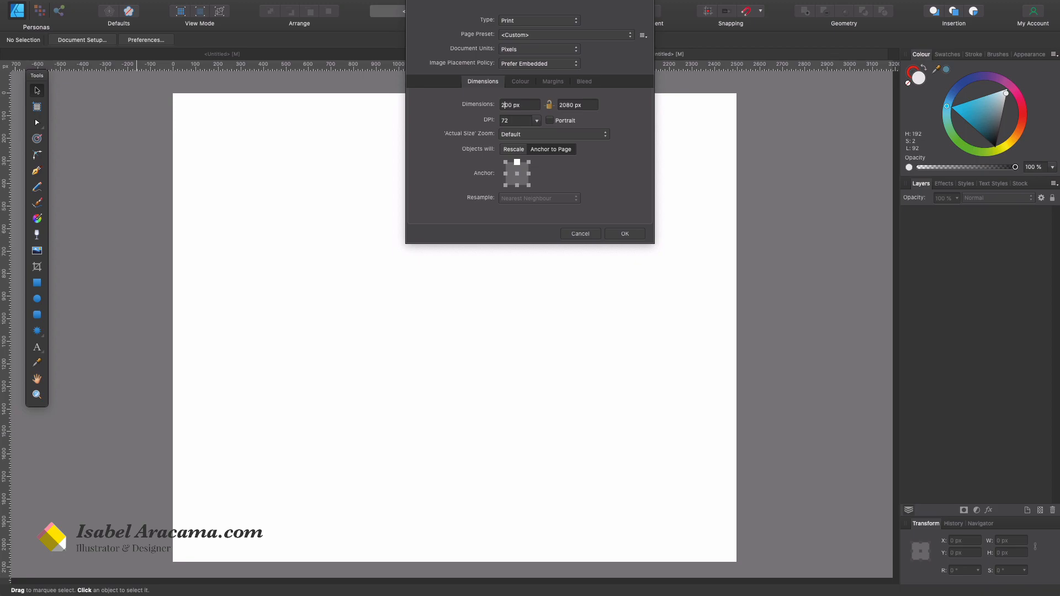
# - Set the page width to 2800 px
pyautogui.press('Return')
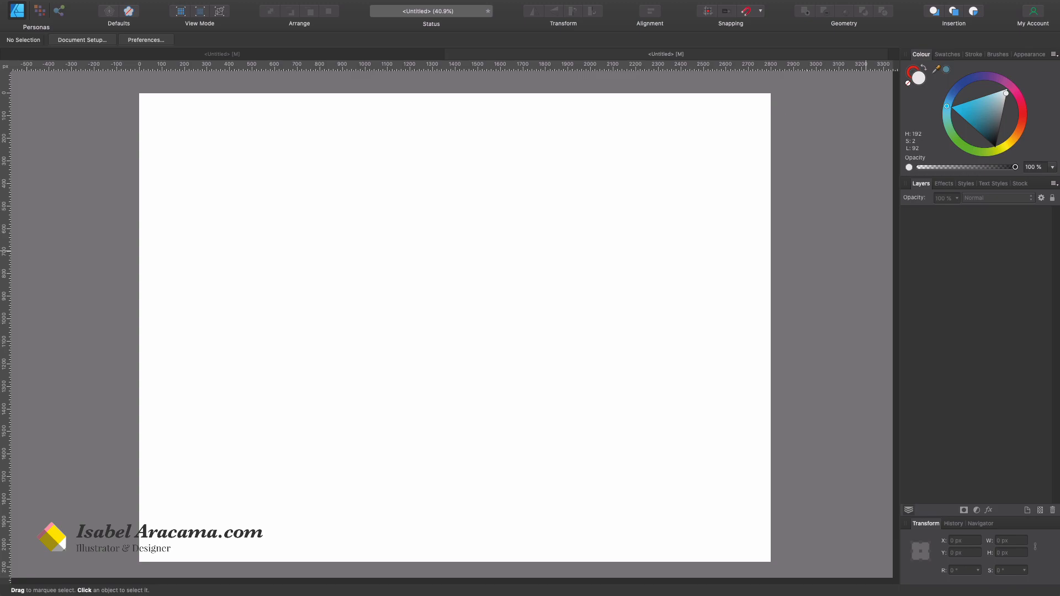
pyautogui.click(482, 243)
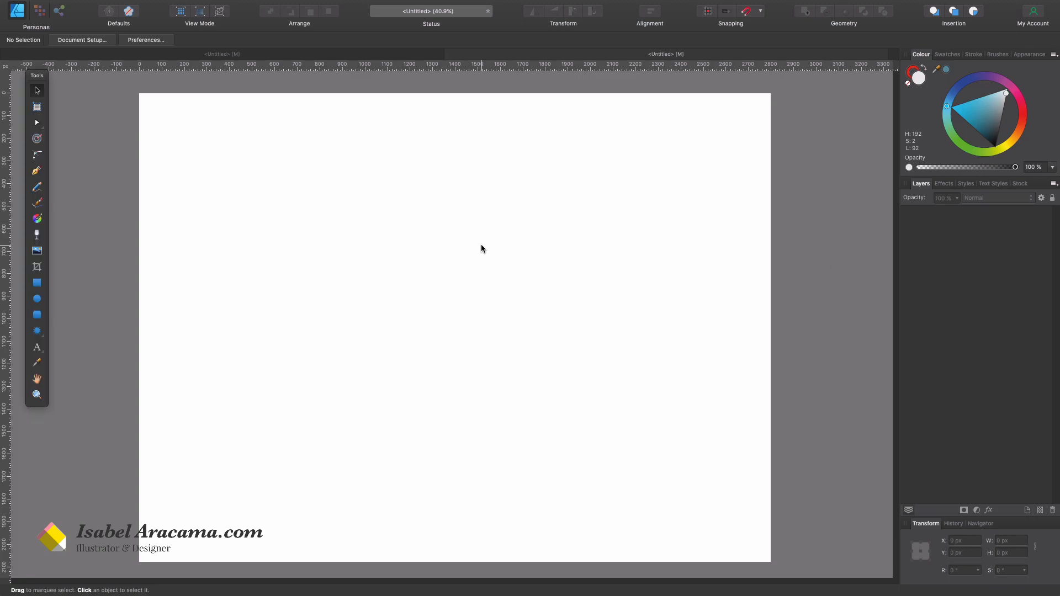
# - Paste the photo of five wine bottles and enlarge it to about 2574 × 1609 px, positioned toward the page's left side
pyautogui.press('super+v')
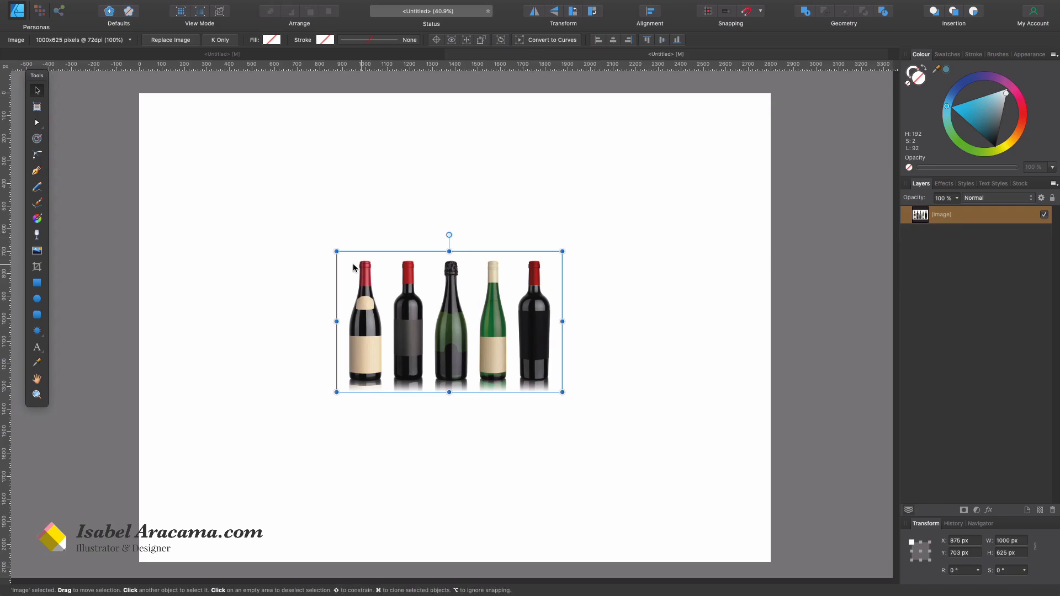
pyautogui.moveTo(337, 252); pyautogui.dragTo(192, 161)
pyautogui.moveTo(562, 392); pyautogui.dragTo(773, 524)
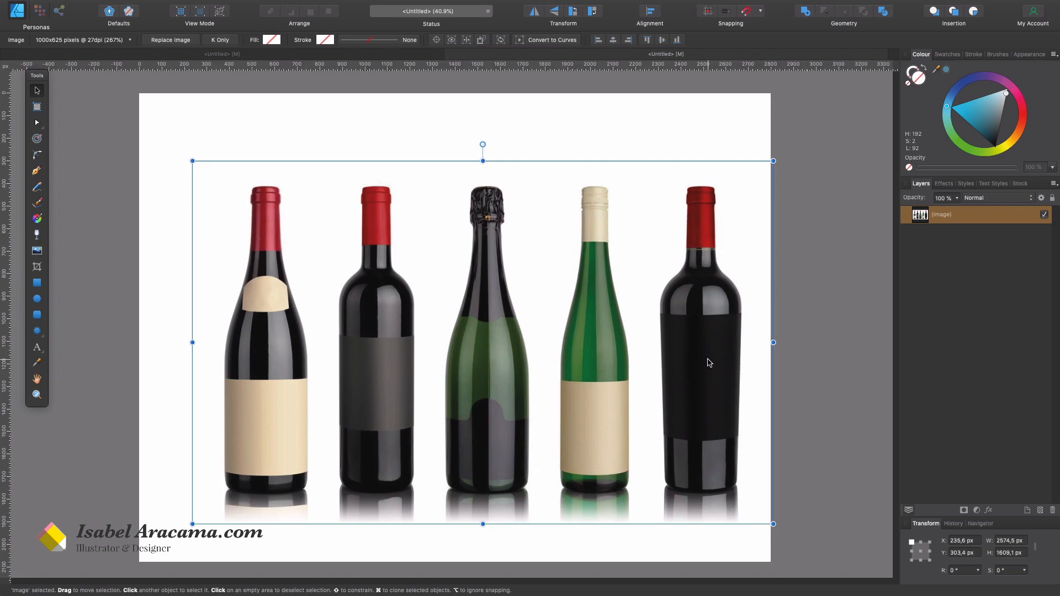
pyautogui.moveTo(703, 360); pyautogui.dragTo(590, 360)
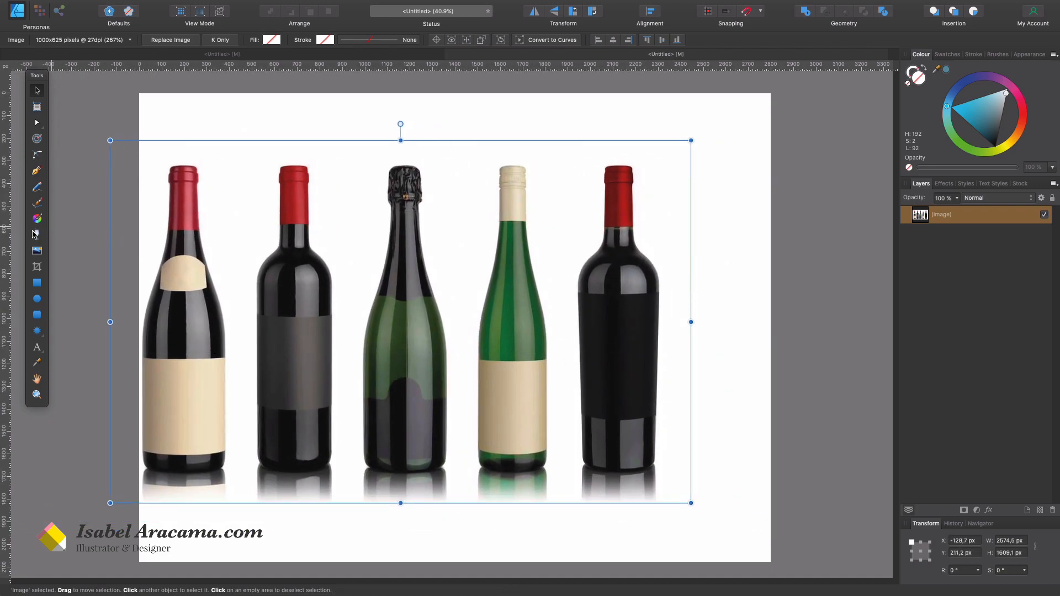
# - Crop the photo to only the rightmost bottle, about 469 px wide
pyautogui.click(37, 266)
pyautogui.moveTo(110, 322); pyautogui.dragTo(610, 344)
pyautogui.moveTo(691, 322); pyautogui.dragTo(669, 322)
pyautogui.click(37, 90)
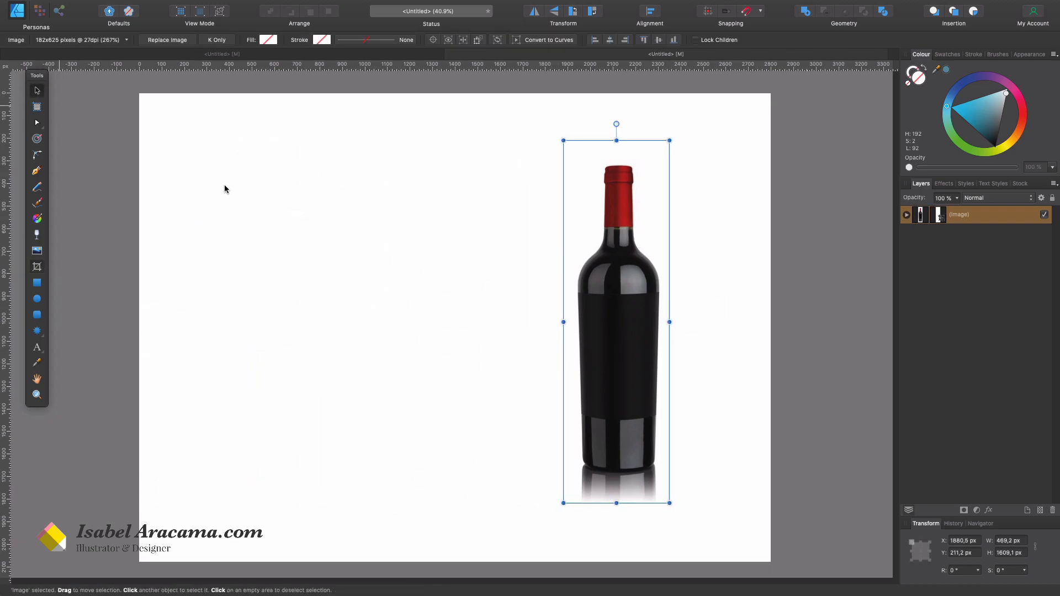
# - Enlarge the cropped bottle to about 581 × 1991 px in the middle of the page and lock its layer
pyautogui.moveTo(615, 383); pyautogui.dragTo(436, 414)
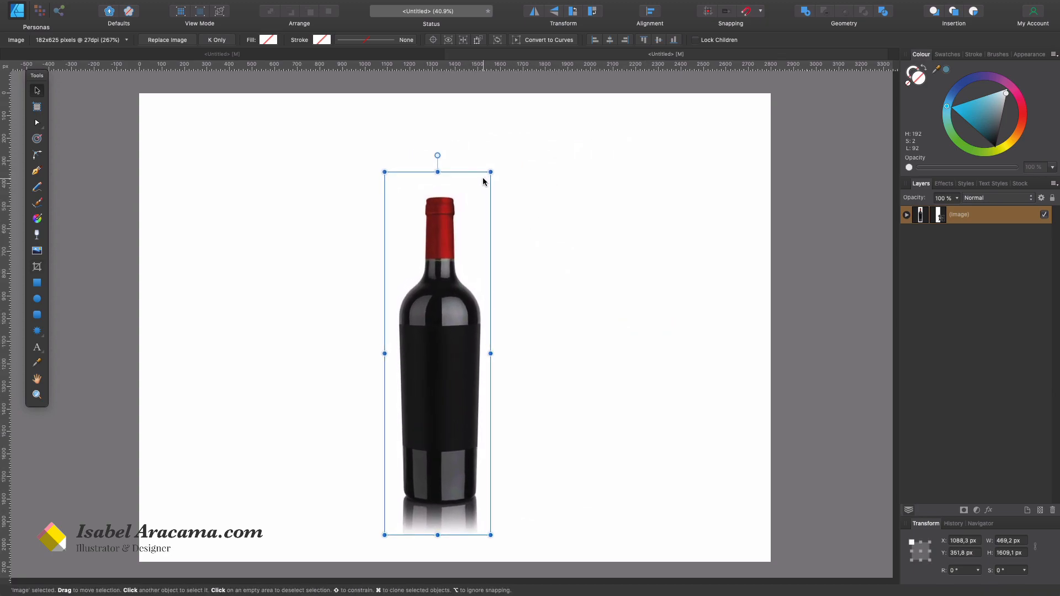
pyautogui.moveTo(492, 171); pyautogui.dragTo(615, 113)
pyautogui.moveTo(455, 222); pyautogui.dragTo(468, 239)
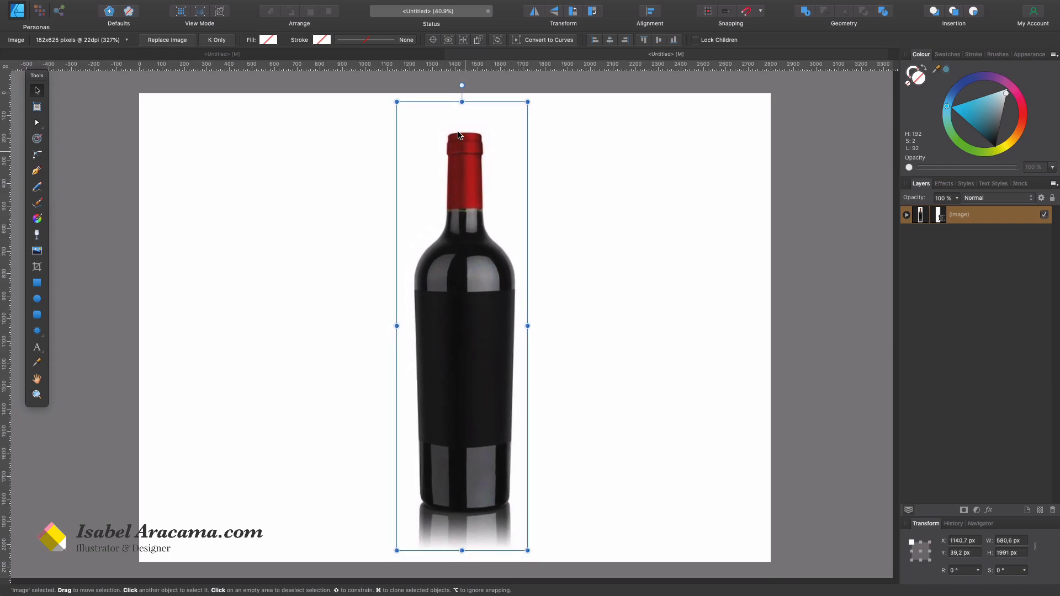
pyautogui.click(1053, 197)
pyautogui.click(237, 248)
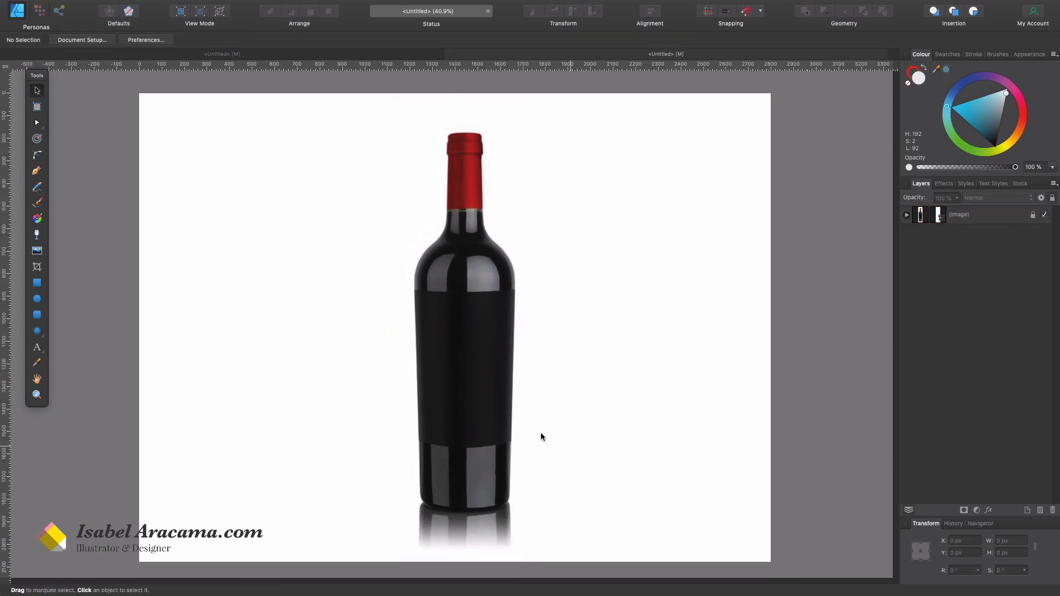
# - Place a vertical guide through the centre of the bottle
pyautogui.click(36, 172)
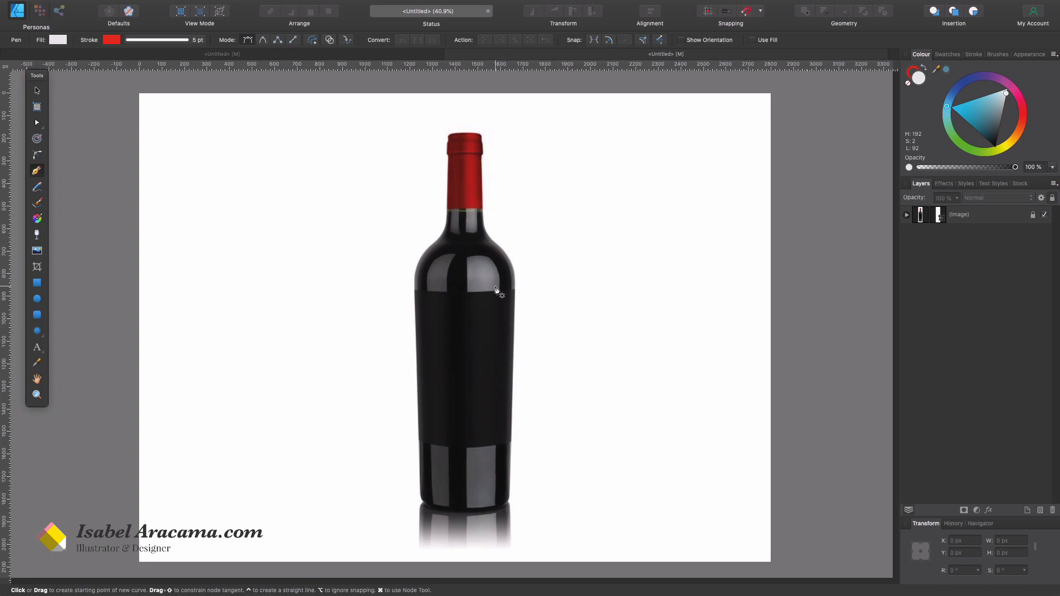
pyautogui.click(36, 89)
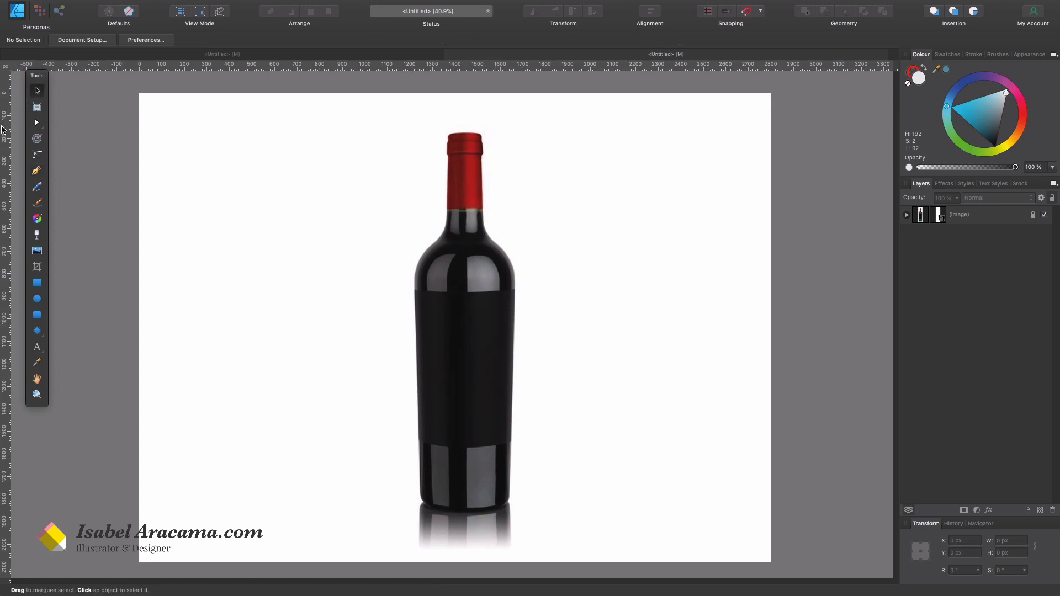
pyautogui.moveTo(2, 129); pyautogui.dragTo(465, 223)
pyautogui.moveTo(464, 225); pyautogui.dragTo(464, 225)
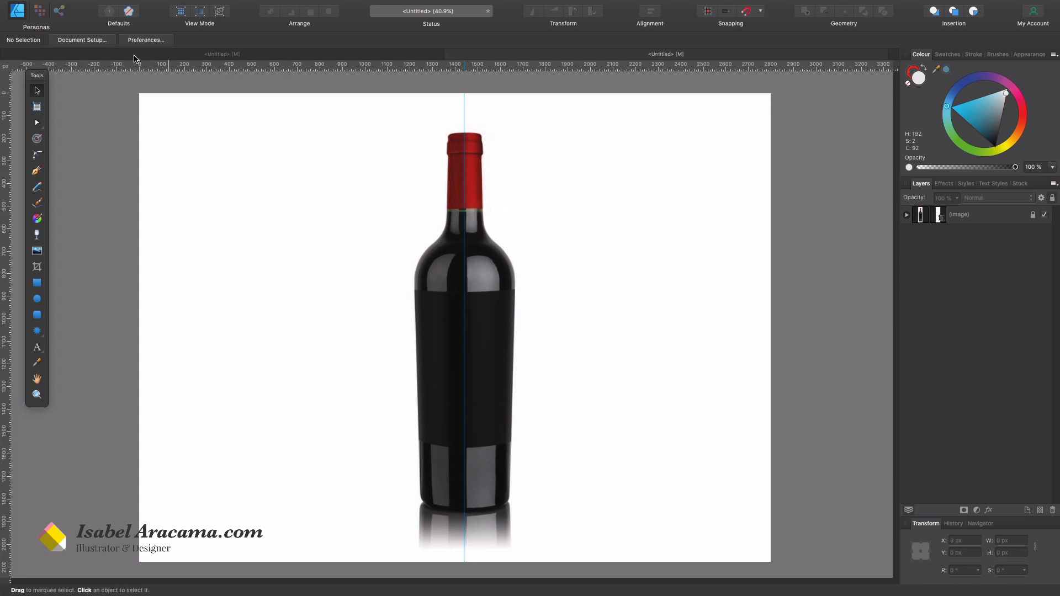
# - Start a Pen path with a straight segment along the bottle's right side, from near the base up to the shoulder
pyautogui.click(37, 171)
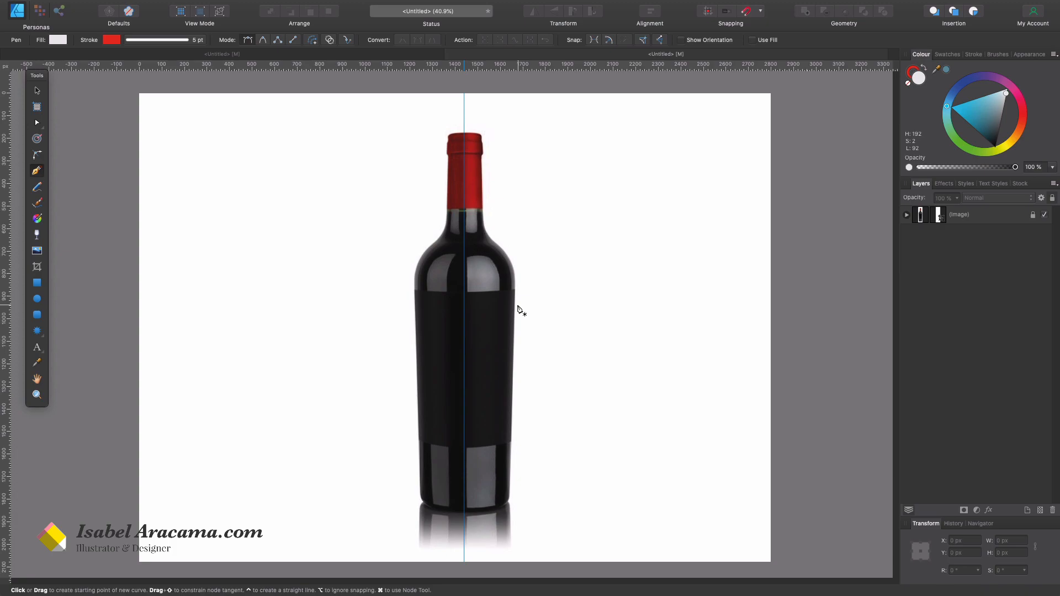
pyautogui.click(510, 496)
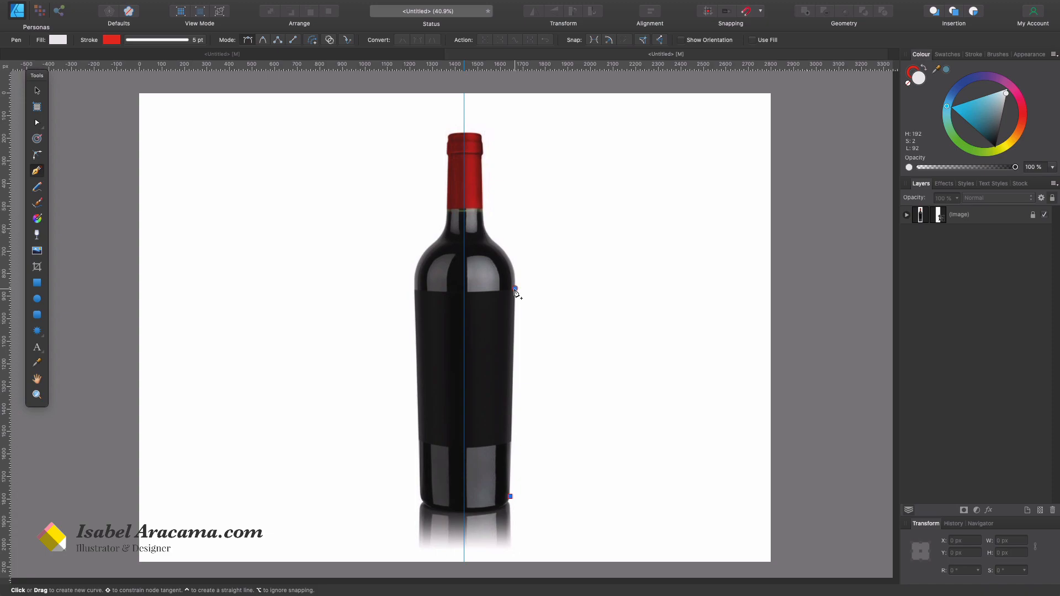
pyautogui.click(516, 289)
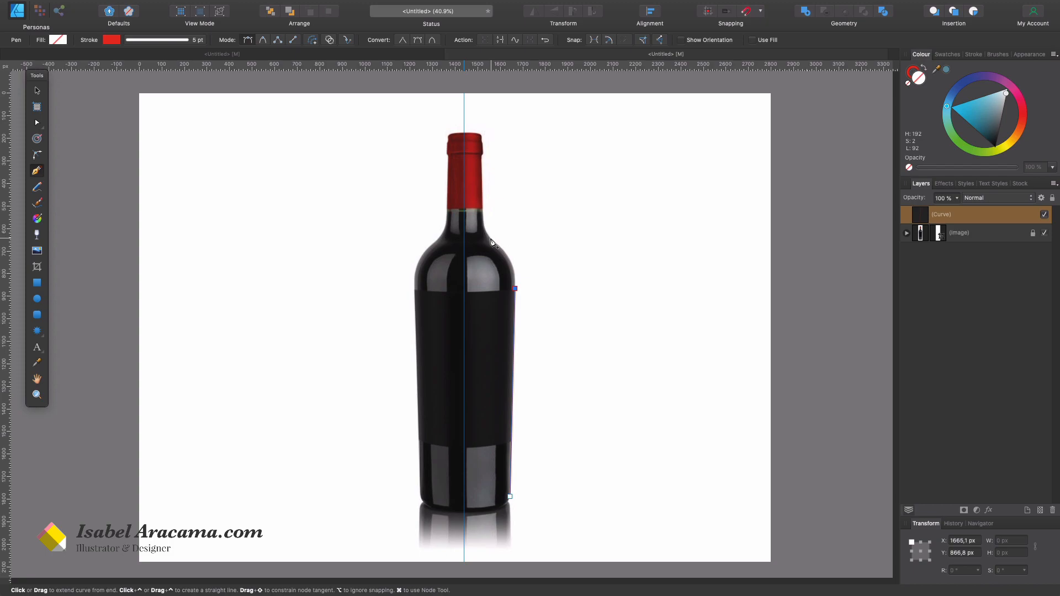
pyautogui.moveTo(488, 237); pyautogui.dragTo(468, 116)
pyautogui.press('super+z')
pyautogui.press('super+z')
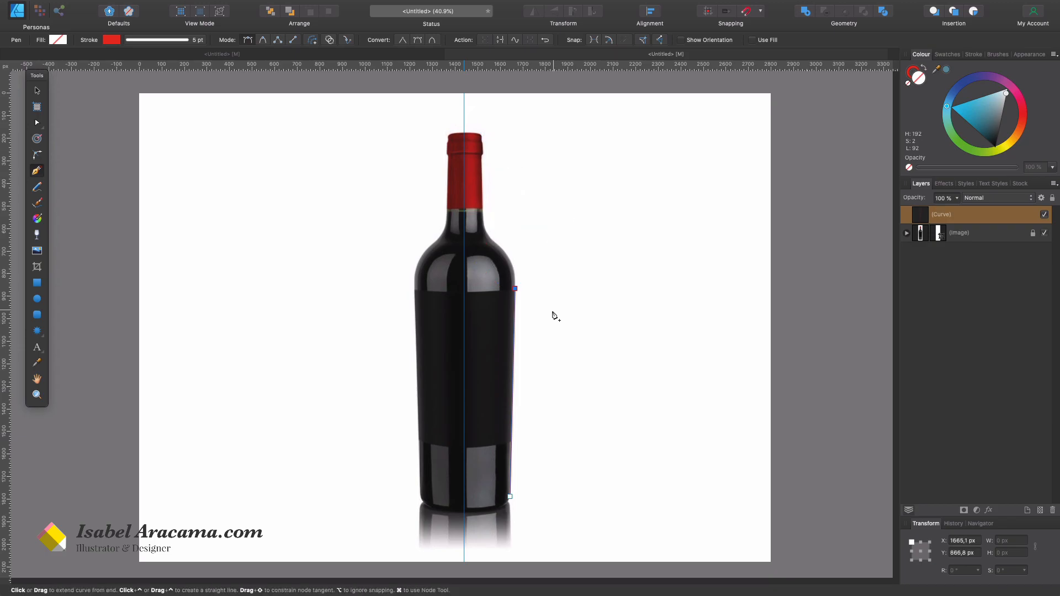
# - Extend the path with straight segments over the right shoulder and up the neck to just below the cap's rim
pyautogui.click(515, 289)
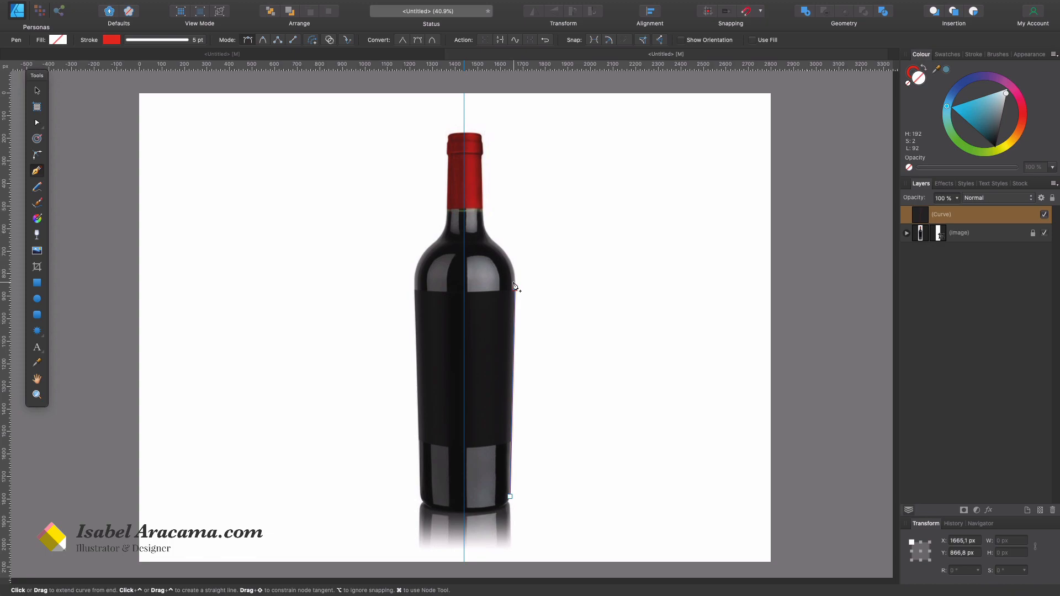
pyautogui.click(503, 250)
pyautogui.click(503, 254)
pyautogui.click(484, 229)
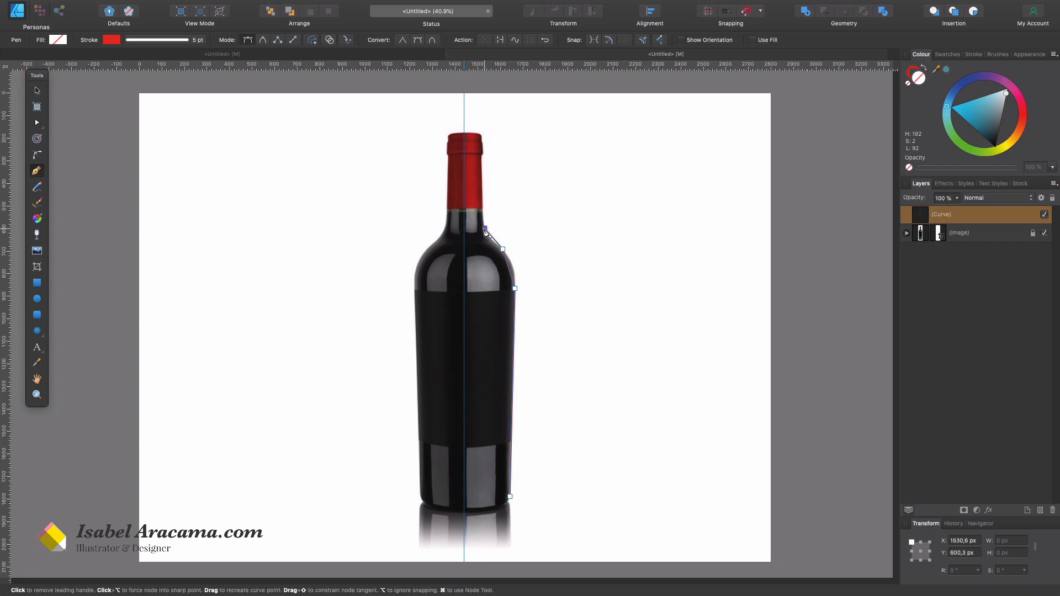
pyautogui.click(481, 157)
# - Continue the path around the rim of the red cap and across its top edge to the centre guide
pyautogui.press('super+space')
pyautogui.moveTo(481, 147); pyautogui.dragTo(561, 256)
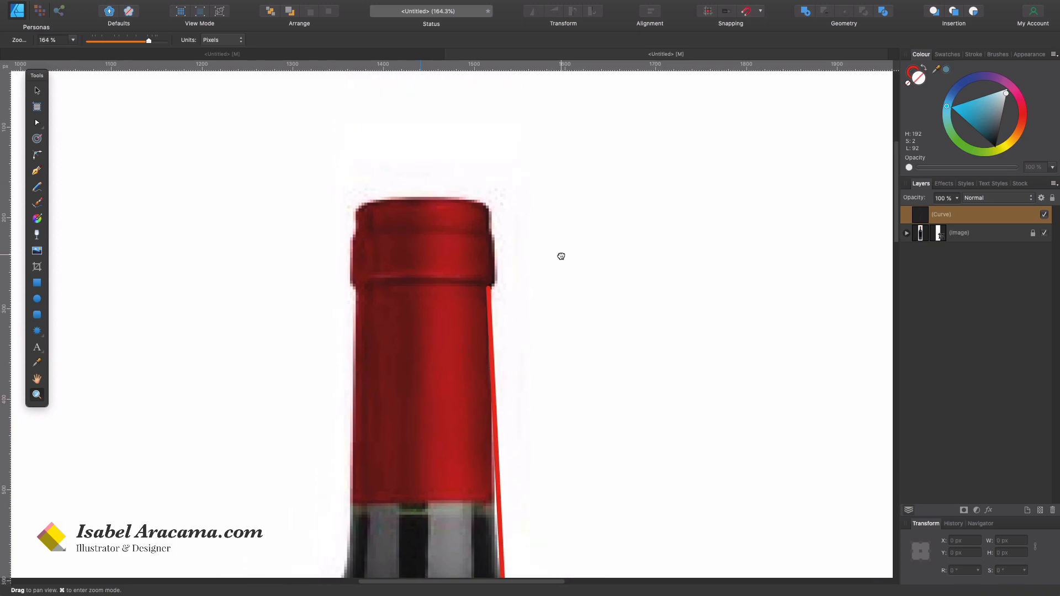
pyautogui.click(496, 283)
pyautogui.click(493, 242)
pyautogui.click(488, 233)
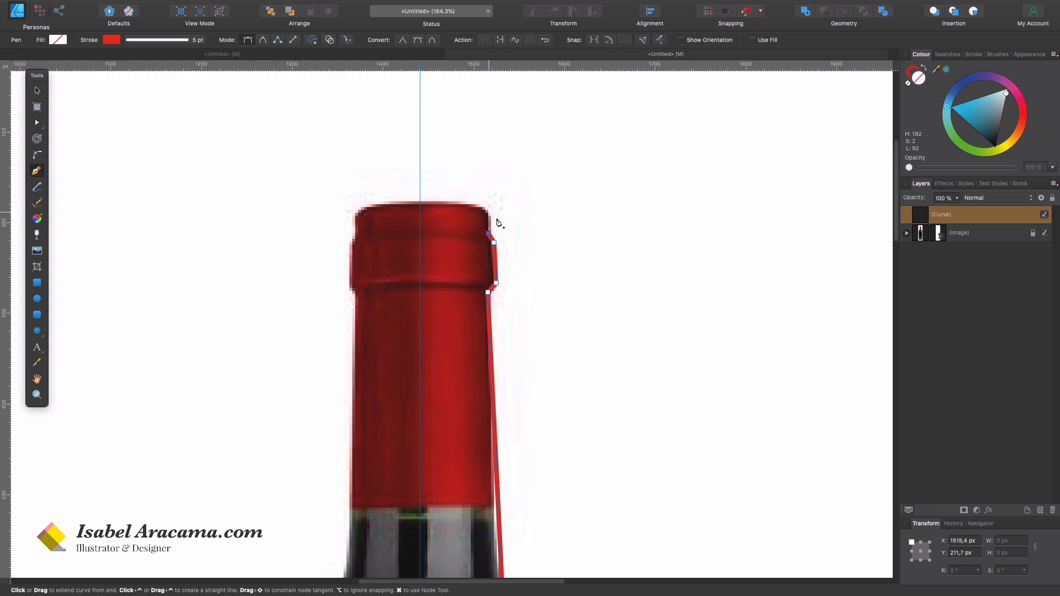
pyautogui.click(489, 207)
pyautogui.click(421, 204)
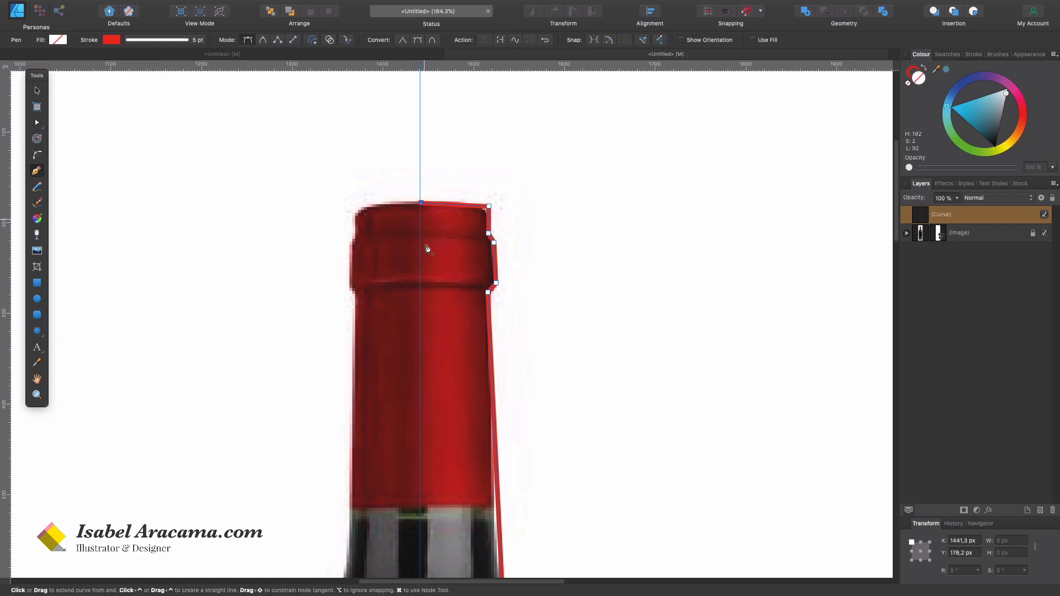
# - Close the half-bottle outline with straight segments down the centre guide and along the base to the starting node
pyautogui.scroll(-20, 429, 343)
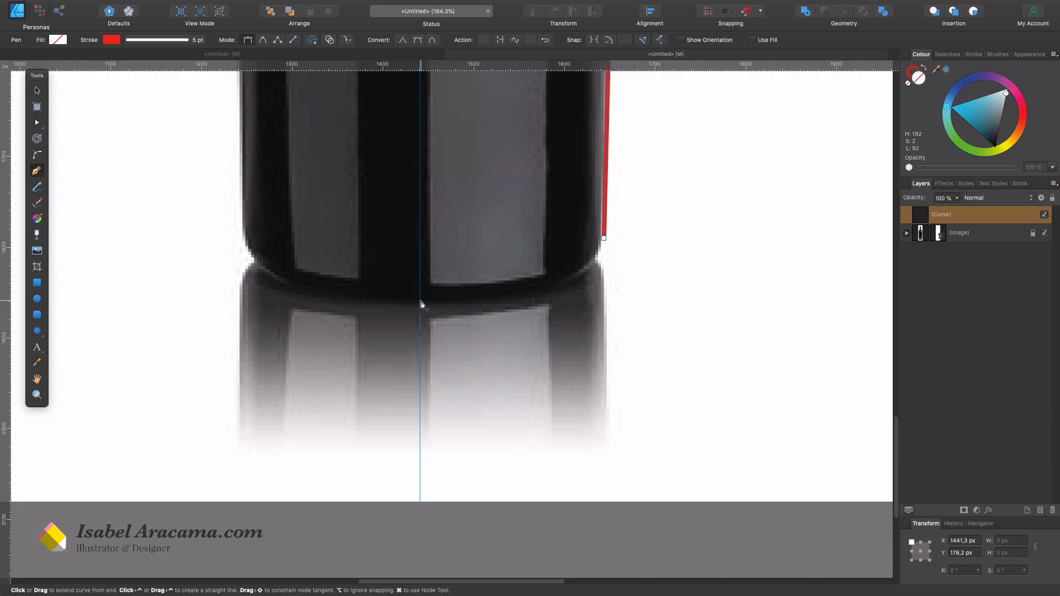
pyautogui.click(420, 301)
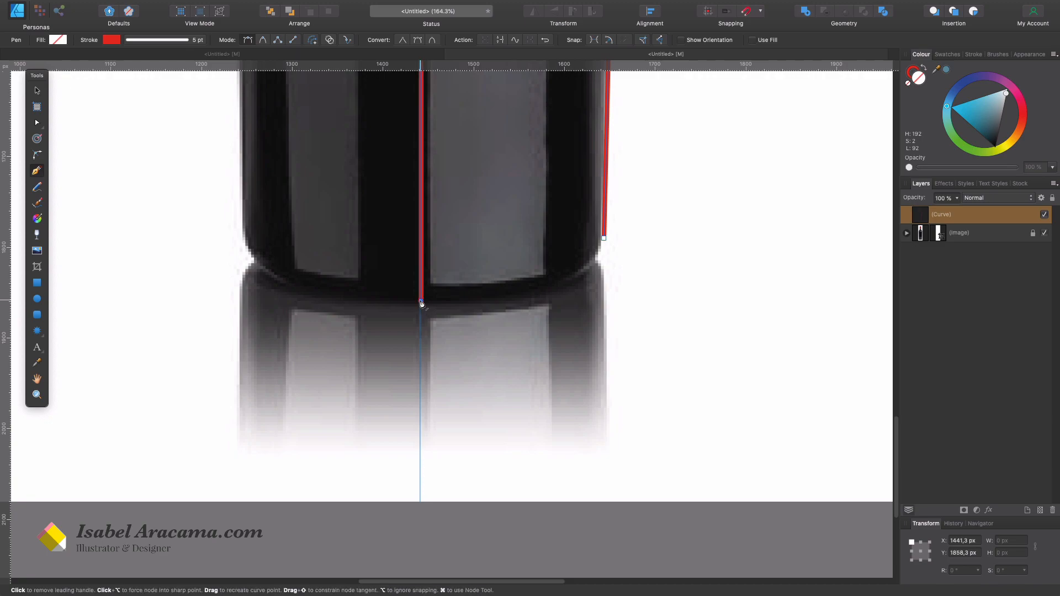
pyautogui.click(558, 288)
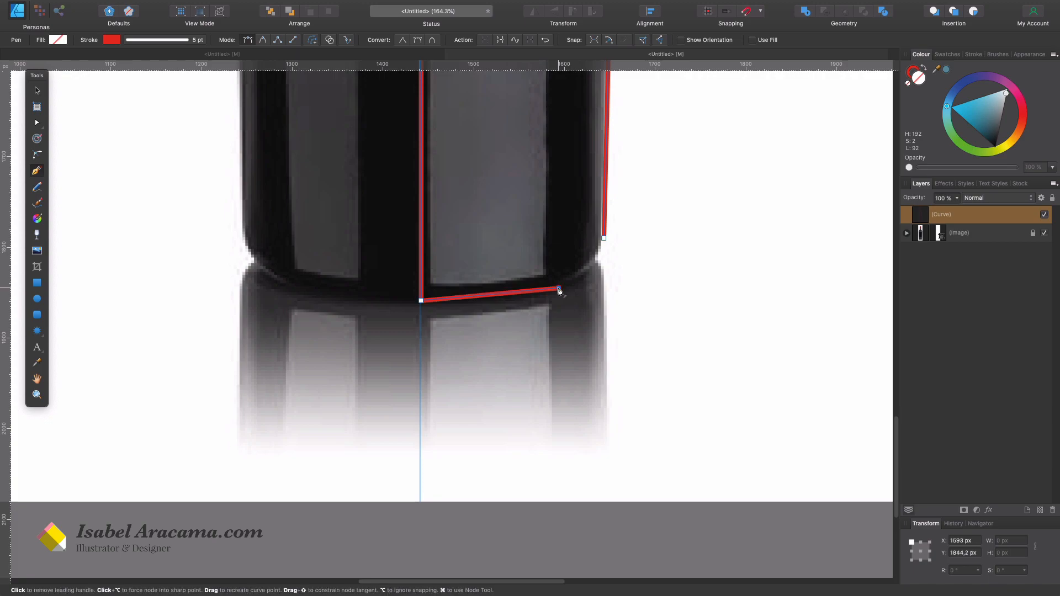
pyautogui.press('super+z')
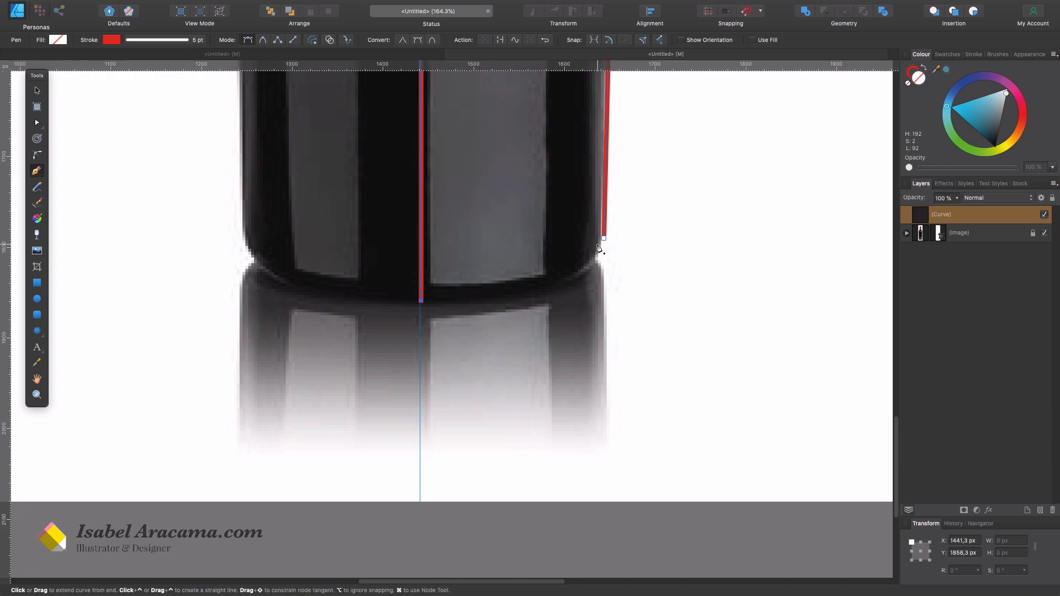
pyautogui.click(559, 290)
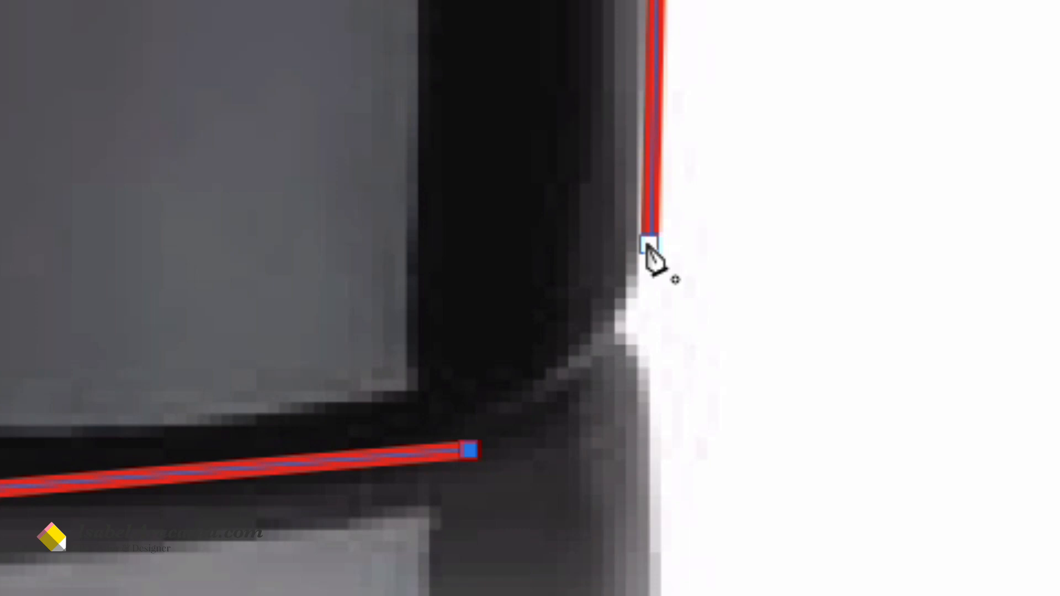
pyautogui.click(649, 244)
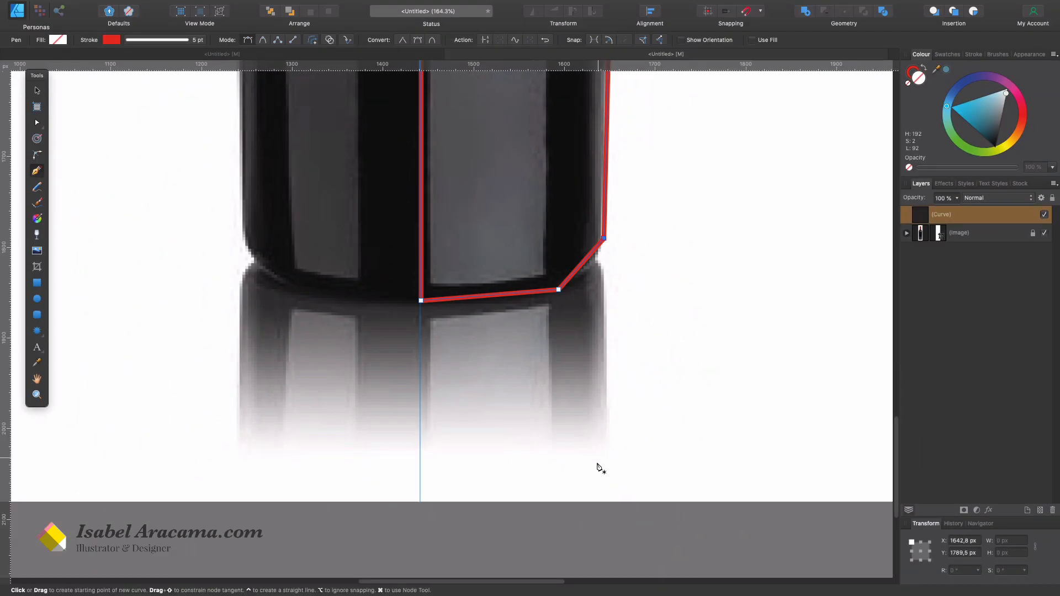
# - Bend the outline's two straight shoulder segments with the Node tool so they follow the bottle's curved edge
pyautogui.scroll(5, 601, 469)
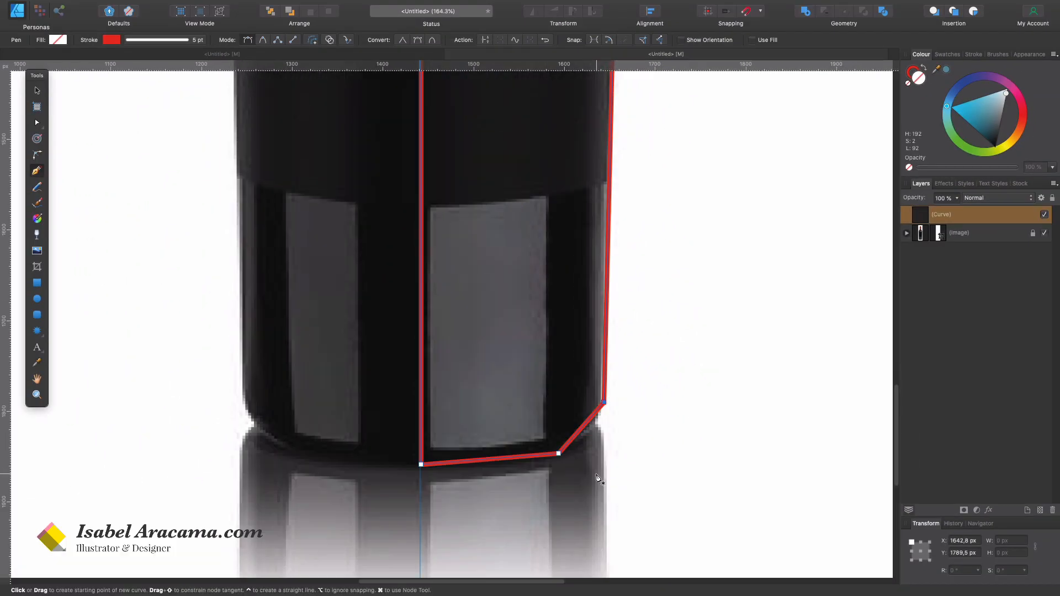
pyautogui.press('super+0')
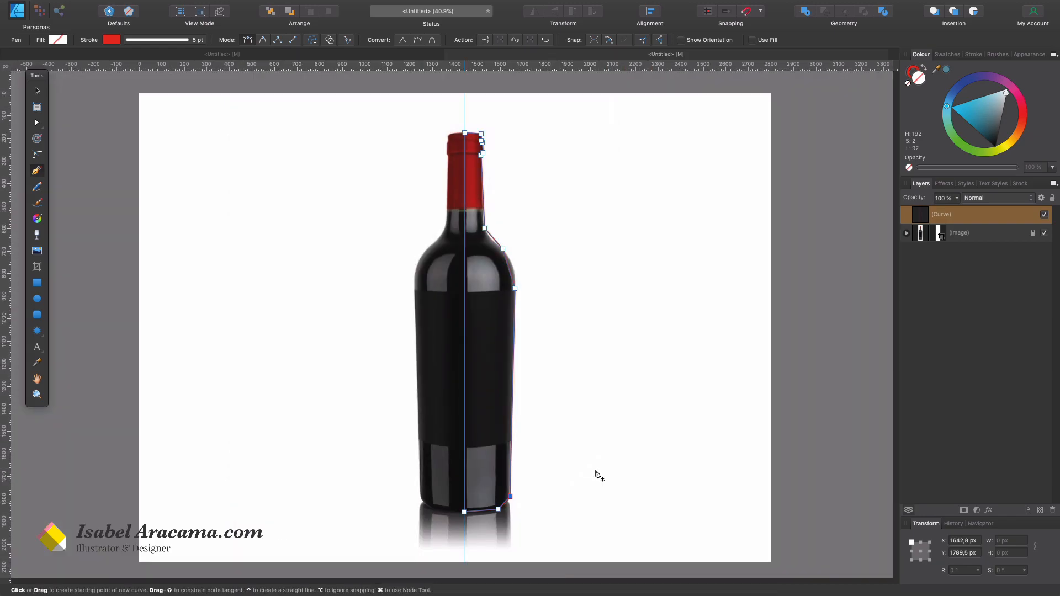
pyautogui.press('z')
pyautogui.moveTo(523, 286); pyautogui.dragTo(745, 248)
pyautogui.moveTo(589, 260); pyautogui.dragTo(628, 263)
pyautogui.scroll(3, 622, 320)
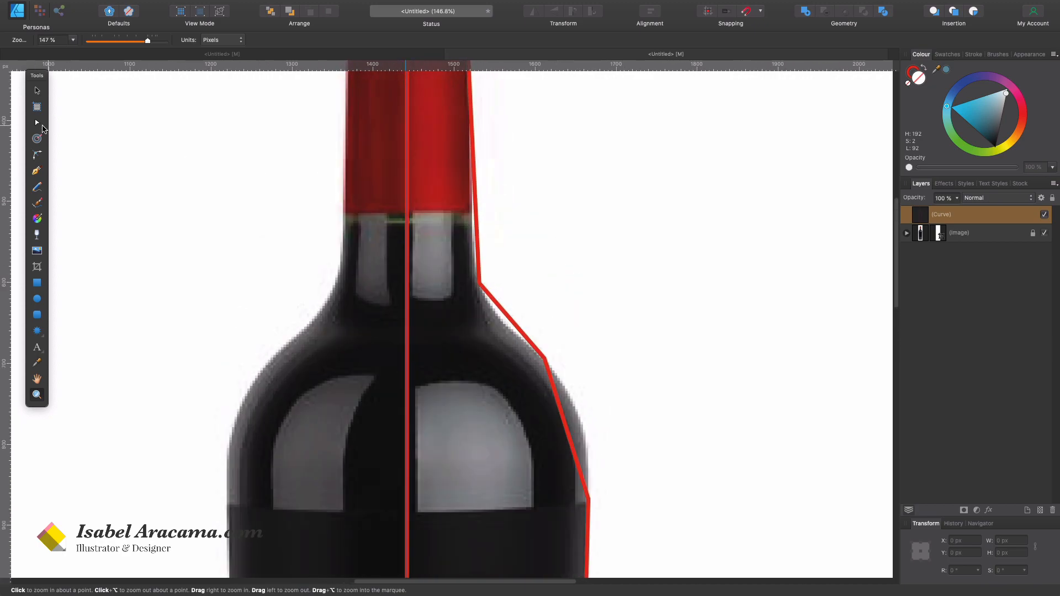
pyautogui.click(37, 125)
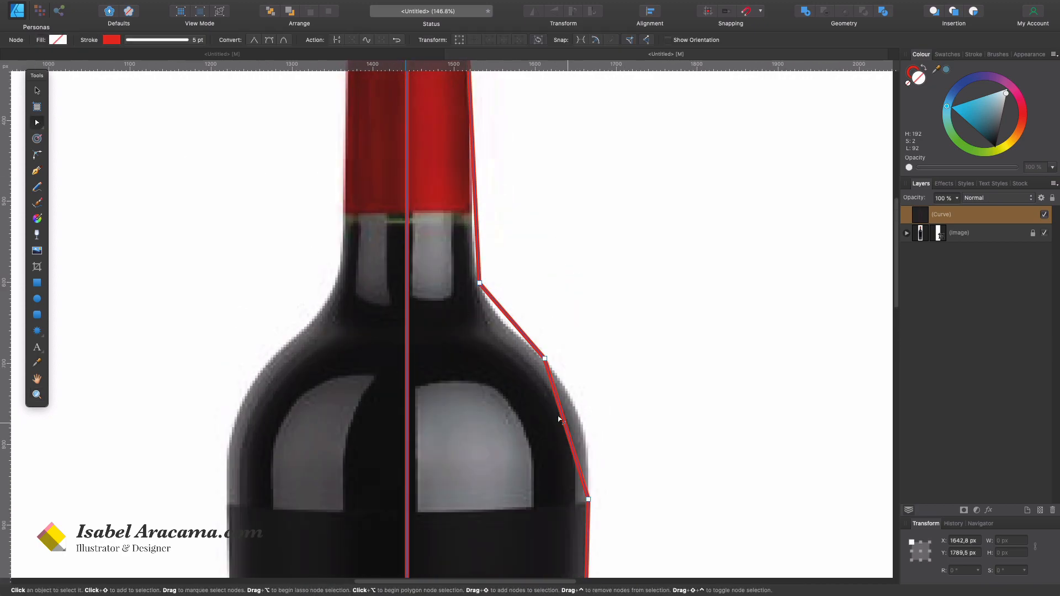
pyautogui.moveTo(563, 421); pyautogui.dragTo(575, 417)
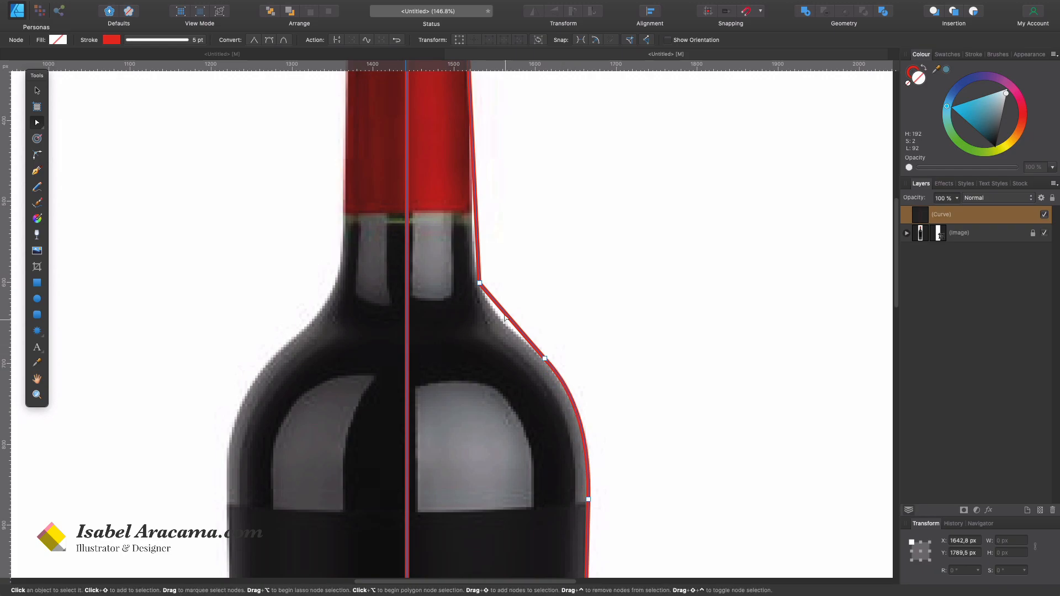
pyautogui.moveTo(509, 317); pyautogui.dragTo(500, 318)
# - Nudge the outline node at the base of the neck slightly left onto the bottle's edge
pyautogui.scroll(3, 486, 407)
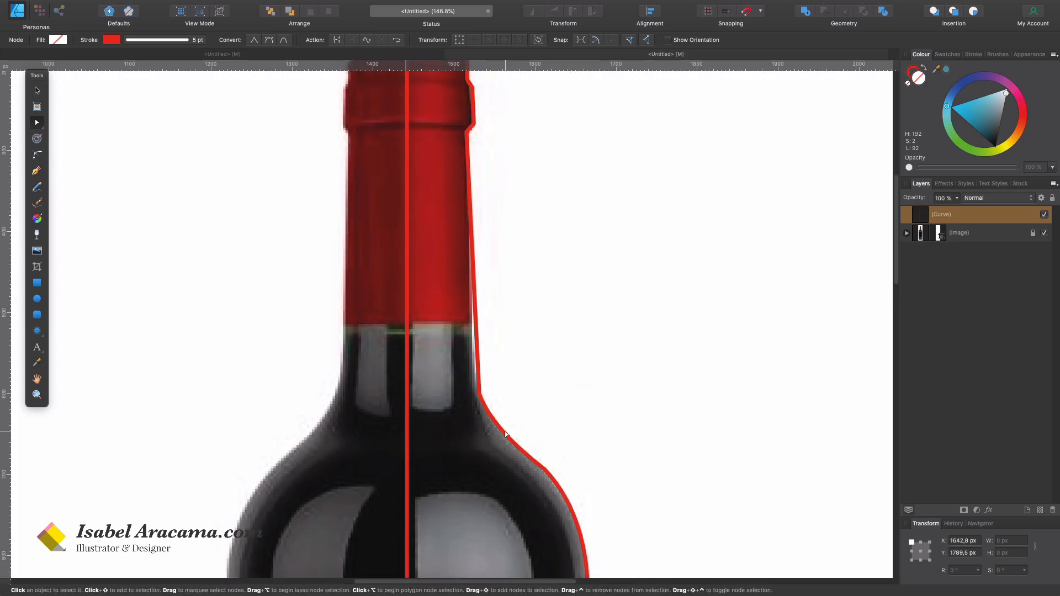
pyautogui.click(479, 394)
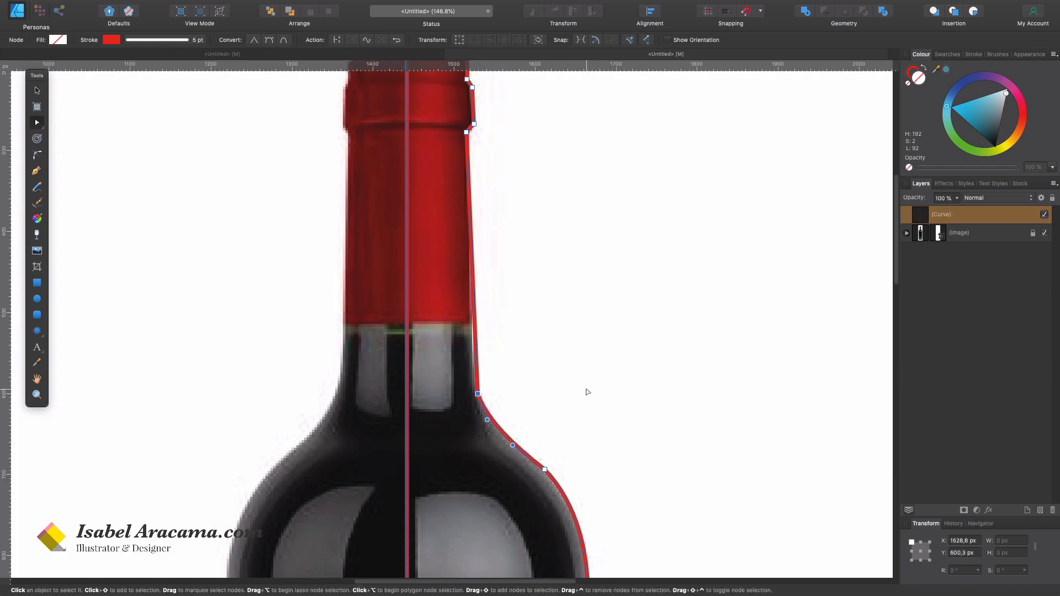
pyautogui.press('Left')
pyautogui.scroll(5, 589, 403)
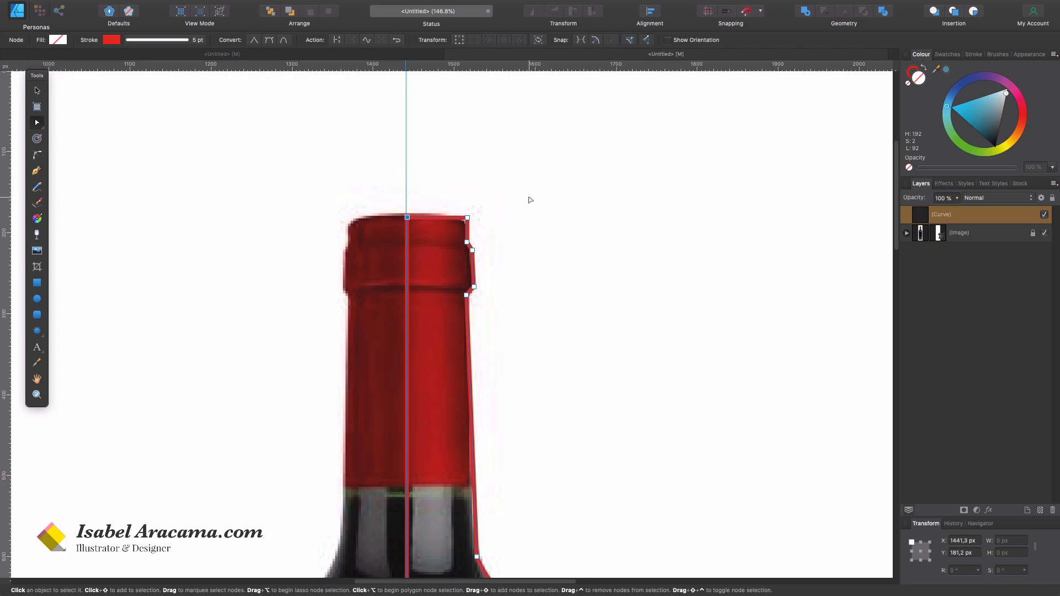
# - Round the outline's corner nodes around the cap rim with the Corner tool to a radius of about 13.8 px
pyautogui.moveTo(530, 199); pyautogui.dragTo(451, 317)
pyautogui.click(38, 157)
pyautogui.moveTo(467, 219); pyautogui.dragTo(449, 224)
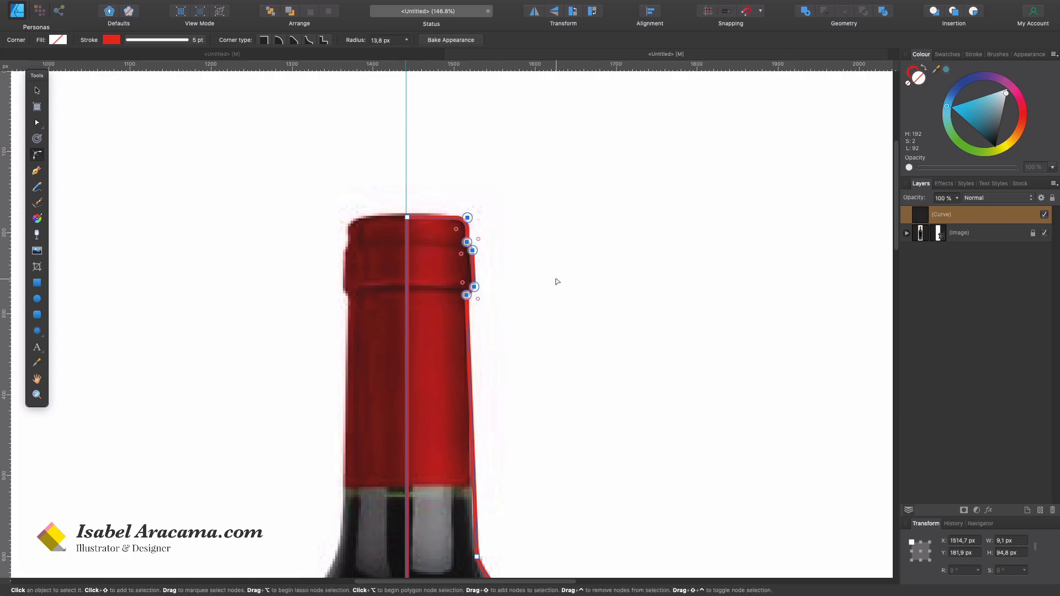
pyautogui.click(537, 349)
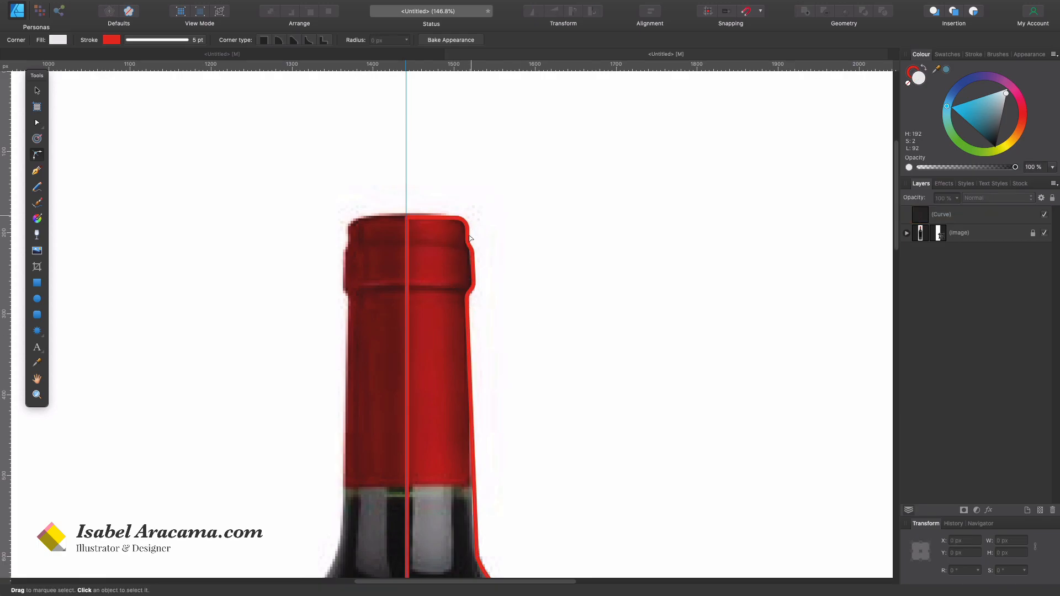
# - Round the outline's shoulder node with the Corner tool to a radius of about 215.5 px
pyautogui.scroll(-5, 520, 385)
pyautogui.click(479, 358)
pyautogui.moveTo(497, 336); pyautogui.dragTo(579, 282)
pyautogui.scroll(-1, 660, 438)
pyautogui.moveTo(596, 356); pyautogui.dragTo(389, 453)
# - Bend the outline's diagonal base corner segment and its bottom segment with the Node tool to follow the bottle's rounded base
pyautogui.scroll(-15, 673, 377)
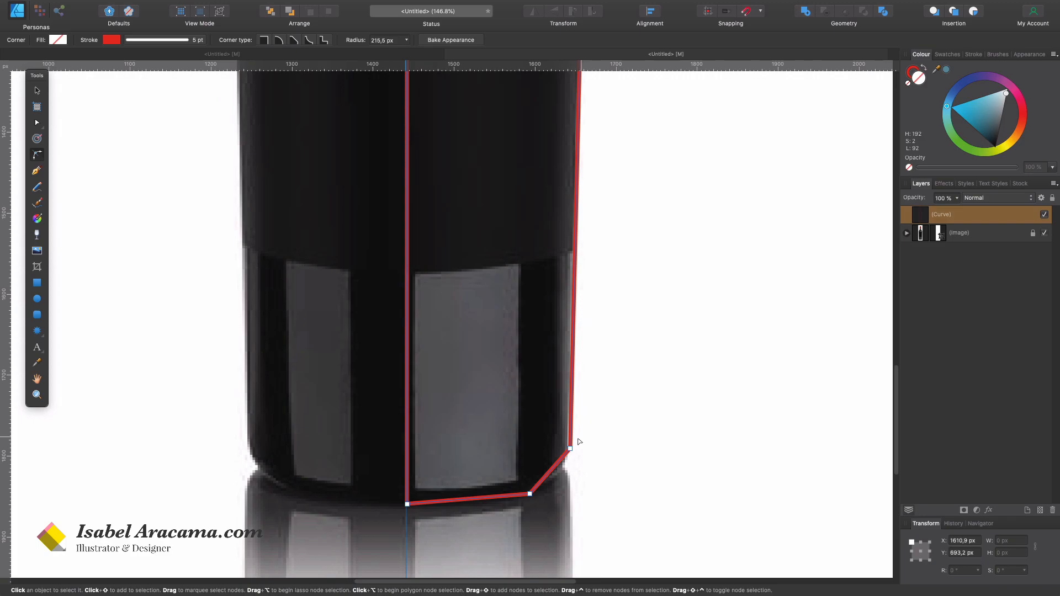
pyautogui.moveTo(591, 431); pyautogui.dragTo(516, 492)
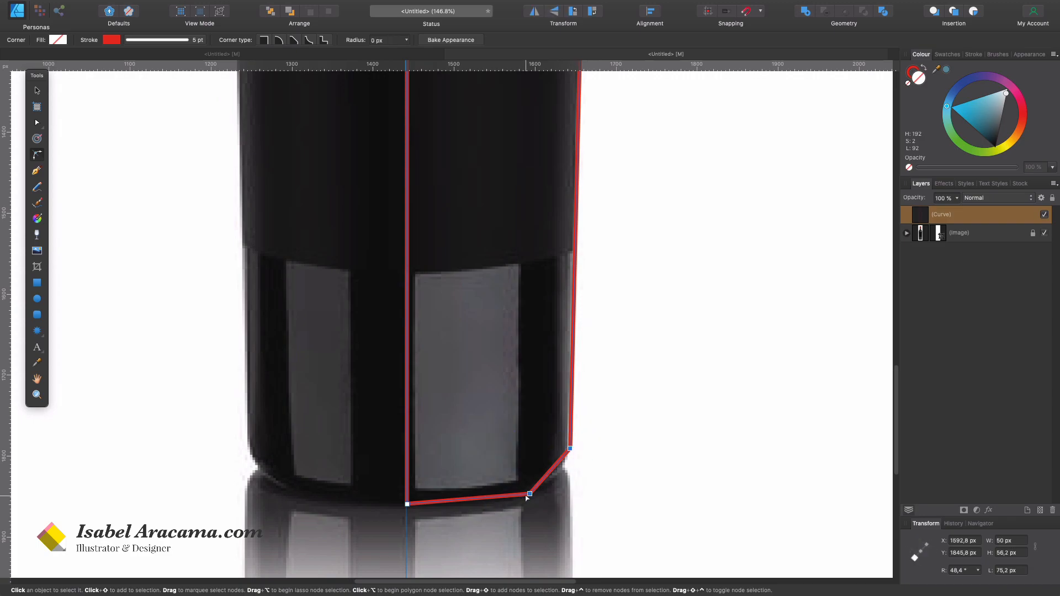
pyautogui.click(615, 483)
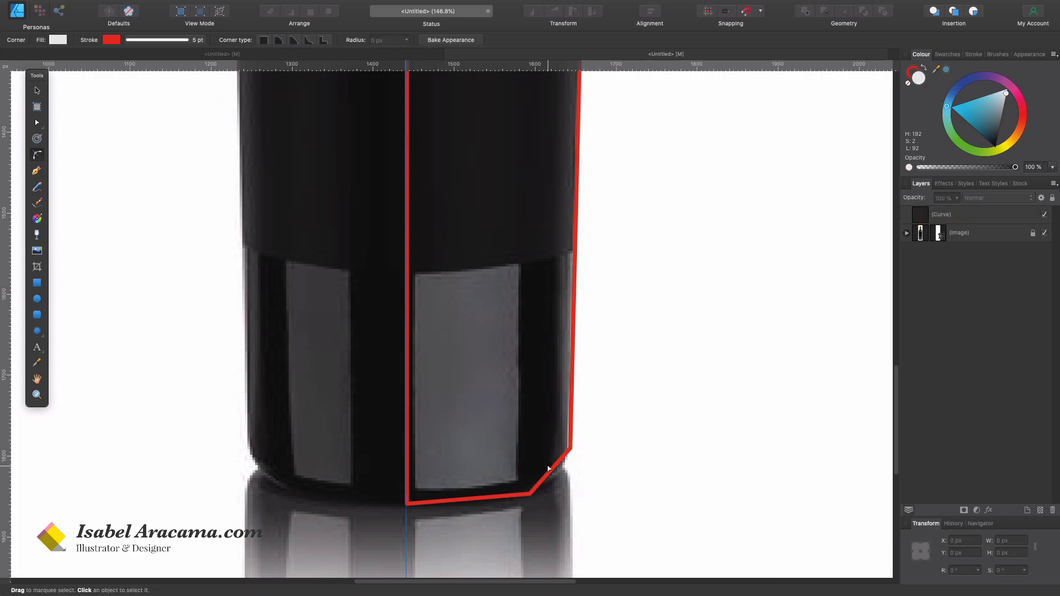
pyautogui.click(552, 470)
pyautogui.press('a')
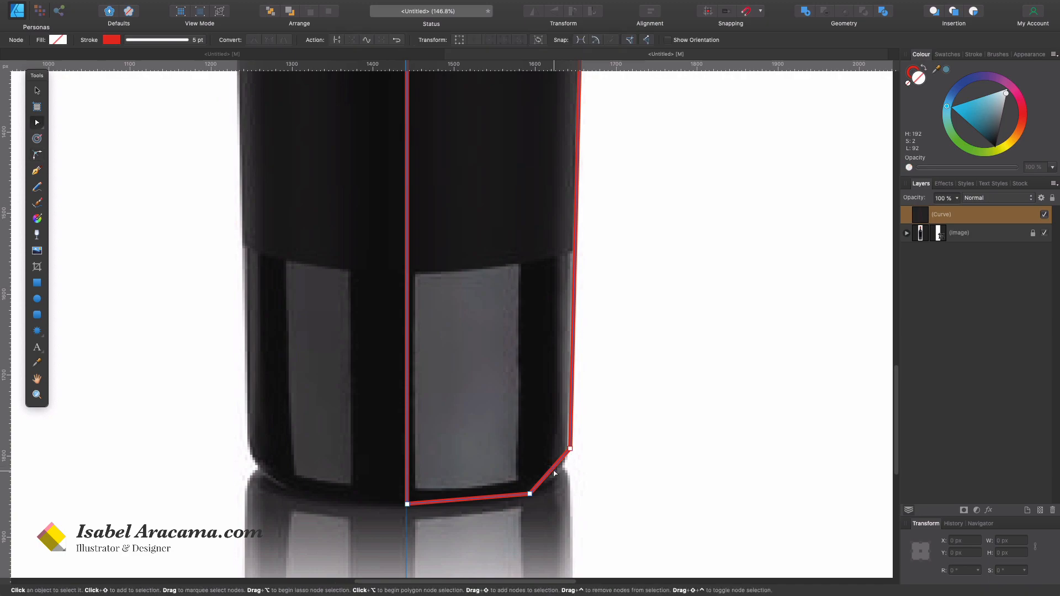
pyautogui.moveTo(556, 471); pyautogui.dragTo(562, 478)
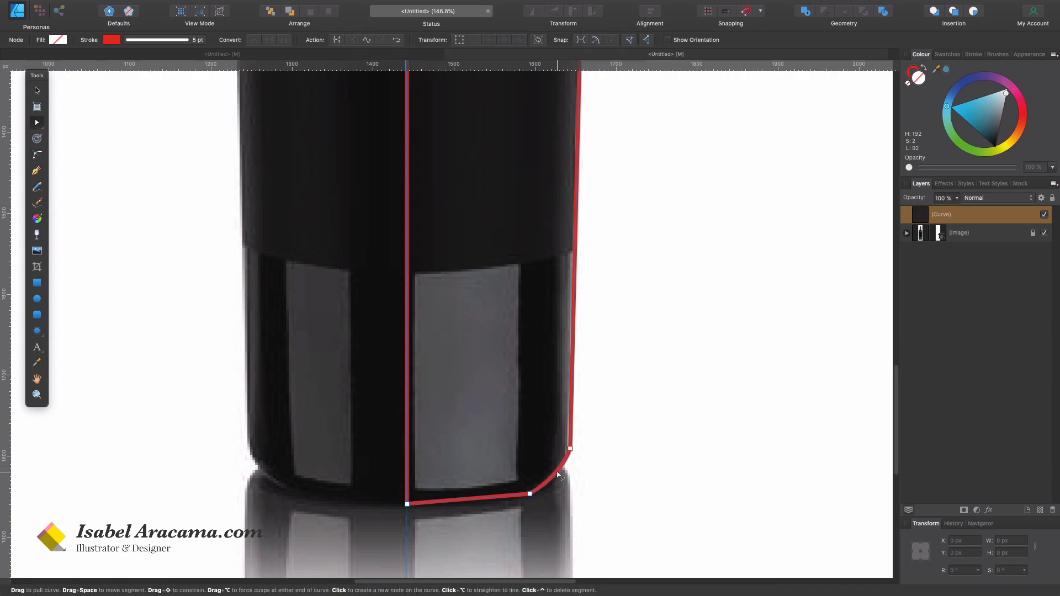
pyautogui.click(490, 498)
pyautogui.press('Delete')
pyautogui.moveTo(487, 500); pyautogui.dragTo(489, 505)
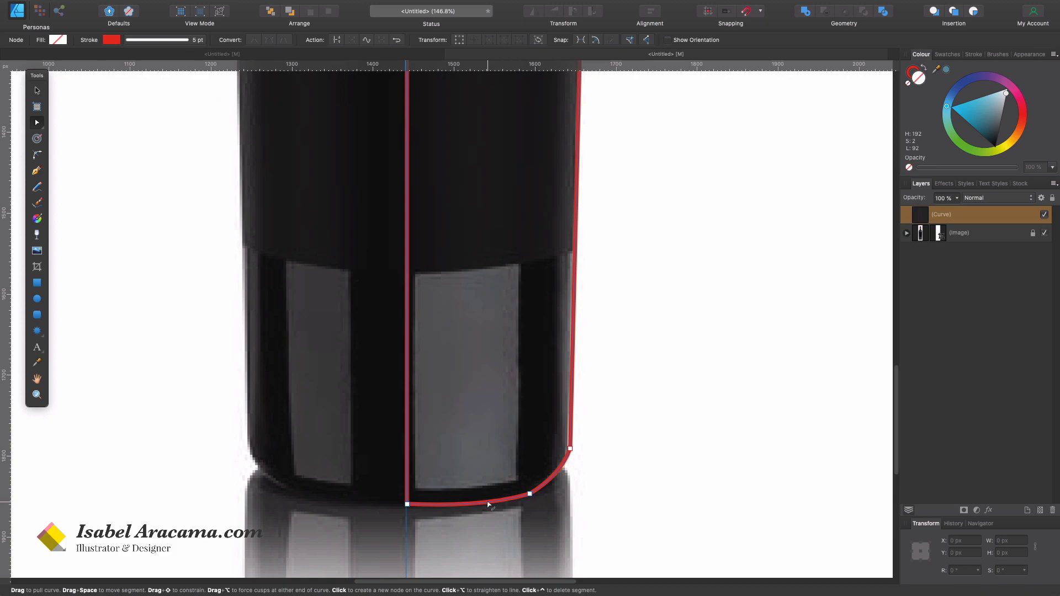
# - Round the outline's base corner nodes with the Corner tool, giving the node on the bottle's side a radius of about 51.9 px
pyautogui.moveTo(610, 434); pyautogui.dragTo(512, 511)
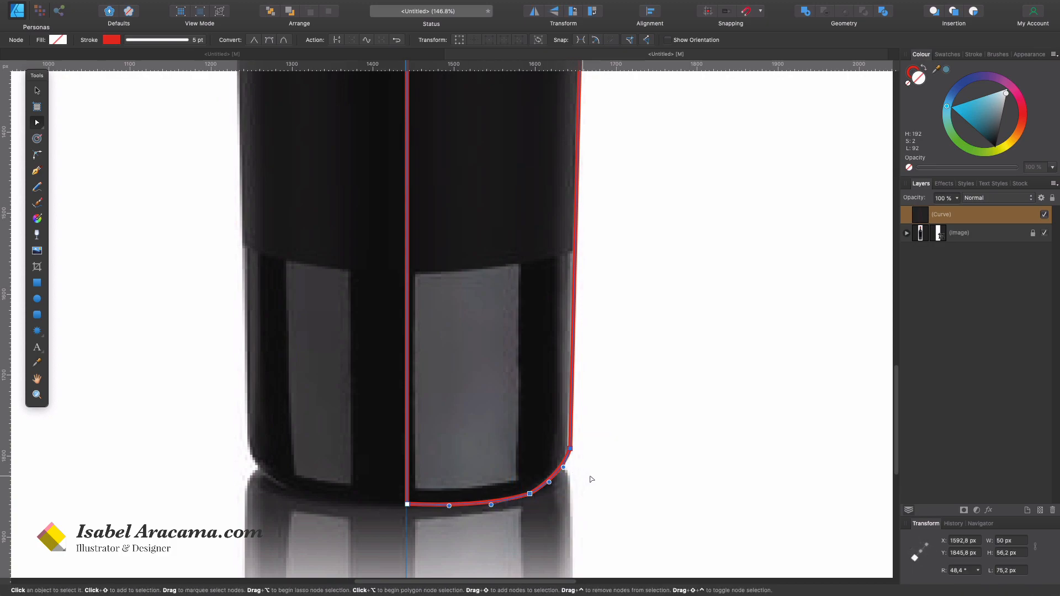
pyautogui.click(565, 500)
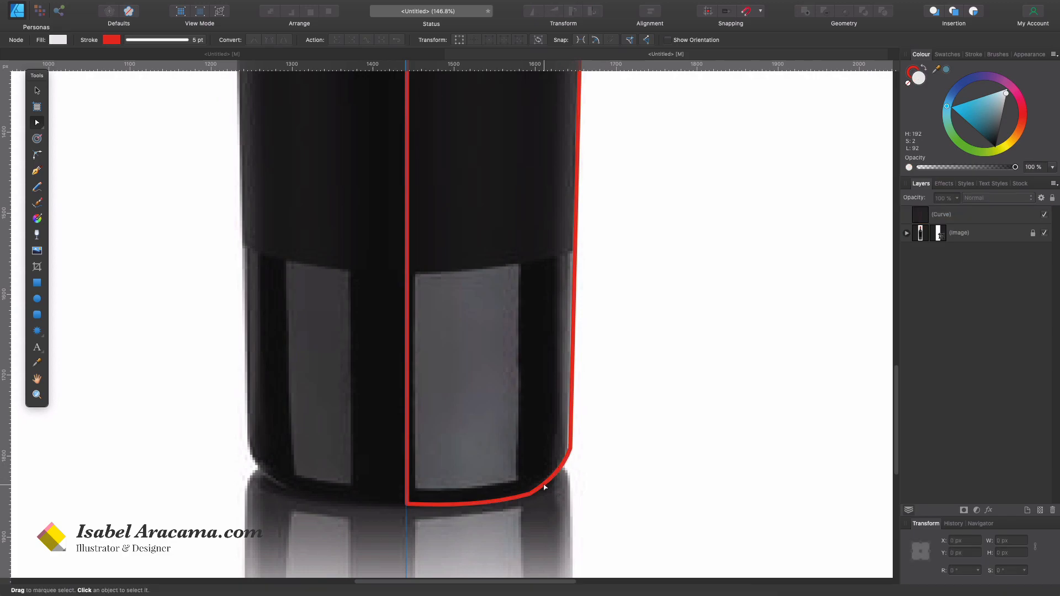
pyautogui.click(544, 486)
pyautogui.moveTo(520, 486); pyautogui.dragTo(509, 435)
pyautogui.press('c')
pyautogui.click(604, 441)
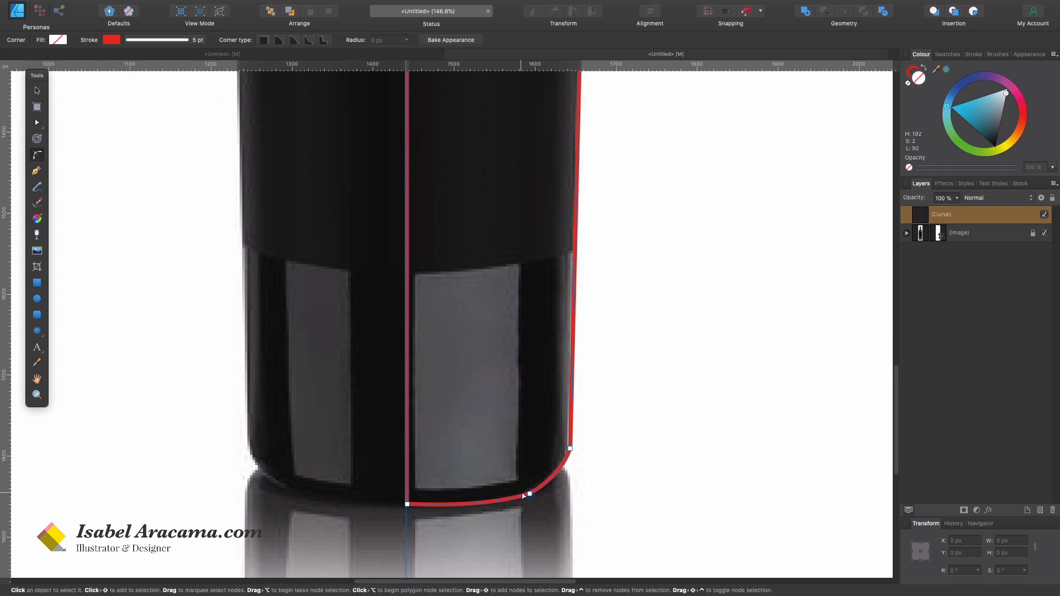
pyautogui.moveTo(529, 494); pyautogui.dragTo(511, 404)
pyautogui.moveTo(582, 440); pyautogui.dragTo(529, 446)
pyautogui.click(624, 464)
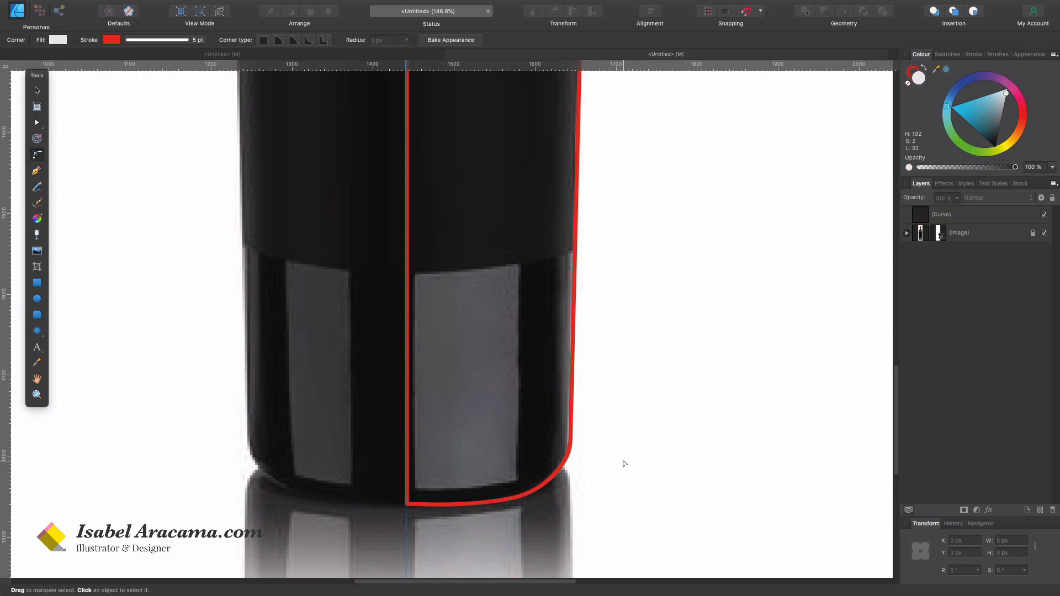
pyautogui.click(573, 447)
pyautogui.click(571, 448)
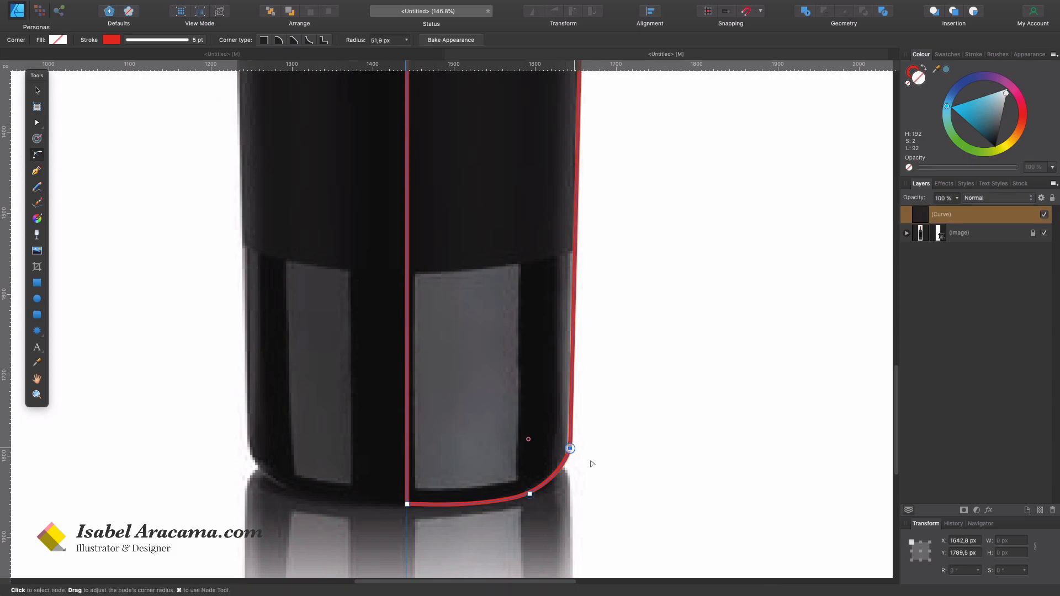
pyautogui.click(719, 483)
# - Remove the vertical centre guide from the page
pyautogui.press('super+0')
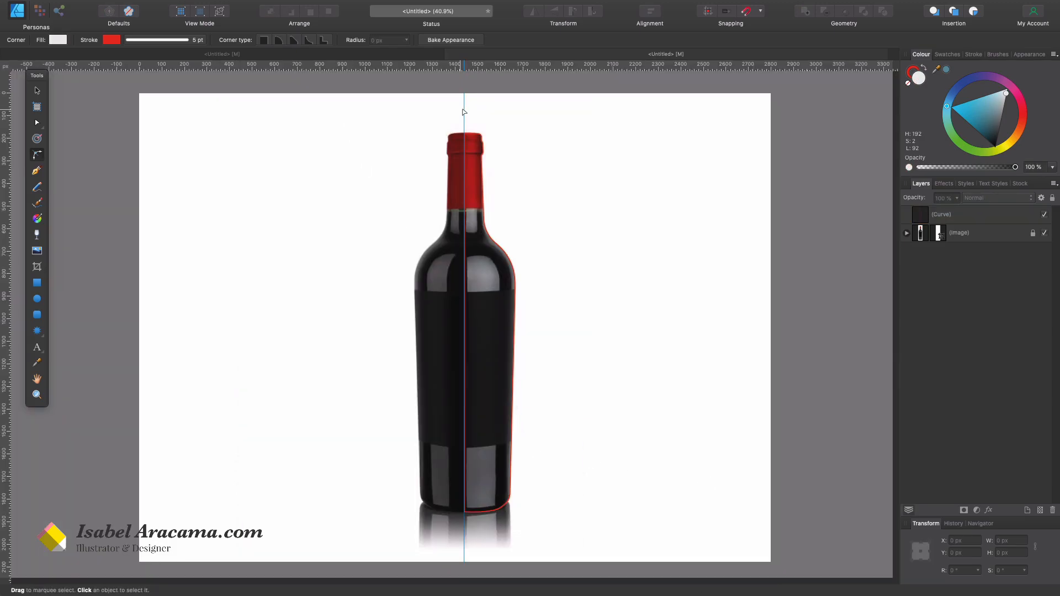
pyautogui.press('v')
pyautogui.moveTo(464, 110); pyautogui.dragTo(7, 165)
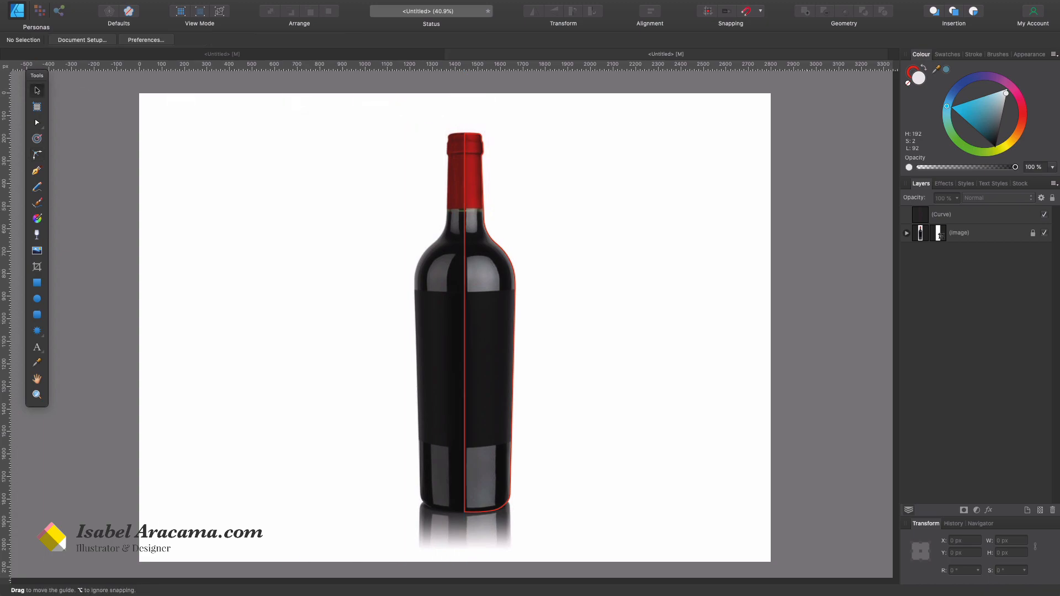
# - Duplicate the half-bottle outline, flip the copy horizontally and snap it against the original's centre edge to cover the bottle's other half
pyautogui.click(491, 239)
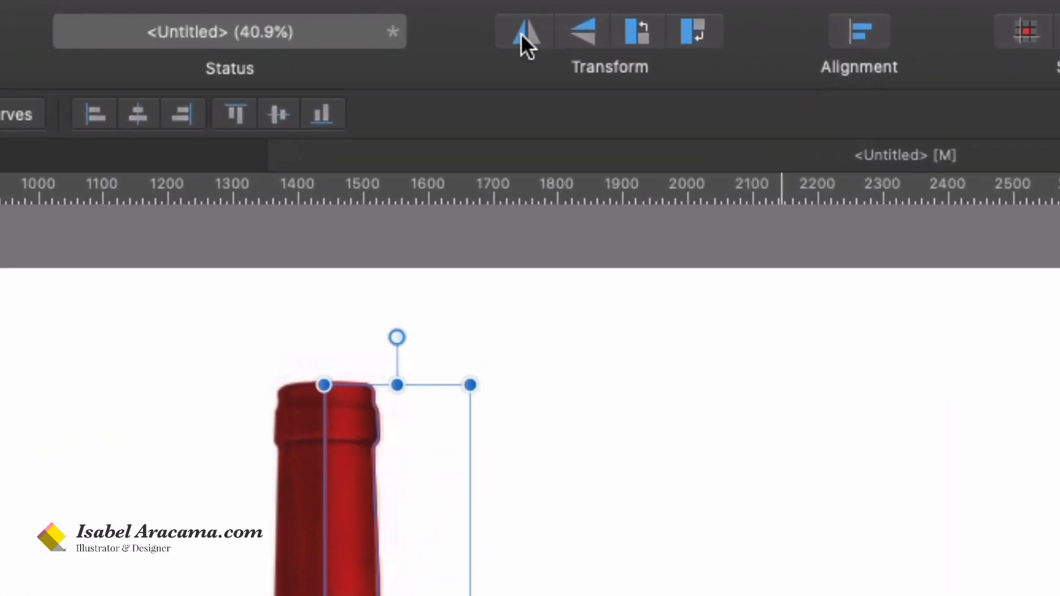
pyautogui.click(522, 37)
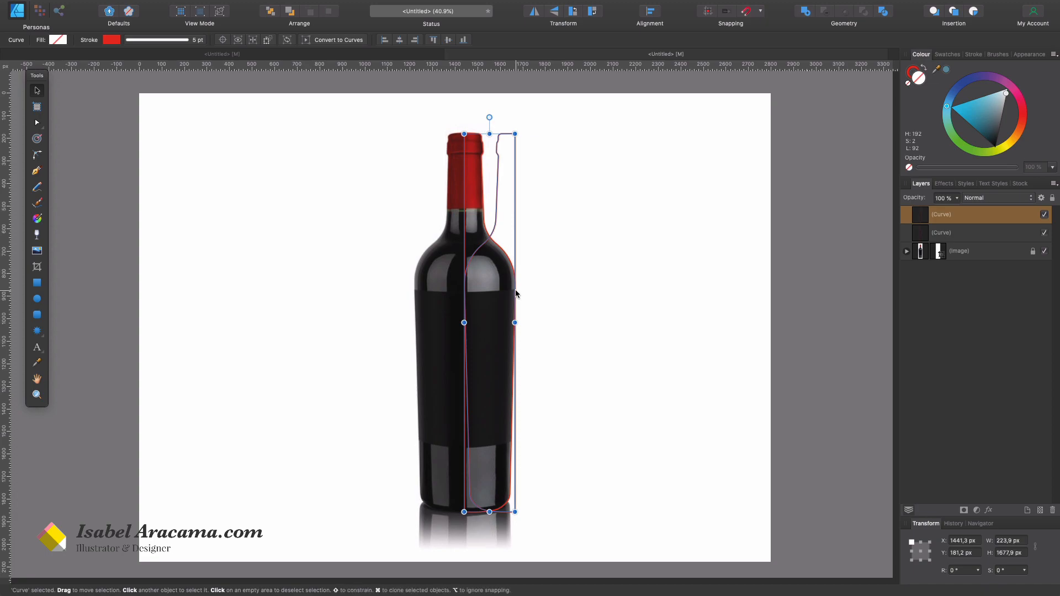
pyautogui.moveTo(516, 293); pyautogui.dragTo(465, 291)
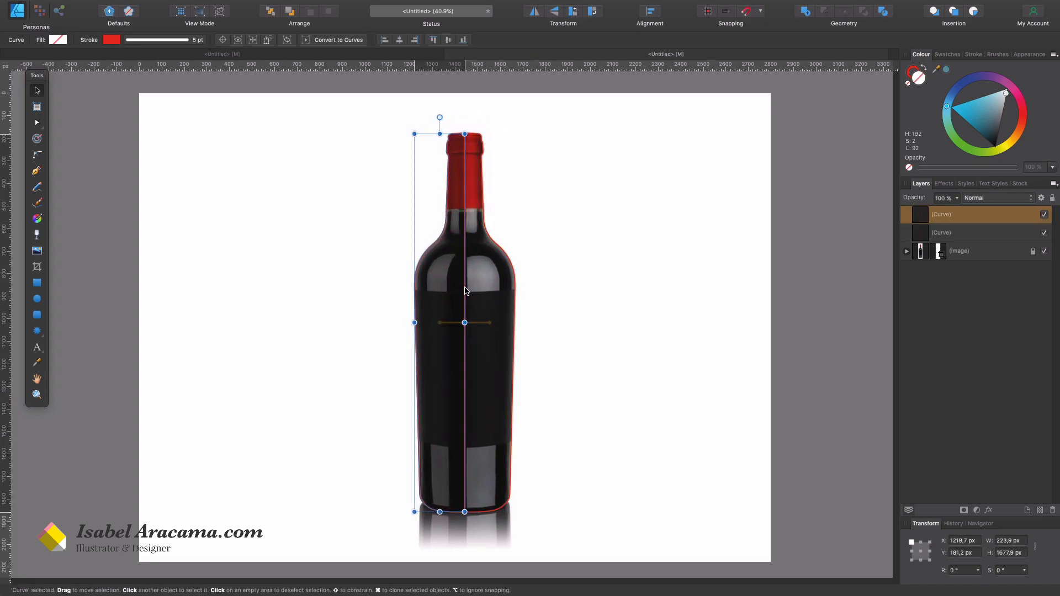
pyautogui.click(663, 369)
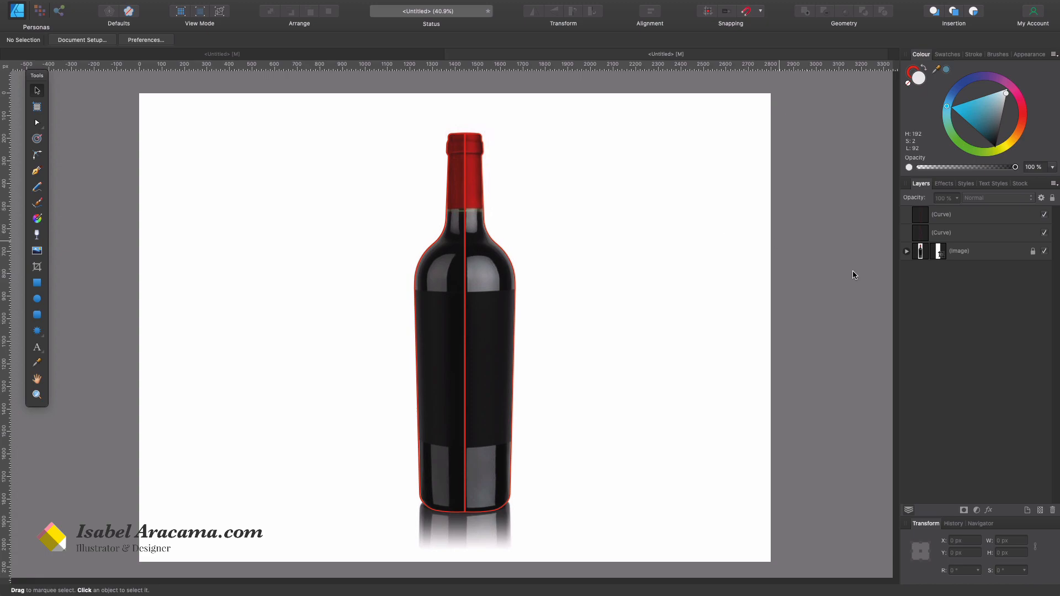
# - Merge the two half-bottle curves into a single shape with the Add operation
pyautogui.click(954, 216)
pyautogui.keyDown('shift'); pyautogui.click(940, 231); pyautogui.keyUp('shift')
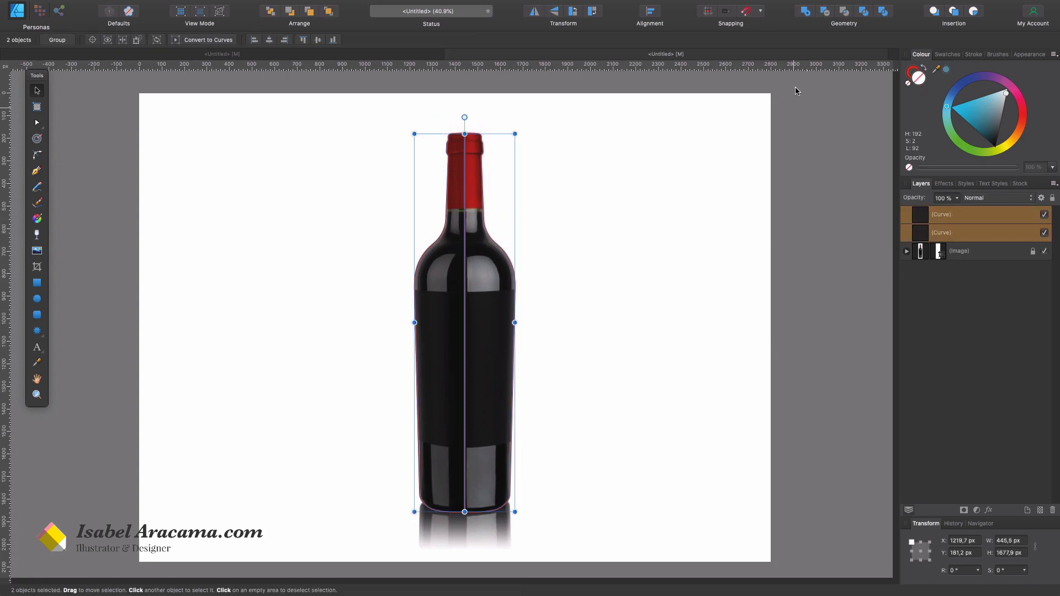
pyautogui.click(807, 15)
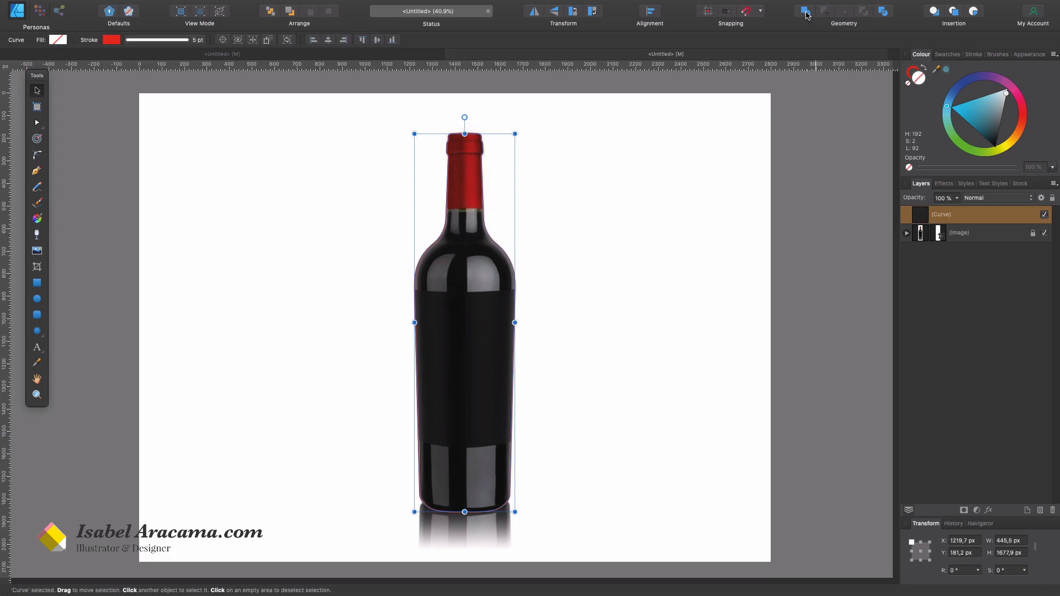
pyautogui.click(625, 287)
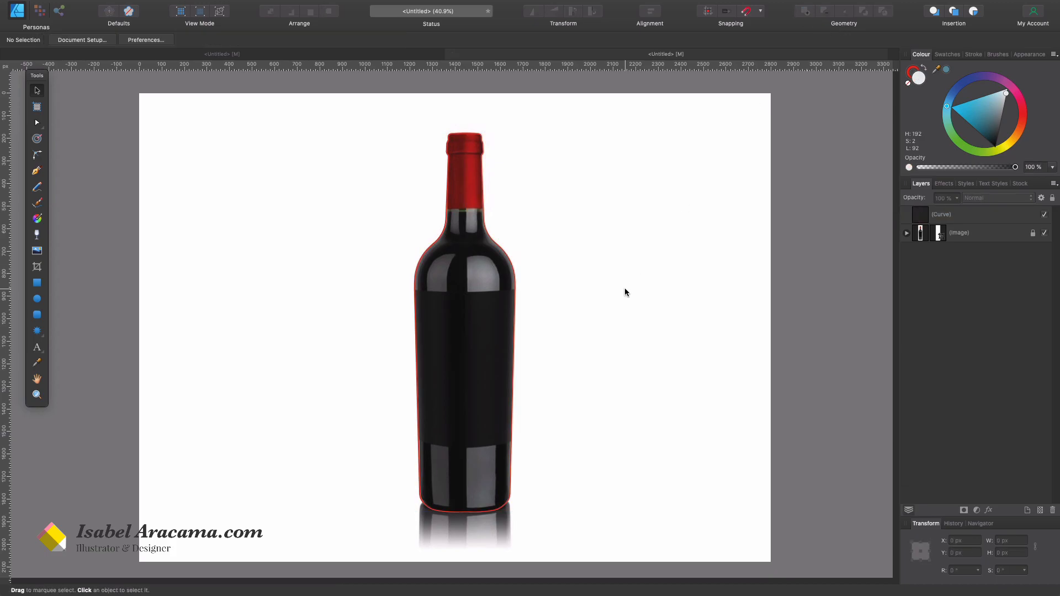
# - Delete the merged outline's centre nodes on the cap's top edge and bend that edge upward along the cap's curve
pyautogui.doubleClick(514, 269)
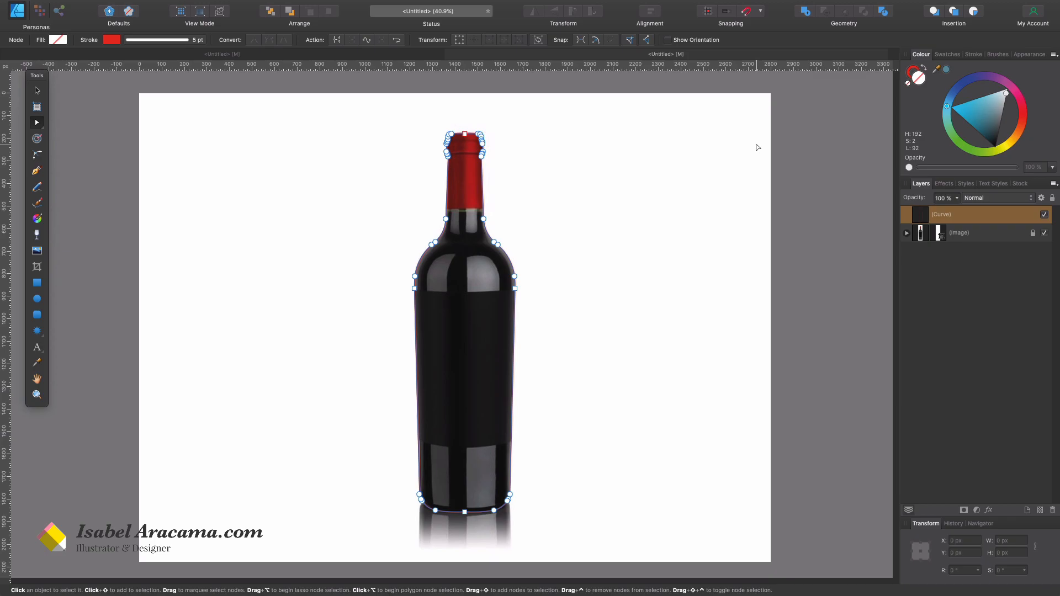
pyautogui.click(671, 219)
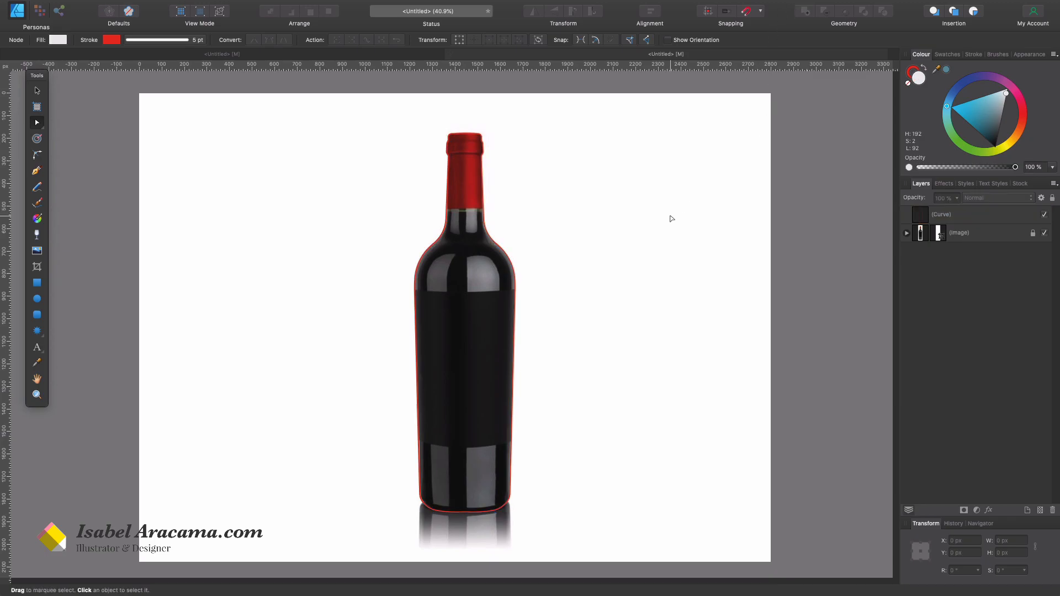
pyautogui.press('z')
pyautogui.click(475, 135)
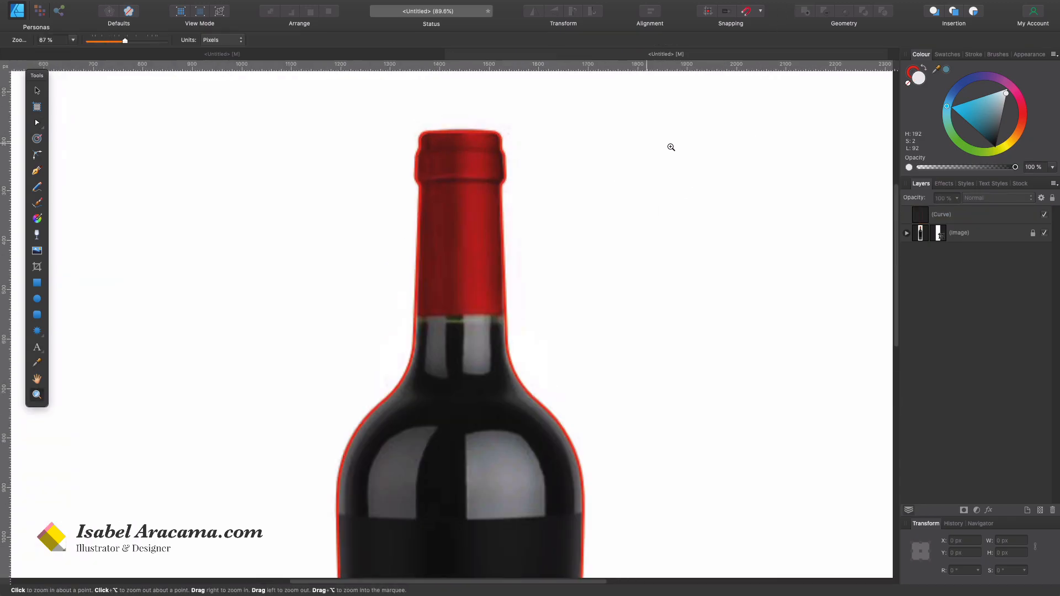
pyautogui.click(478, 134)
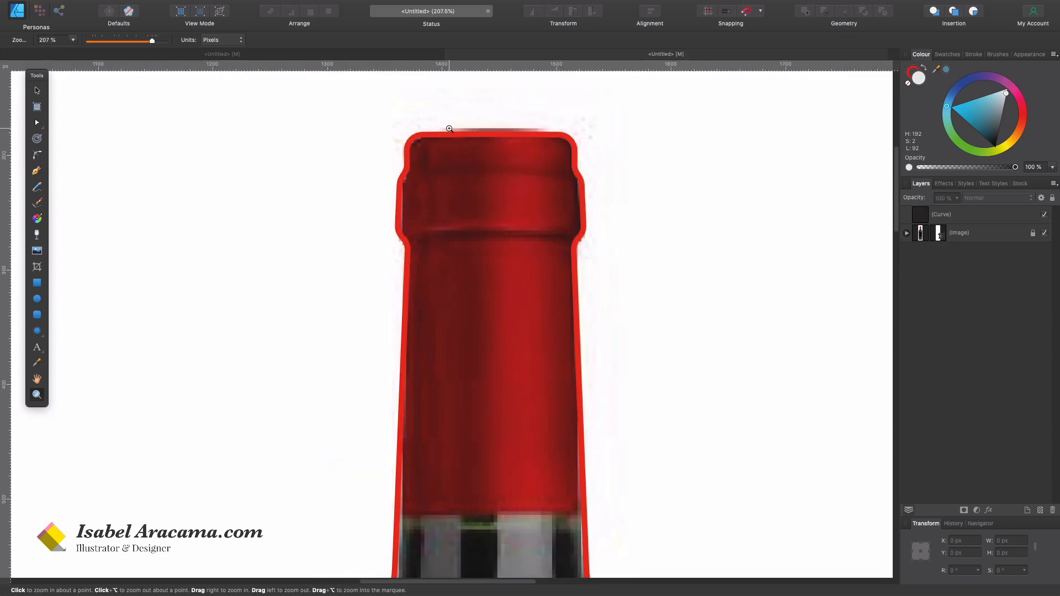
pyautogui.press('a')
pyautogui.click(497, 134)
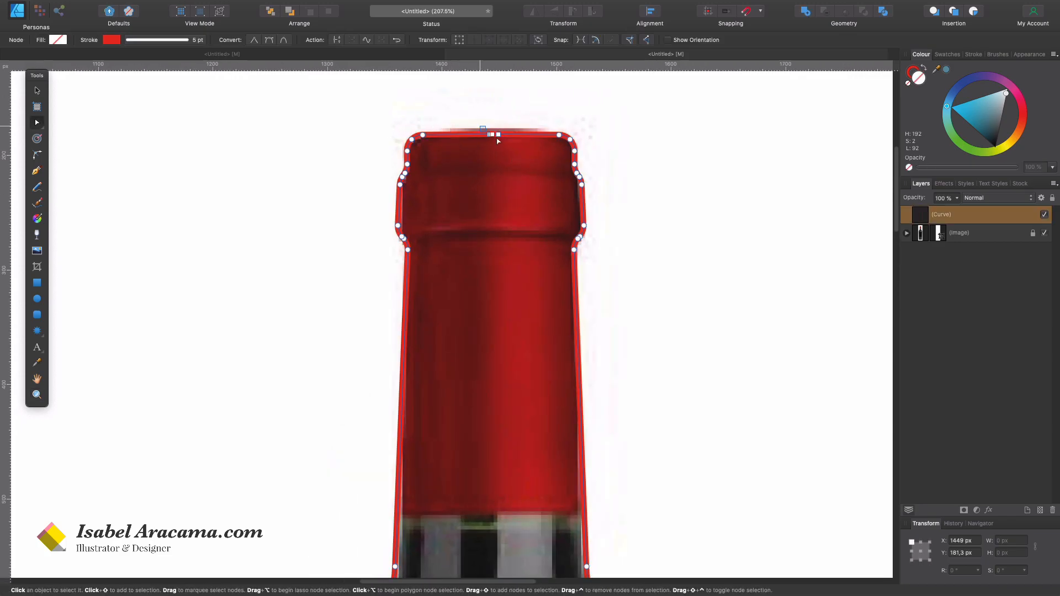
pyautogui.press('Delete')
pyautogui.moveTo(490, 137); pyautogui.dragTo(491, 131)
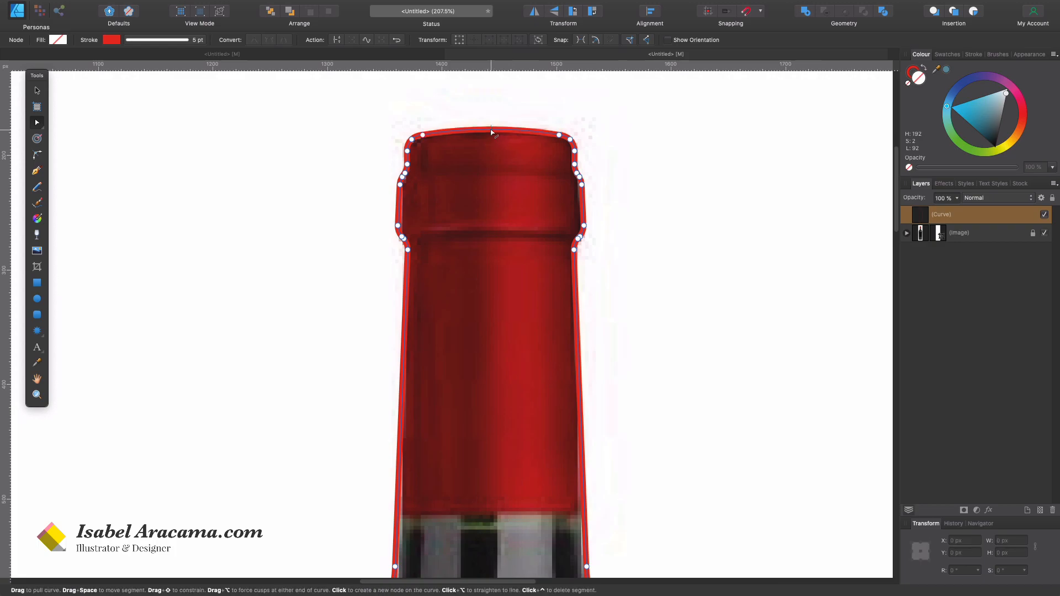
pyautogui.click(692, 425)
# - Delete the merged outline's centre nodes on the bottle's bottom edge to smooth out the dip
pyautogui.scroll(-10, 694, 425)
pyautogui.scroll(3, 693, 426)
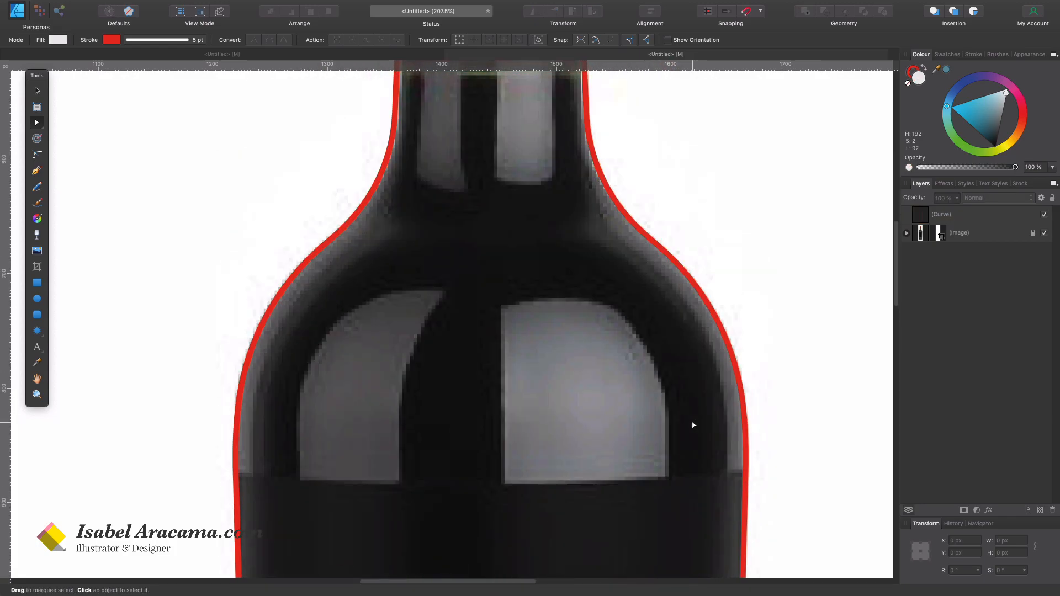
pyautogui.scroll(-12, 693, 425)
pyautogui.scroll(-2, 693, 425)
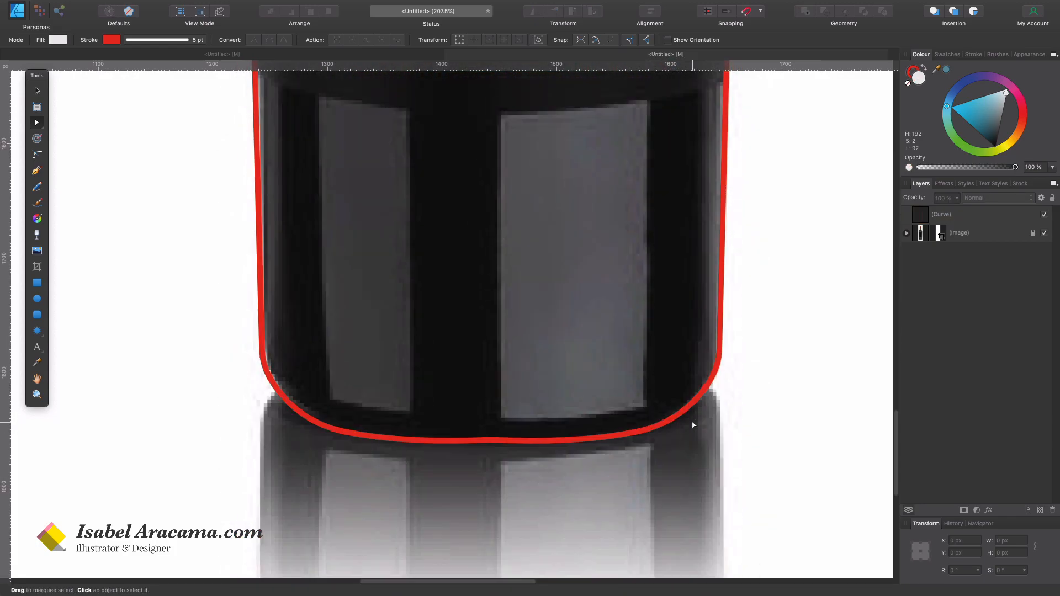
pyautogui.click(512, 443)
pyautogui.moveTo(469, 426); pyautogui.dragTo(518, 459)
pyautogui.press('Delete')
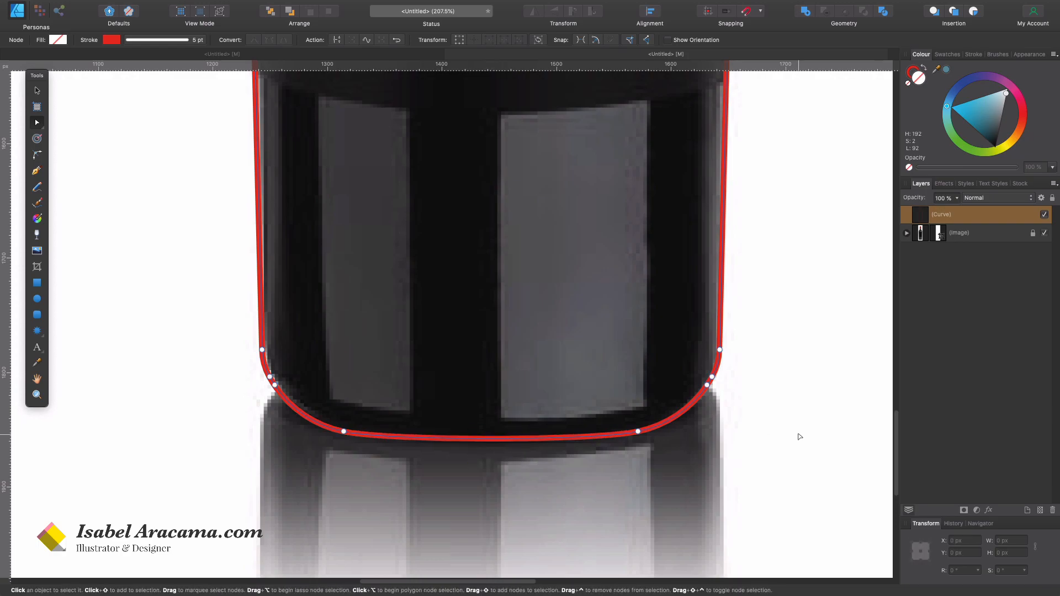
pyautogui.click(800, 437)
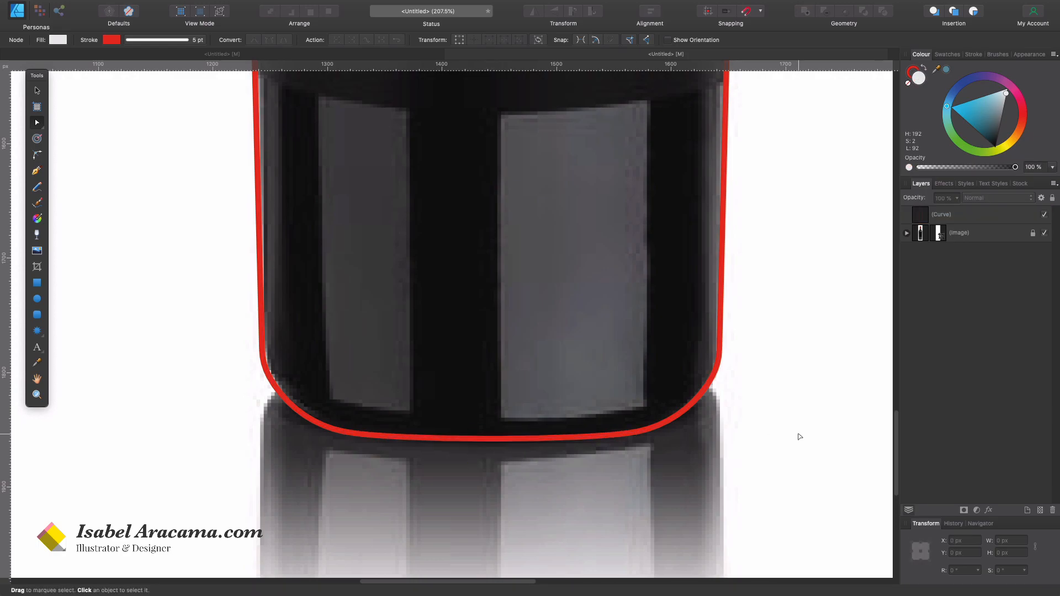
pyautogui.click(718, 362)
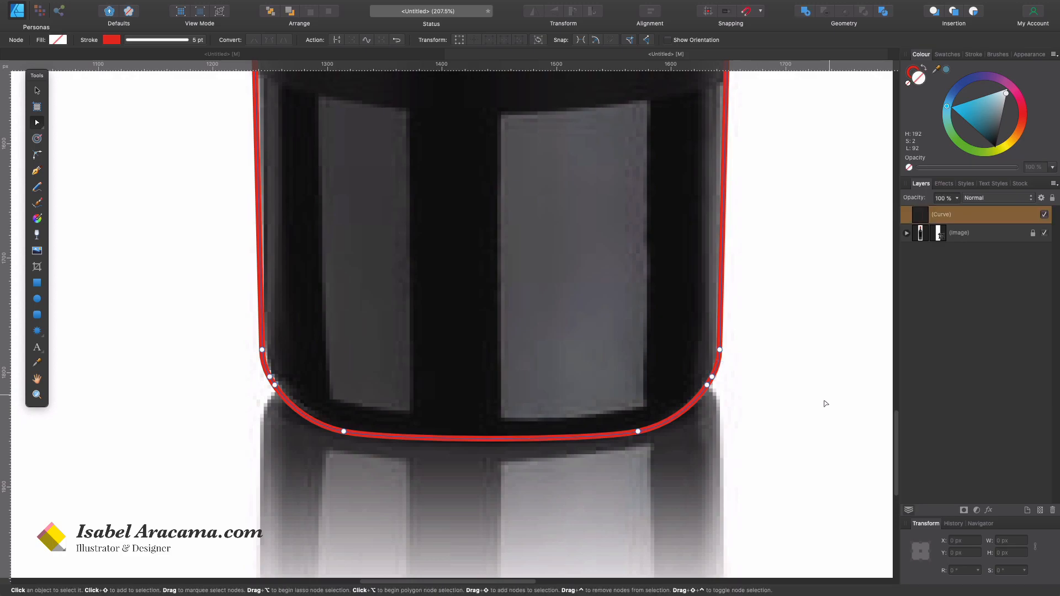
pyautogui.scroll(3, 788, 486)
pyautogui.press('super+0')
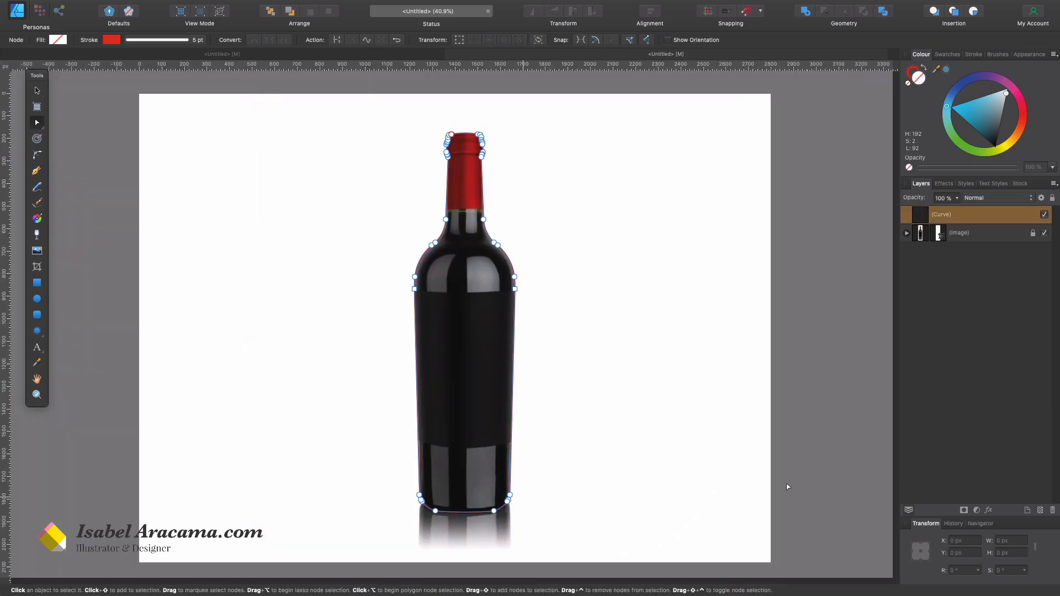
pyautogui.click(628, 333)
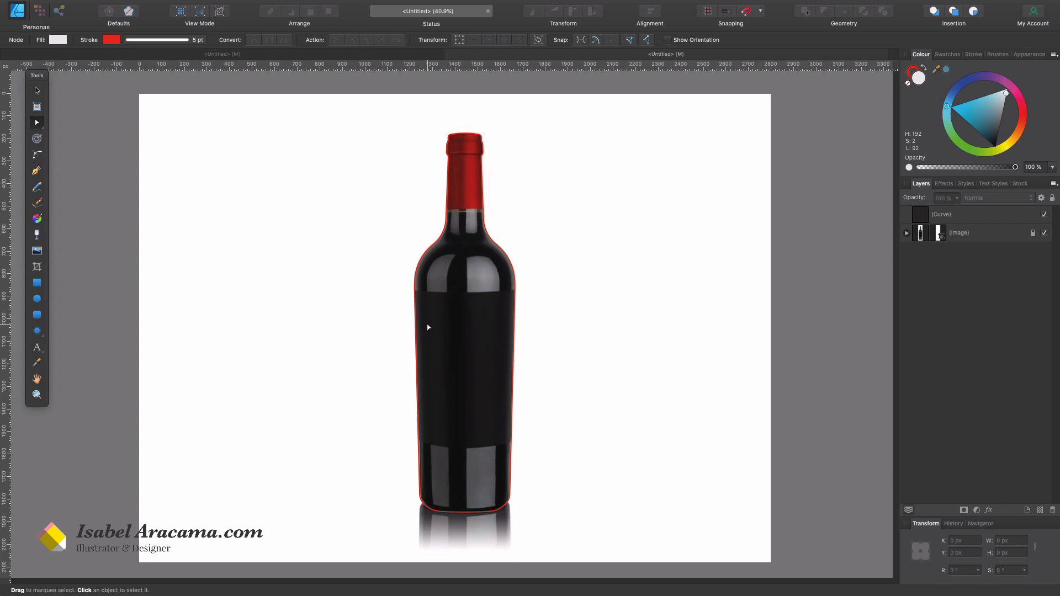
# - Unlock the bottle photo and place a duplicate of it beside the original, level with it
pyautogui.click(1046, 234)
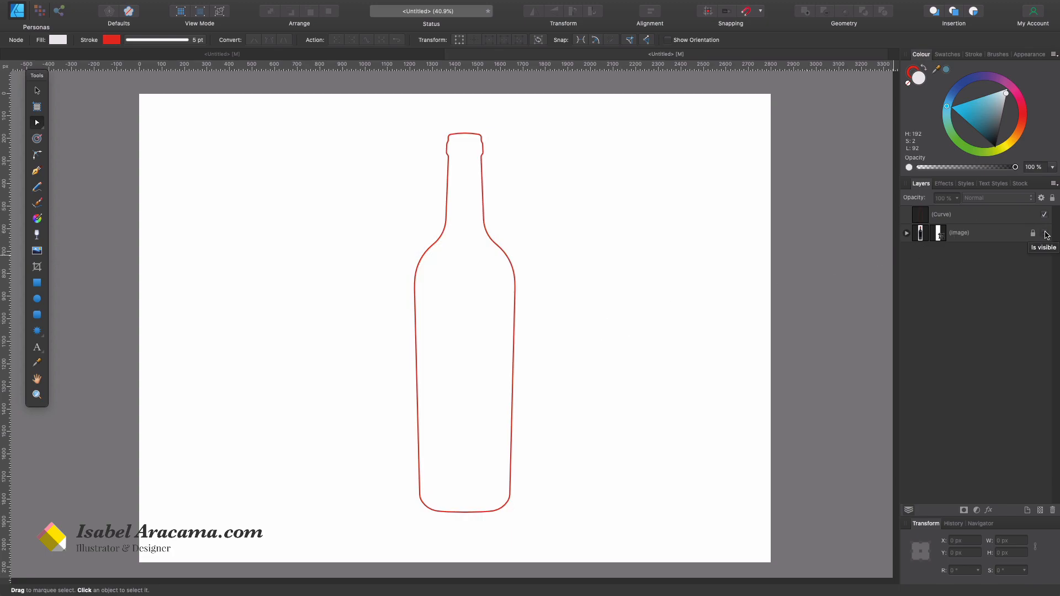
pyautogui.click(1047, 234)
pyautogui.click(1031, 234)
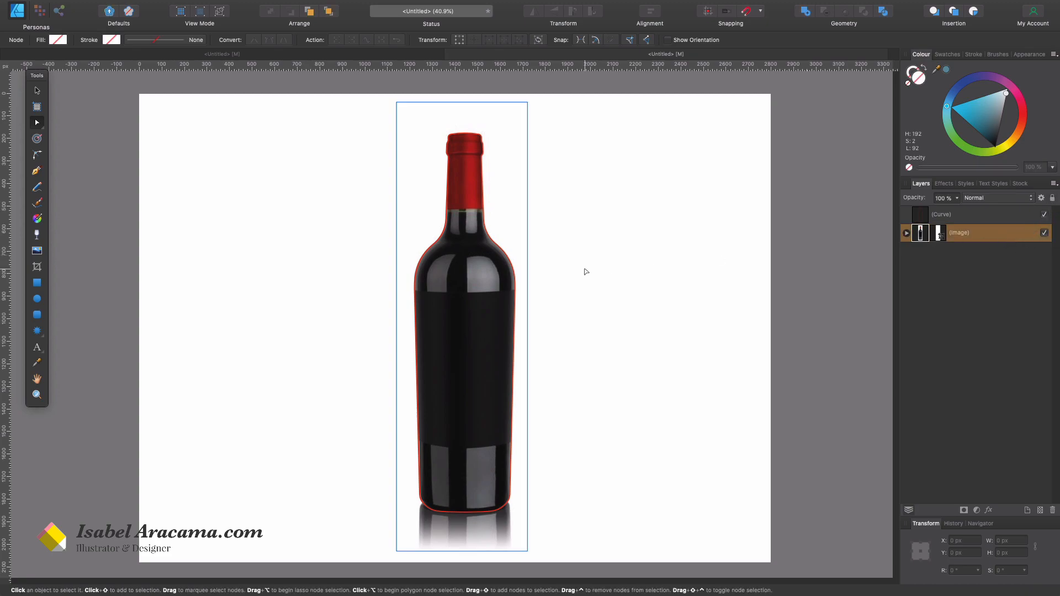
pyautogui.press('v')
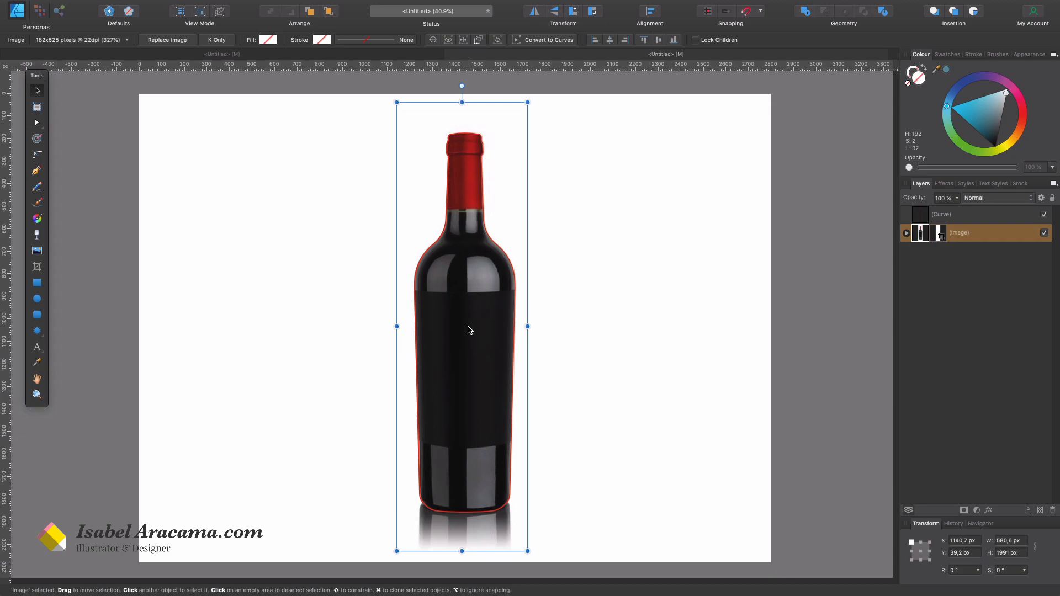
pyautogui.press('super+j')
pyautogui.moveTo(469, 330); pyautogui.dragTo(612, 330)
# - Lock the original bottle photo underneath the red outline and toggle its visibility to check the tracing
pyautogui.click(463, 361)
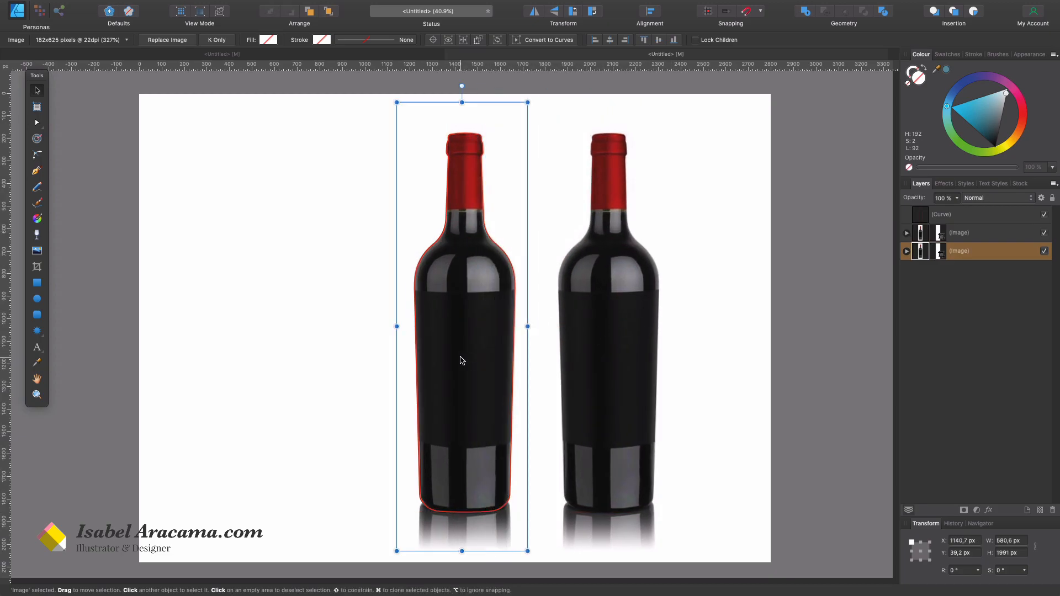
pyautogui.click(1053, 200)
pyautogui.click(1045, 252)
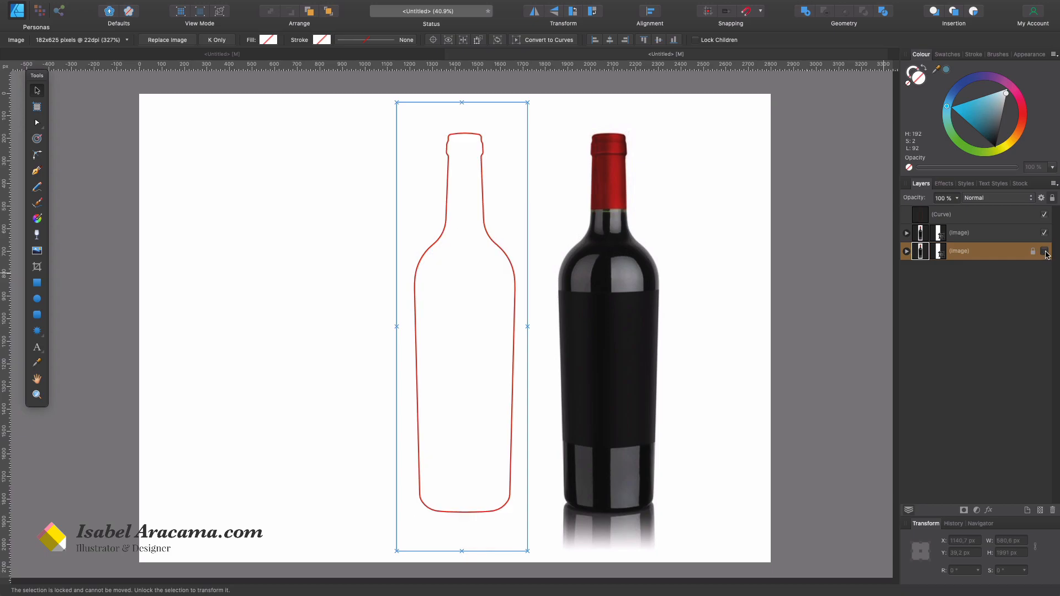
pyautogui.click(1044, 251)
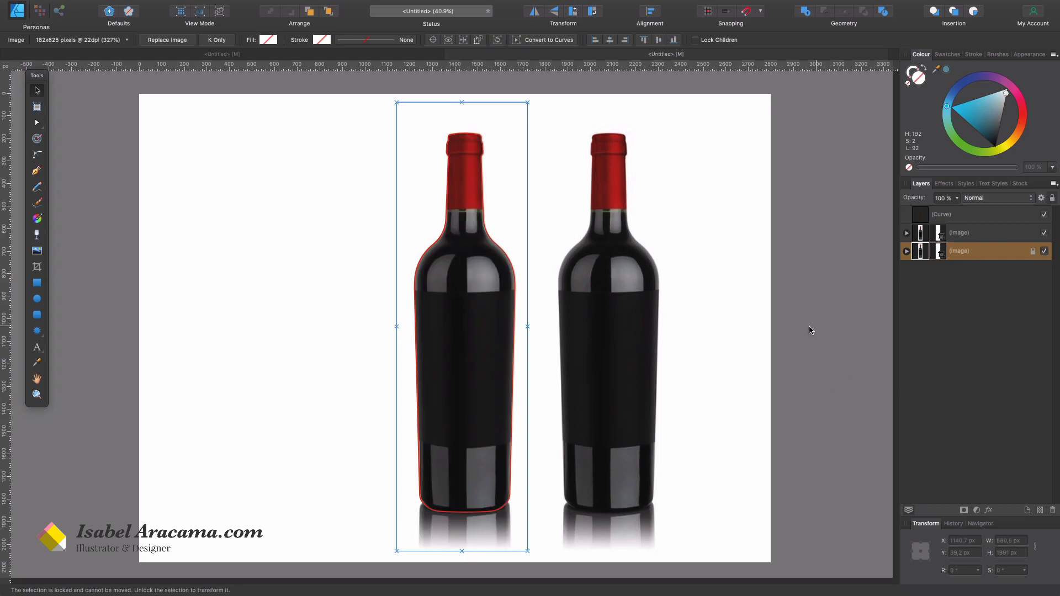
pyautogui.click(770, 337)
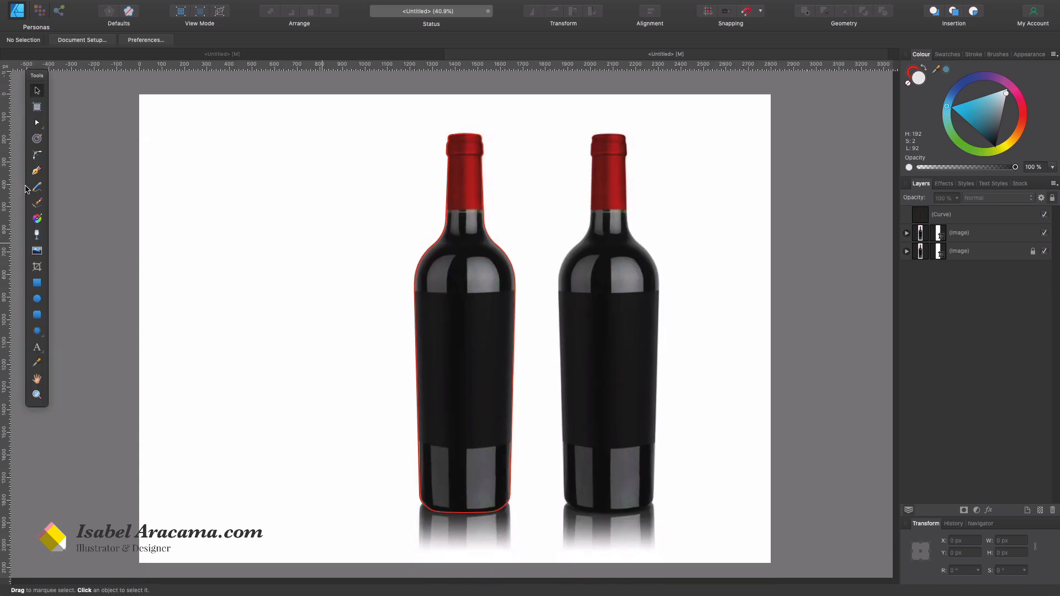
# - Draw a closed four-sided shape with the Pen tool around the traced bottle's red cap, ending at the cap's lower edge
pyautogui.click(36, 171)
pyautogui.click(494, 125)
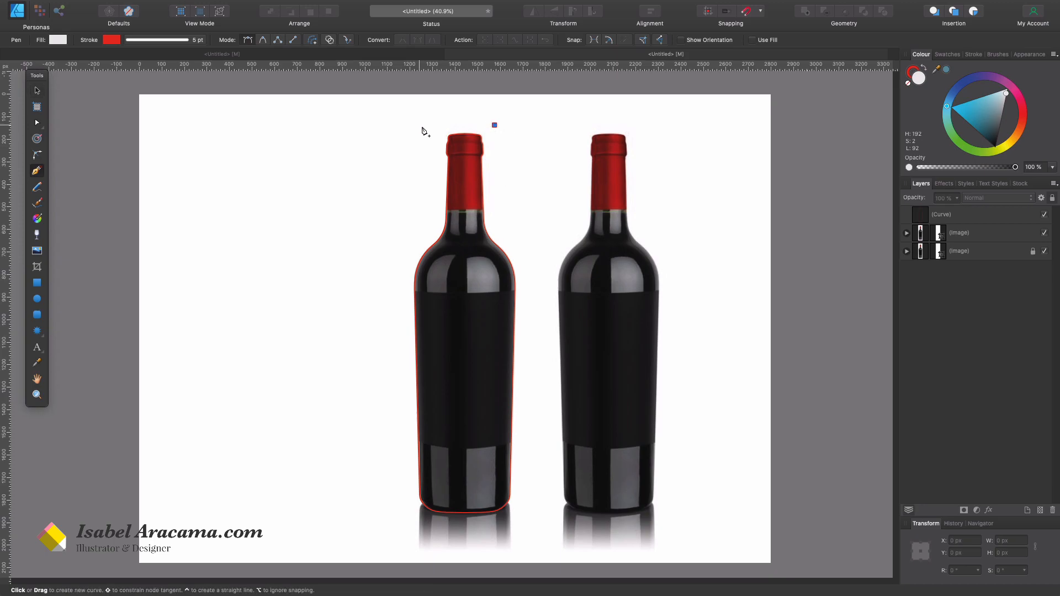
pyautogui.click(424, 127)
pyautogui.click(429, 215)
pyautogui.click(500, 212)
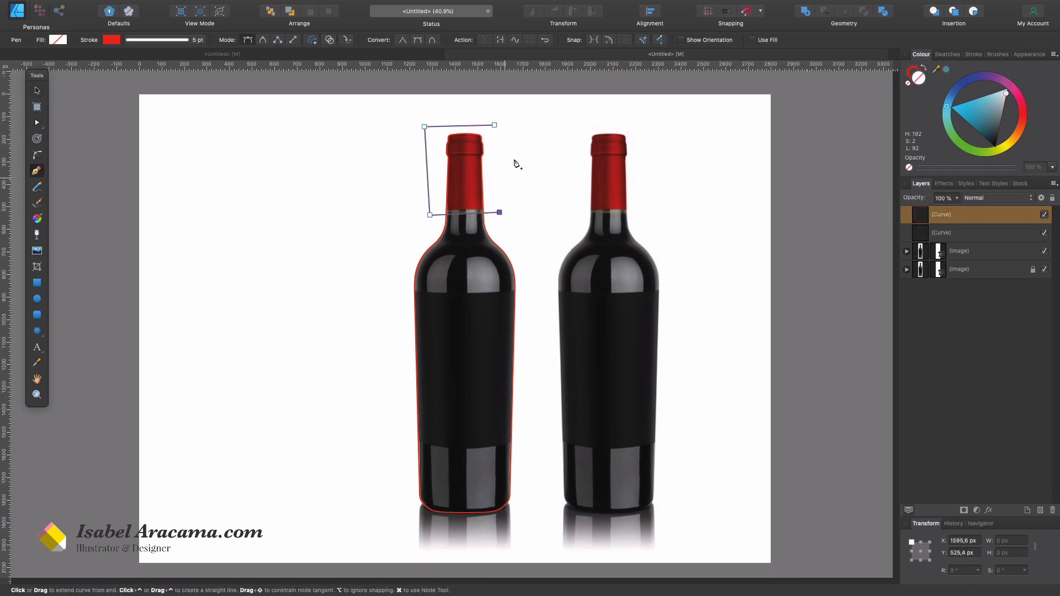
pyautogui.click(496, 127)
# - Nudge the four-sided shape's two lower nodes vertically to line up with the lower edge of the red cap
pyautogui.press('a')
pyautogui.moveTo(406, 201); pyautogui.dragTo(533, 235)
pyautogui.press('Up')
pyautogui.press('Up')
pyautogui.press('Up')
pyautogui.press('Up')
pyautogui.press('Up')
pyautogui.press('Up')
pyautogui.press('Up')
pyautogui.press('Up')
pyautogui.press('Up')
pyautogui.press('Up')
pyautogui.press('Up')
pyautogui.press('Up')
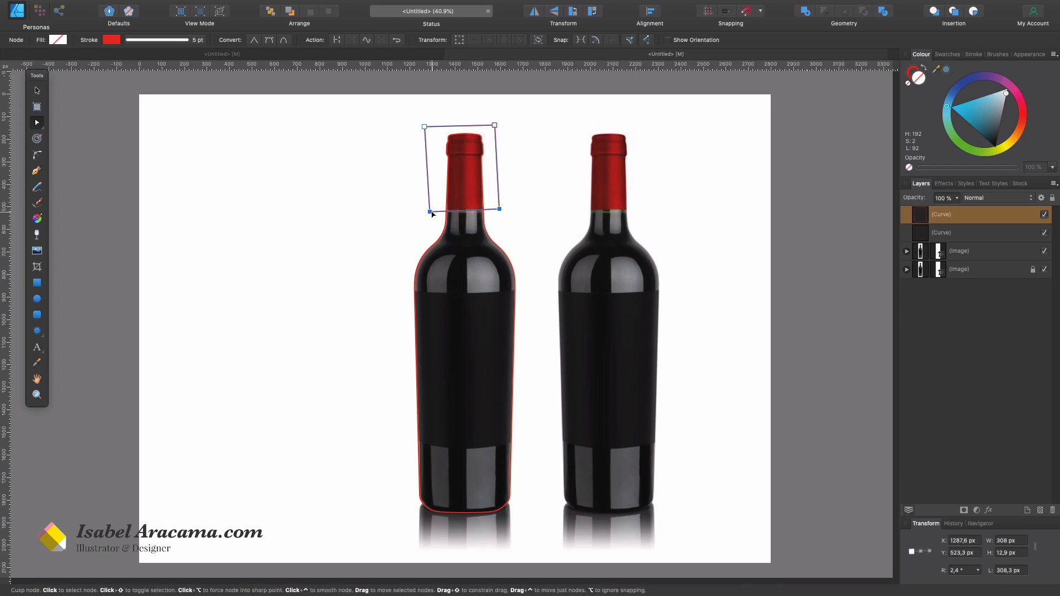
pyautogui.click(431, 212)
pyautogui.click(499, 209)
pyautogui.press('Down')
# - Narrow the four-sided shape by nudging the nodes on both sides inward, closer to the bottle's neck
pyautogui.moveTo(524, 116); pyautogui.dragTo(490, 225)
pyautogui.hotkey('shift', 'Left')
pyautogui.hotkey('shift', 'Left')
pyautogui.hotkey('shift', 'Left')
pyautogui.hotkey('shift', 'Left')
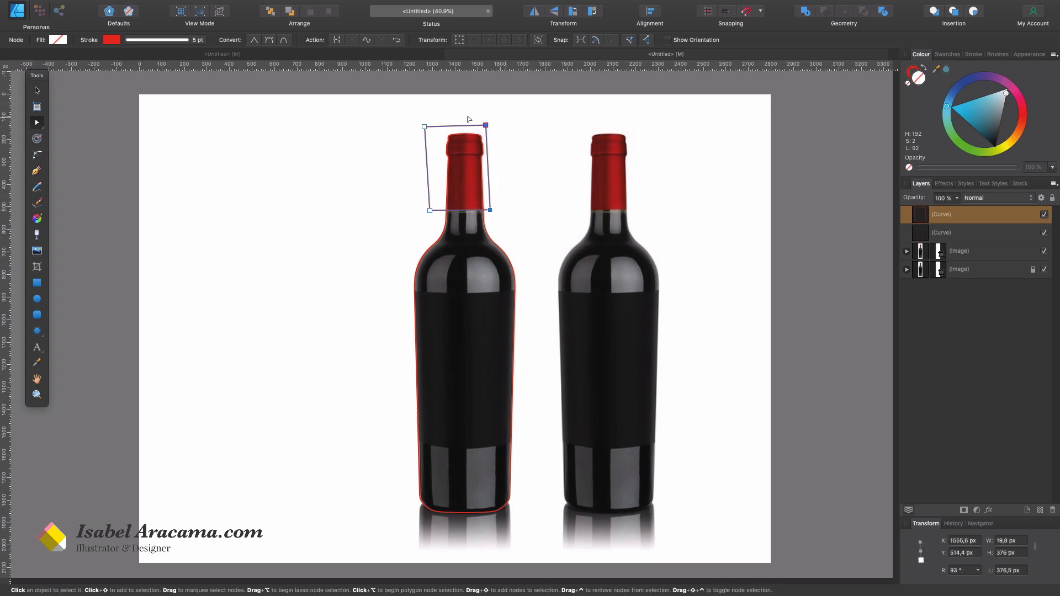
pyautogui.moveTo(416, 118); pyautogui.dragTo(443, 223)
pyautogui.hotkey('shift', 'Right')
pyautogui.hotkey('shift', 'Right')
pyautogui.hotkey('shift', 'Right')
pyautogui.hotkey('shift', 'Right')
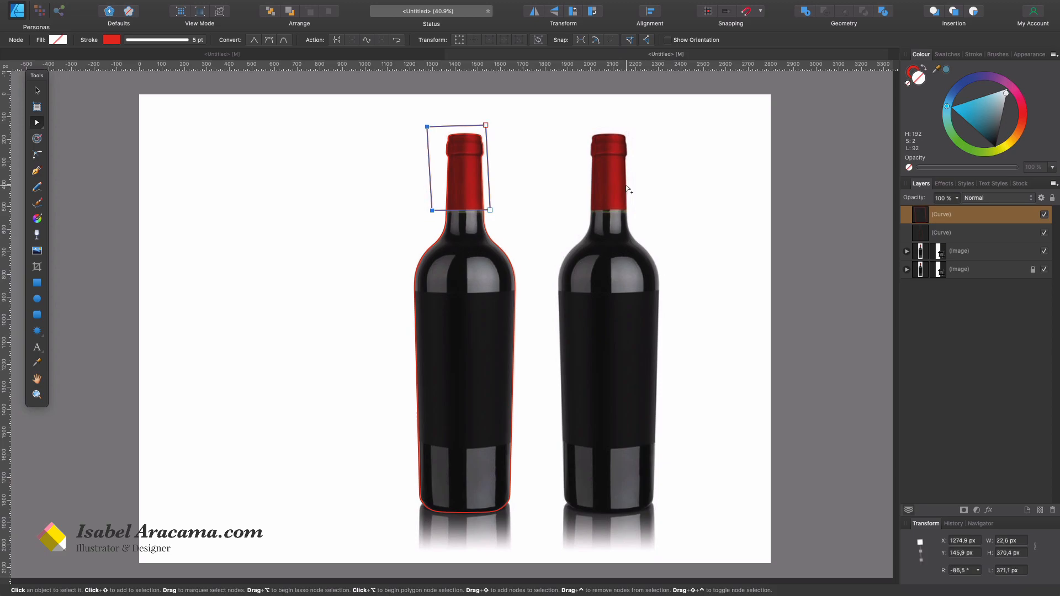
pyautogui.hotkey('shift', 'Right')
pyautogui.hotkey('shift', 'Right')
pyautogui.click(550, 136)
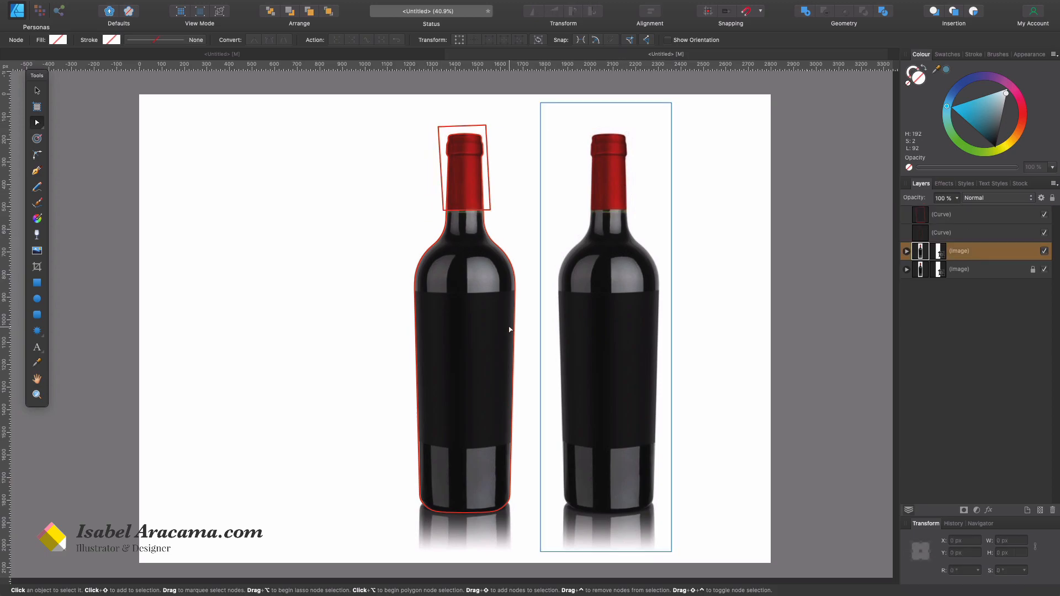
# - Fill the four-sided cap shape with the dark red sampled from the photo copy's cap and remove its stroke
pyautogui.click(484, 127)
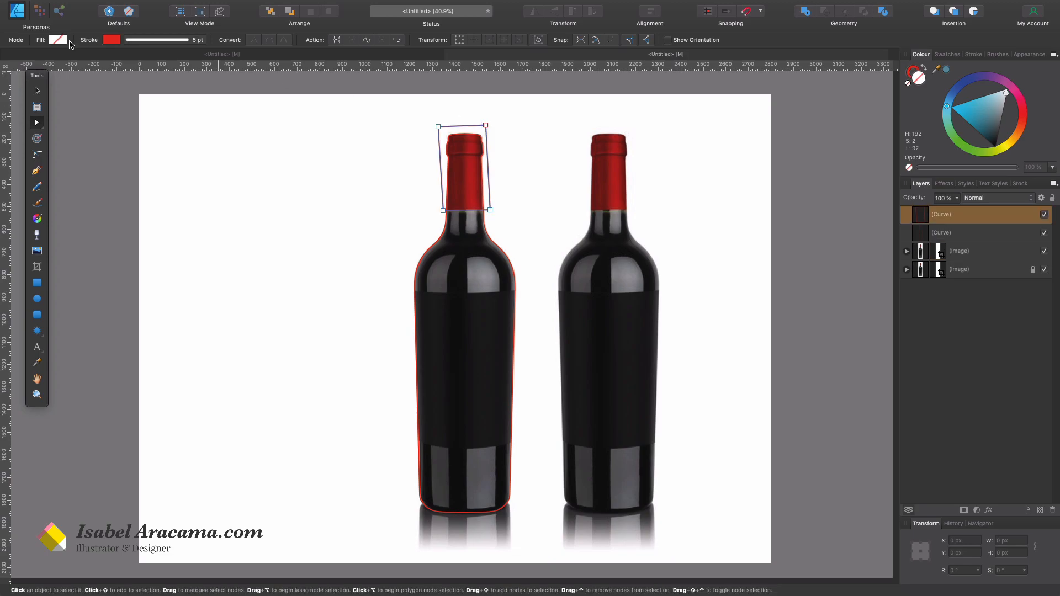
pyautogui.click(57, 39)
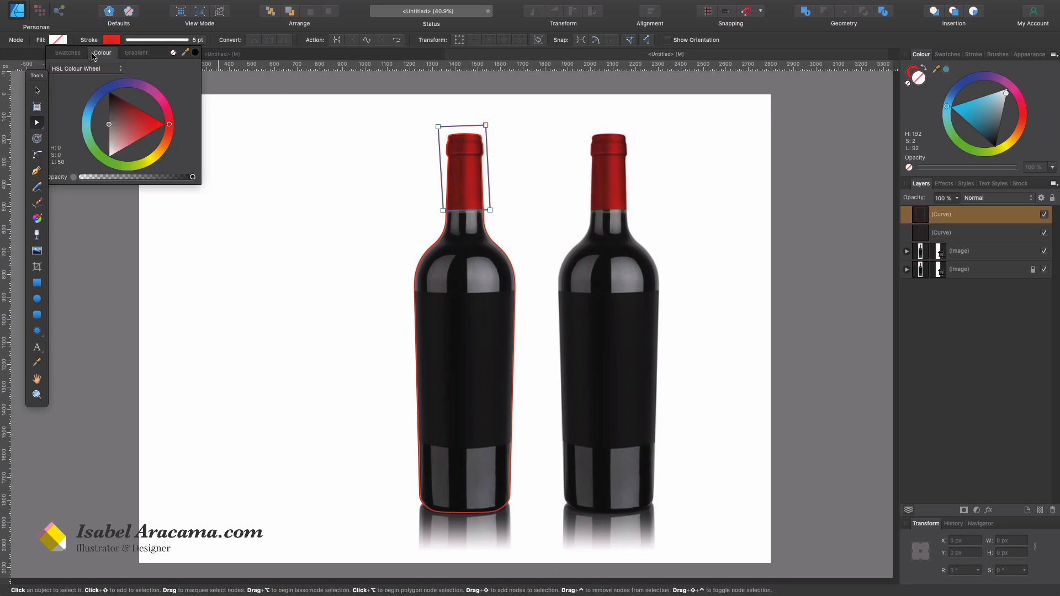
pyautogui.moveTo(196, 55); pyautogui.dragTo(611, 168)
pyautogui.click(197, 54)
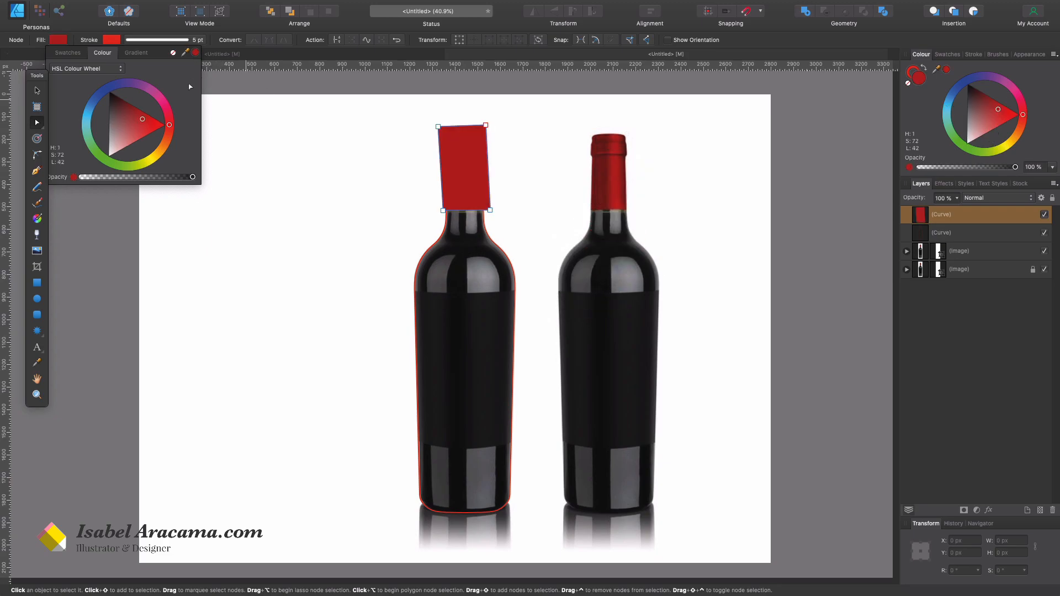
pyautogui.click(111, 40)
pyautogui.click(226, 53)
# - Try nesting the red cap shape inside the bottle outline in the layer stack, and undo it
pyautogui.click(37, 90)
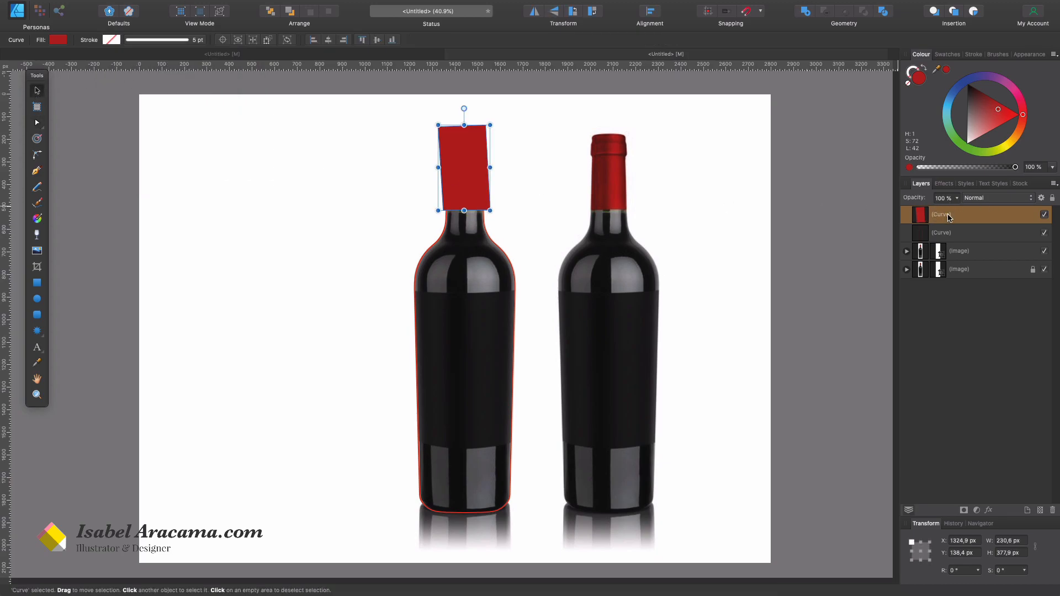
pyautogui.moveTo(923, 218); pyautogui.dragTo(960, 245)
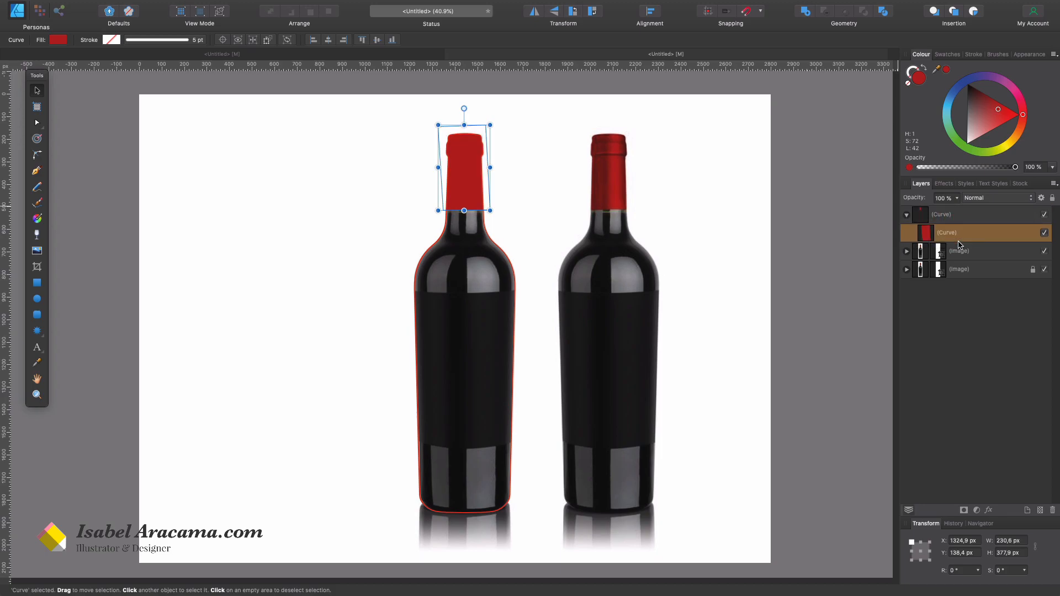
pyautogui.press('super+z')
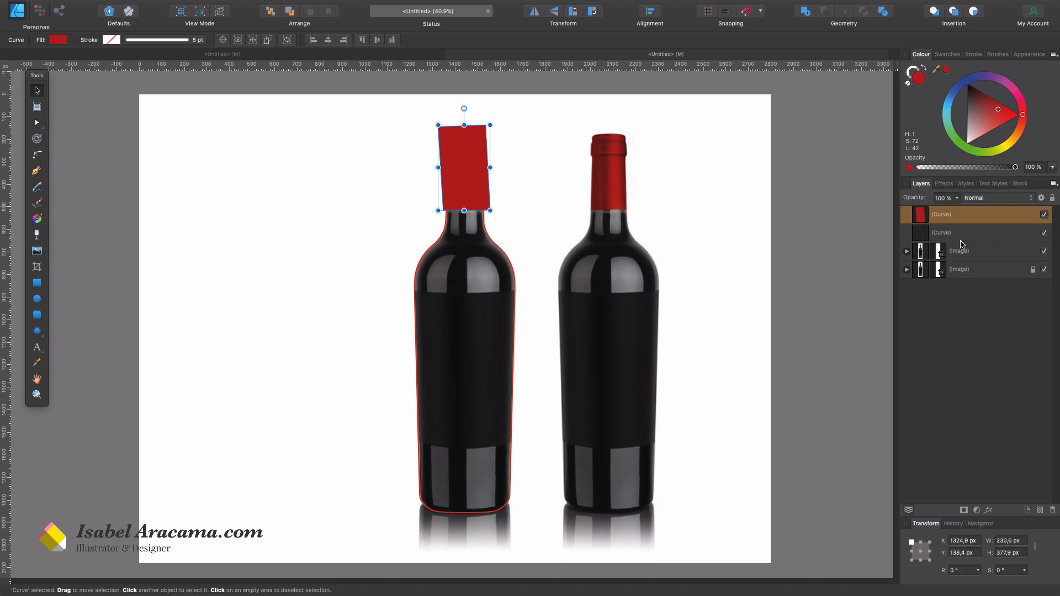
# - Clip the red cap shape to the bottle outline by cutting it and pasting it with Insert inside the selection
pyautogui.click(951, 238)
pyautogui.press('super+d')
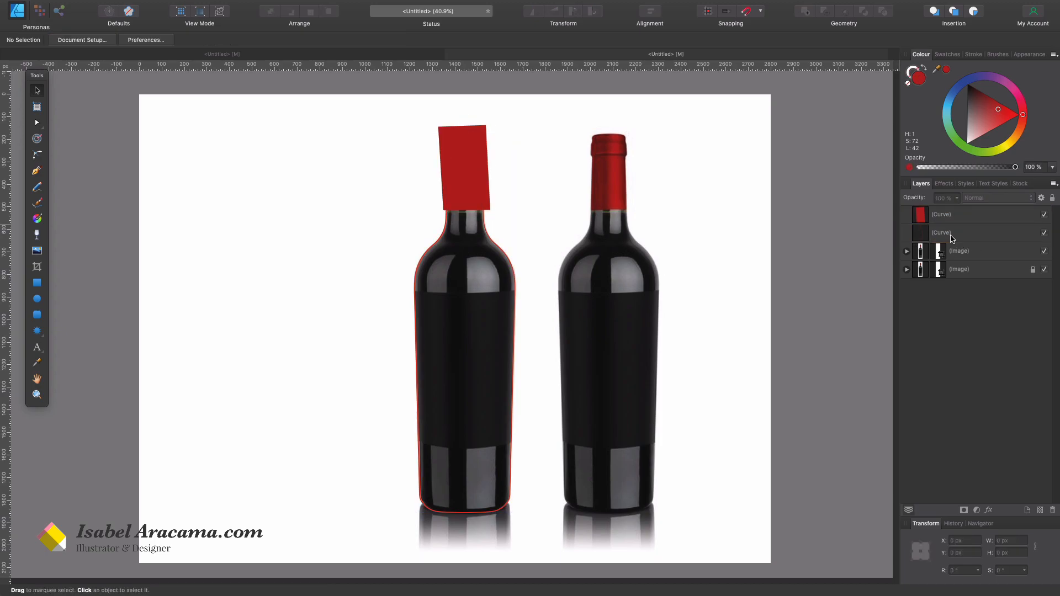
pyautogui.click(954, 238)
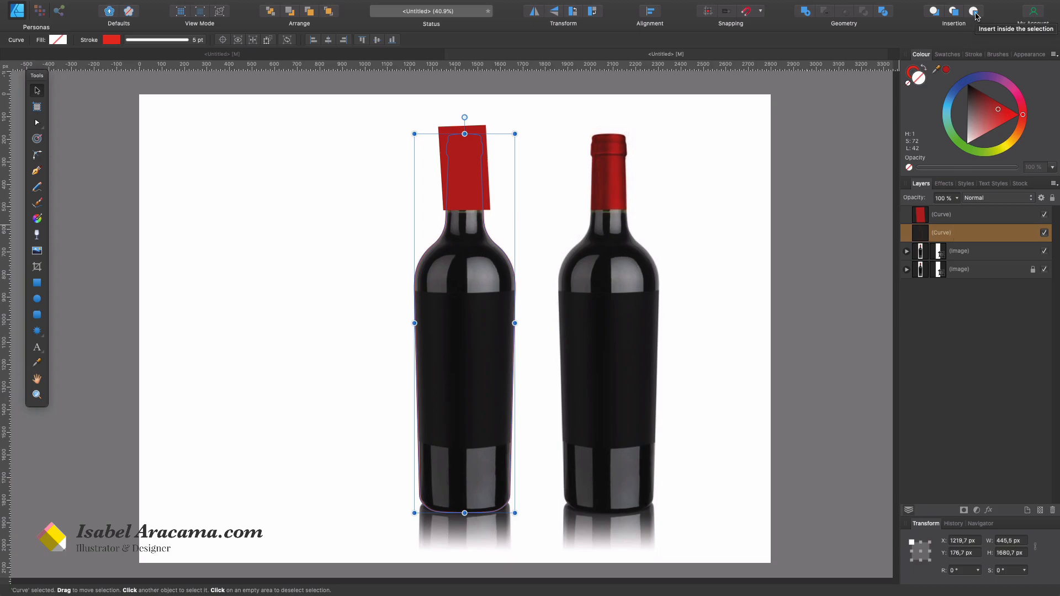
pyautogui.click(974, 12)
pyautogui.click(962, 216)
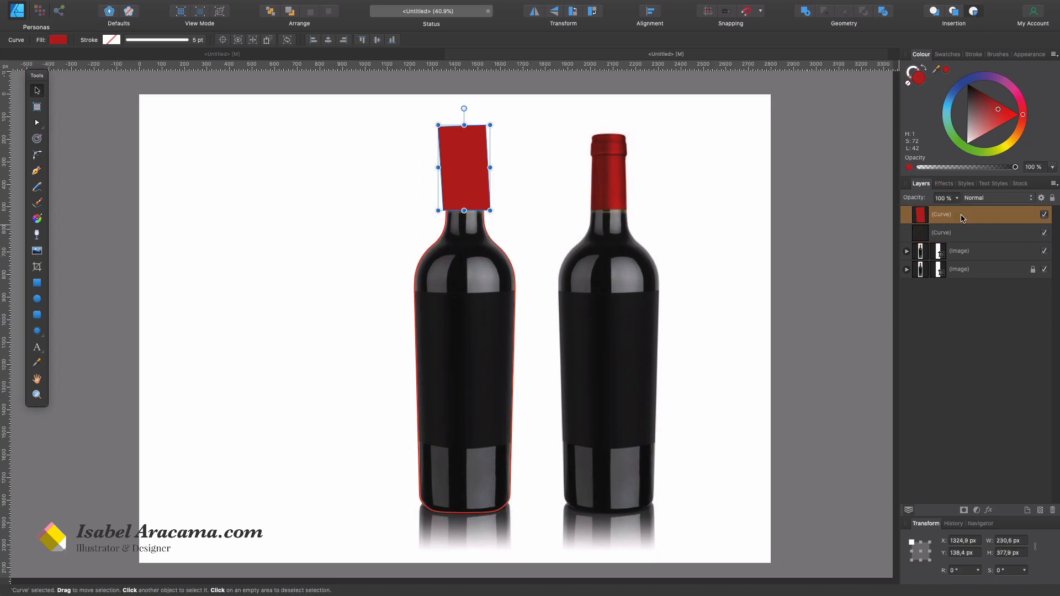
pyautogui.press('Delete')
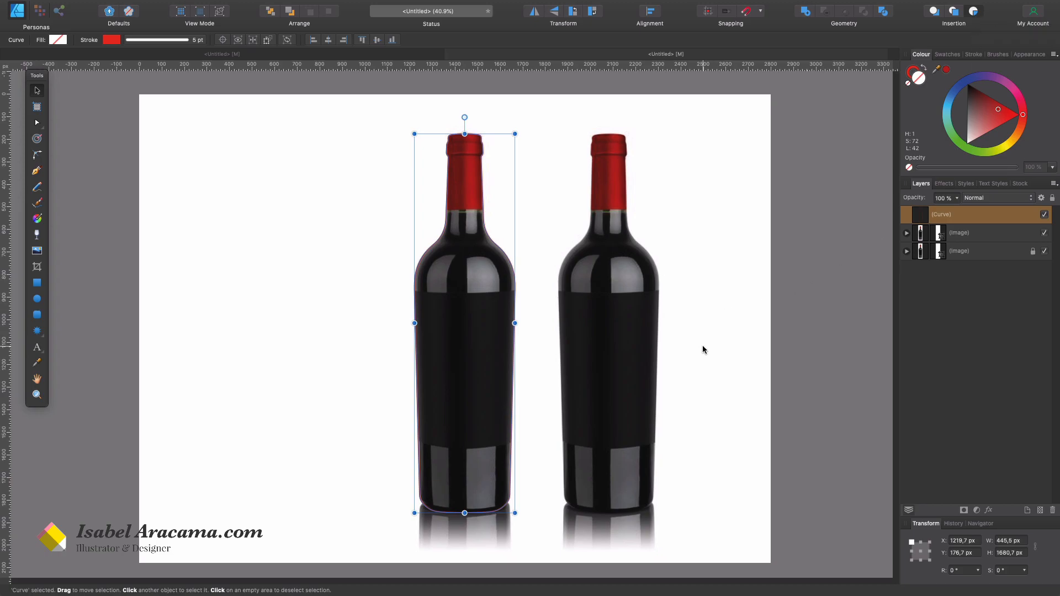
pyautogui.press('super+v')
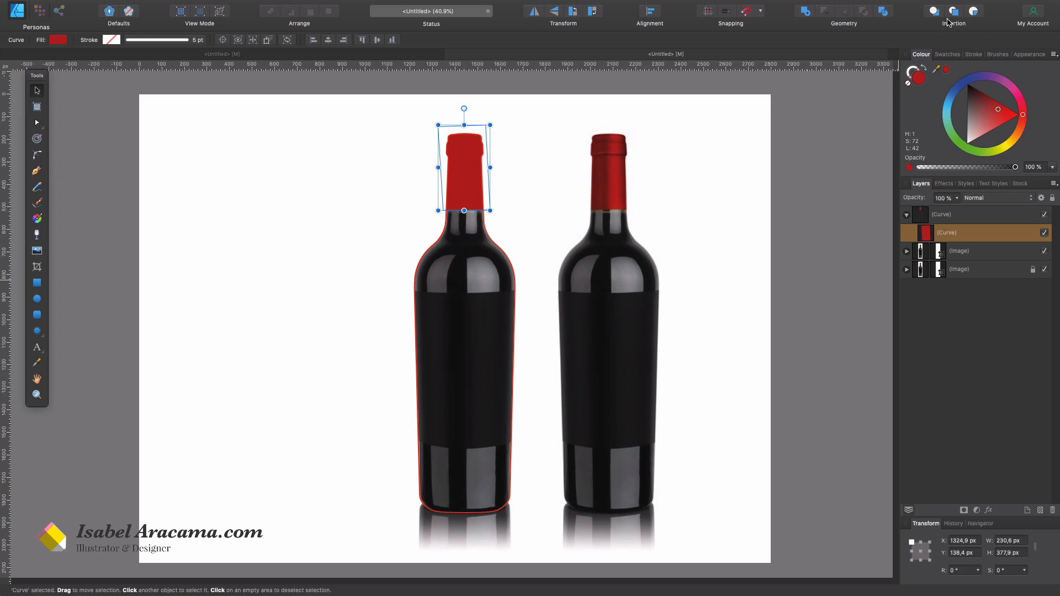
pyautogui.click(841, 297)
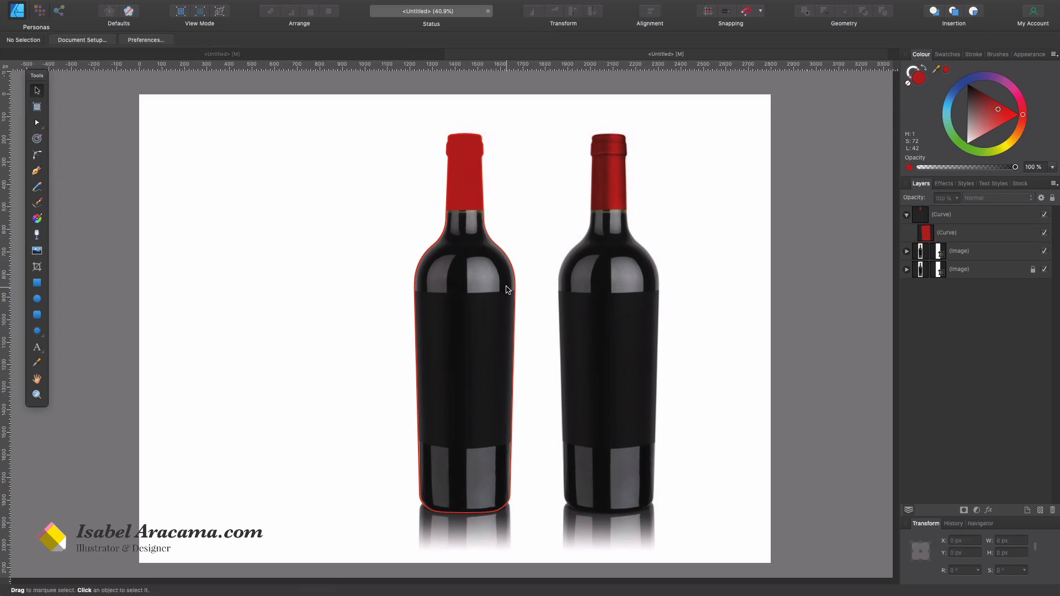
# - Fill the bottle outline with the near-black sampled from the body of the photo copy
pyautogui.click(509, 264)
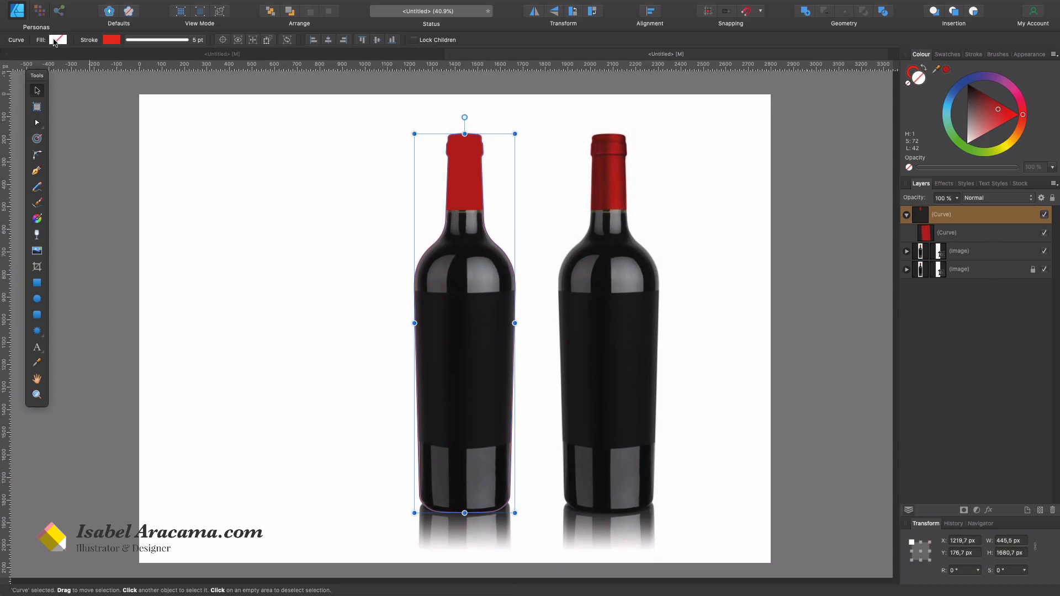
pyautogui.click(56, 41)
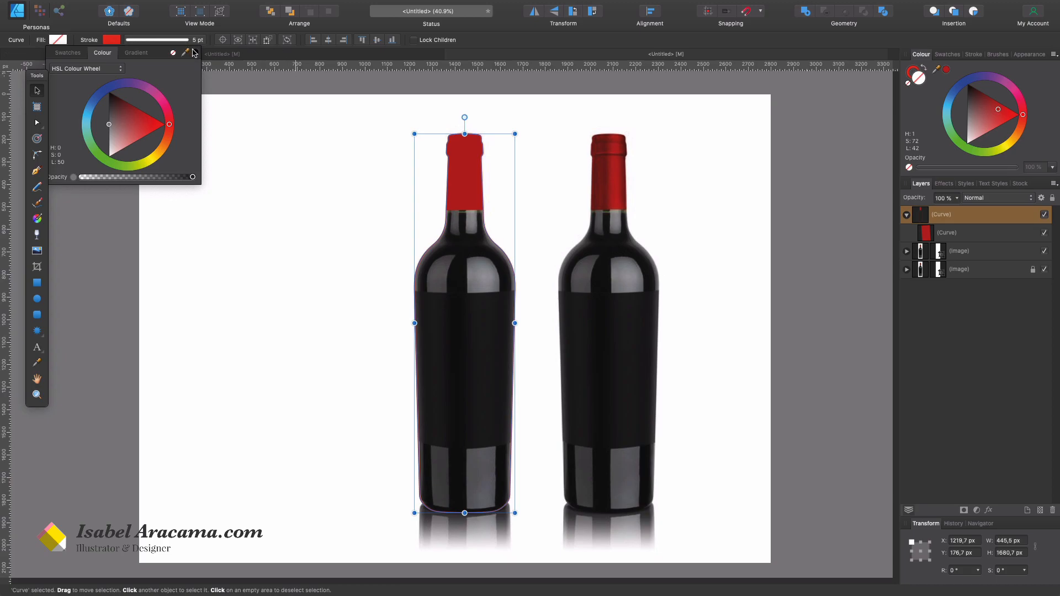
pyautogui.click(588, 386)
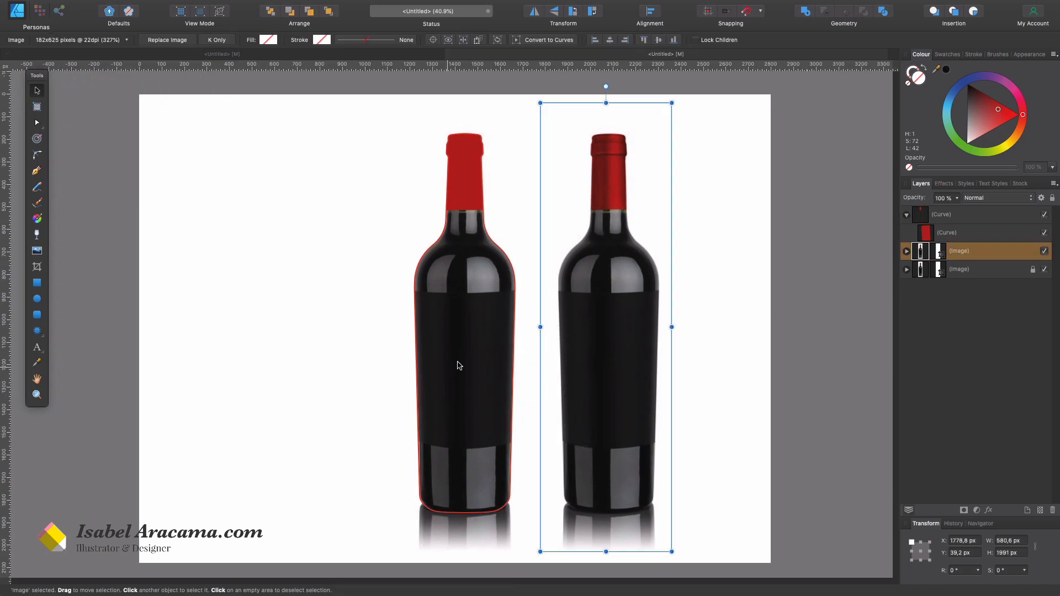
pyautogui.click(415, 323)
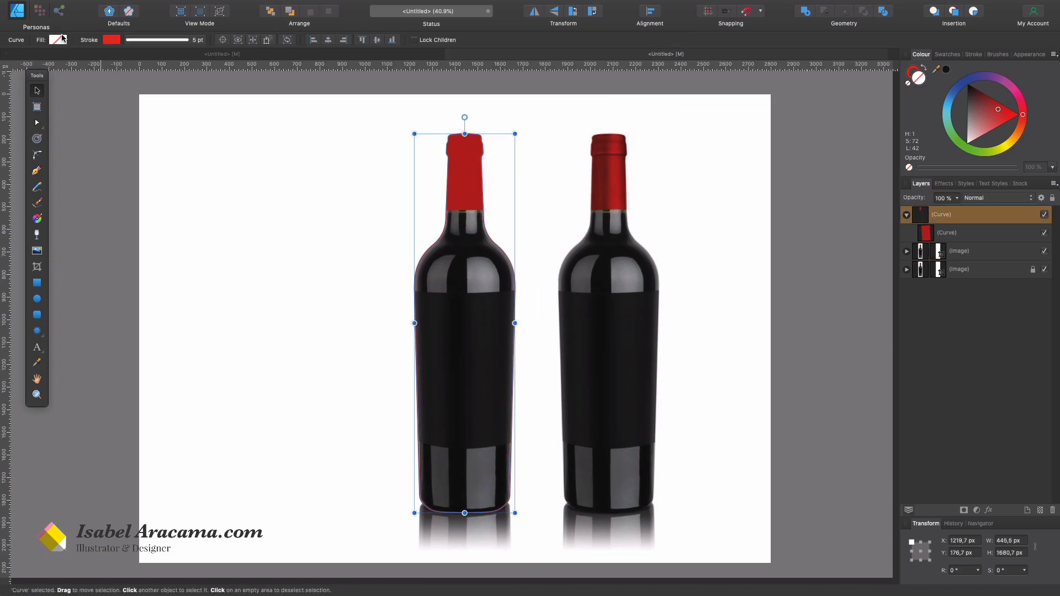
pyautogui.click(58, 39)
pyautogui.moveTo(187, 53); pyautogui.dragTo(621, 371)
pyautogui.click(194, 53)
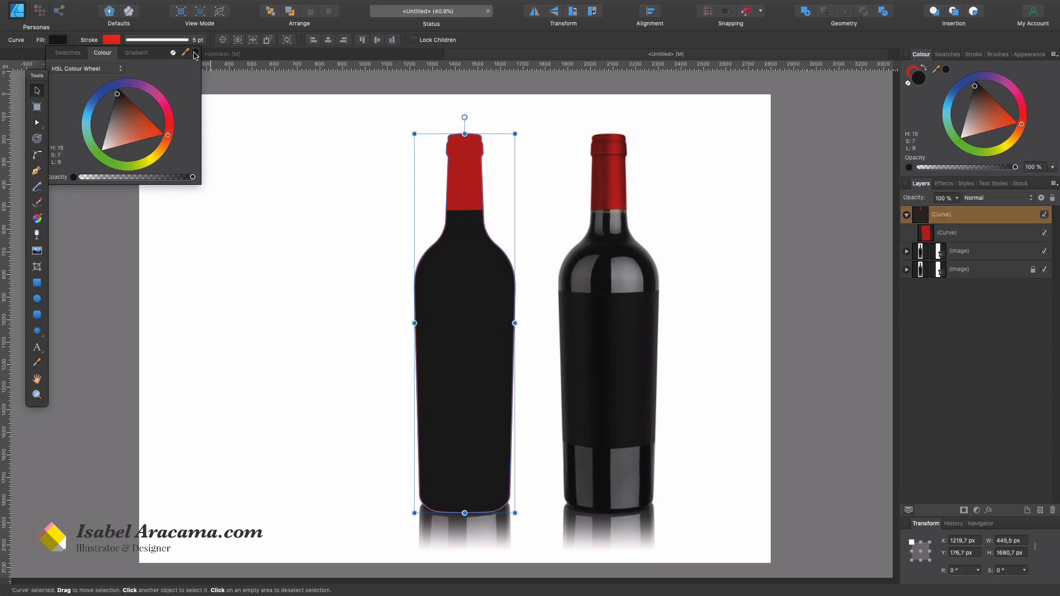
pyautogui.click(304, 203)
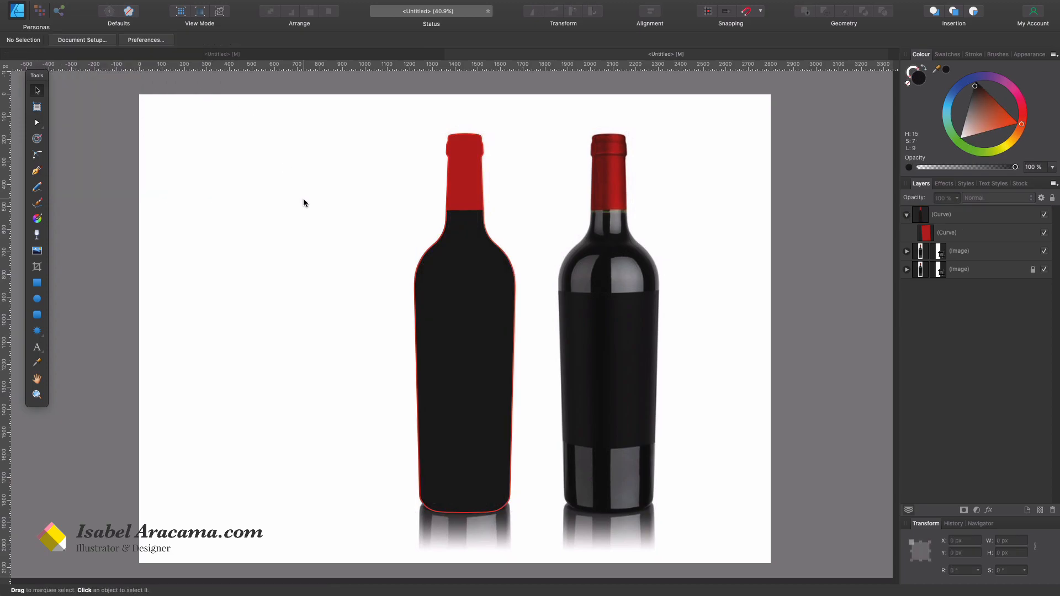
# - Remove the red stroke from the bottle shape and reselect the bottle
pyautogui.click(486, 418)
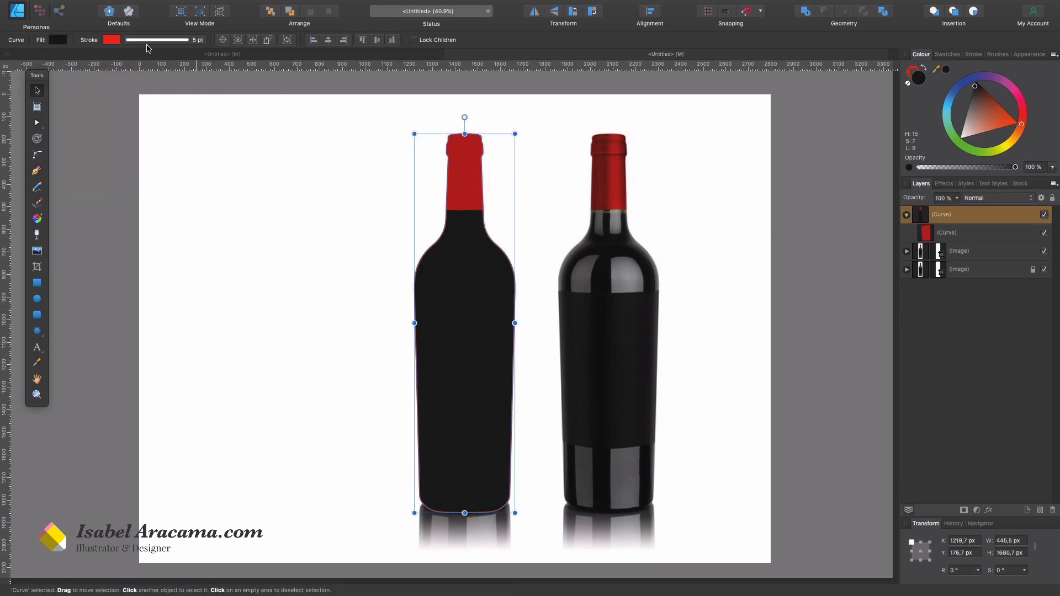
pyautogui.click(111, 40)
pyautogui.click(226, 56)
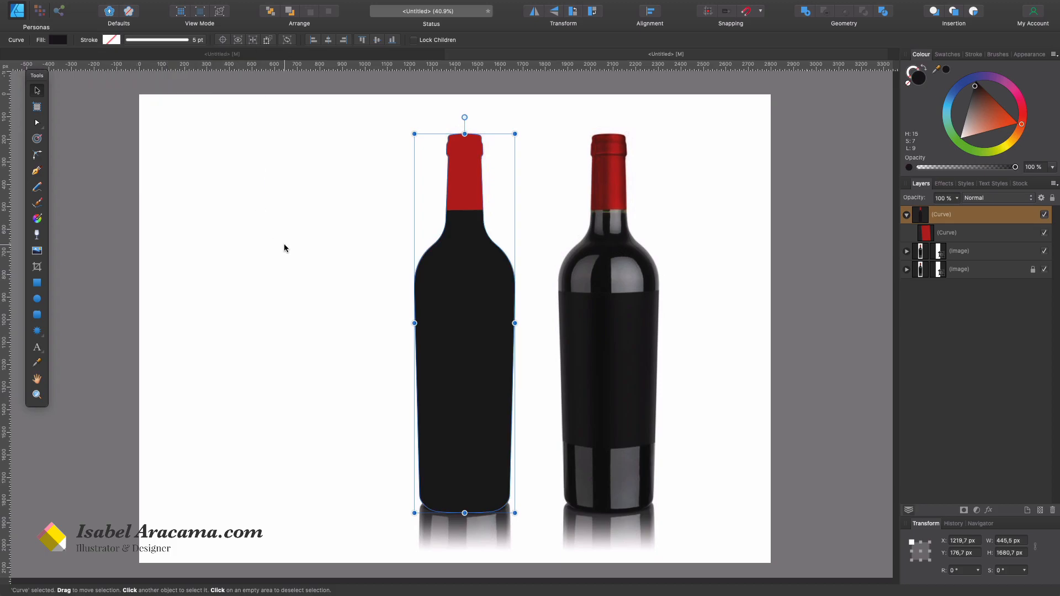
pyautogui.click(260, 378)
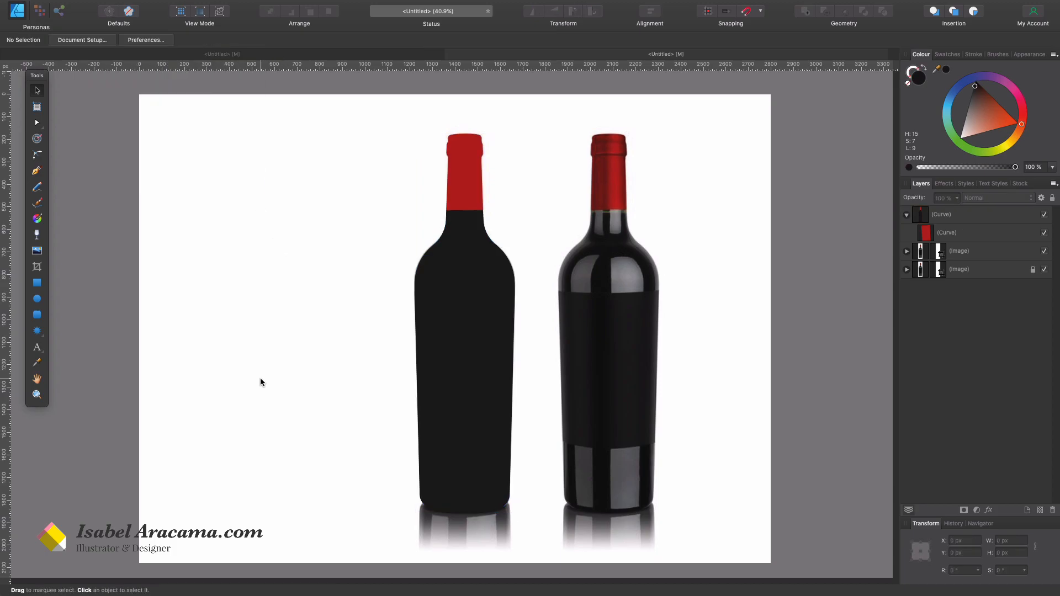
pyautogui.click(442, 318)
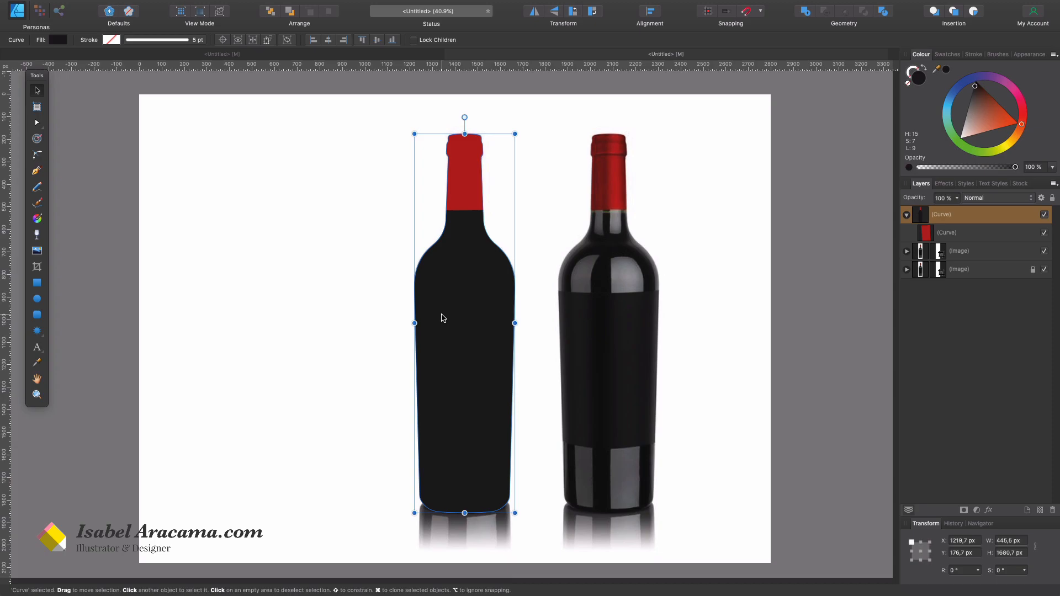
# - Lower the filled bottle shape's opacity to 40% and enable inserting new objects inside the selection
pyautogui.press('6')
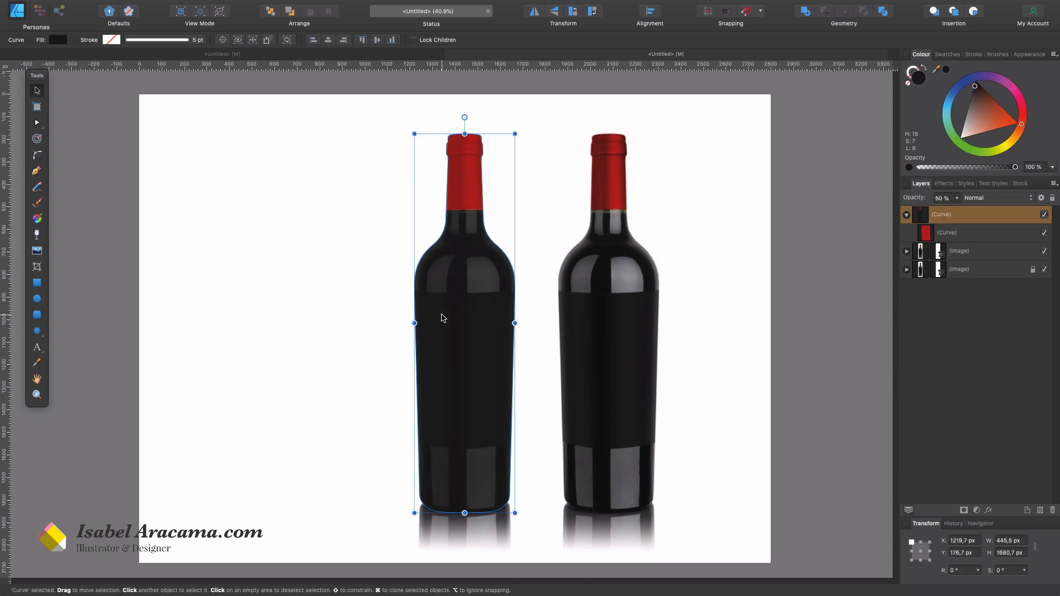
pyautogui.press('4')
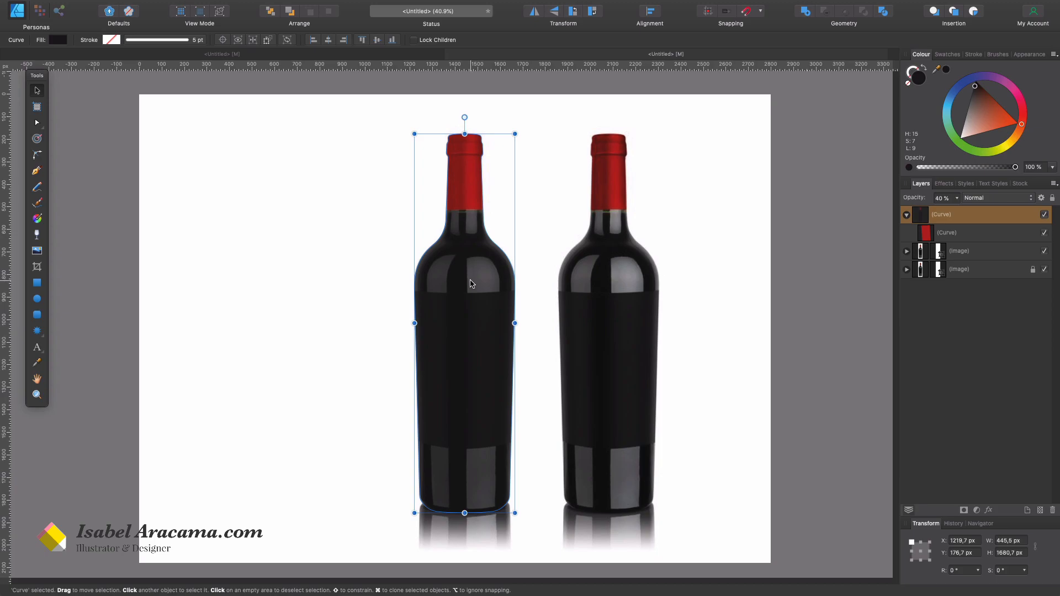
pyautogui.click(975, 12)
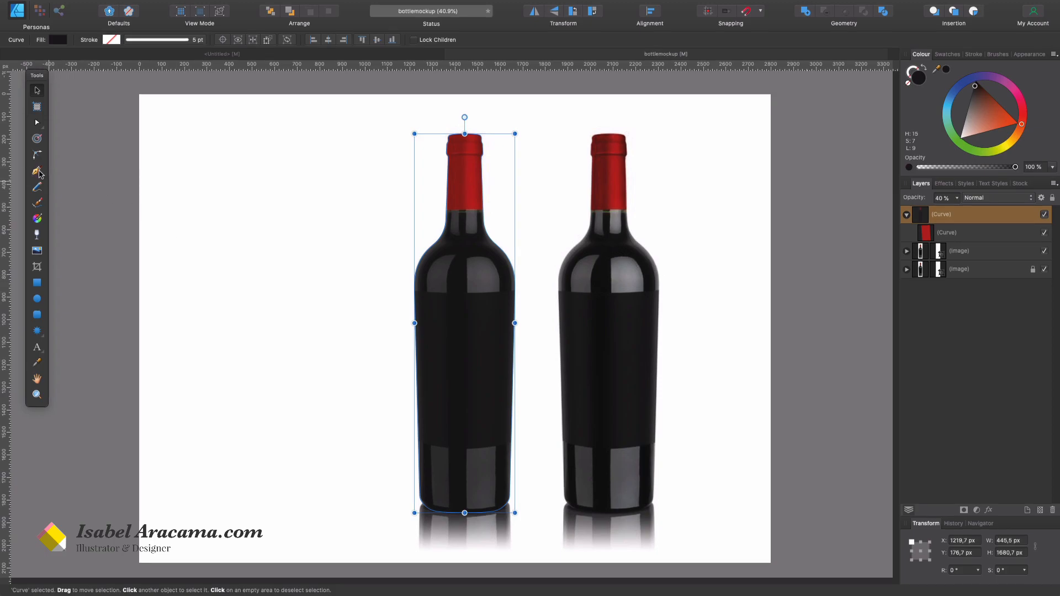
# - Trace a closed five-node shape with the Pen tool over the tall highlight on the bottle's right half, from shoulder to base
pyautogui.click(37, 171)
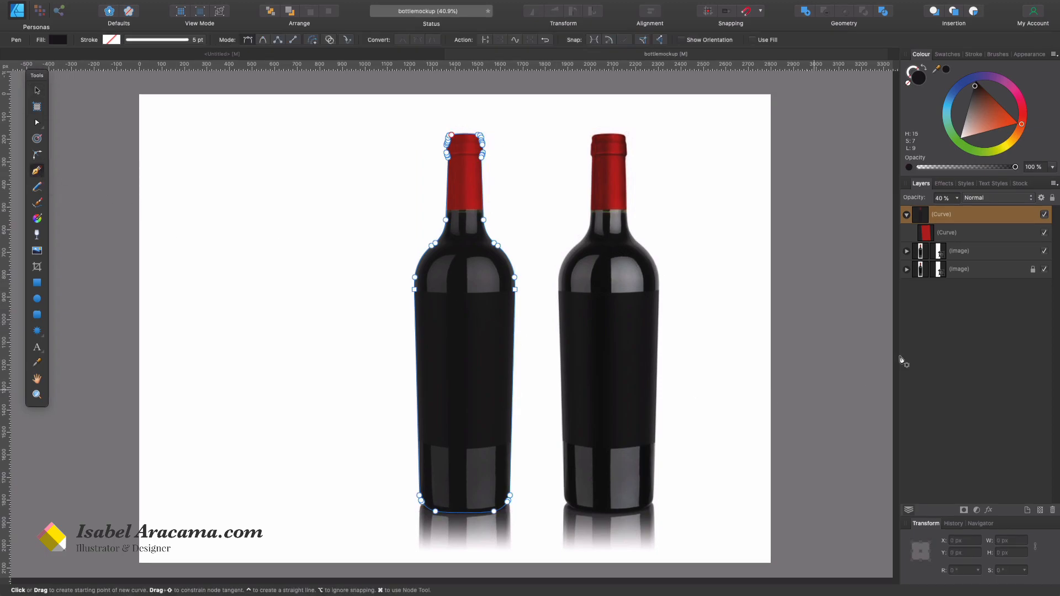
pyautogui.click(469, 258)
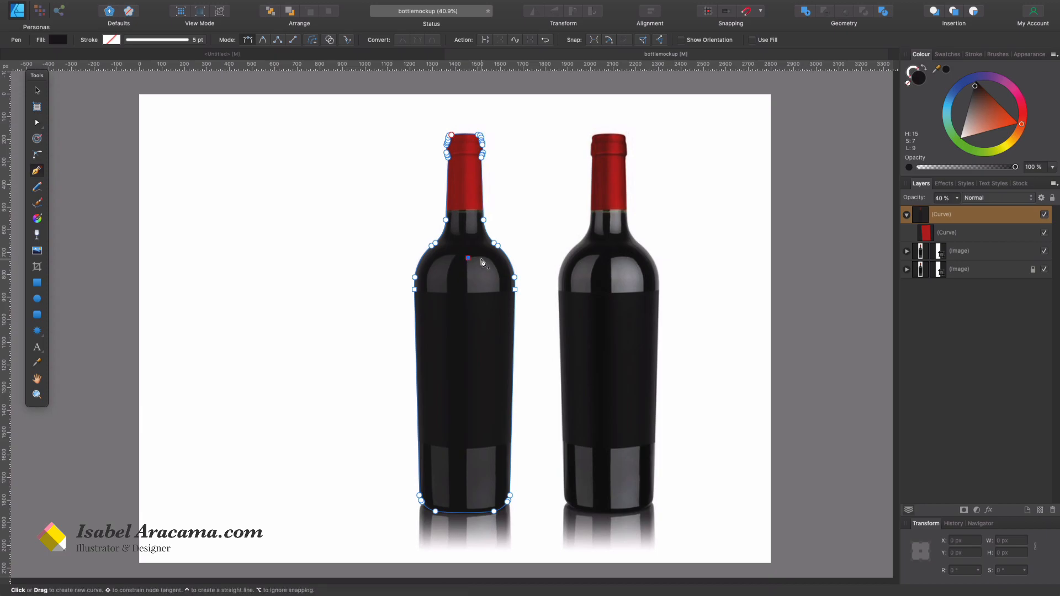
pyautogui.click(487, 258)
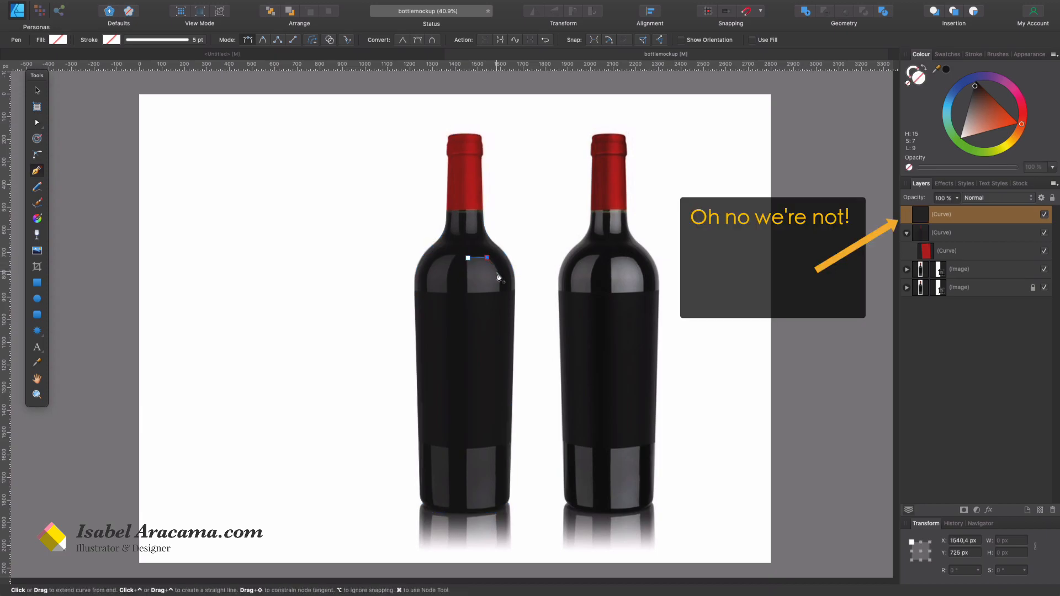
pyautogui.click(498, 275)
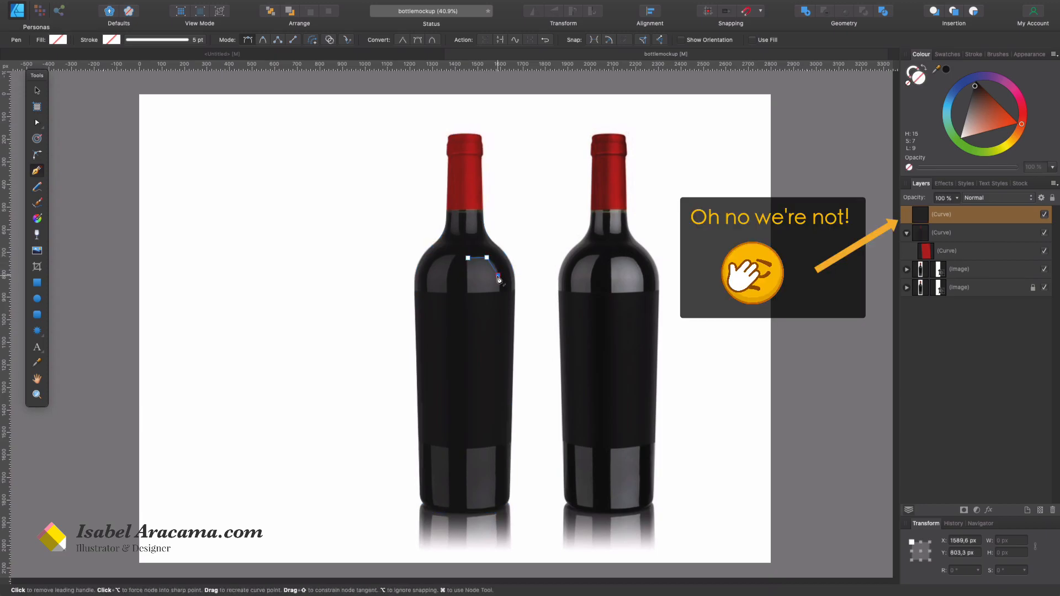
pyautogui.click(494, 506)
pyautogui.click(468, 507)
pyautogui.click(469, 258)
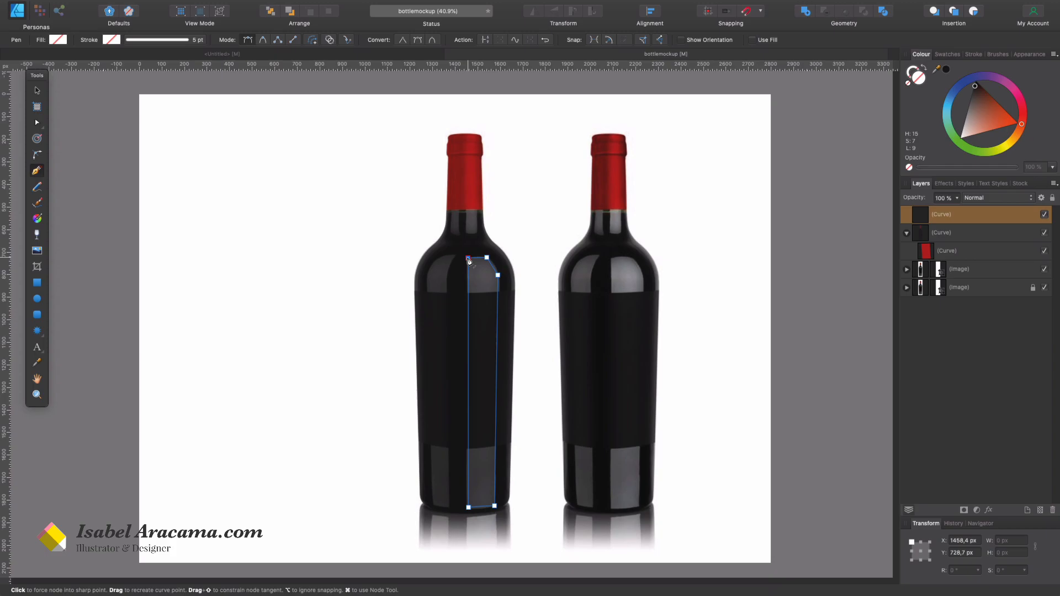
# - Curve the right highlight's shoulder and upper edge with the Node tool and align its upper-left node with the reflection
pyautogui.press('z')
pyautogui.click(474, 268)
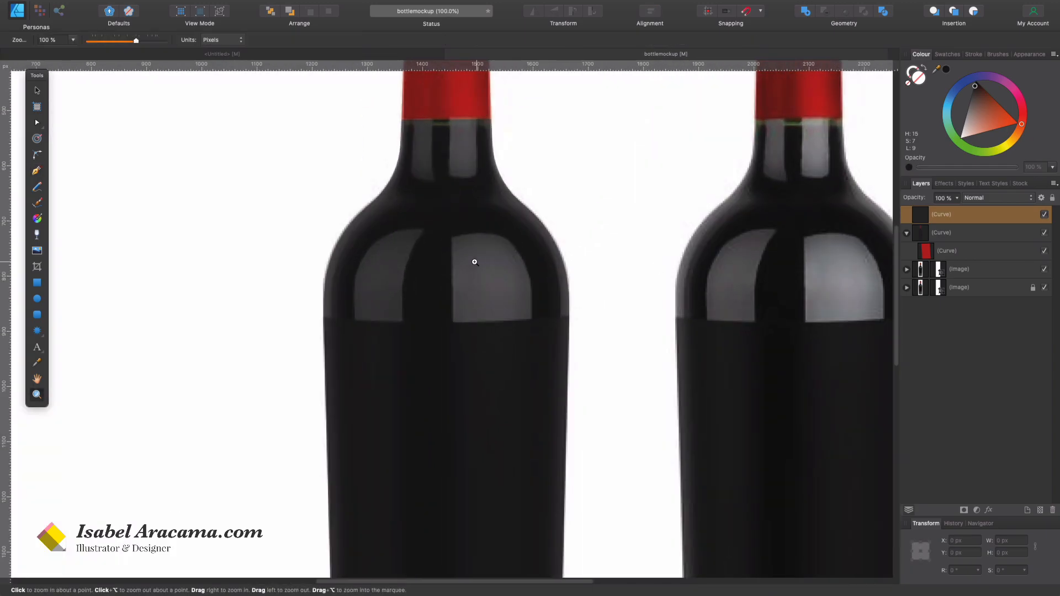
pyautogui.moveTo(475, 263); pyautogui.dragTo(561, 261)
pyautogui.press('a')
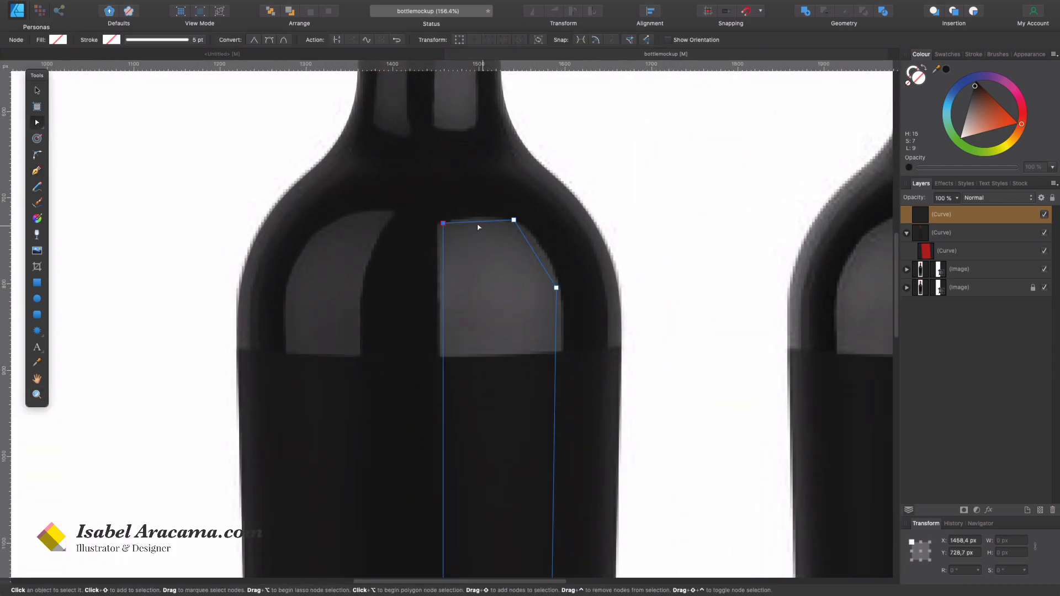
pyautogui.moveTo(533, 257); pyautogui.dragTo(542, 244)
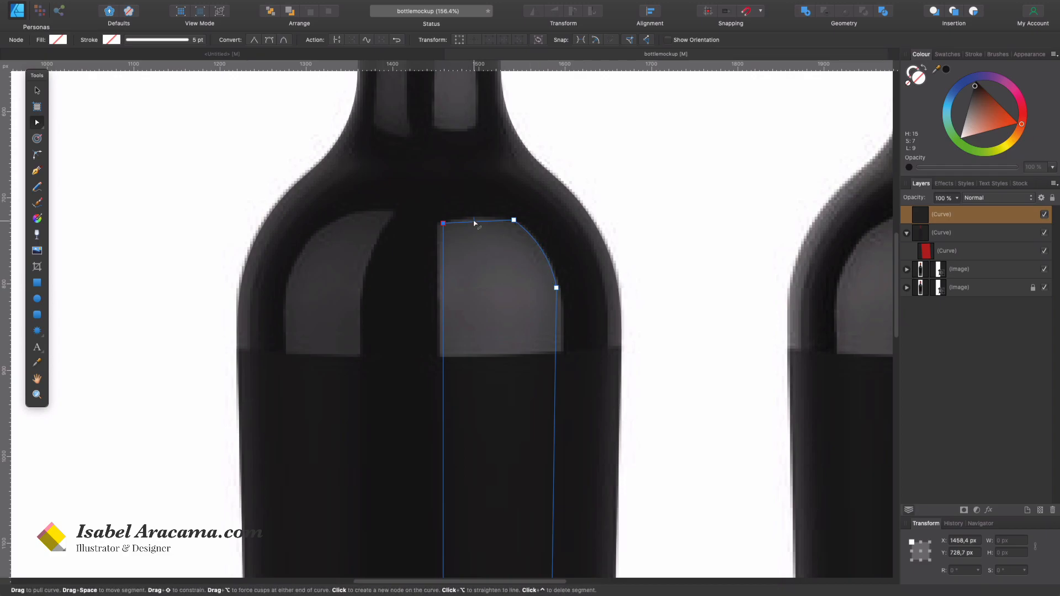
pyautogui.moveTo(477, 223); pyautogui.dragTo(440, 223)
# - Round the right highlight's upper corners with the Corner tool, using about 25.6 px on the shoulder and 9.9 px at the upper-left node
pyautogui.moveTo(497, 205); pyautogui.dragTo(589, 314)
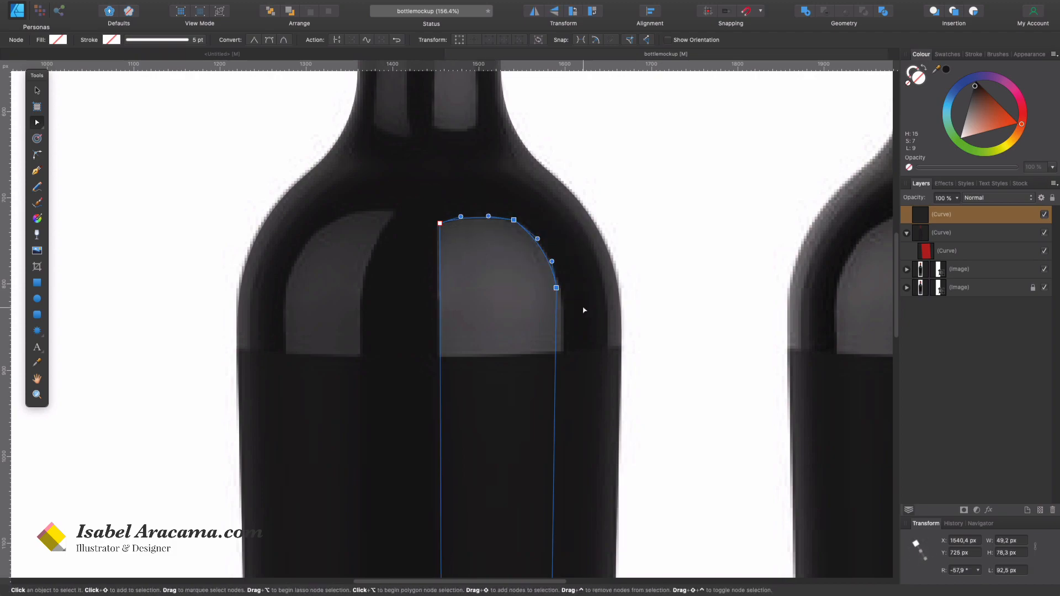
pyautogui.press('c')
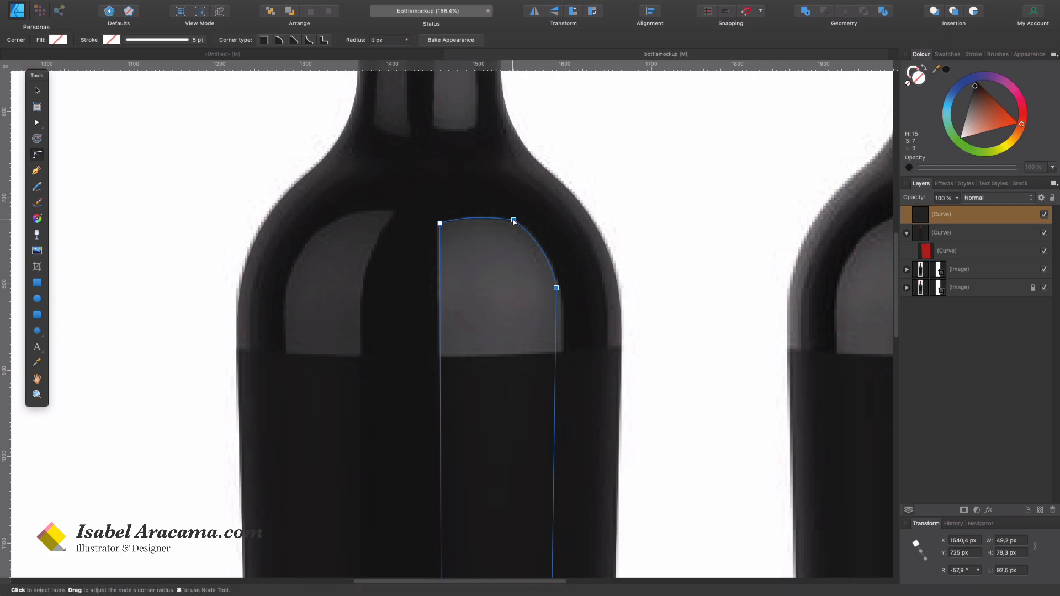
pyautogui.moveTo(514, 221); pyautogui.dragTo(504, 240)
pyautogui.scroll(-5, 467, 423)
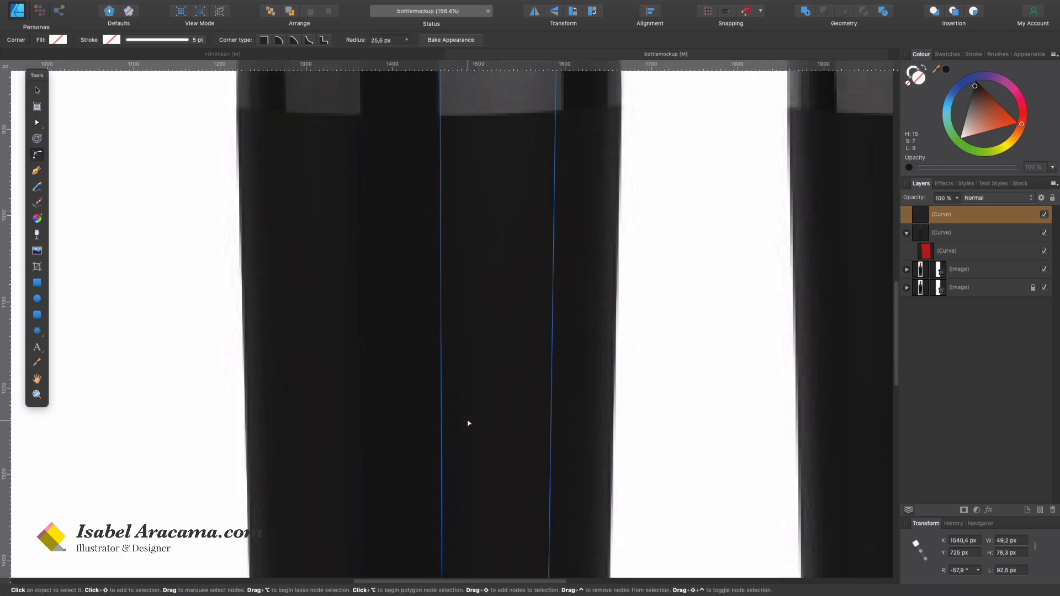
pyautogui.scroll(2, 469, 423)
pyautogui.click(441, 106)
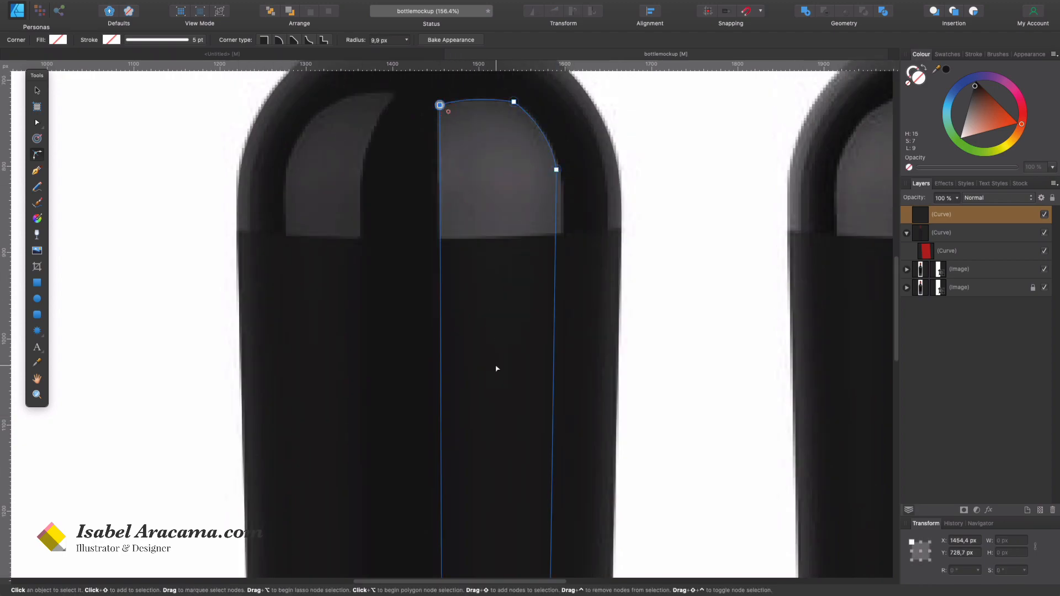
# - Nudge the right highlight's lower-left node left until it lines up with the reflection's edge
pyautogui.scroll(-10, 497, 367)
pyautogui.scroll(2, 498, 369)
pyautogui.click(443, 507)
pyautogui.press('Left')
pyautogui.press('Left')
pyautogui.press('Left')
pyautogui.press('Left')
pyautogui.press('Left')
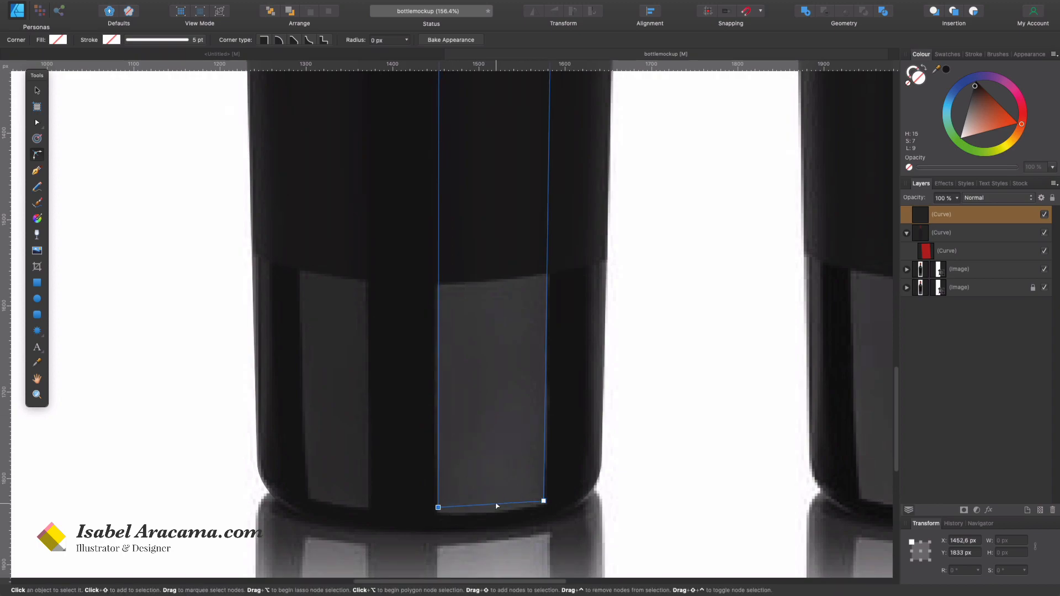
# - Bow the right highlight's bottom edge downward and round its two lower corners to a radius of about 7.9 px
pyautogui.press('a')
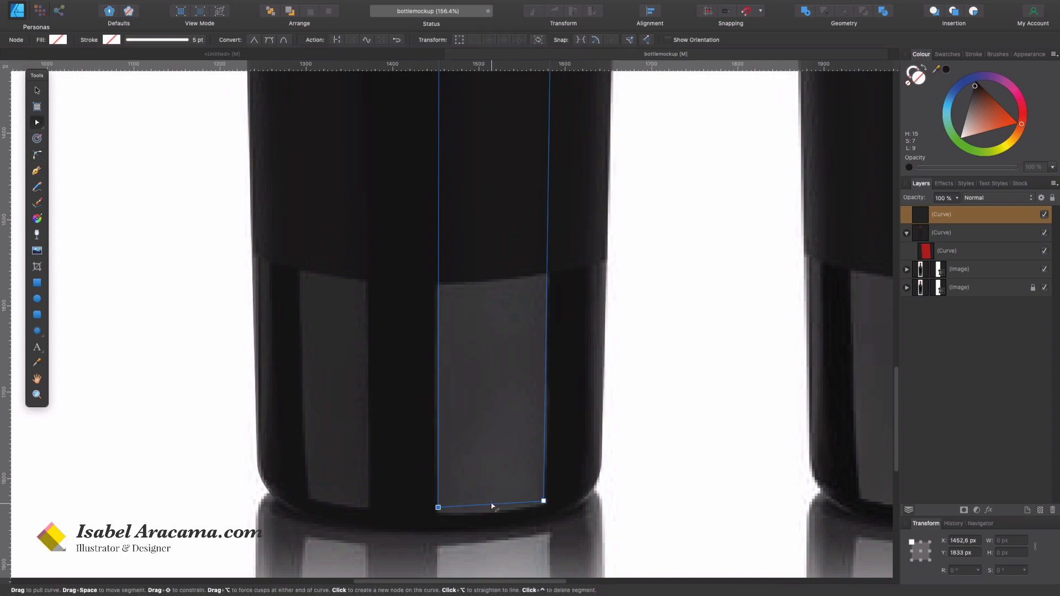
pyautogui.moveTo(492, 506); pyautogui.dragTo(493, 514)
pyautogui.moveTo(556, 489); pyautogui.dragTo(449, 502)
pyautogui.press('c')
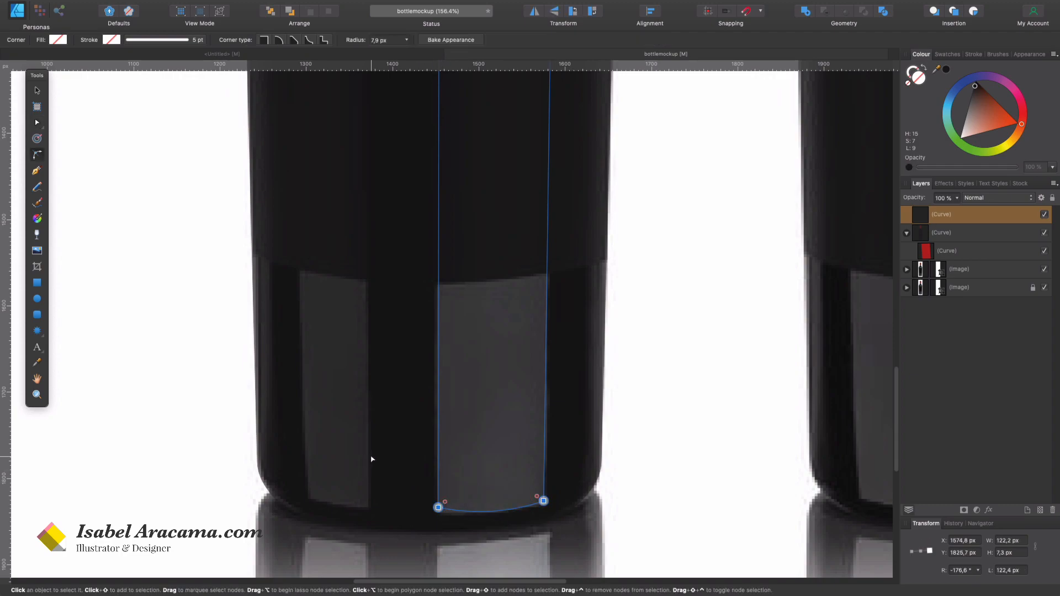
# - Nest the right highlight curve inside the bottle shape in the layer stack, above the red cap shape
pyautogui.press('v')
pyautogui.click(373, 458)
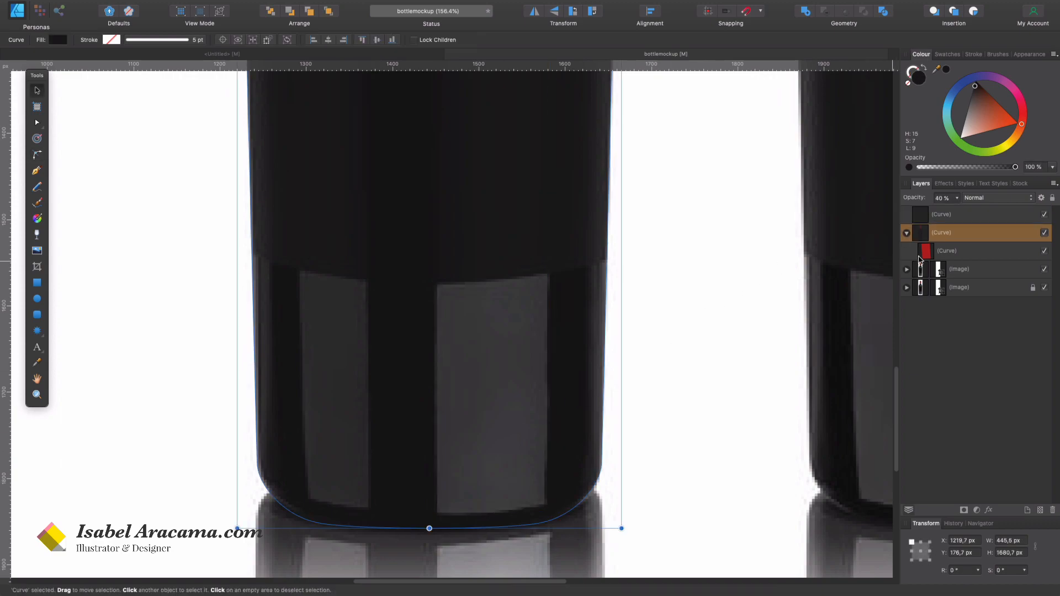
pyautogui.moveTo(979, 218); pyautogui.dragTo(985, 242)
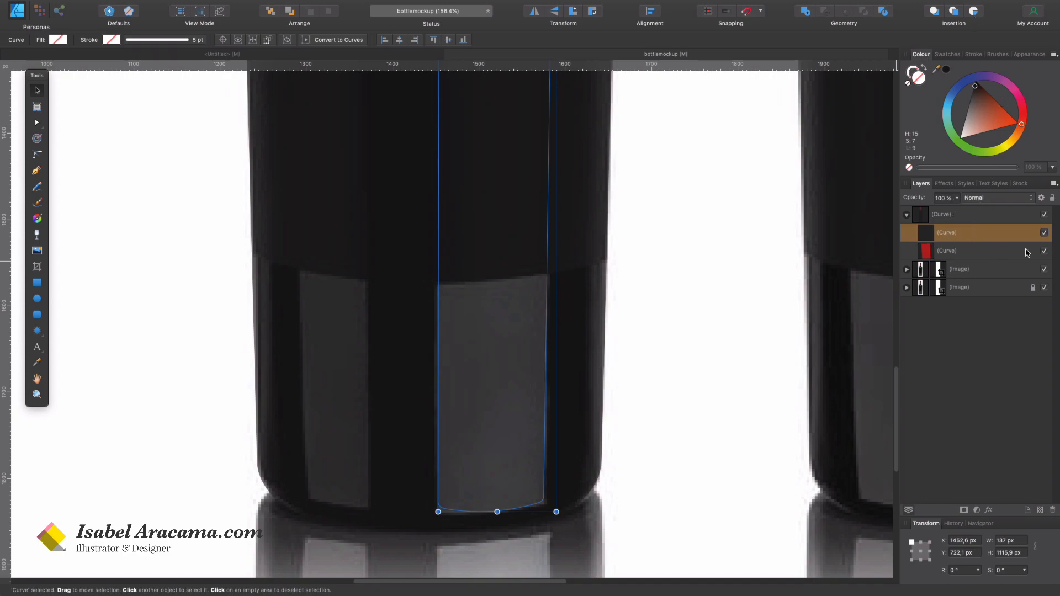
pyautogui.scroll(2, 596, 457)
pyautogui.click(973, 218)
pyautogui.click(955, 234)
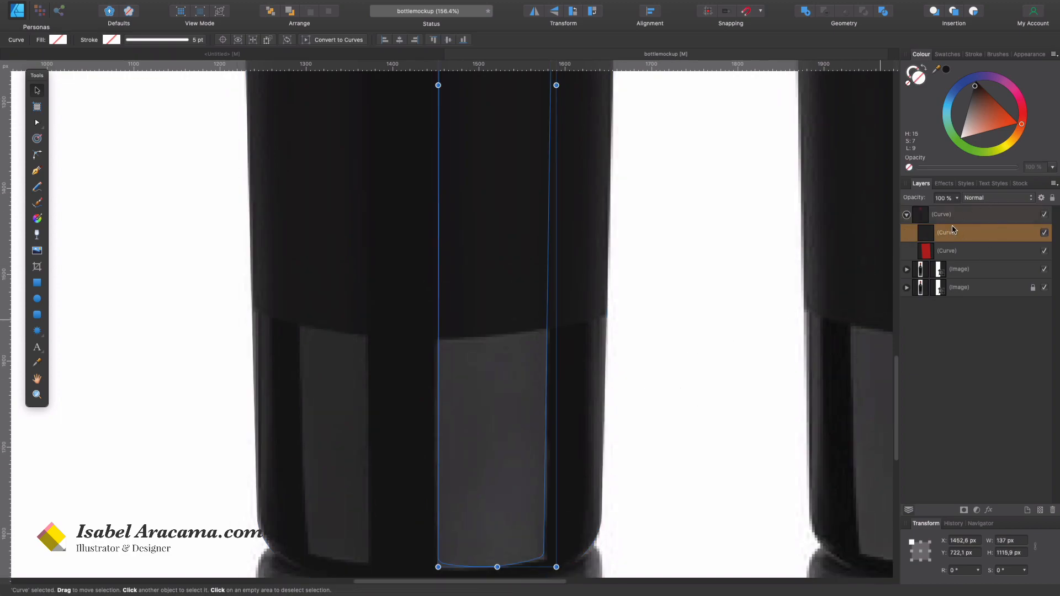
# - Rename the parent bottle curve layer to "bottle body"
pyautogui.click(957, 215)
pyautogui.doubleClick(943, 214)
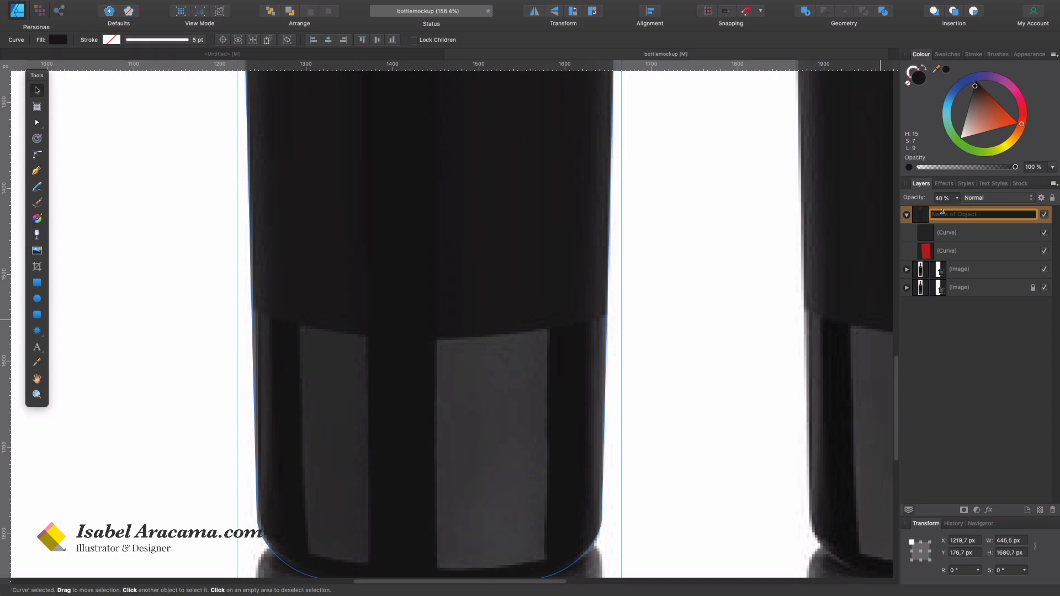
pyautogui.write('bottle body')
pyautogui.press('Return')
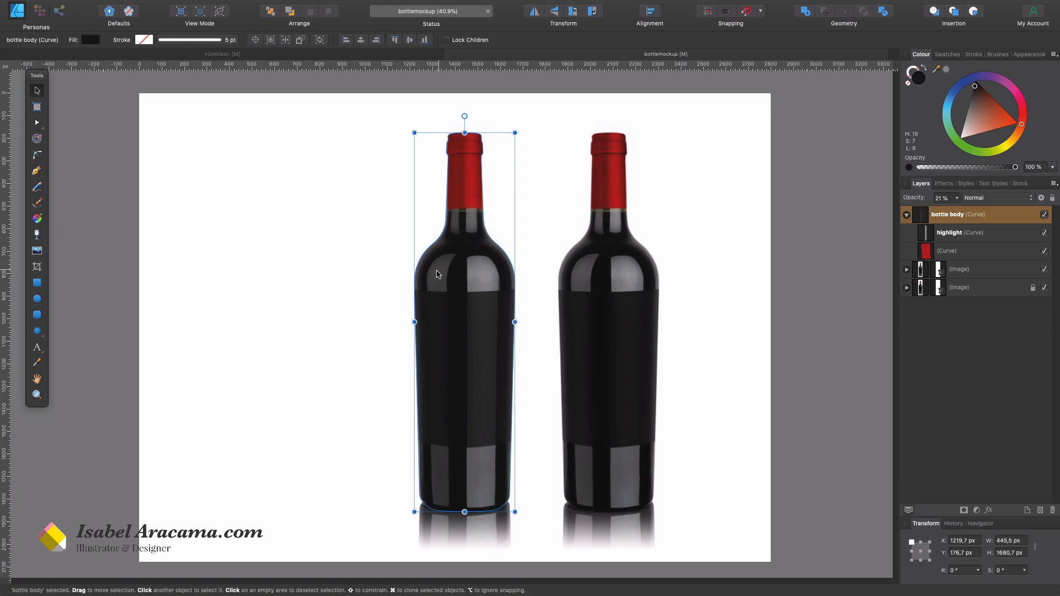
# - Trace a closed shape with the Pen tool over the narrow highlight on the bottle's left half, with a curved inner shoulder
pyautogui.click(37, 170)
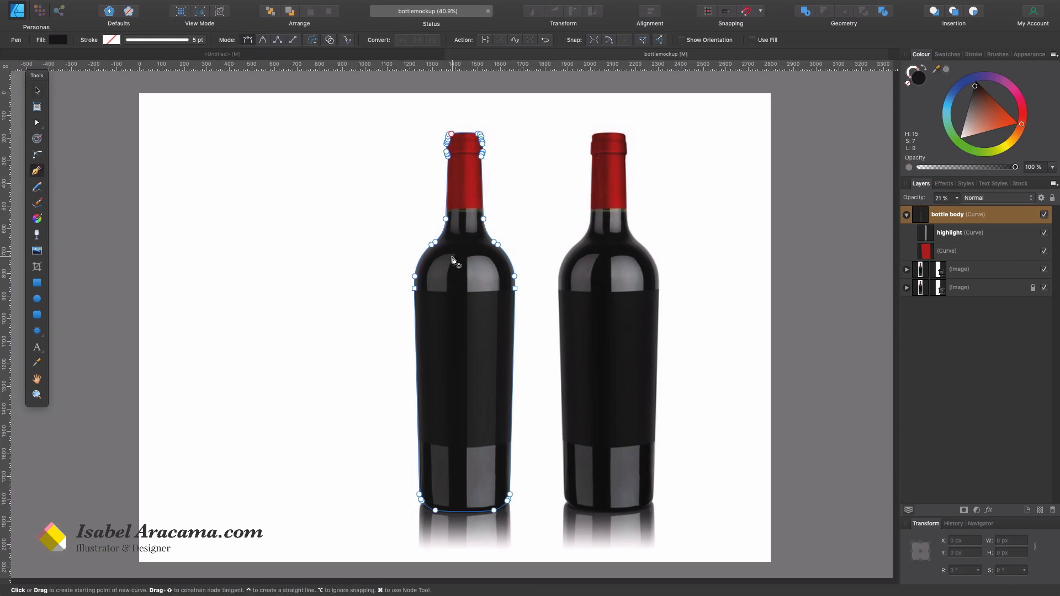
pyautogui.scroll(5, 453, 256)
pyautogui.click(454, 255)
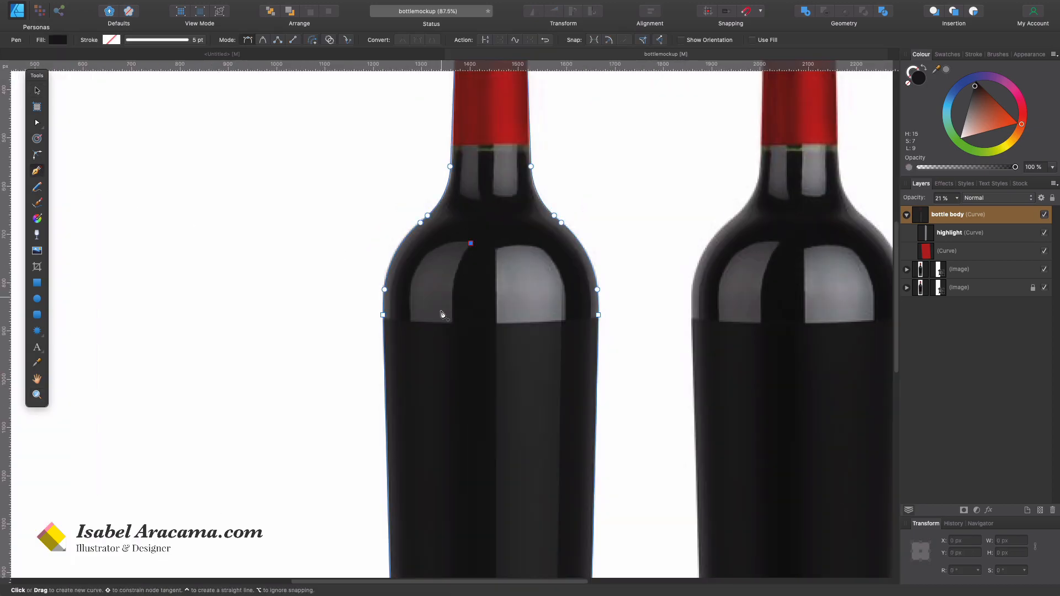
pyautogui.click(455, 384)
pyautogui.scroll(-10, 456, 387)
pyautogui.click(426, 386)
pyautogui.scroll(10, 428, 387)
pyautogui.click(411, 291)
pyautogui.click(436, 255)
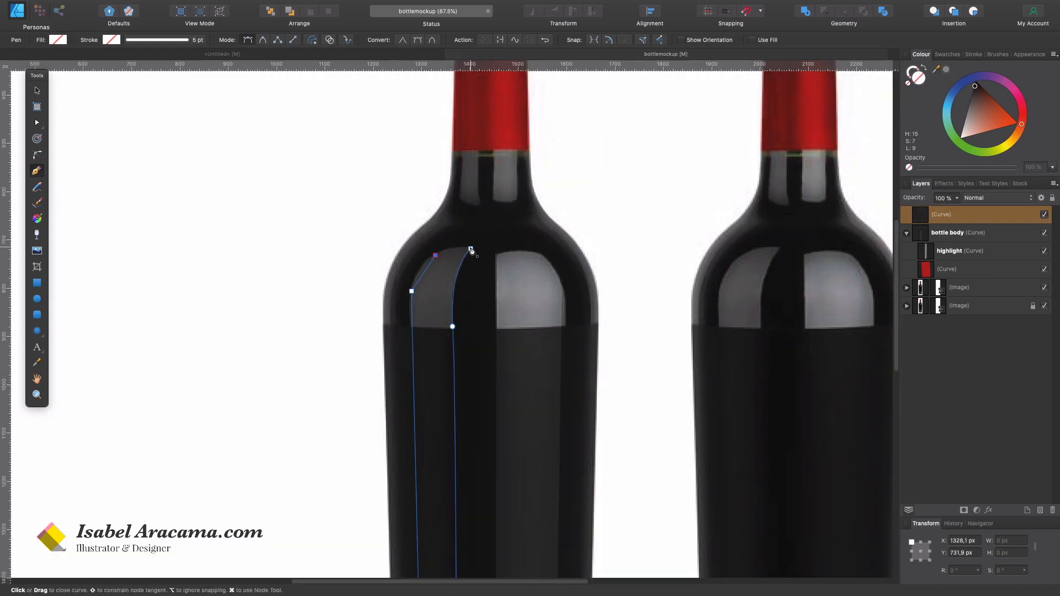
pyautogui.click(471, 250)
# - Curve the left highlight's upper and bottom edges and round its lower-right corner to a radius of about 5.4 px
pyautogui.press('a')
pyautogui.press('c')
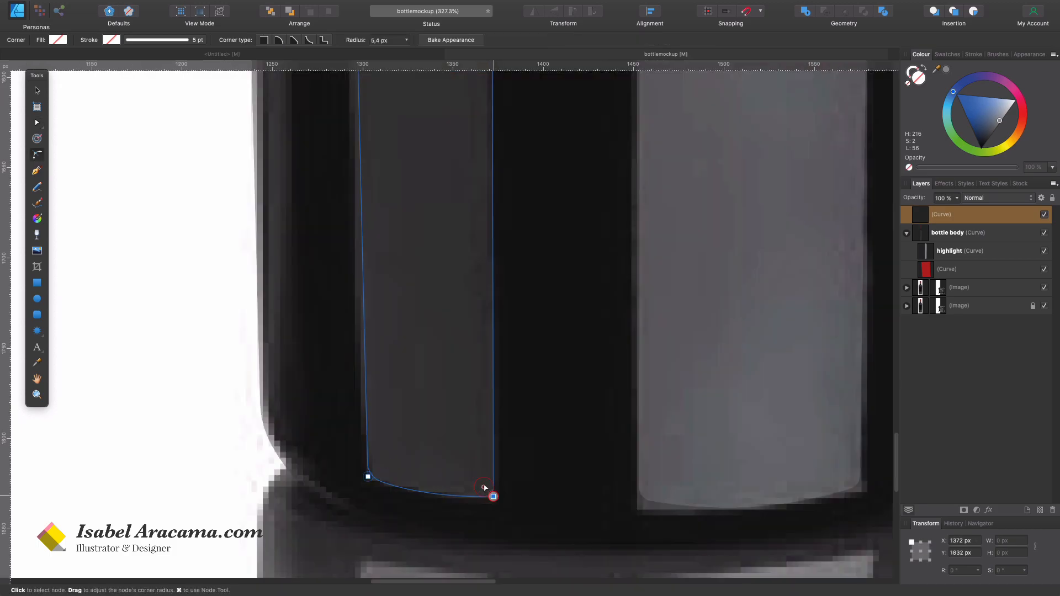
pyautogui.scroll(-10, 485, 489)
pyautogui.scroll(9, 441, 491)
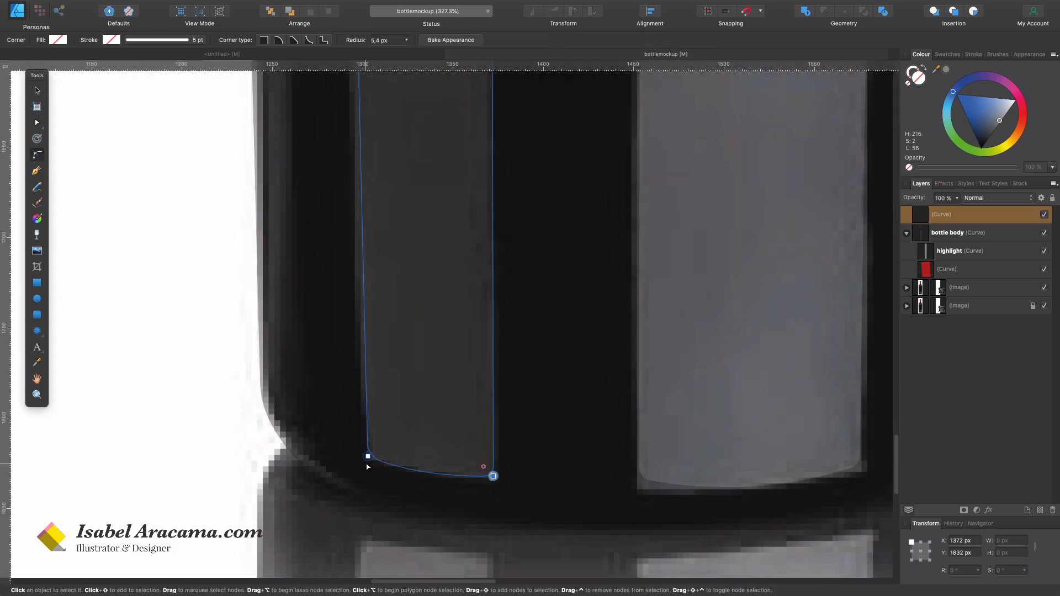
# - Nudge the left highlight's lower-left node slightly left to match the reflection's edge
pyautogui.click(368, 459)
pyautogui.press('a')
pyautogui.press('Left')
pyautogui.press('Left')
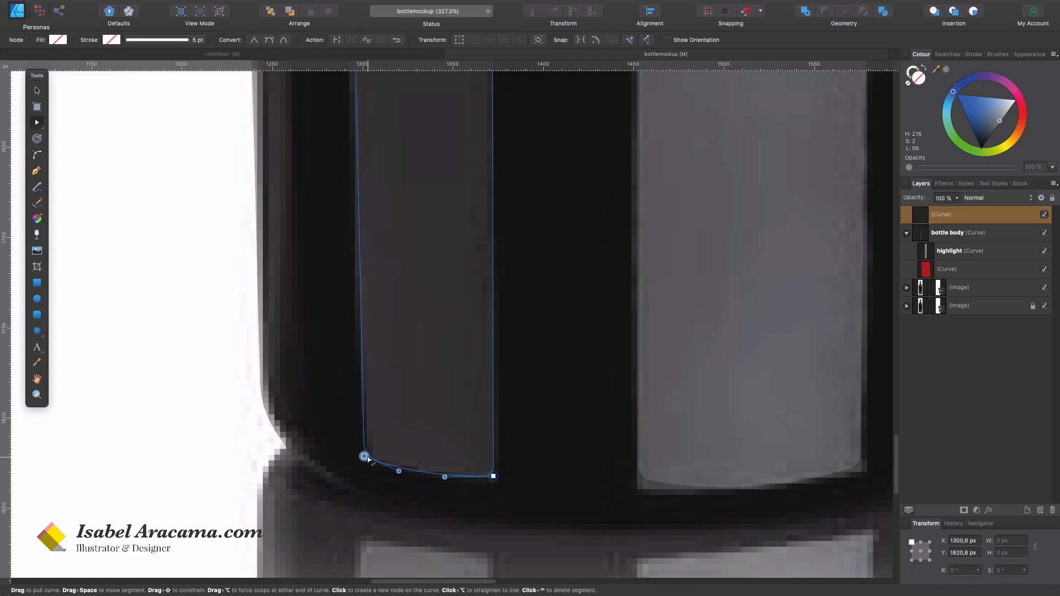
pyautogui.scroll(20, 393, 445)
pyautogui.scroll(1, 394, 446)
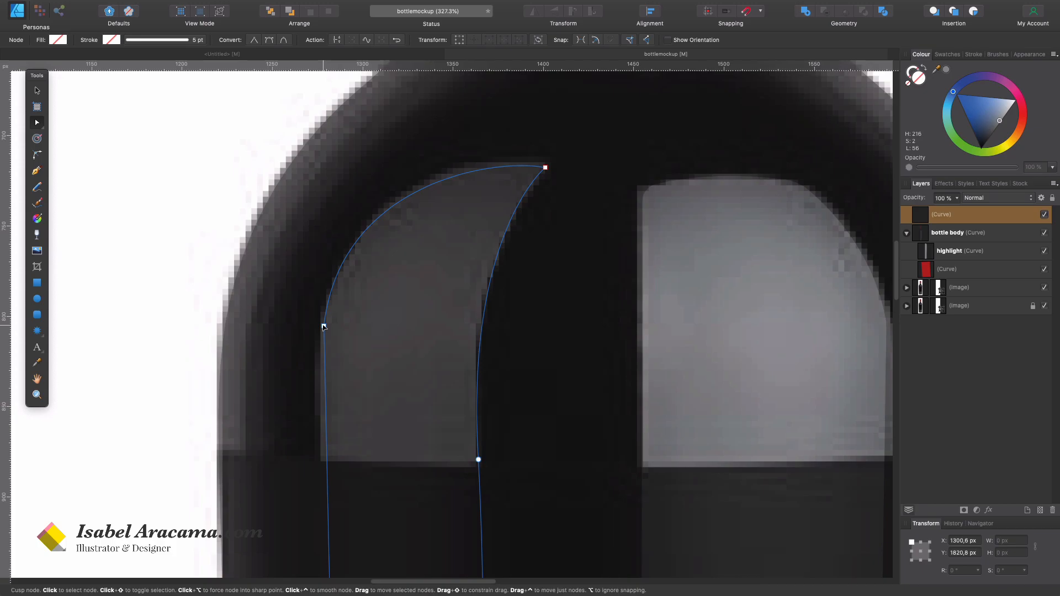
pyautogui.scroll(-3, 379, 416)
pyautogui.press('super+0')
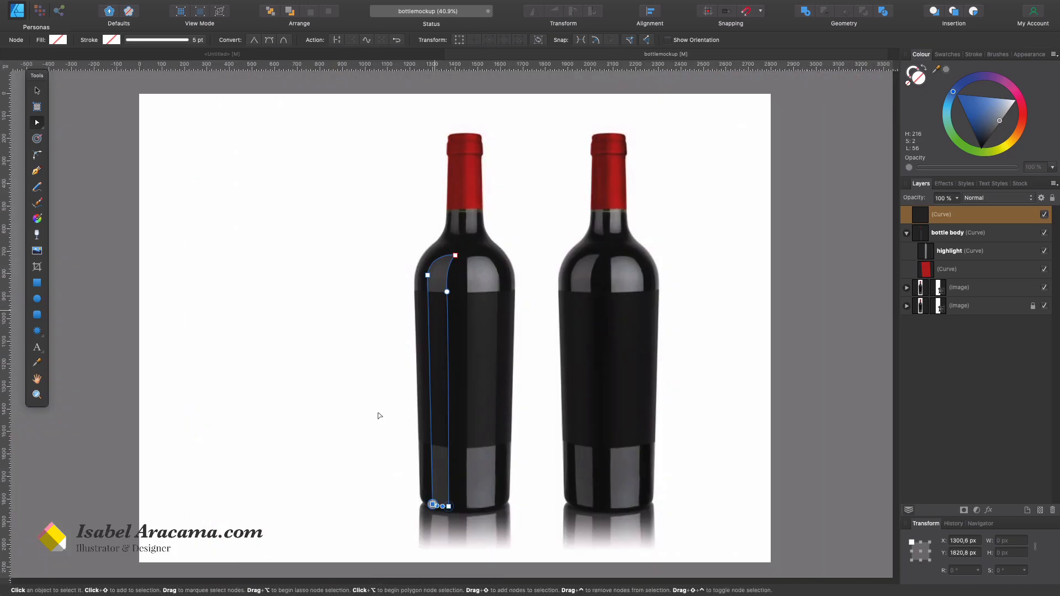
# - Nest the left highlight curve inside "bottle body" above the "highlight" layer and leave it selected
pyautogui.click(490, 282)
pyautogui.click(947, 251)
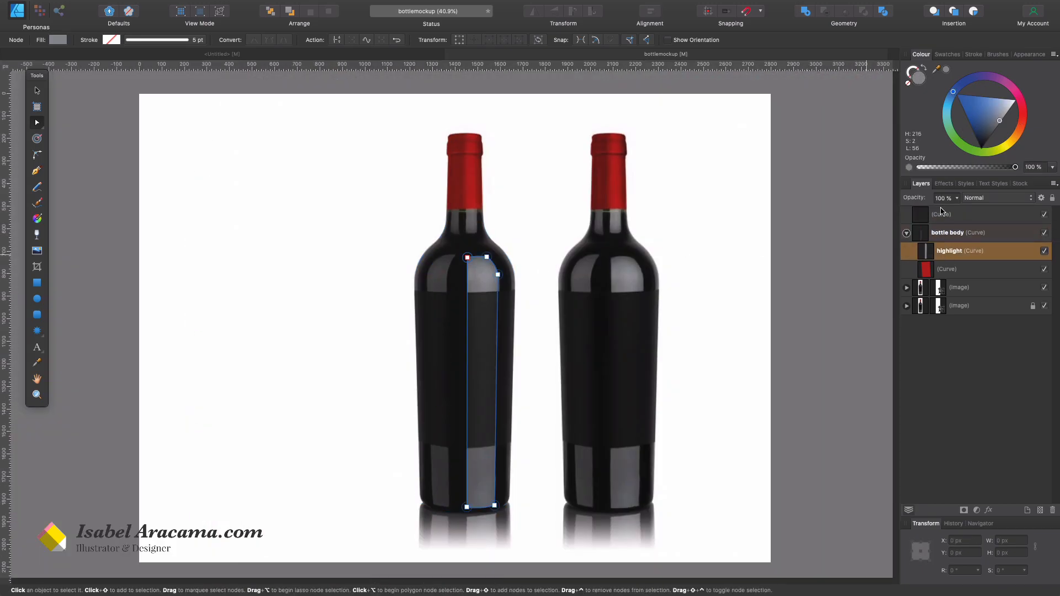
pyautogui.click(980, 214)
pyautogui.moveTo(980, 215); pyautogui.dragTo(957, 239)
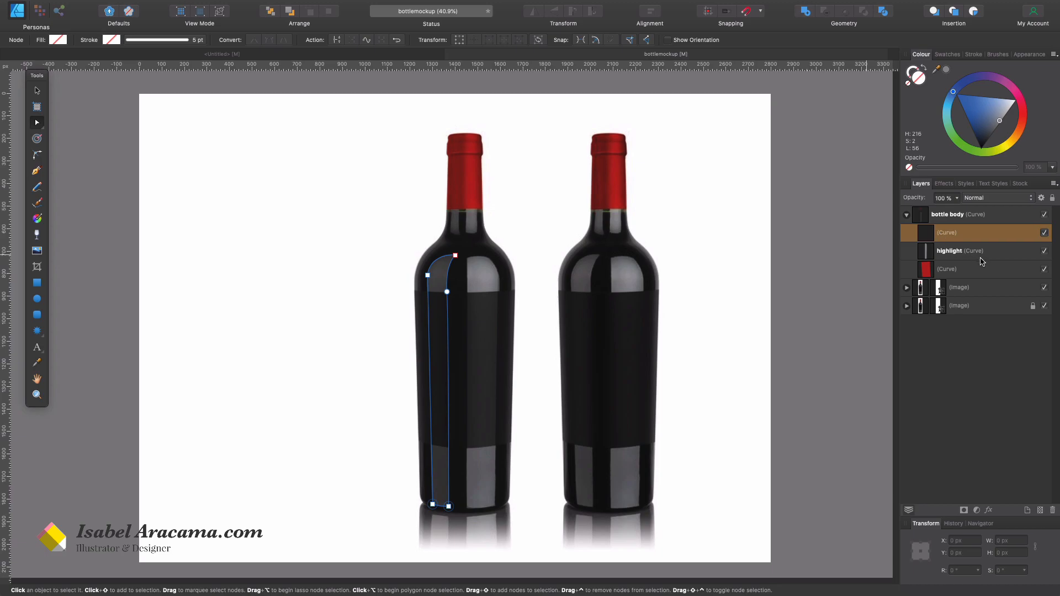
pyautogui.click(981, 255)
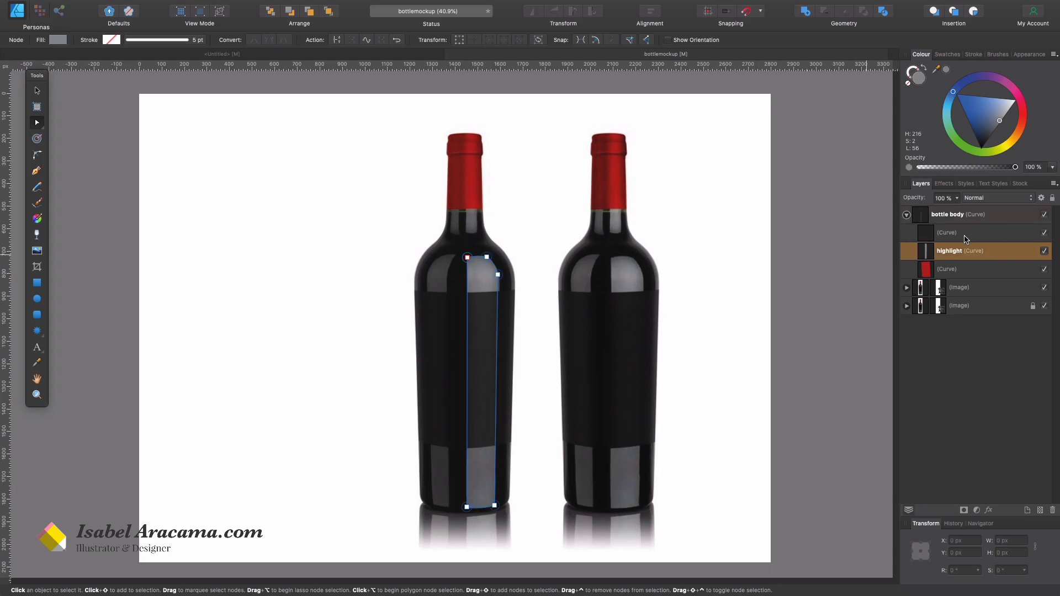
pyautogui.click(967, 238)
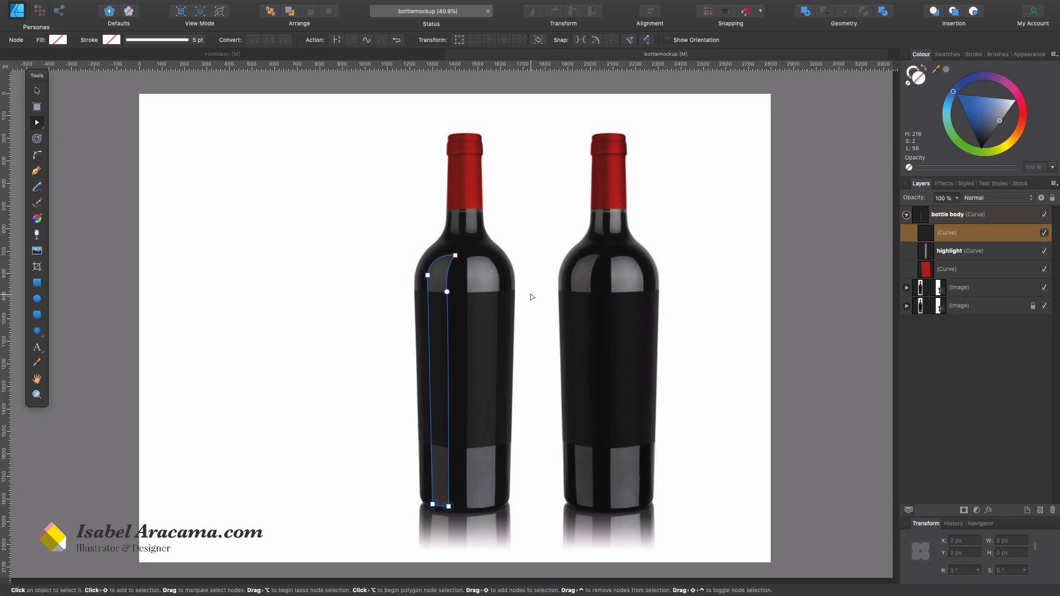
# - Apply the copied grey highlight style to the narrow left highlight curve and rename its layer "highlight left"
pyautogui.press('super+shift+v')
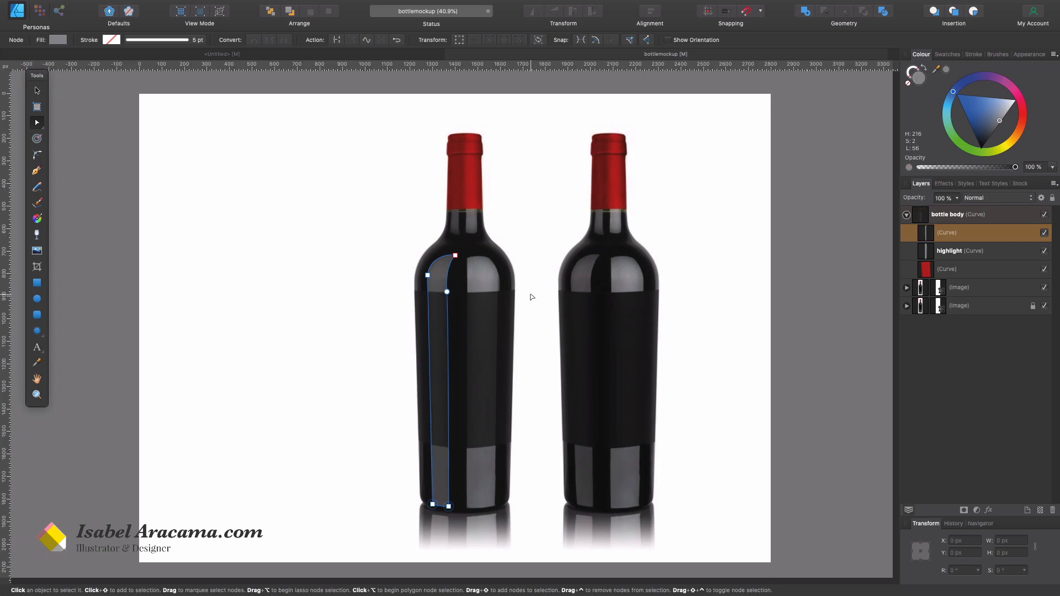
pyautogui.click(950, 251)
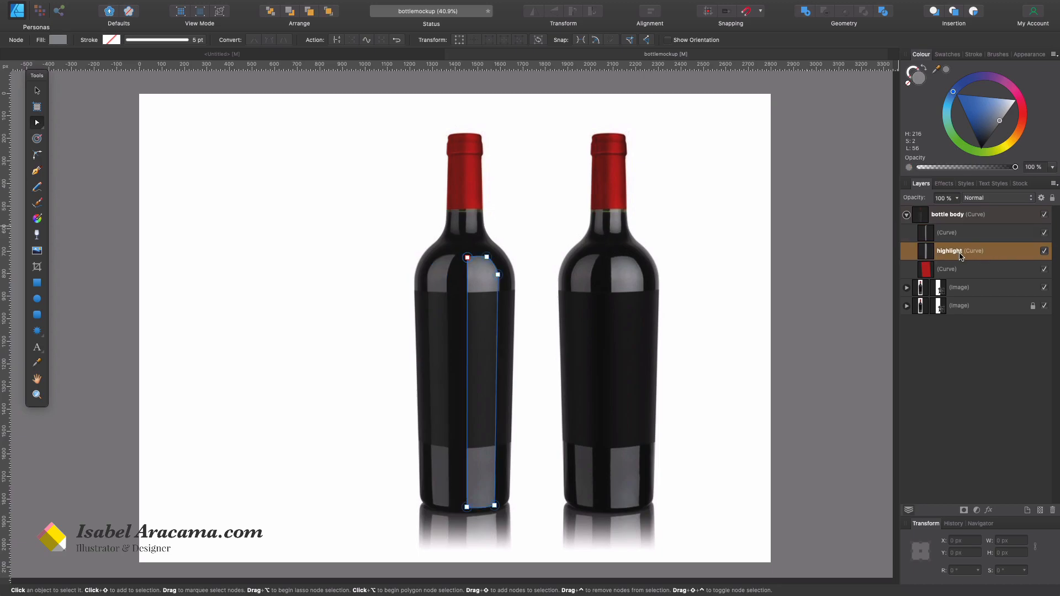
pyautogui.doubleClick(949, 232)
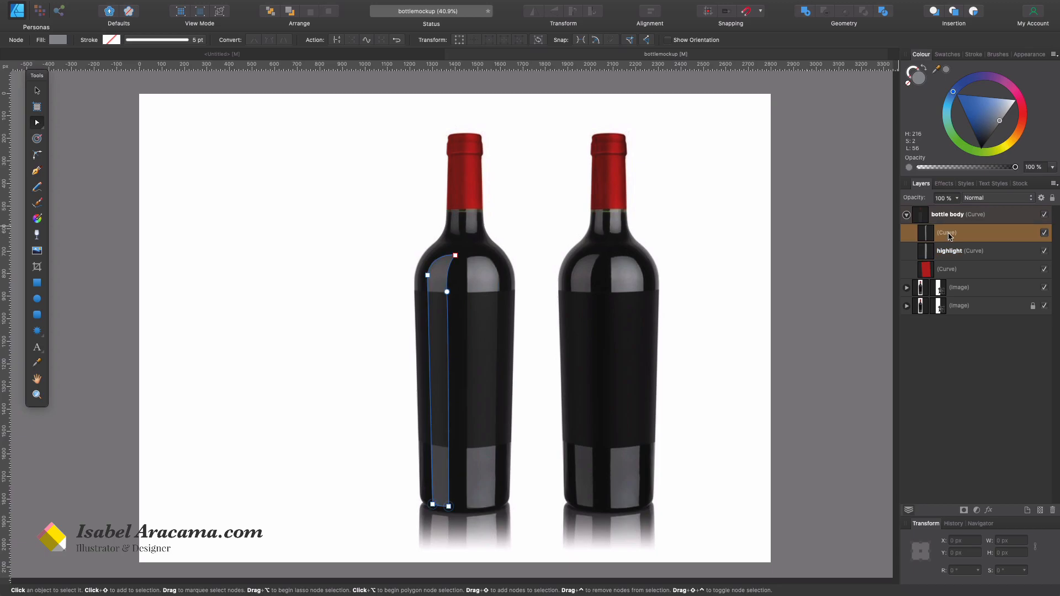
pyautogui.write('highlight left')
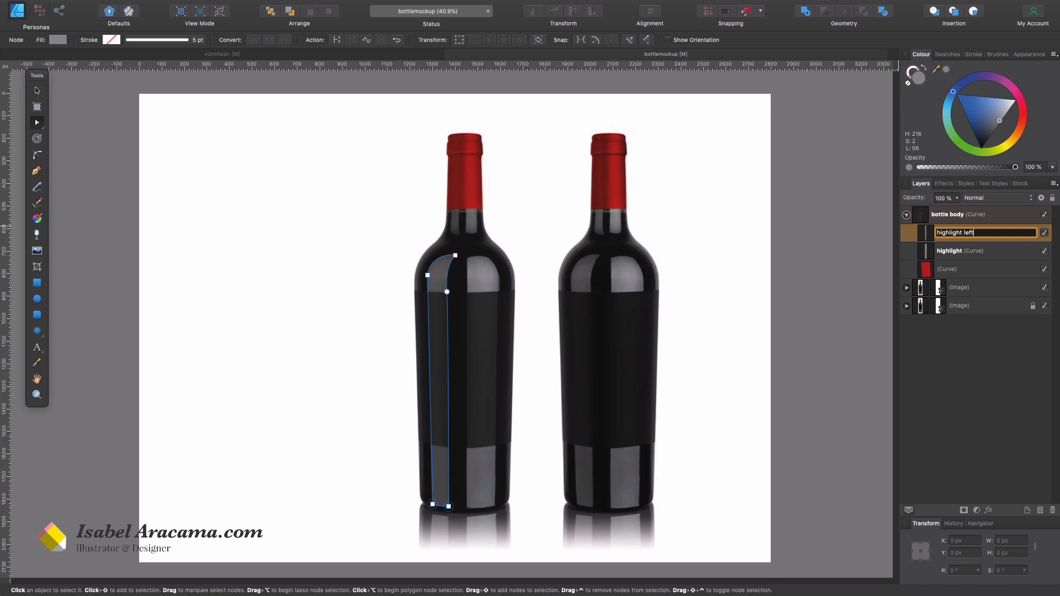
pyautogui.press('Return')
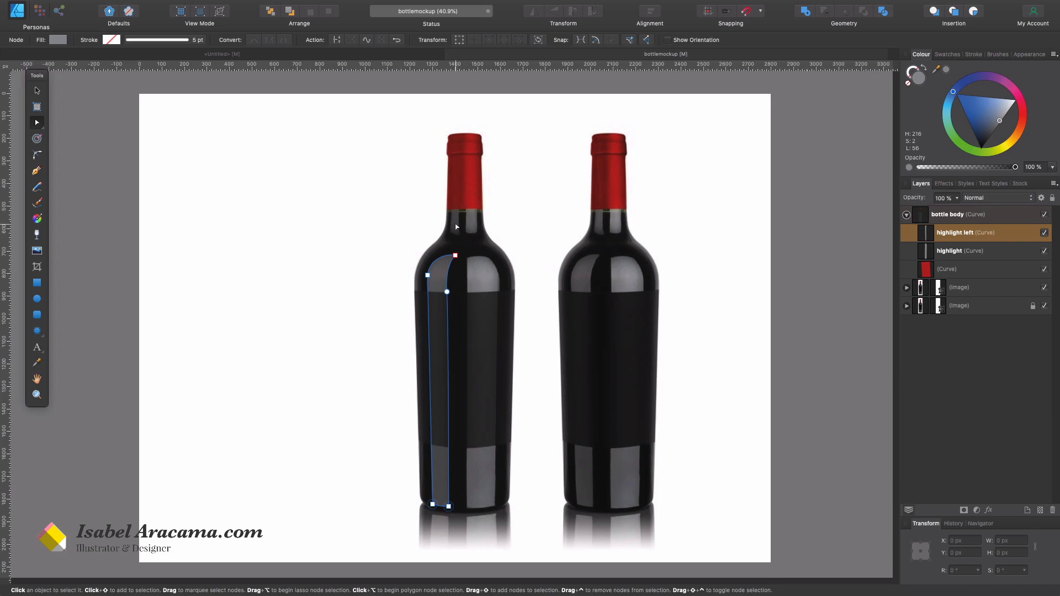
# - Trace a closed four-point shape with the Pen tool over the right-hand reflection on the bottle's neck
pyautogui.click(37, 394)
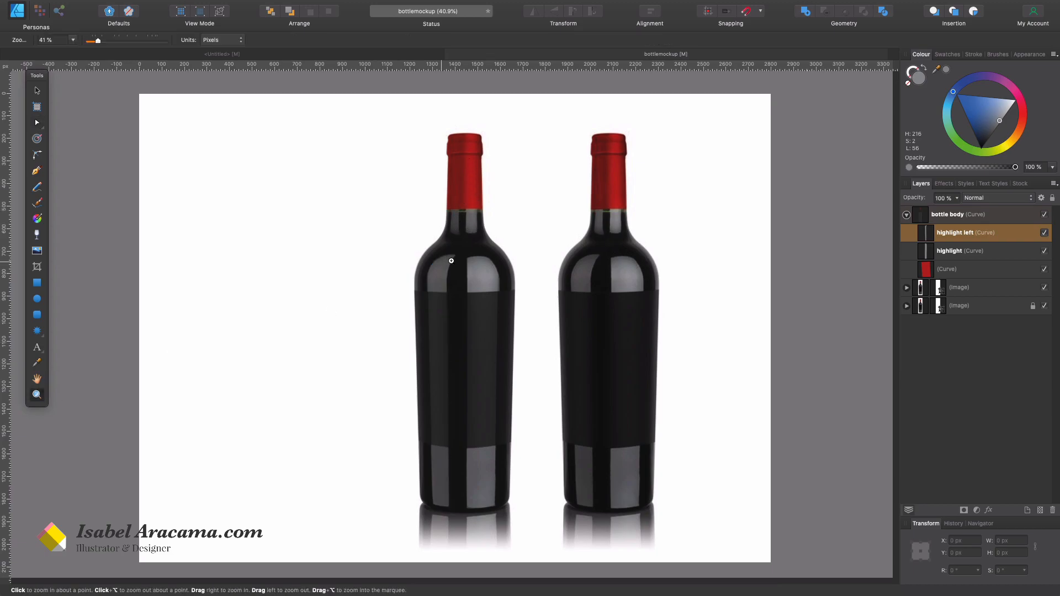
pyautogui.click(458, 220)
pyautogui.press('p')
pyautogui.click(479, 283)
pyautogui.click(501, 282)
pyautogui.click(500, 336)
pyautogui.click(479, 282)
# - Trace a closed four-sided shape over the left neck reflection and give both neck highlights the grey highlight fill
pyautogui.click(449, 276)
pyautogui.click(465, 279)
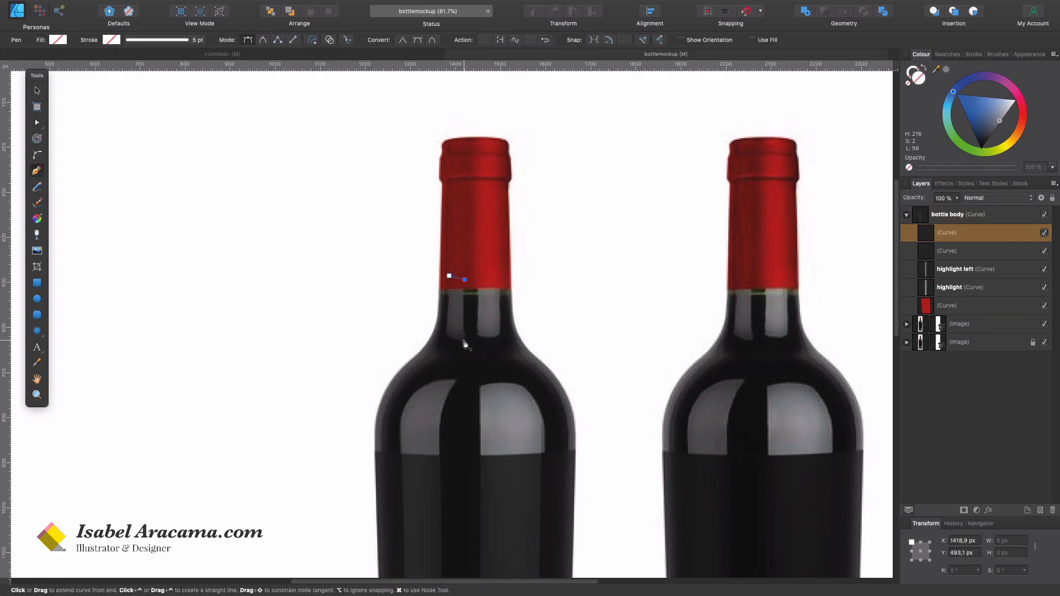
pyautogui.click(464, 341)
pyautogui.click(447, 334)
pyautogui.click(449, 275)
pyautogui.click(946, 69)
pyautogui.click(947, 251)
pyautogui.click(946, 69)
# - Adjust the lower corner nodes of both neck highlights to match the reflections' edges, then deselect the shapes
pyautogui.scroll(5, 481, 340)
pyautogui.moveTo(478, 326); pyautogui.dragTo(468, 324)
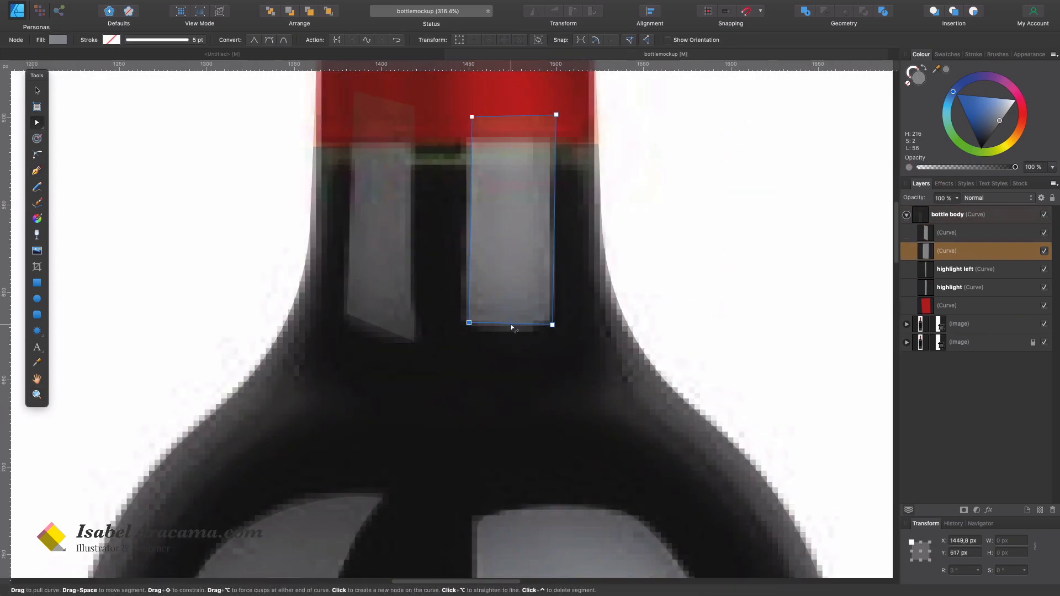
pyautogui.click(409, 331)
pyautogui.moveTo(415, 342); pyautogui.dragTo(410, 342)
pyautogui.click(726, 342)
pyautogui.press('super+0')
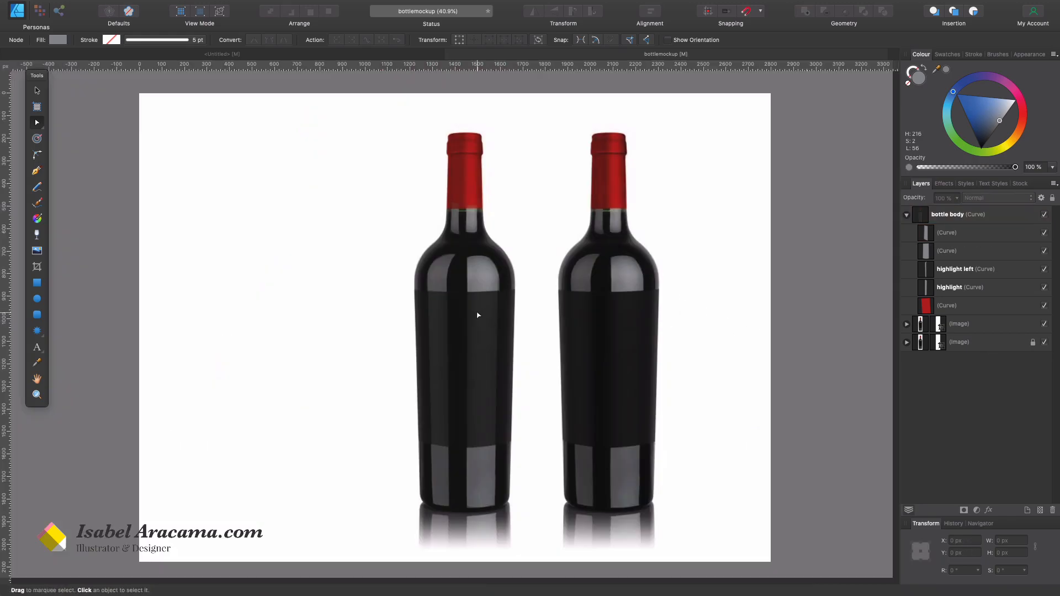
# - Draw a closed four-point label shape inside "bottle body", slightly wider than the bottle, around the dark label area
pyautogui.click(37, 173)
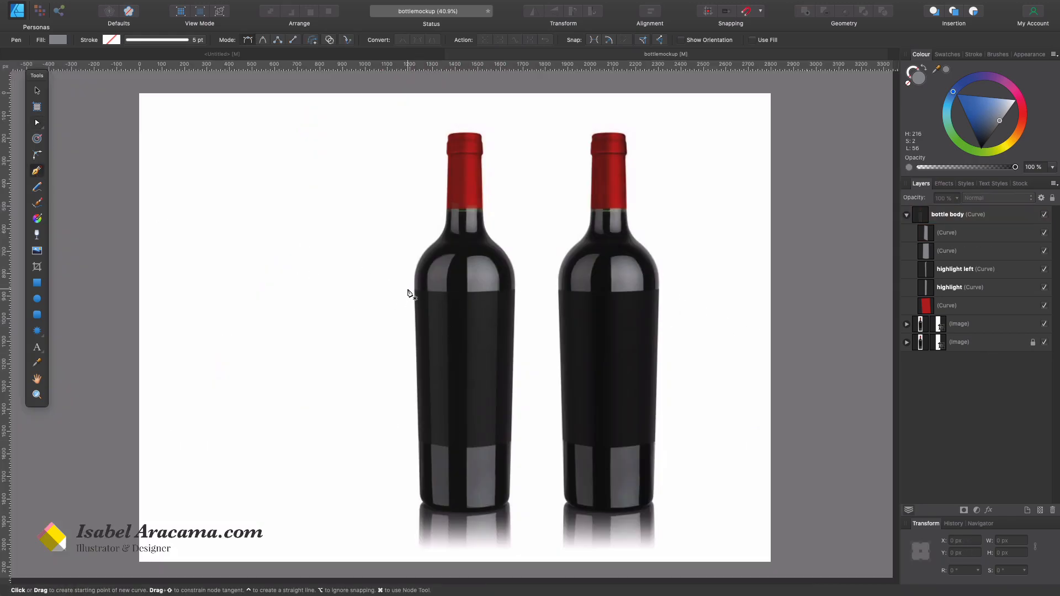
pyautogui.click(955, 218)
pyautogui.click(977, 11)
pyautogui.click(400, 289)
pyautogui.click(528, 286)
pyautogui.click(515, 441)
pyautogui.click(411, 442)
pyautogui.click(400, 289)
# - Bow the label shape's upper and lower edges downward and pull its corner nodes in closer to the bottle's sides
pyautogui.press('a')
pyautogui.moveTo(461, 289); pyautogui.dragTo(462, 292)
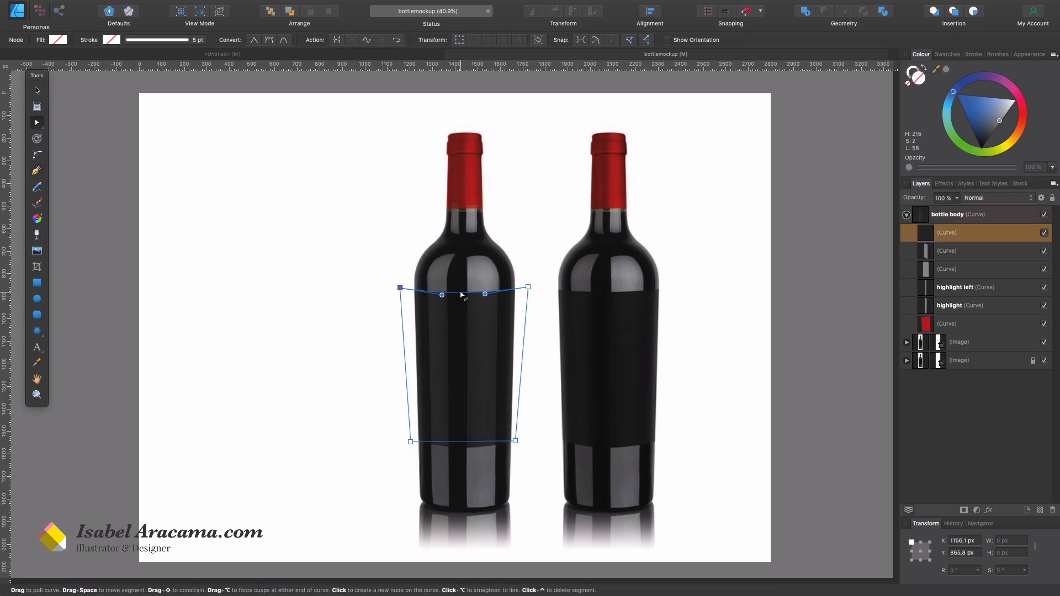
pyautogui.moveTo(463, 442); pyautogui.dragTo(463, 446)
pyautogui.moveTo(401, 288); pyautogui.dragTo(405, 288)
pyautogui.moveTo(410, 441); pyautogui.dragTo(415, 442)
pyautogui.moveTo(528, 287); pyautogui.dragTo(519, 286)
pyautogui.moveTo(405, 287); pyautogui.dragTo(410, 287)
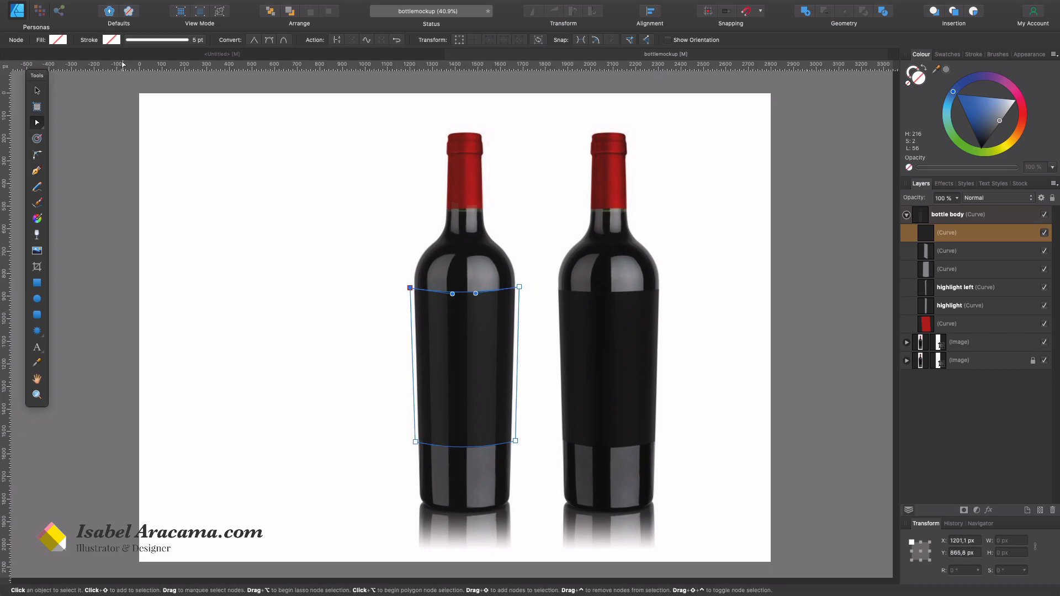
# - Fill the label shape with a muted red and raise the "bottle body" layer's opacity to 100%
pyautogui.click(58, 40)
pyautogui.click(144, 120)
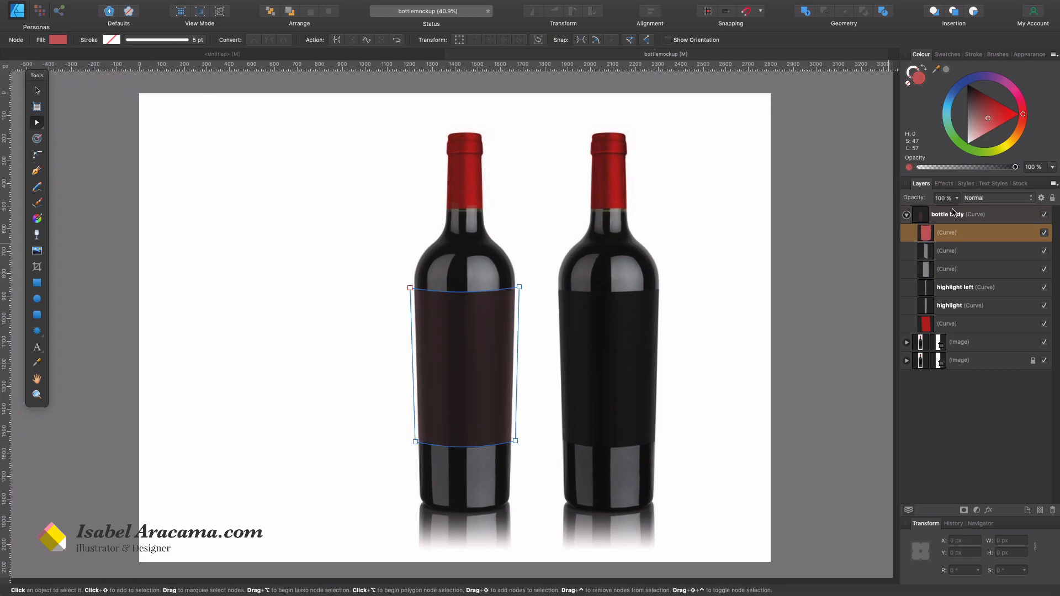
pyautogui.click(957, 216)
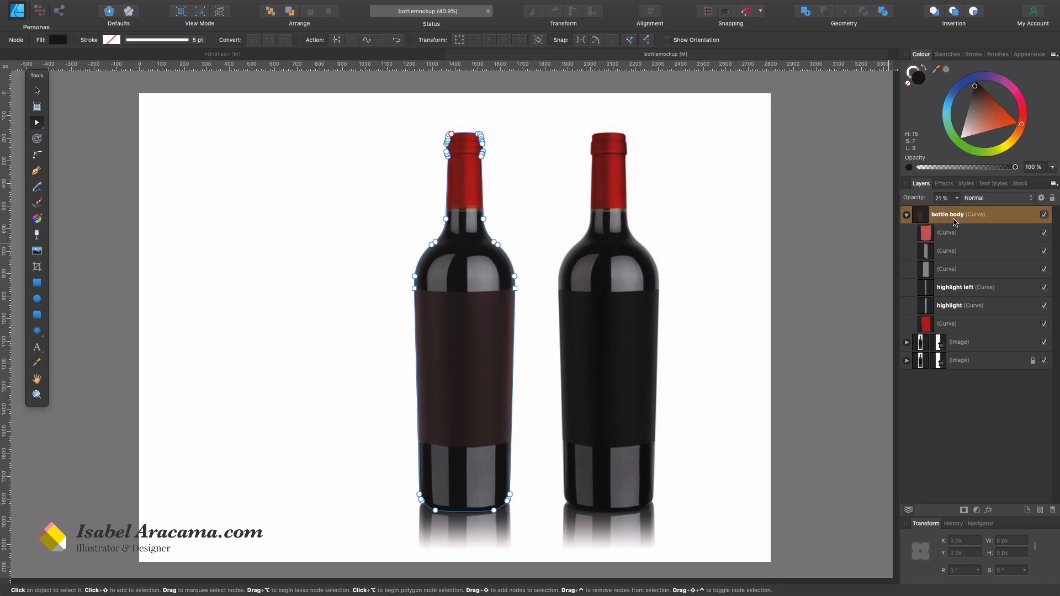
pyautogui.click(958, 198)
pyautogui.moveTo(956, 211); pyautogui.dragTo(1037, 215)
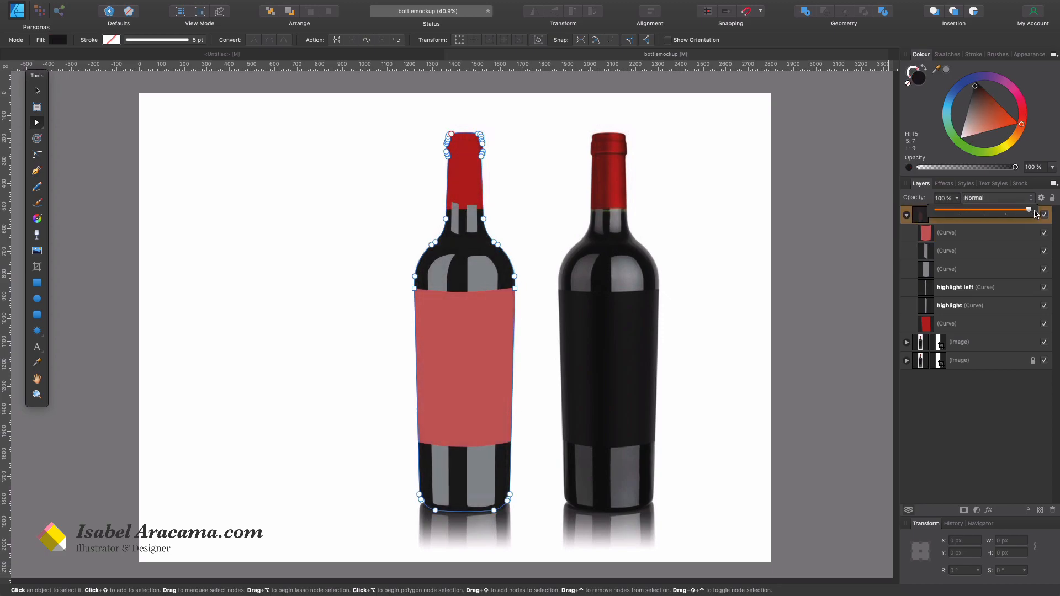
pyautogui.click(794, 335)
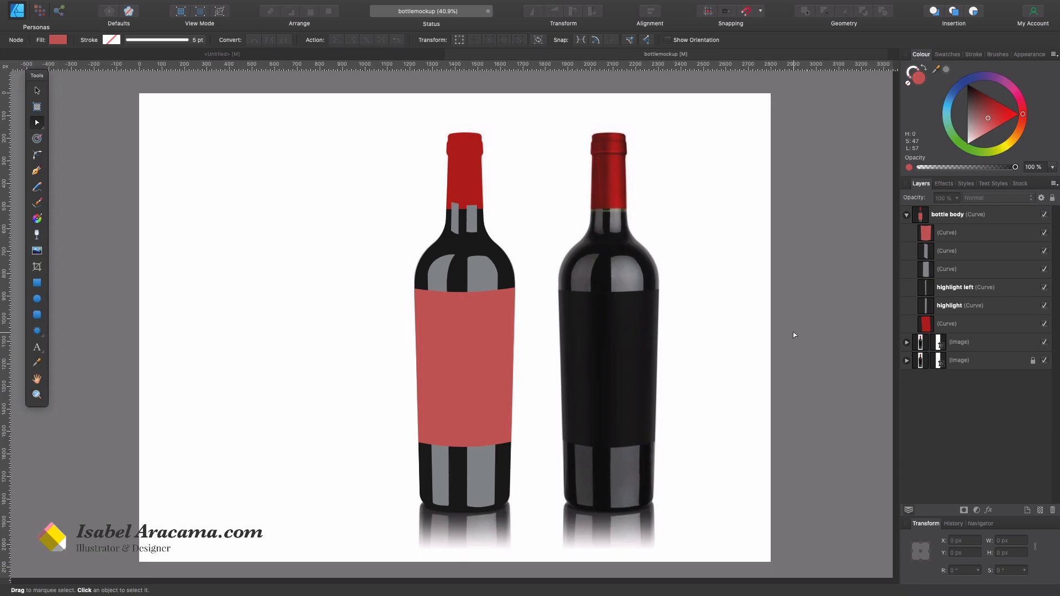
# - Move the red cap curve to the top of the stack inside "bottle body" so it covers the neck highlights
pyautogui.click(996, 325)
pyautogui.moveTo(998, 325); pyautogui.dragTo(987, 231)
pyautogui.moveTo(945, 325); pyautogui.dragTo(976, 229)
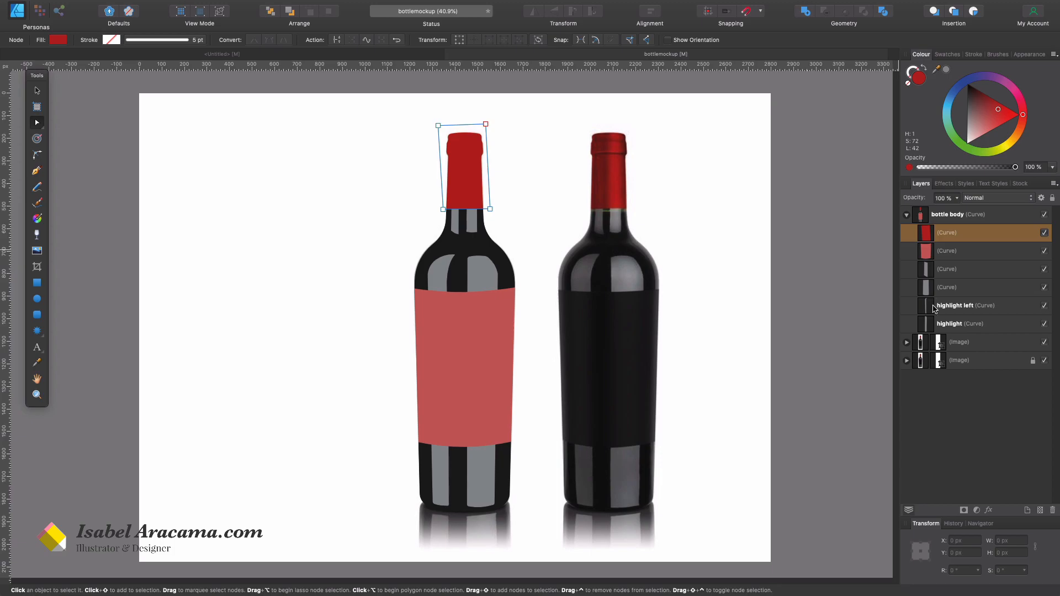
pyautogui.click(808, 289)
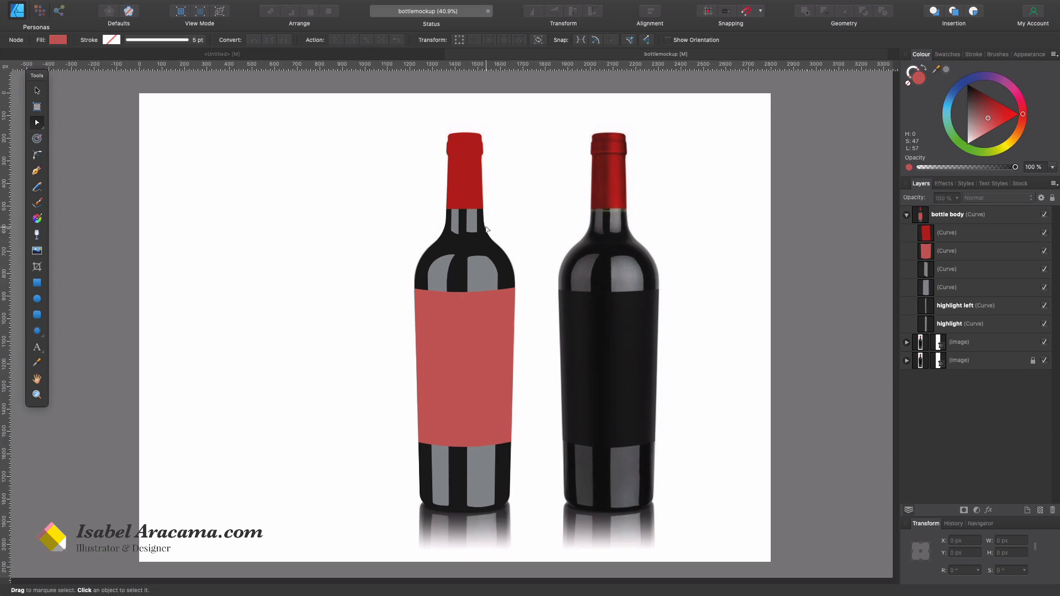
# - Apply a Gaussian Blur with a radius of 2.4 px to the wide right "highlight" curve
pyautogui.click(483, 267)
pyautogui.click(442, 274)
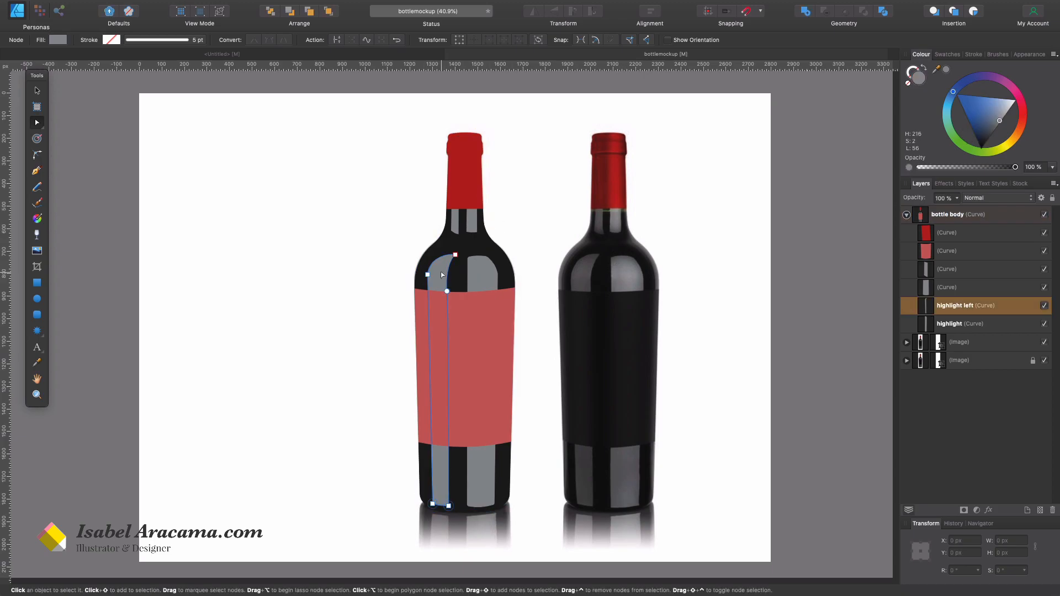
pyautogui.keyDown('shift'); pyautogui.click(488, 273); pyautogui.keyUp('shift')
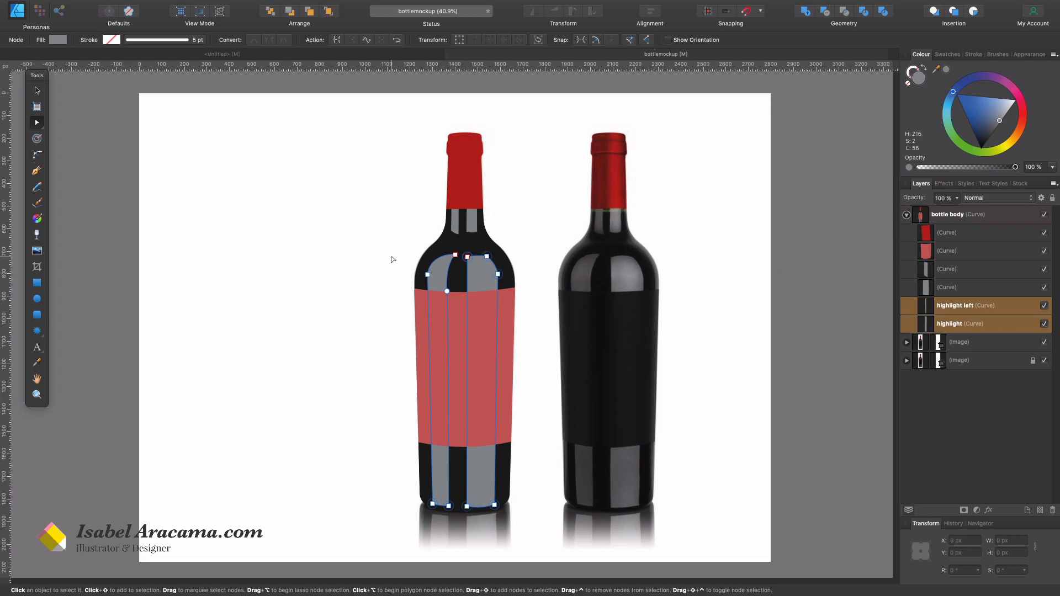
pyautogui.click(475, 273)
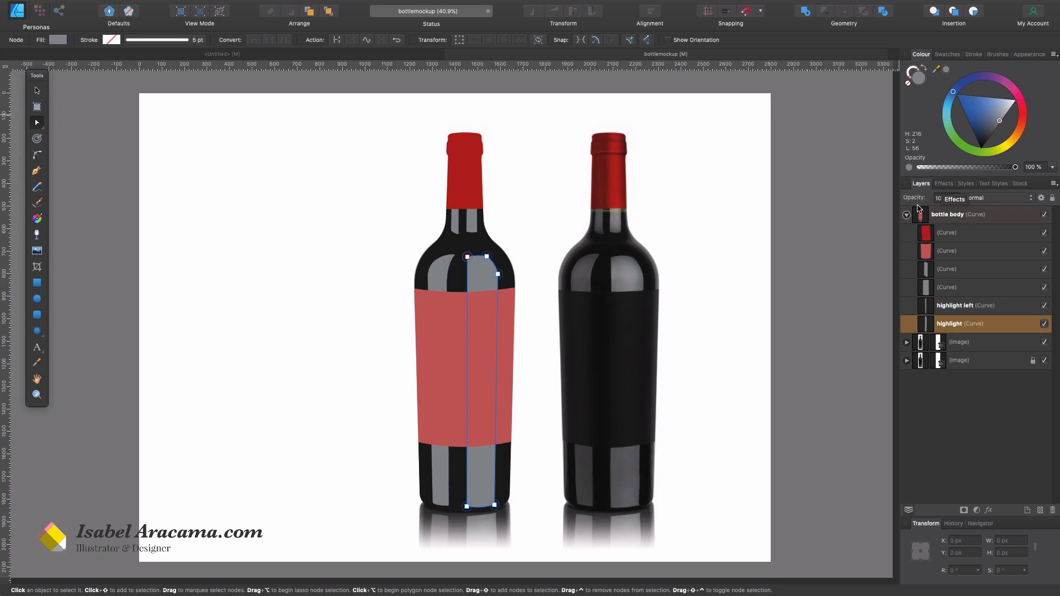
pyautogui.click(944, 184)
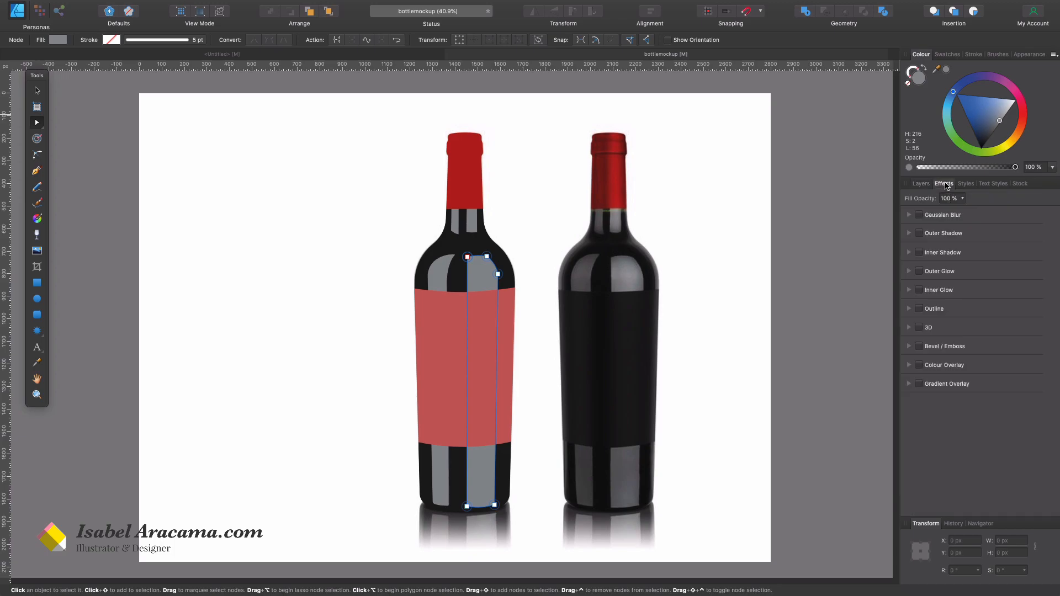
pyautogui.click(920, 216)
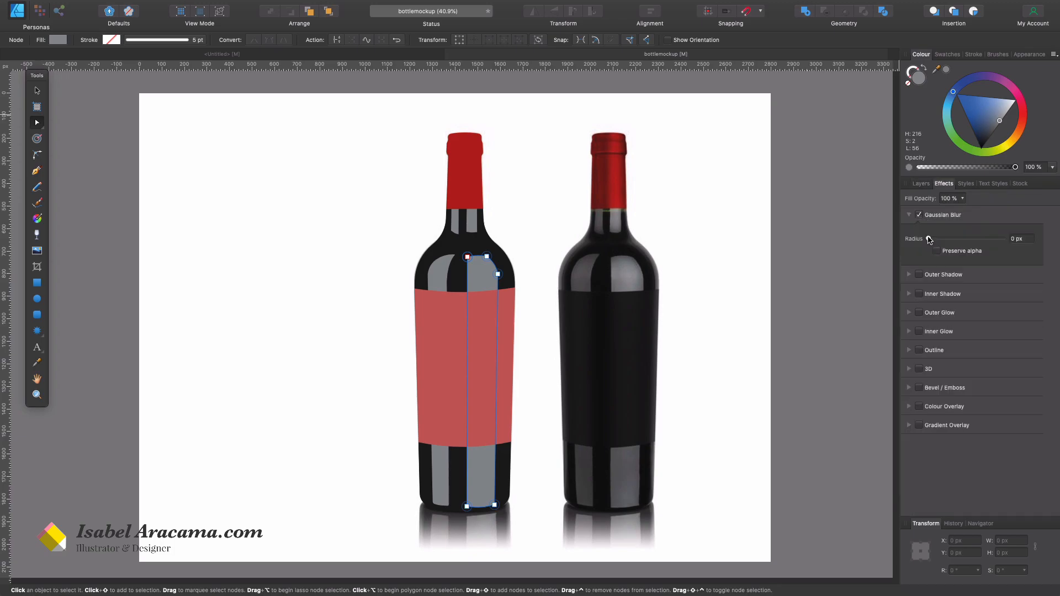
pyautogui.moveTo(928, 239)
pyautogui.mouseDown()
pyautogui.moveTo(956, 240)
pyautogui.moveTo(947, 242)
pyautogui.mouseUp()
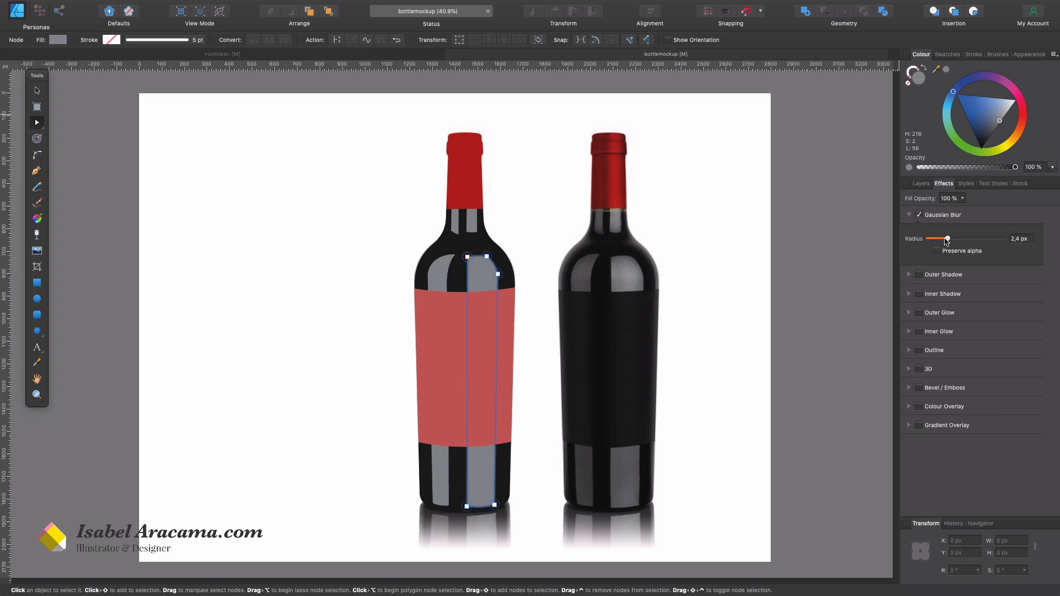
# - Add a vertical linear transparency to the right highlight, extend its start up beside the cap and adjust the midpoint
pyautogui.click(37, 234)
pyautogui.moveTo(484, 318); pyautogui.dragTo(484, 544)
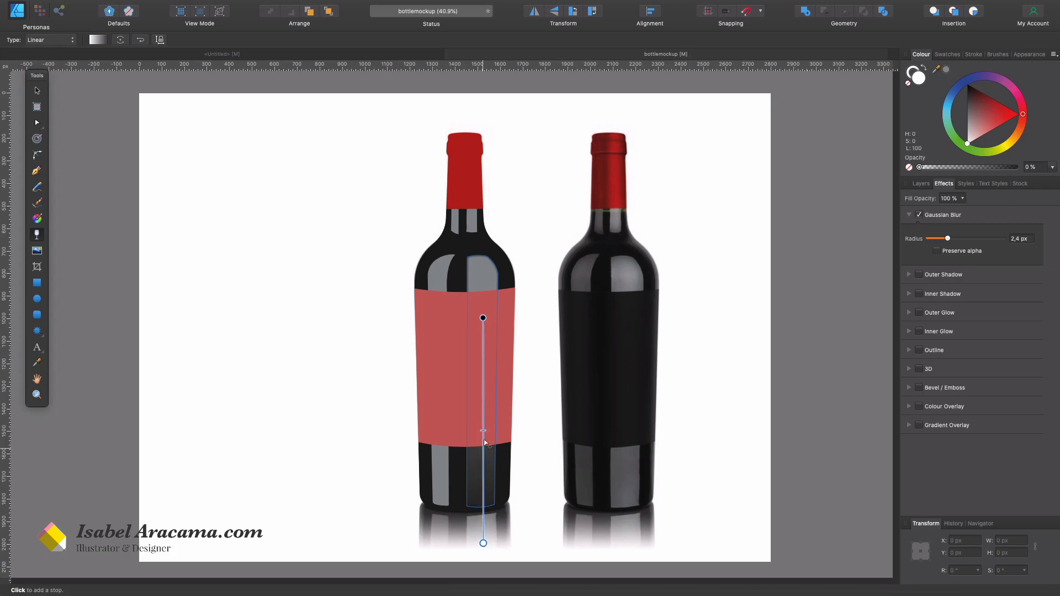
pyautogui.moveTo(483, 431); pyautogui.dragTo(483, 481)
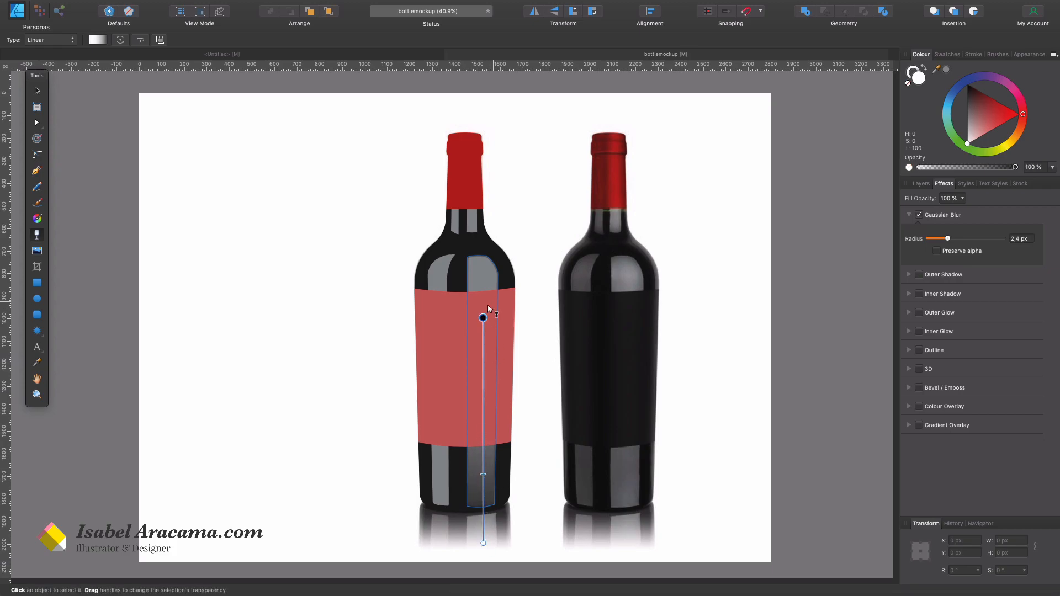
pyautogui.moveTo(484, 318); pyautogui.dragTo(493, 139)
pyautogui.moveTo(486, 425); pyautogui.dragTo(487, 375)
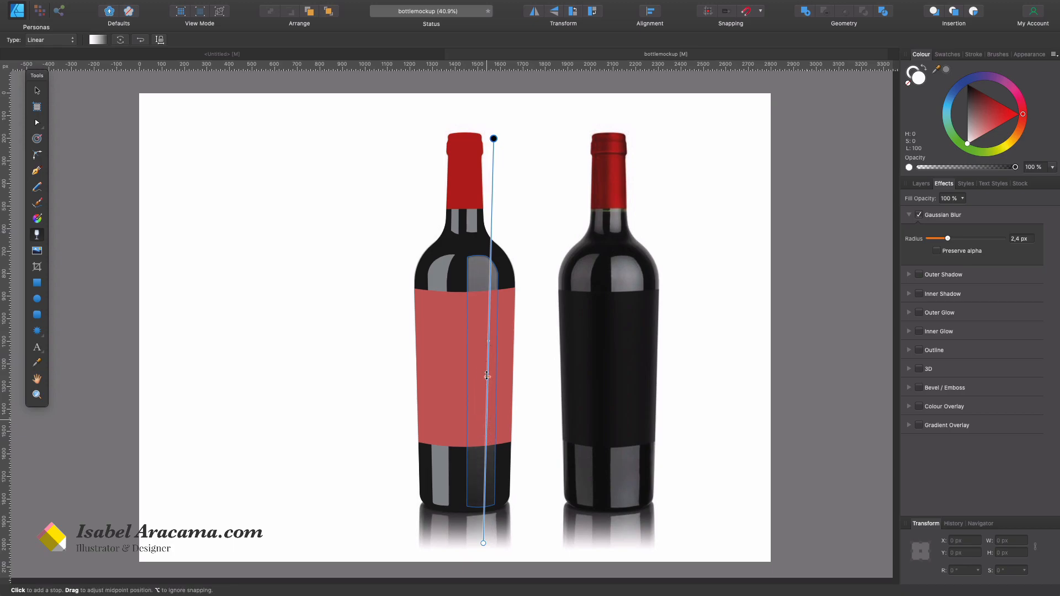
# - Extend the right highlight's transparency gradient beyond the canvas at both ends to soften the fade, then deselect it
pyautogui.scroll(-2, 495, 490)
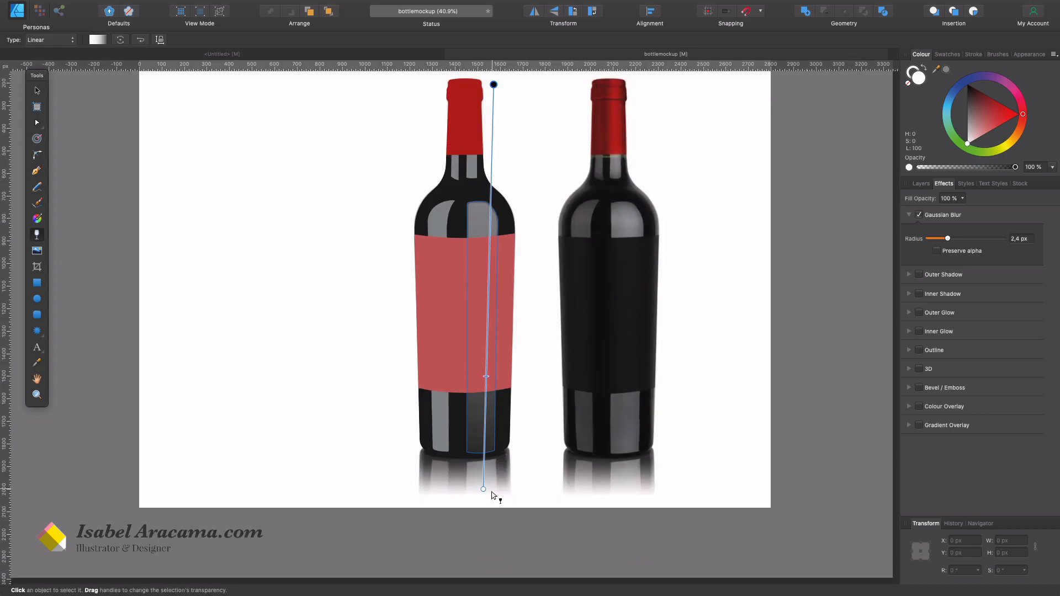
pyautogui.moveTo(485, 490); pyautogui.dragTo(486, 564)
pyautogui.press('space')
pyautogui.click(489, 494)
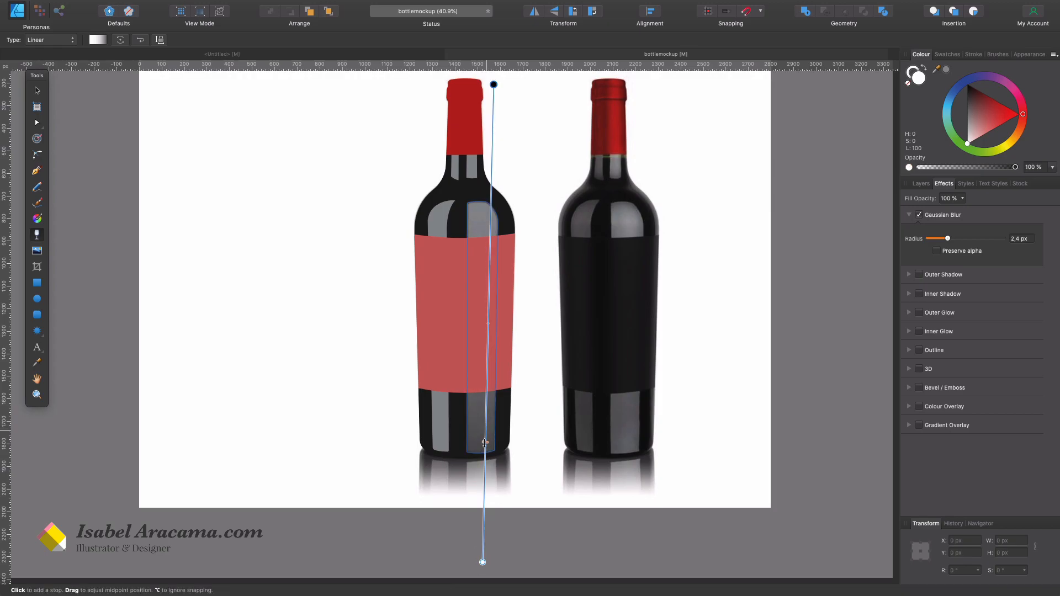
pyautogui.scroll(4, 486, 442)
pyautogui.moveTo(492, 188); pyautogui.dragTo(508, 81)
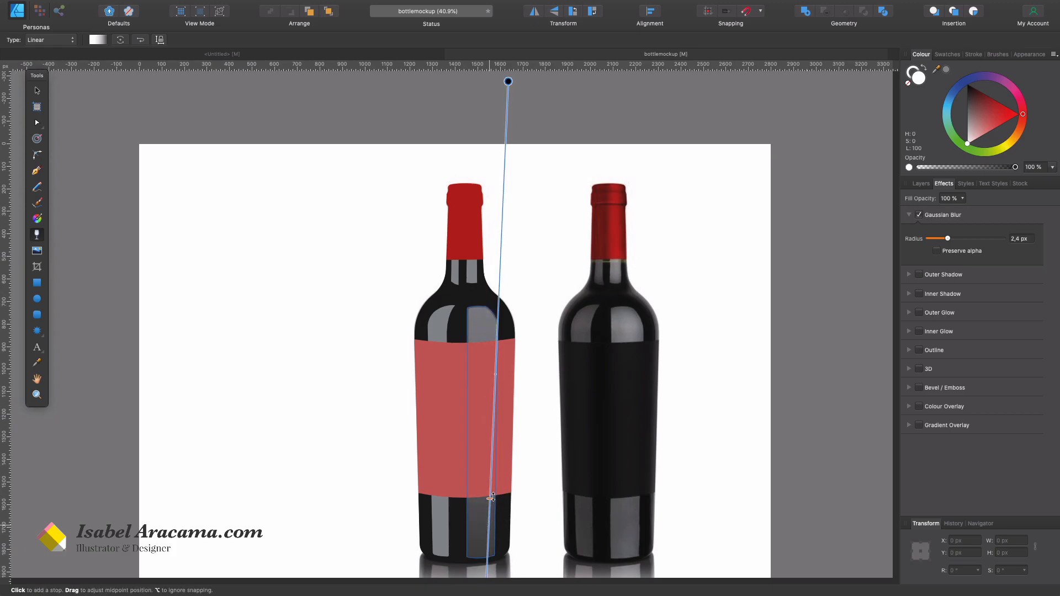
pyautogui.click(352, 425)
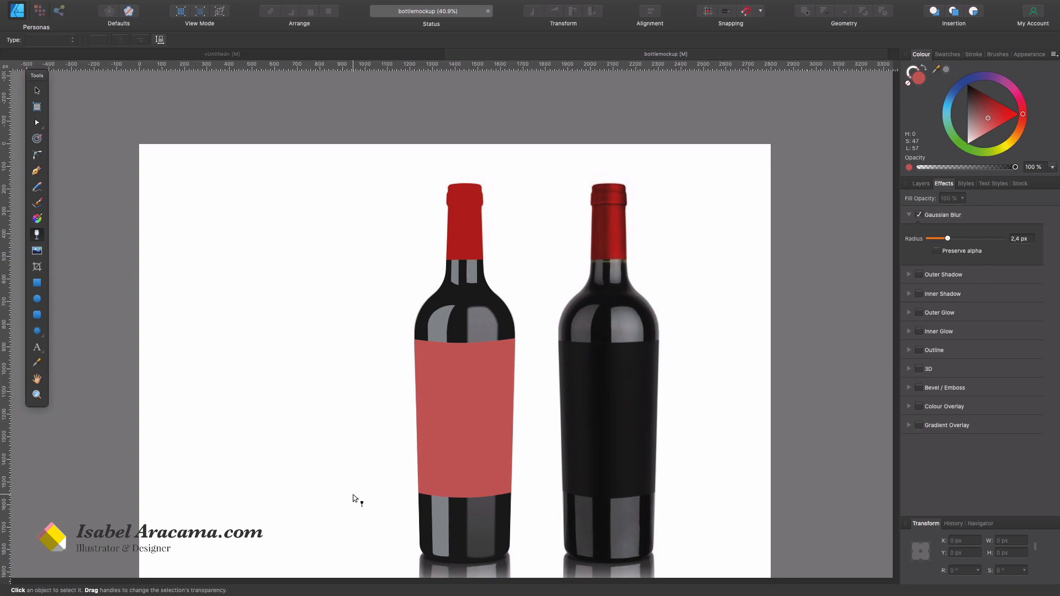
# - Reselect the right highlight, reduce its Gaussian Blur radius to 0.6 px and show its nodes for editing
pyautogui.scroll(-2, 355, 496)
pyautogui.click(479, 304)
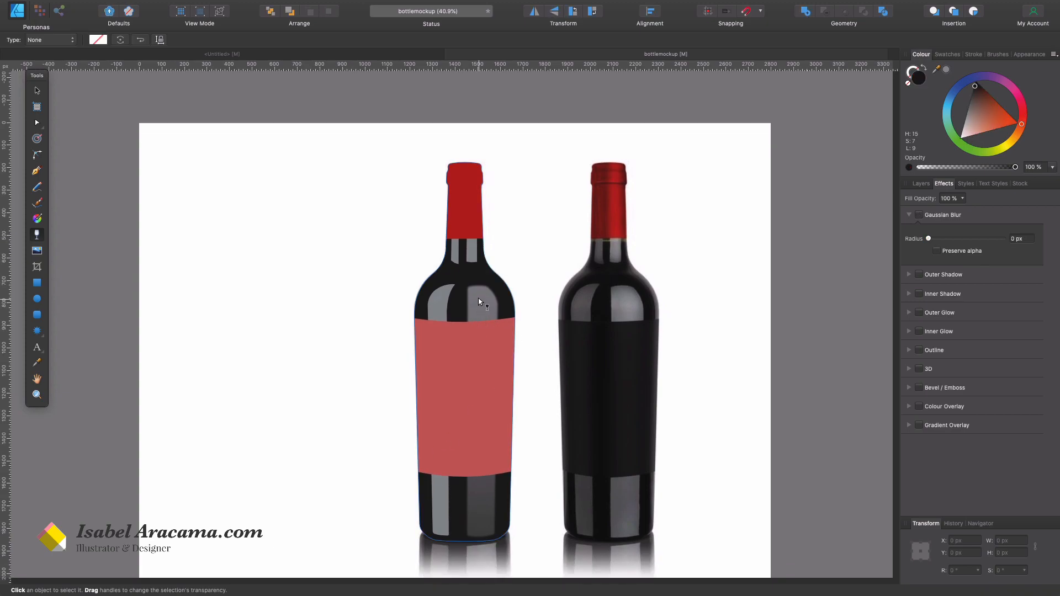
pyautogui.press('v')
pyautogui.click(479, 304)
pyautogui.moveTo(928, 238)
pyautogui.mouseDown()
pyautogui.moveTo(957, 239)
pyautogui.moveTo(945, 240)
pyautogui.mouseUp()
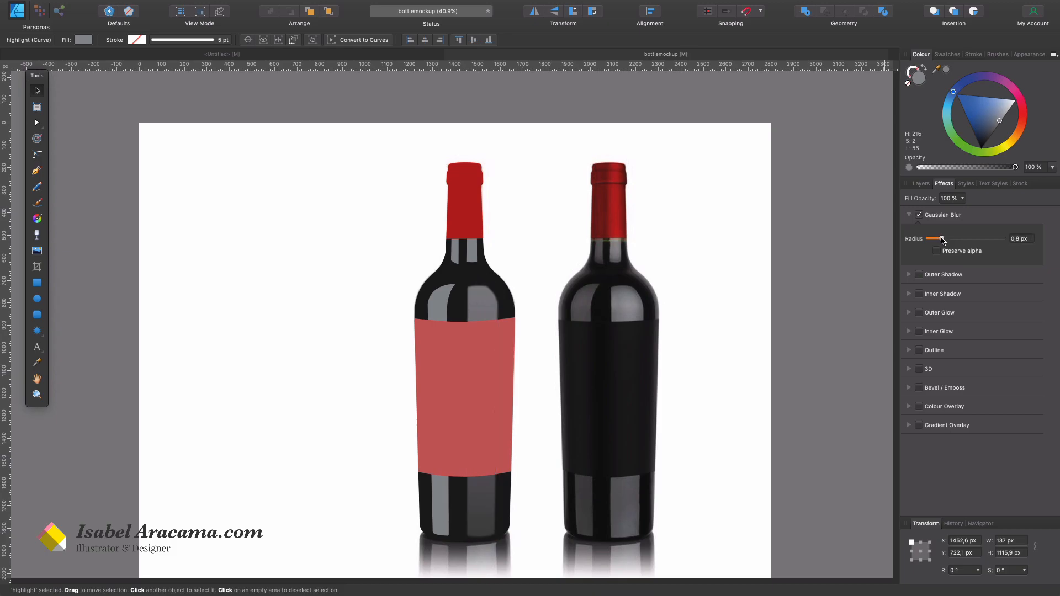
pyautogui.moveTo(940, 241); pyautogui.dragTo(938, 241)
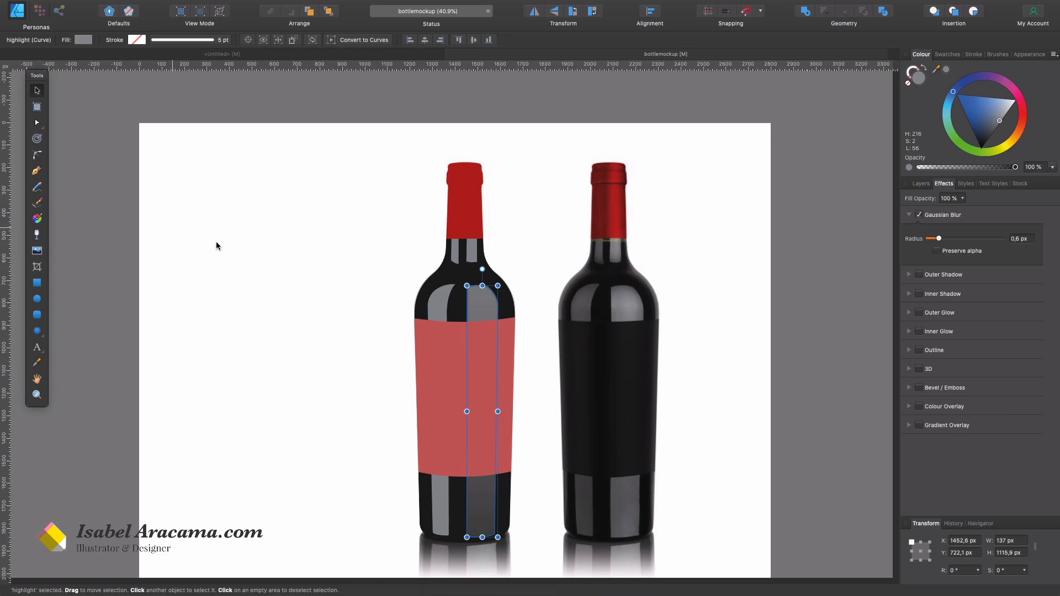
pyautogui.click(37, 122)
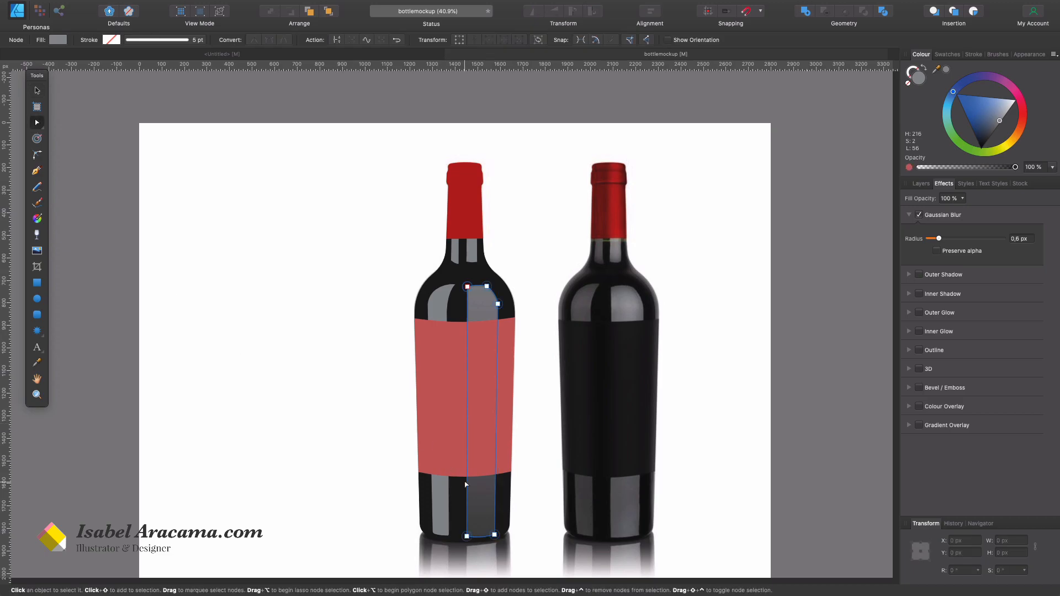
# - Add a node on each long edge of the right highlight near the label's bottom and split the curve there into upper and lower pieces
pyautogui.click(467, 458)
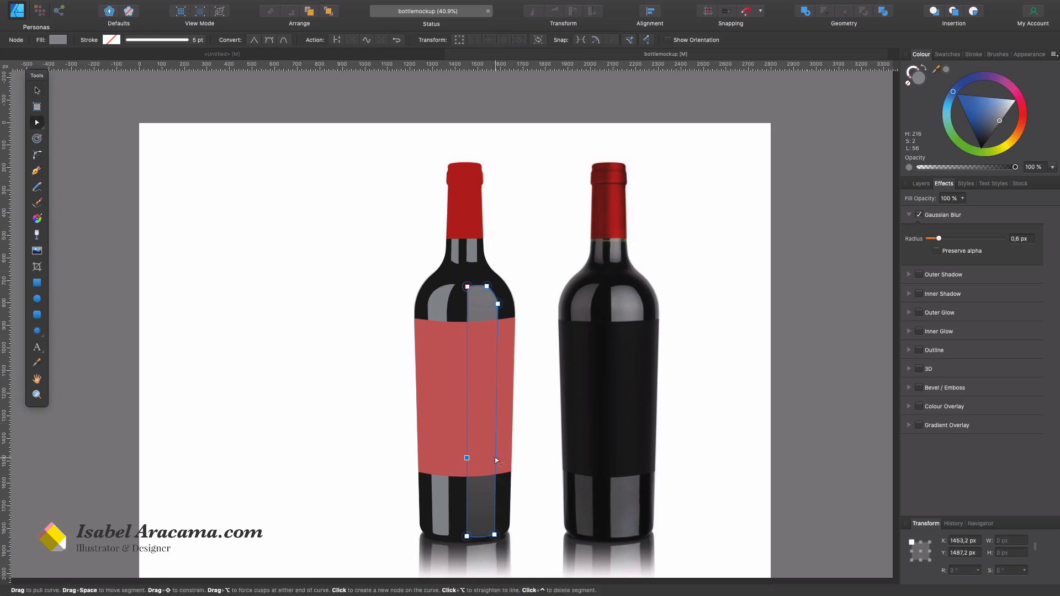
pyautogui.click(495, 458)
pyautogui.moveTo(450, 445); pyautogui.dragTo(523, 469)
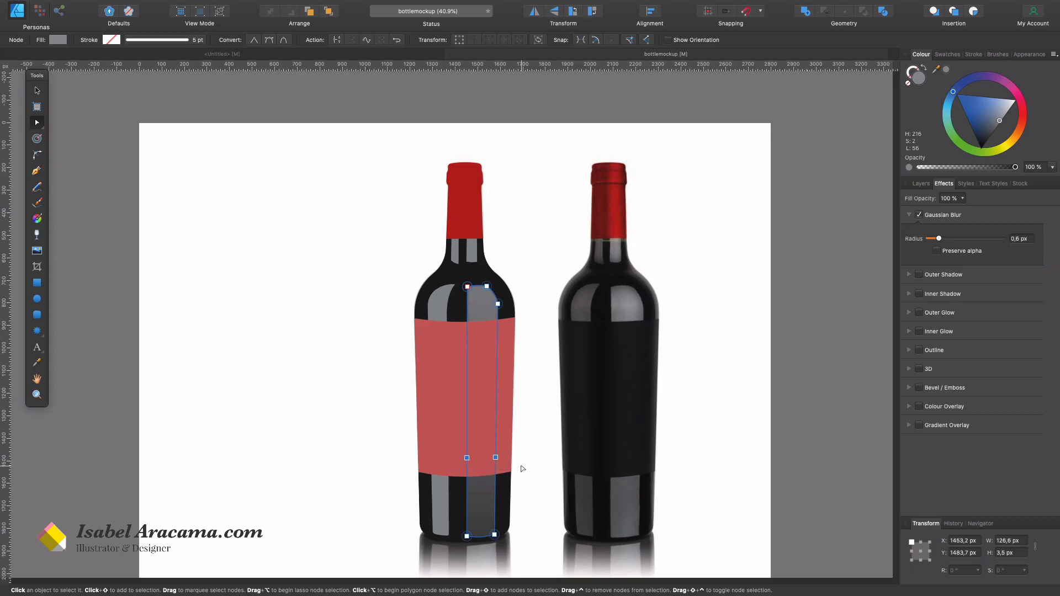
pyautogui.click(338, 40)
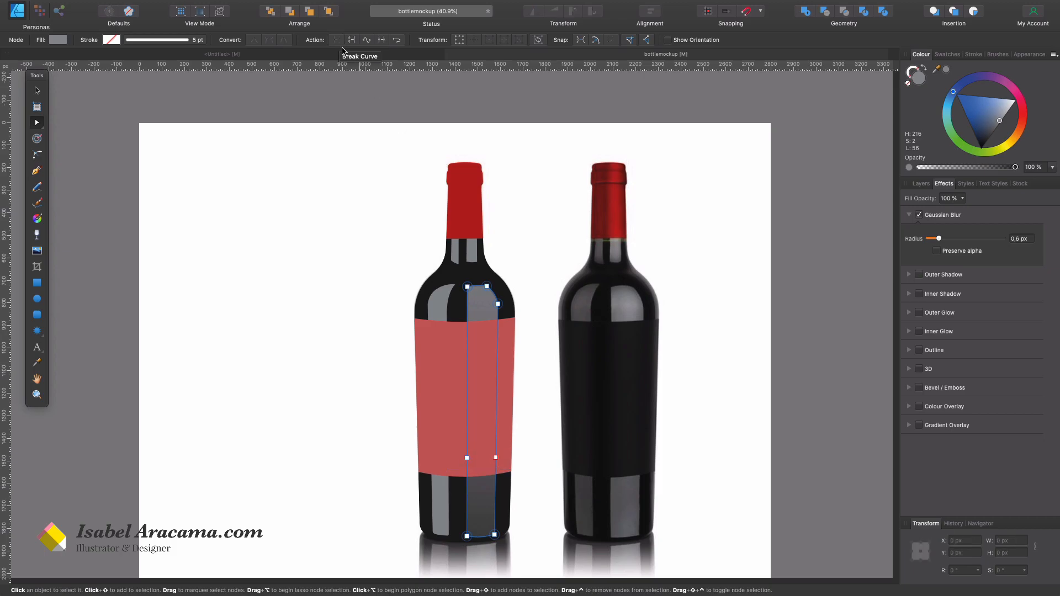
pyautogui.moveTo(467, 458); pyautogui.dragTo(496, 456)
pyautogui.press('super+z')
pyautogui.keyDown('shift'); pyautogui.click(467, 457); pyautogui.keyUp('shift')
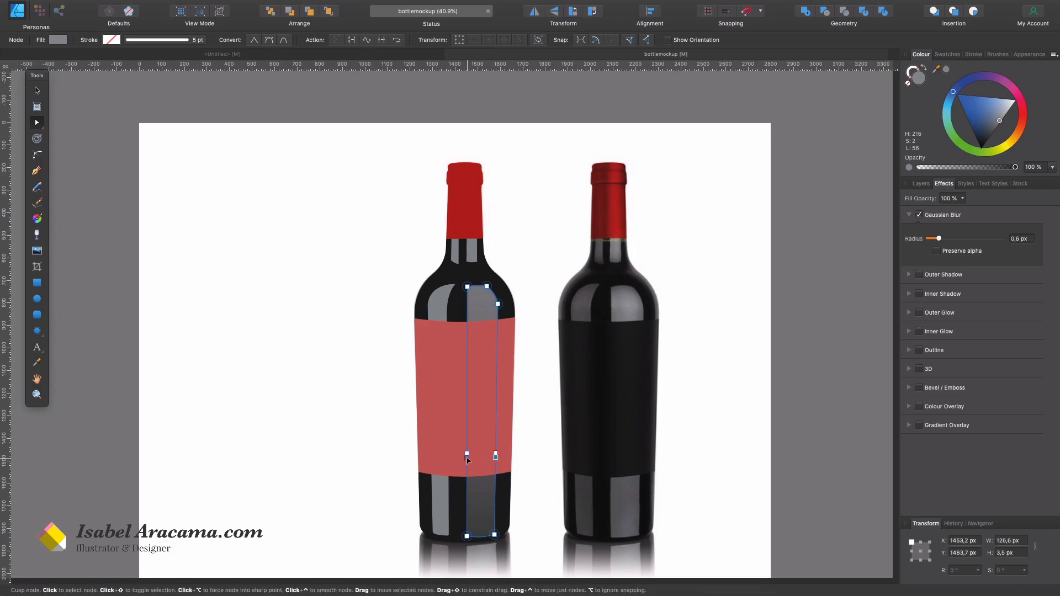
pyautogui.click(383, 41)
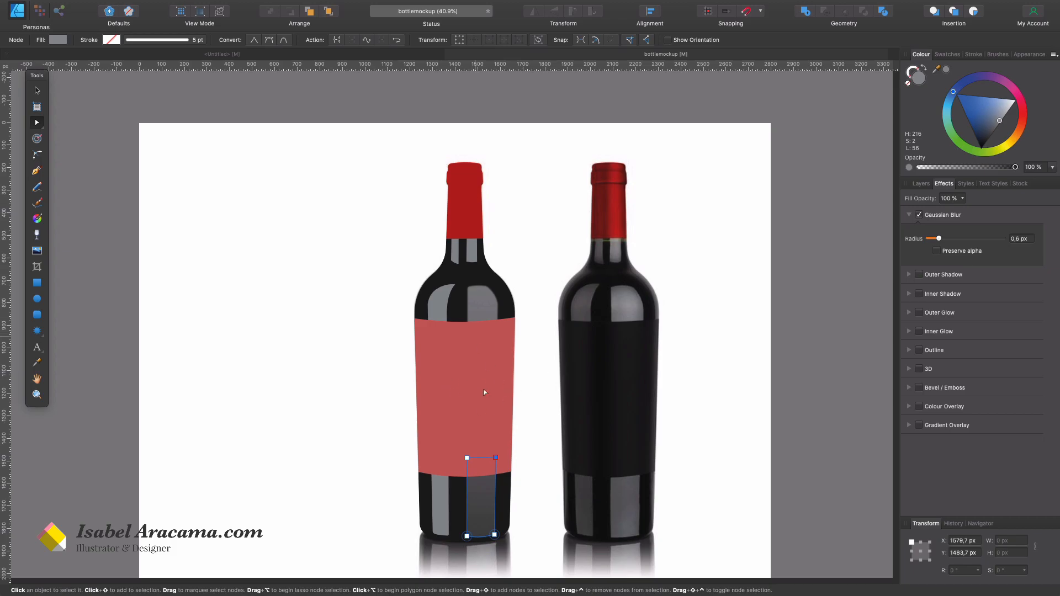
pyautogui.press('v')
pyautogui.click(484, 302)
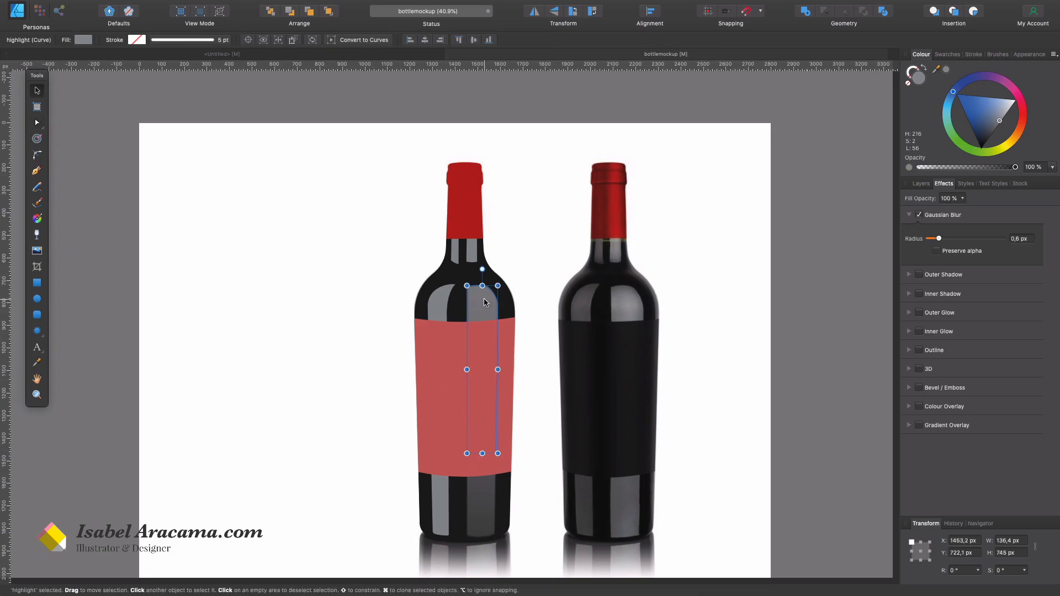
# - Move the start of the lower right highlight's transparency gradient down to the label's upper edge, making it vertical, and deselect the piece
pyautogui.click(482, 503)
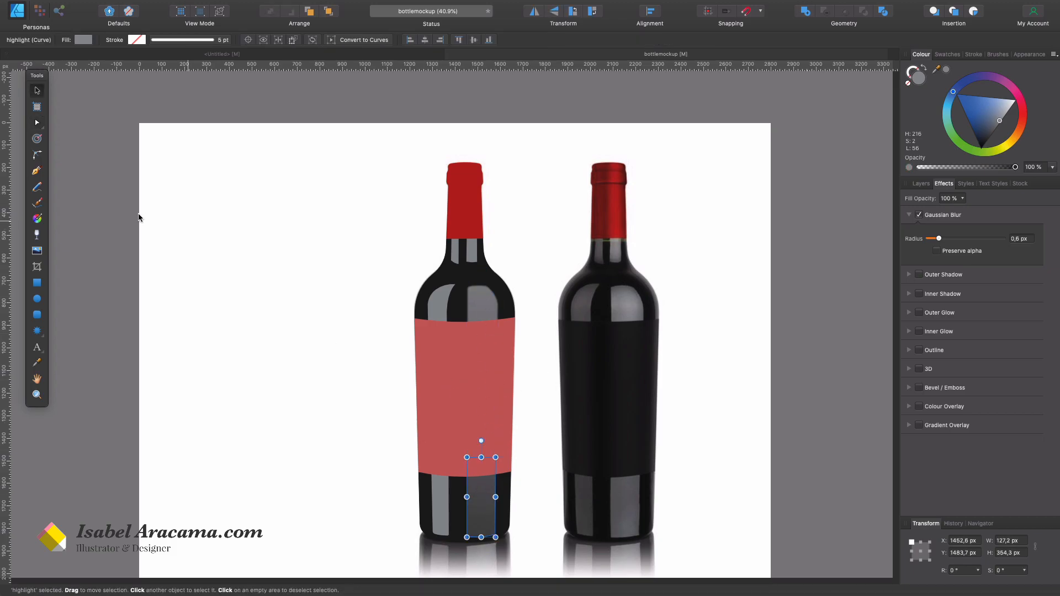
pyautogui.click(37, 234)
pyautogui.scroll(2, 530, 338)
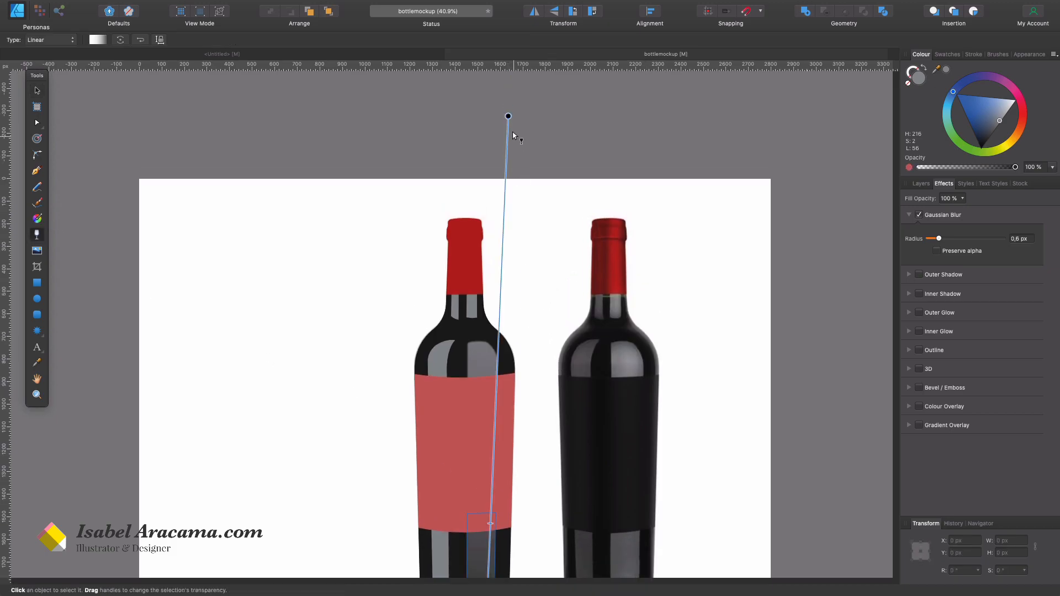
pyautogui.moveTo(508, 115); pyautogui.dragTo(481, 380)
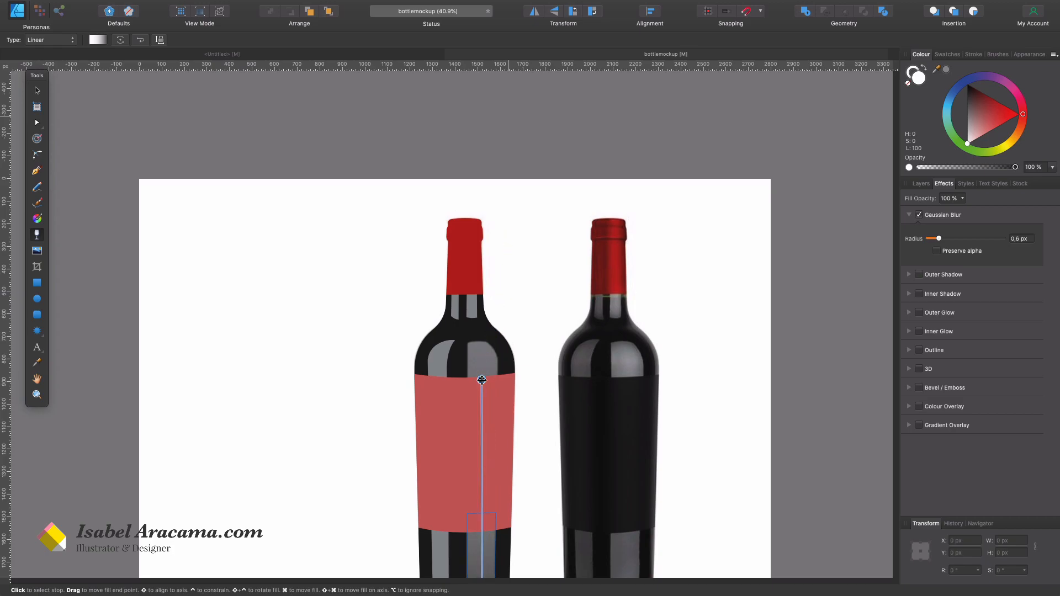
pyautogui.scroll(-5, 540, 508)
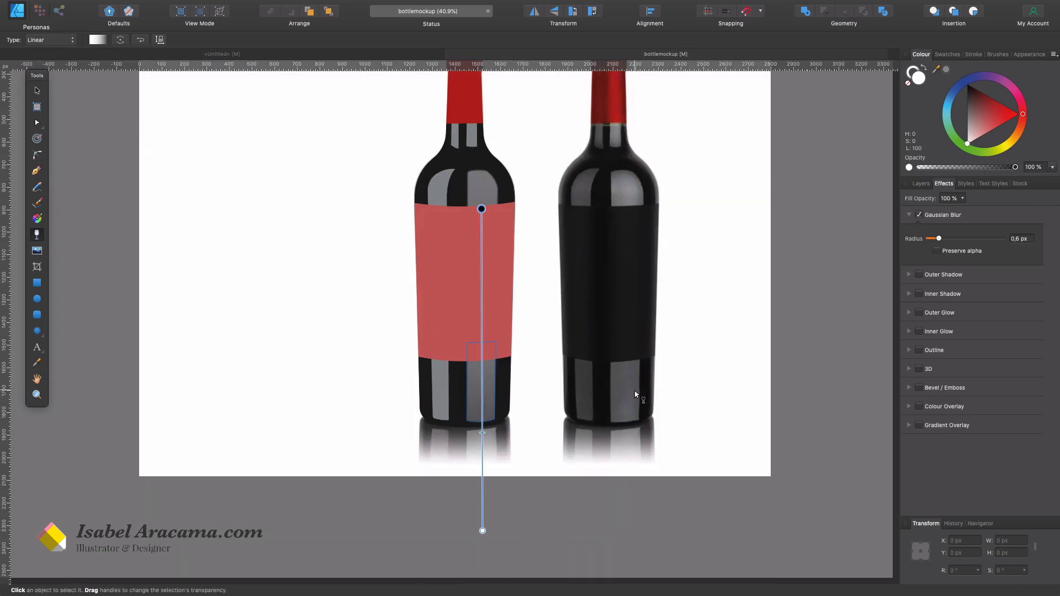
pyautogui.click(302, 338)
# - Split the left highlight into upper and lower pieces at two nodes placed near the label's bottom edge
pyautogui.scroll(2, 303, 348)
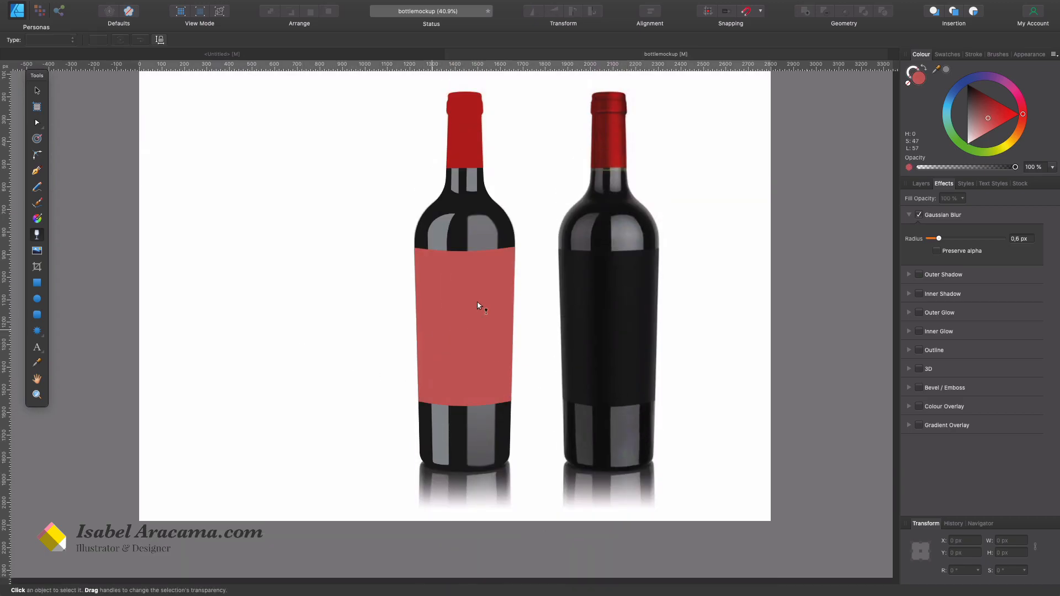
pyautogui.click(434, 236)
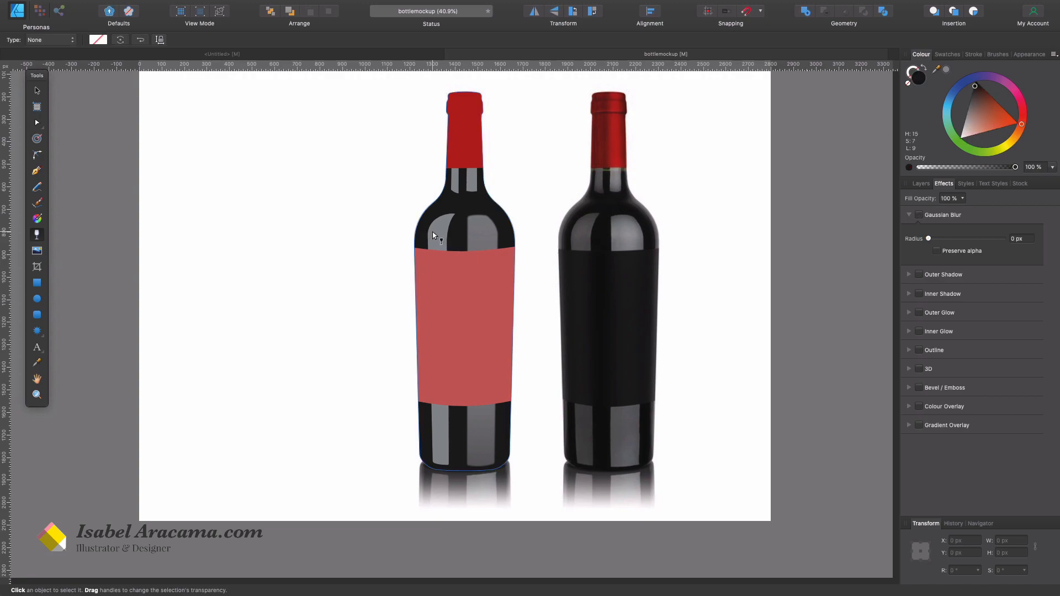
pyautogui.click(434, 236)
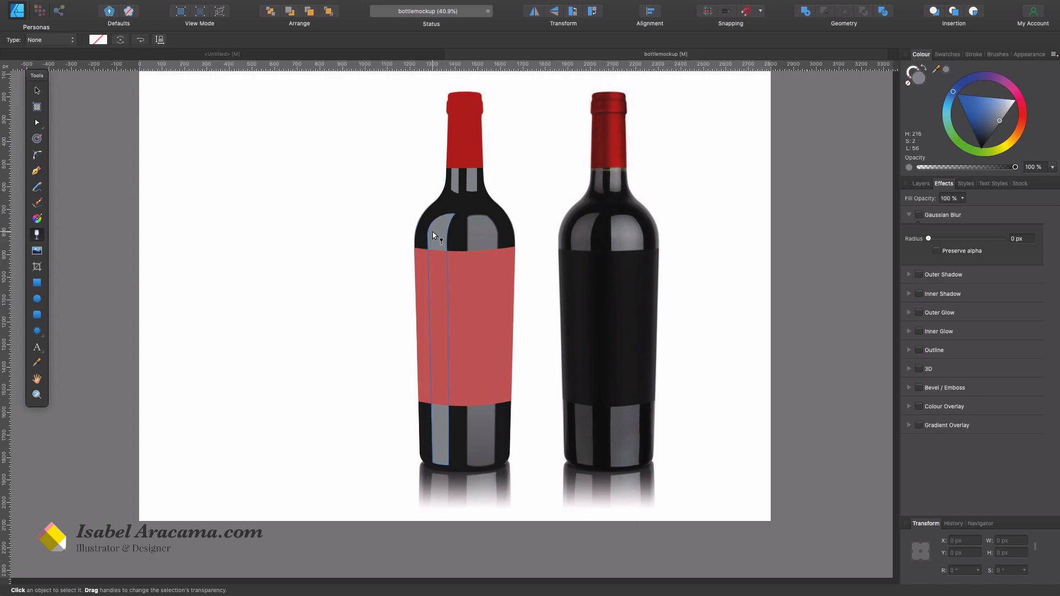
pyautogui.press('a')
pyautogui.click(449, 395)
pyautogui.keyDown('shift'); pyautogui.click(432, 392); pyautogui.keyUp('shift')
pyautogui.click(336, 40)
pyautogui.click(441, 436)
pyautogui.keyDown('shift'); pyautogui.click(449, 395); pyautogui.keyUp('shift')
pyautogui.click(351, 40)
# - Apply a linear transparency to the lower left highlight from beneath the bottle up into the label, and select the upper left highlight
pyautogui.press('y')
pyautogui.moveTo(432, 491); pyautogui.dragTo(443, 358)
pyautogui.click(307, 363)
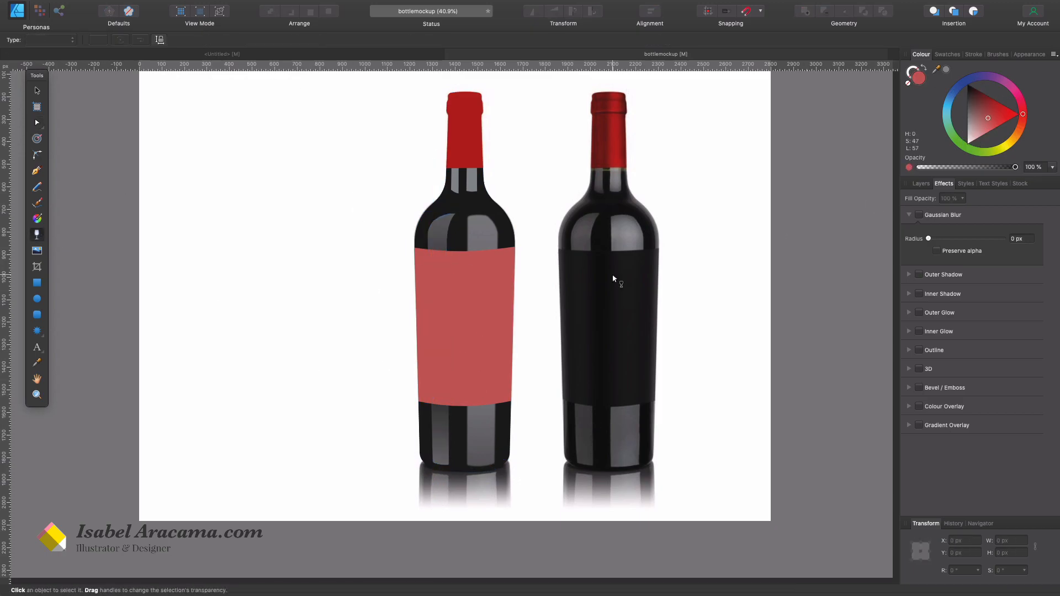
pyautogui.press('v')
pyautogui.click(443, 241)
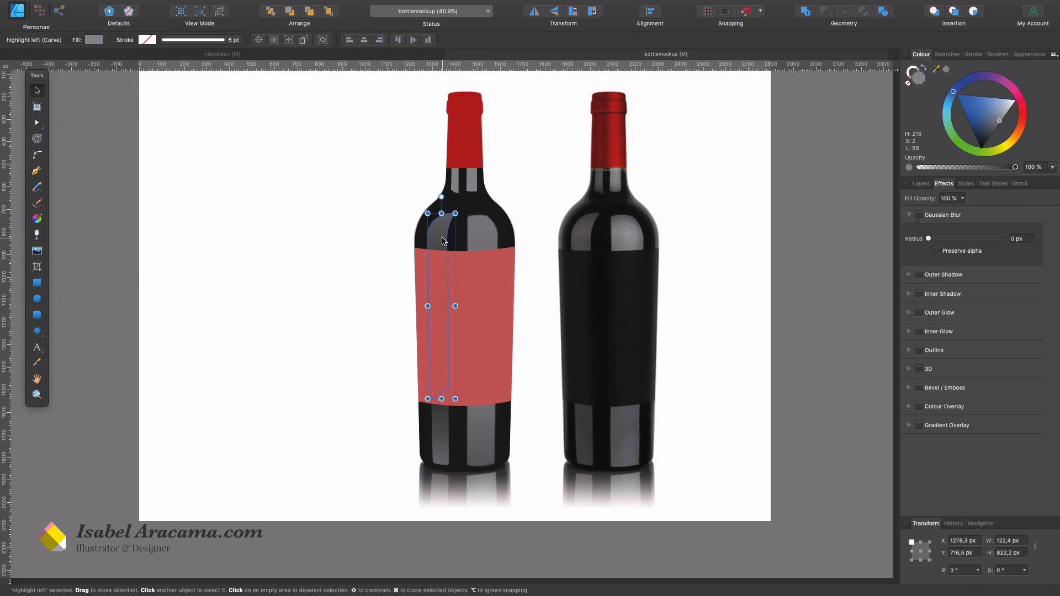
# - Apply a linear transparency to the left neck highlight from the cap down to the shoulder, with an added 50% stop midway
pyautogui.click(458, 180)
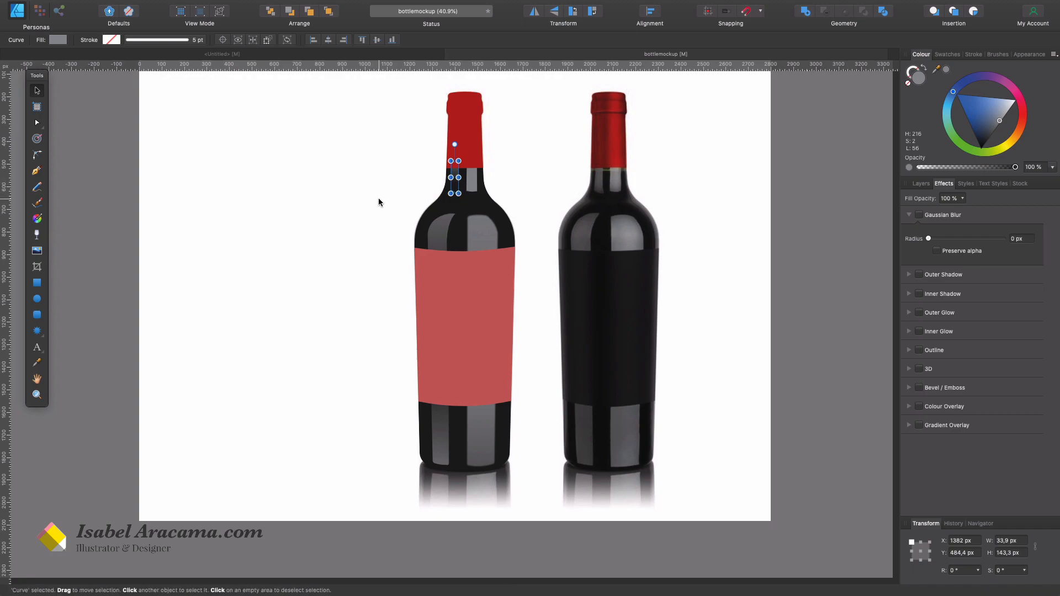
pyautogui.press('y')
pyautogui.moveTo(453, 185); pyautogui.dragTo(450, 242)
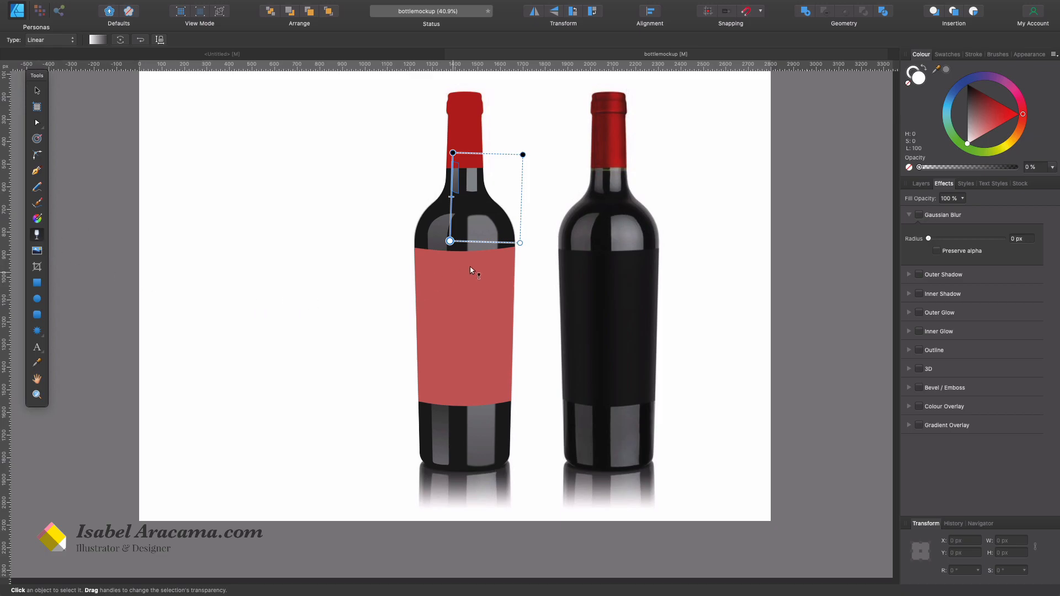
pyautogui.moveTo(520, 243); pyautogui.dragTo(462, 239)
pyautogui.click(451, 198)
pyautogui.moveTo(451, 198); pyautogui.dragTo(451, 196)
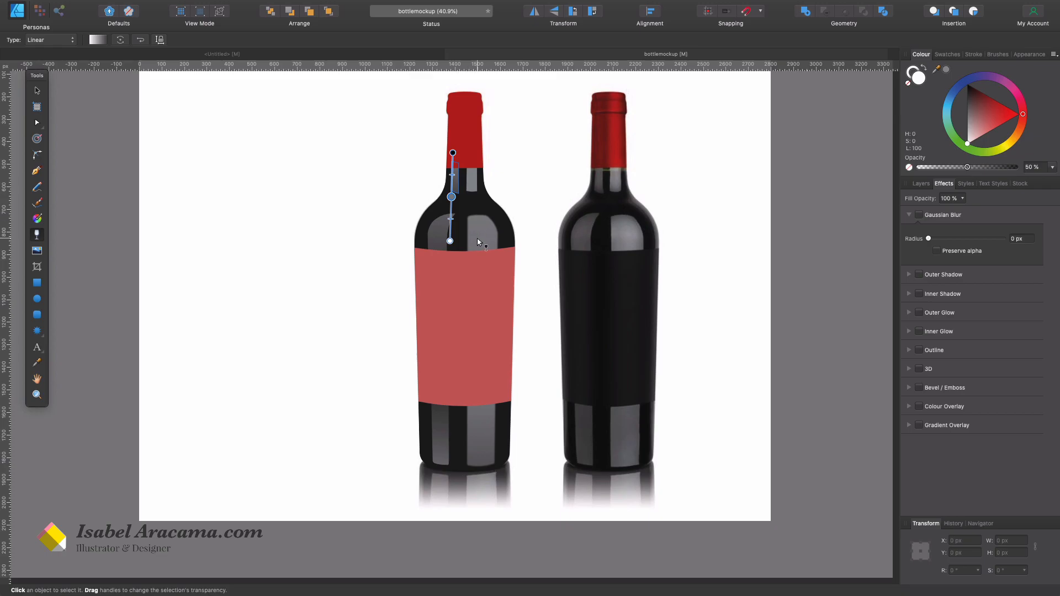
# - Apply a linear transparency to the right neck highlight, running from the cap down to the shoulder, and deselect it
pyautogui.click(479, 241)
pyautogui.click(473, 179)
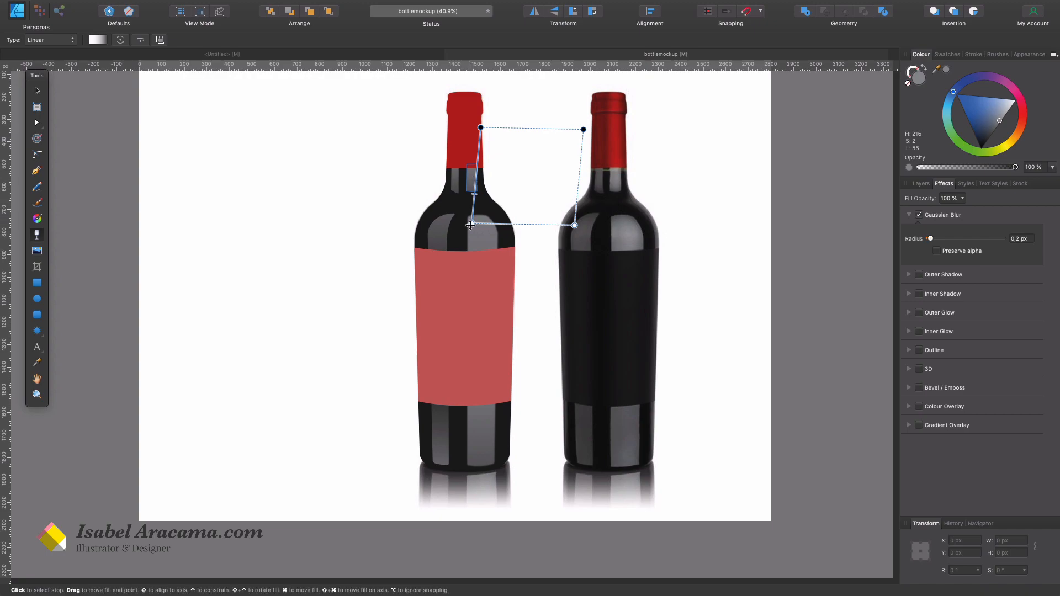
pyautogui.click(478, 173)
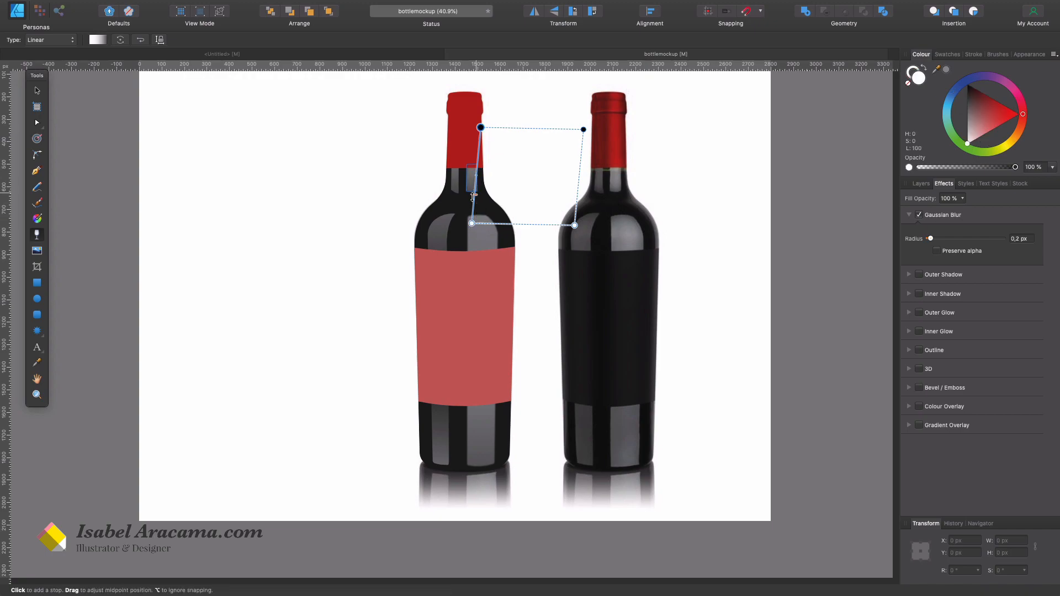
pyautogui.click(413, 184)
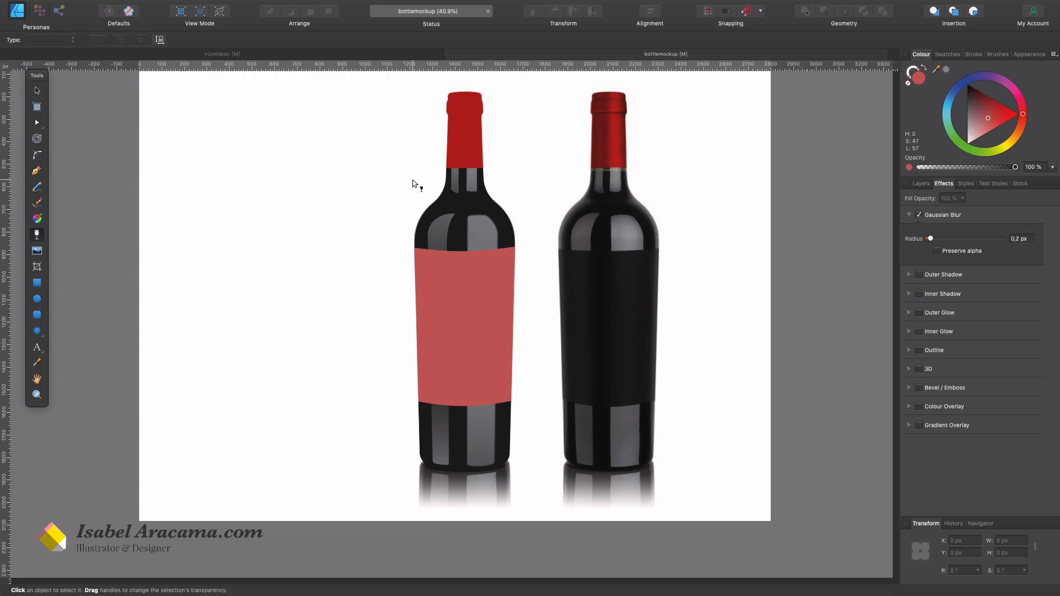
# - Apply a Gaussian Blur with a radius of 0.3 px to the left neck highlight and deselect it
pyautogui.click(474, 187)
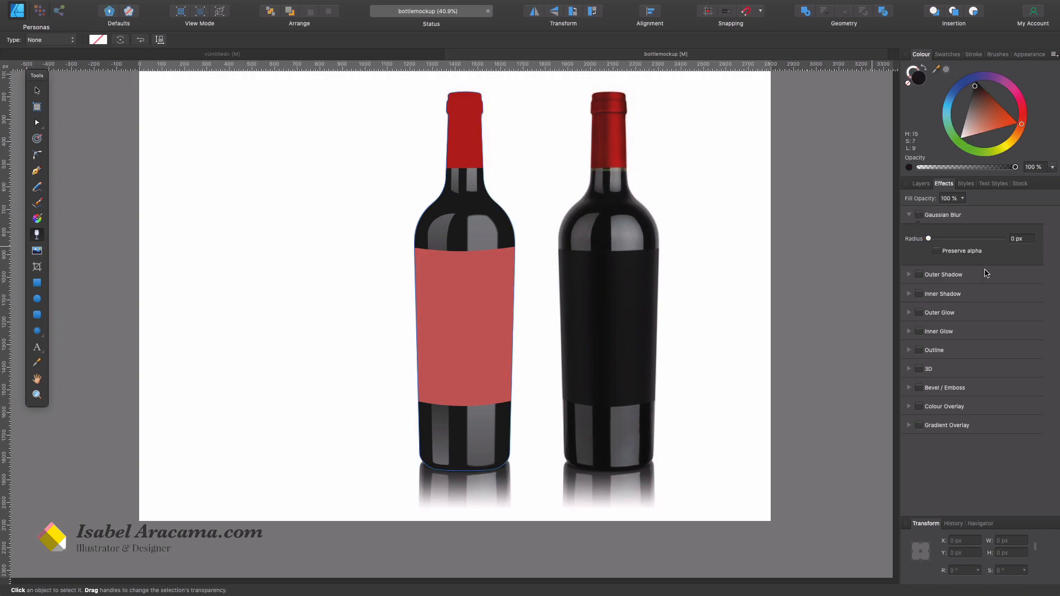
pyautogui.moveTo(931, 241); pyautogui.dragTo(937, 241)
pyautogui.press('v')
pyautogui.click(453, 183)
pyautogui.moveTo(929, 239); pyautogui.dragTo(942, 240)
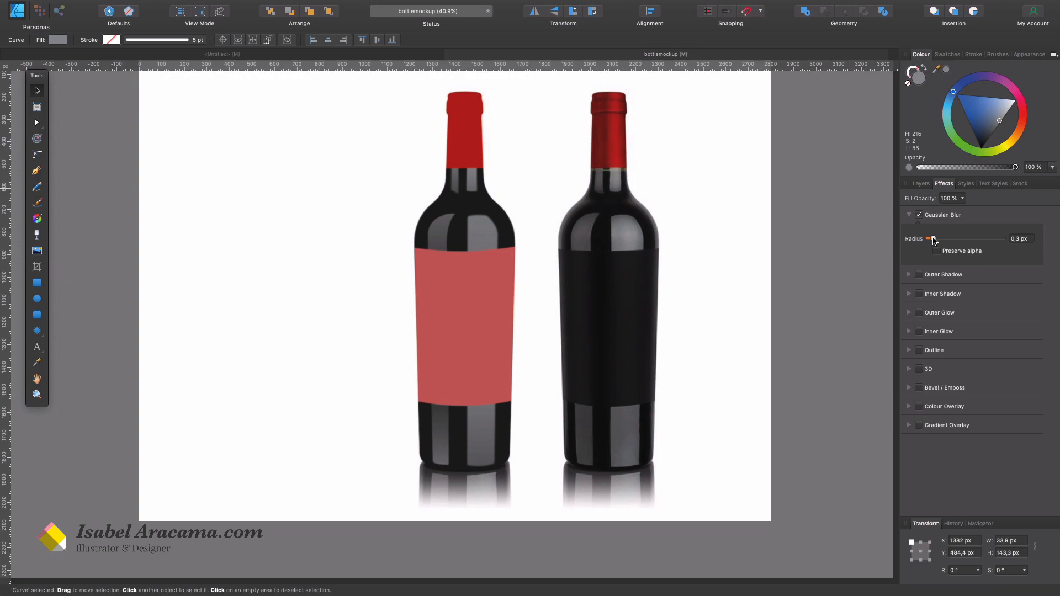
pyautogui.click(768, 246)
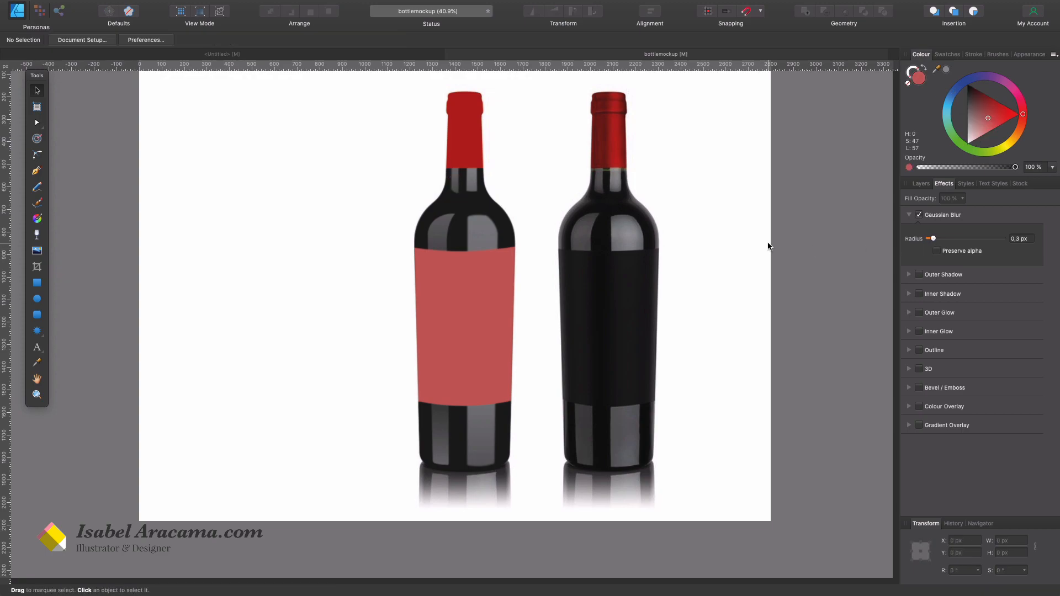
# - Recolour the bottle label to a light orange with H 34, S 77 and L 78
pyautogui.press('y')
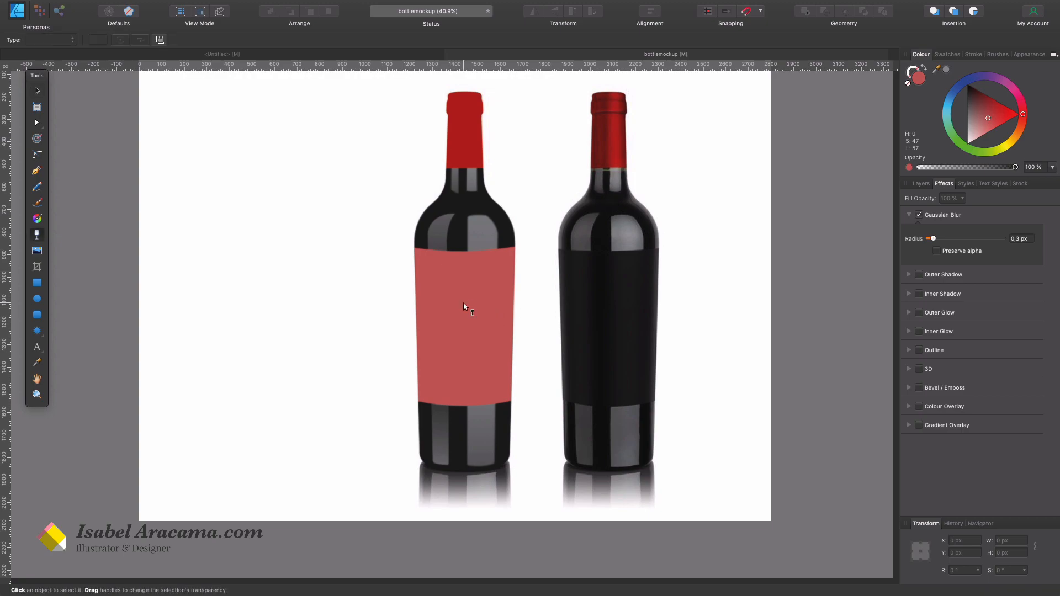
pyautogui.click(464, 307)
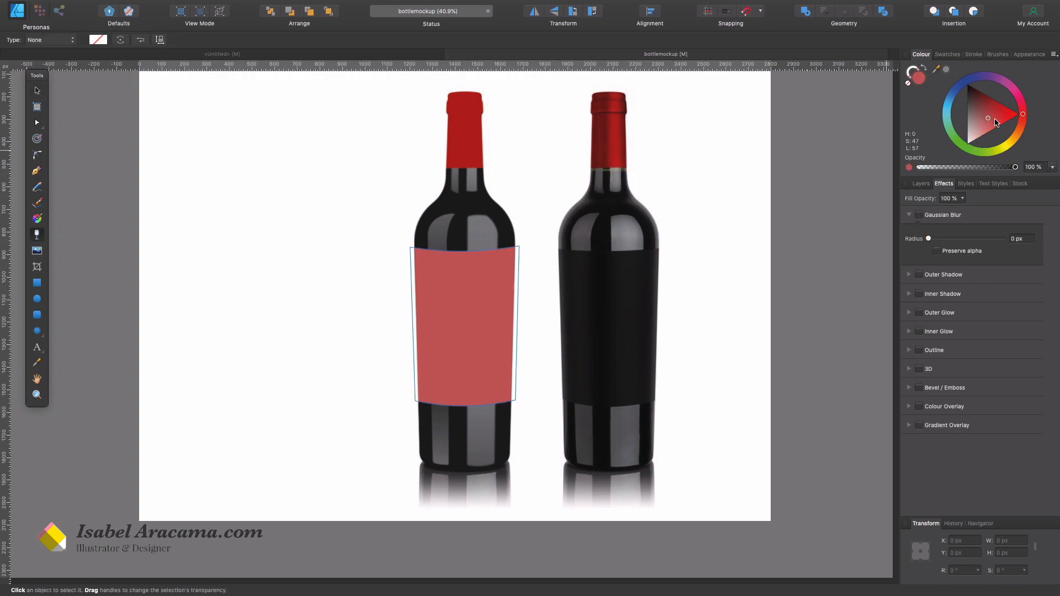
pyautogui.moveTo(989, 121)
pyautogui.mouseDown()
pyautogui.moveTo(998, 114)
pyautogui.moveTo(986, 128)
pyautogui.moveTo(997, 119)
pyautogui.moveTo(976, 122)
pyautogui.moveTo(985, 131)
pyautogui.moveTo(1028, 118)
pyautogui.moveTo(1021, 137)
pyautogui.mouseUp()
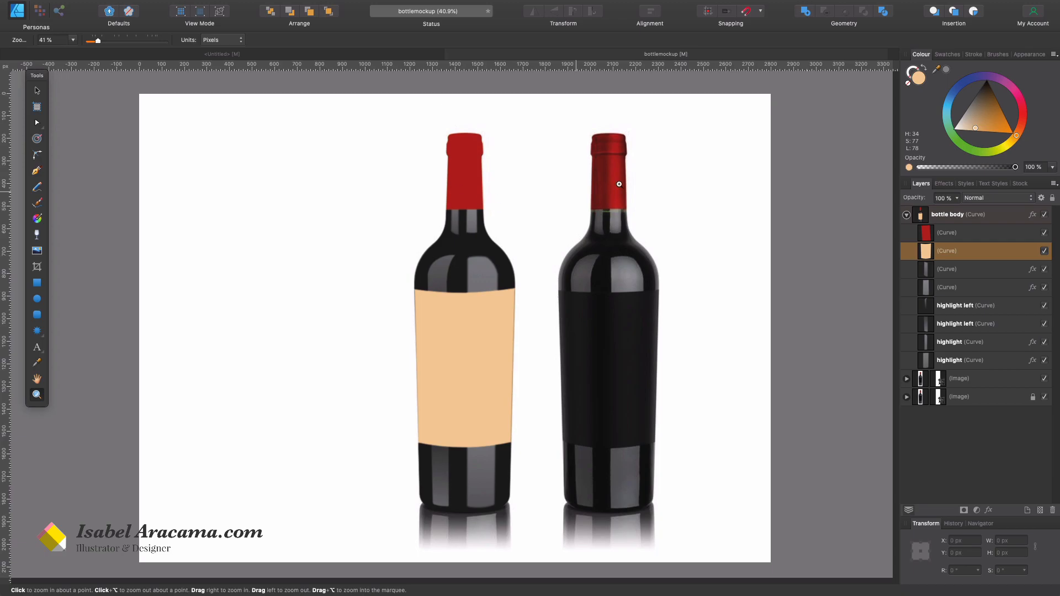
# - Draw a closed vertical strip about 42 px wide at the top over the reference bottle's red cap with the Pen tool
pyautogui.scroll(4, 516, 244)
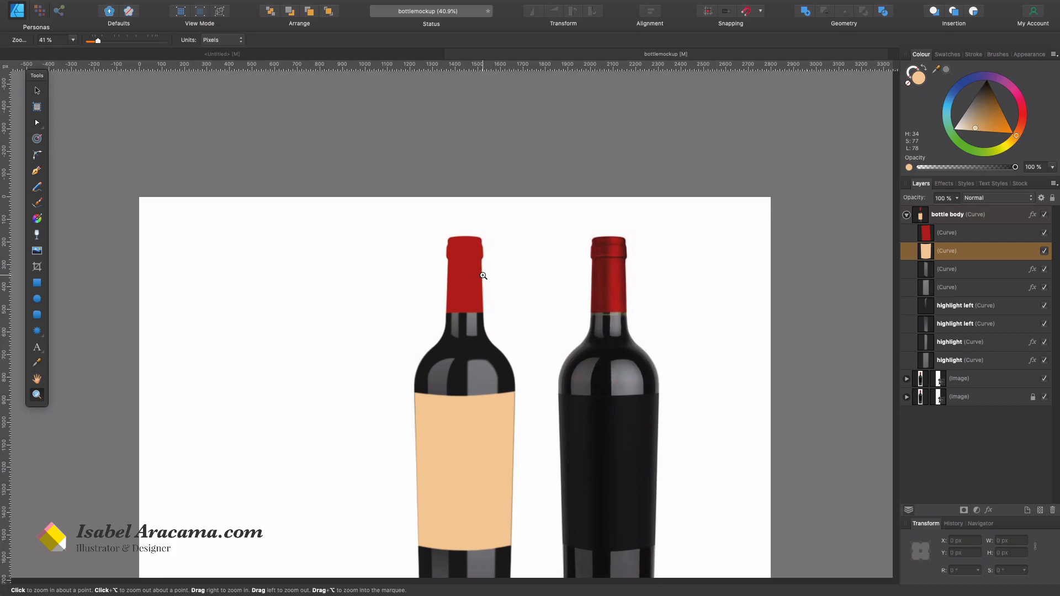
pyautogui.moveTo(490, 261); pyautogui.dragTo(735, 187)
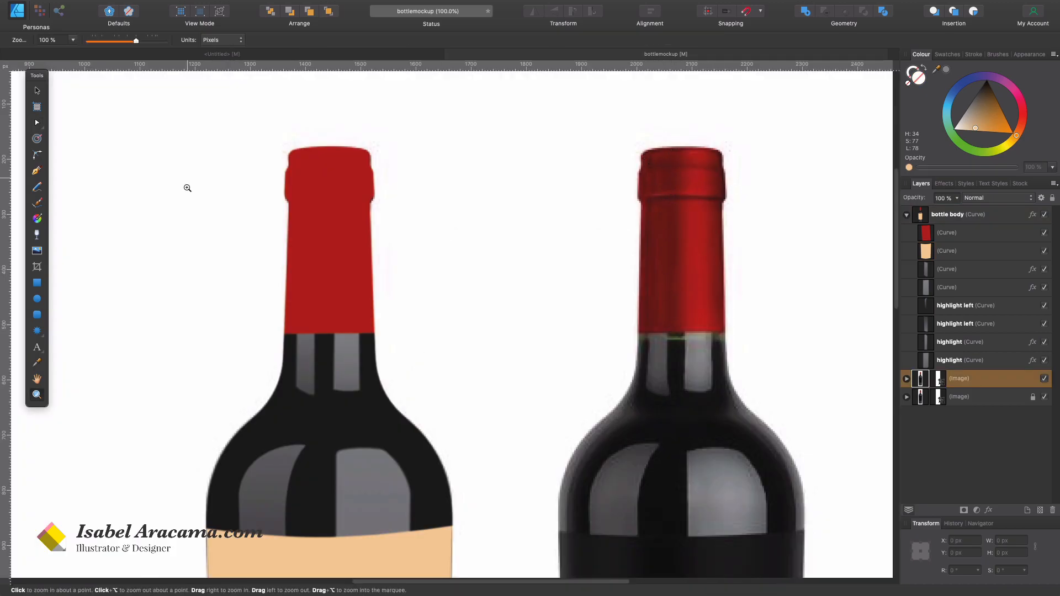
pyautogui.click(36, 171)
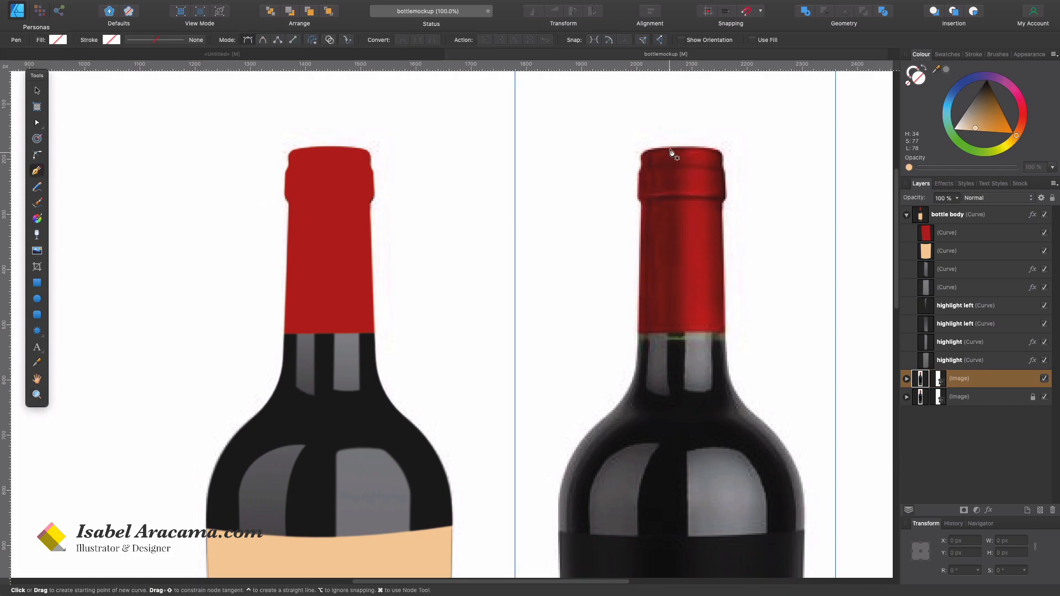
pyautogui.moveTo(658, 144); pyautogui.dragTo(681, 143)
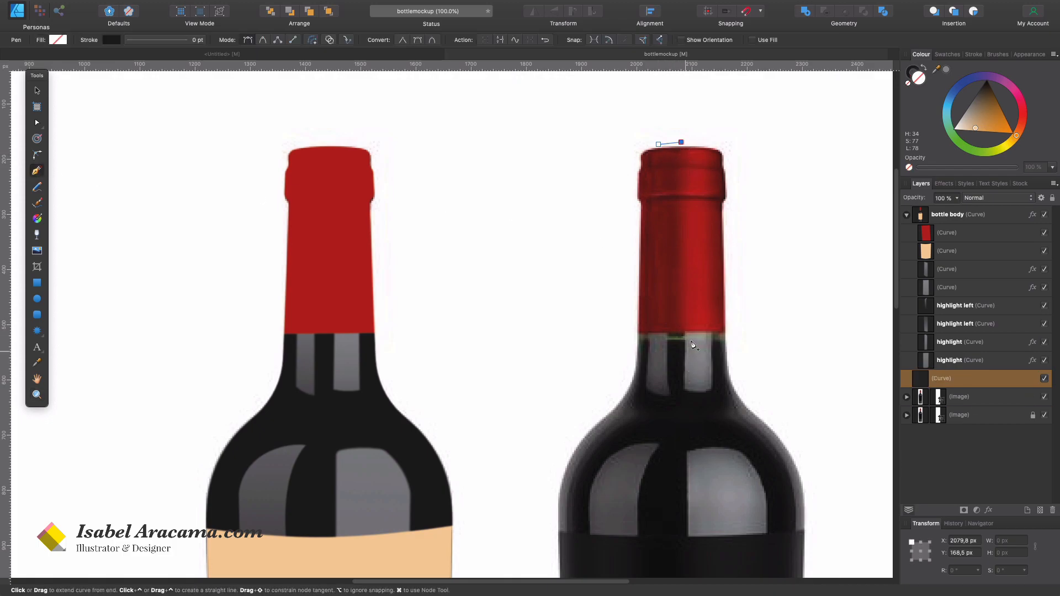
pyautogui.moveTo(685, 331); pyautogui.dragTo(664, 332)
pyautogui.click(659, 144)
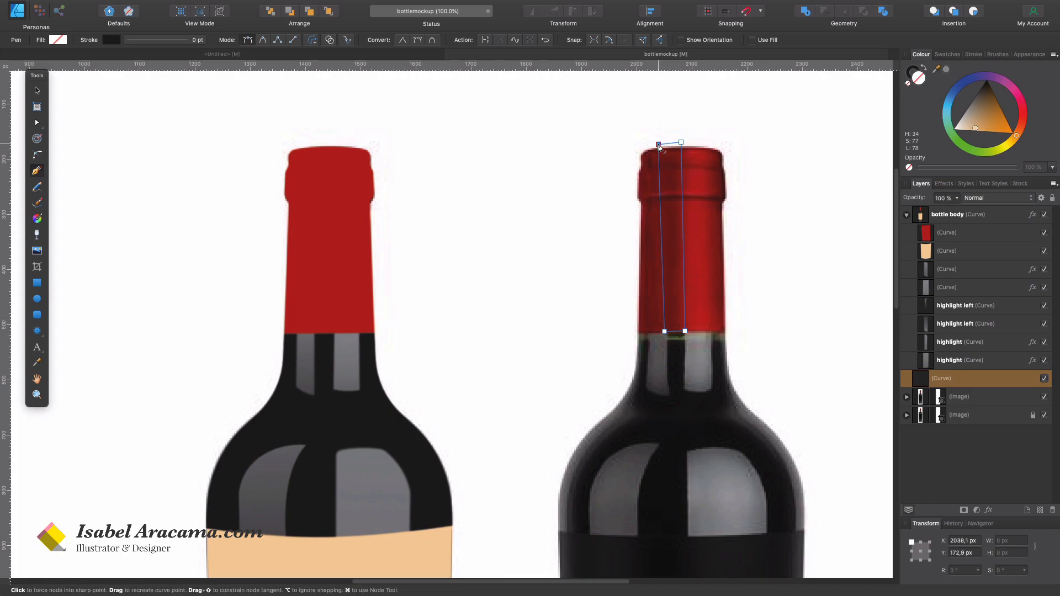
# - Narrow the cap strip by moving its upper-left and lower-right corner nodes inward
pyautogui.press('a')
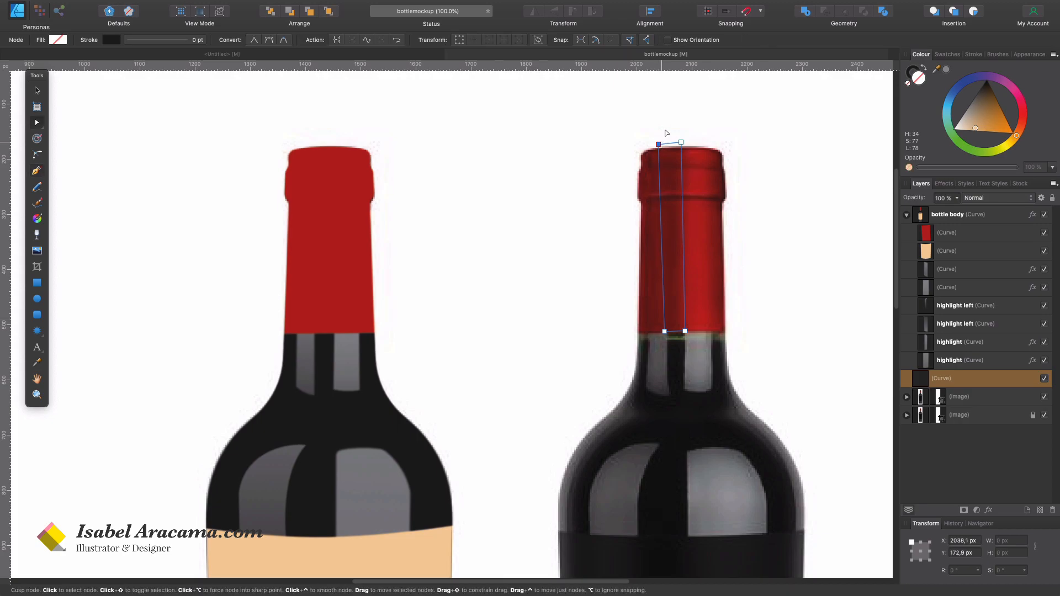
pyautogui.moveTo(659, 144); pyautogui.dragTo(665, 144)
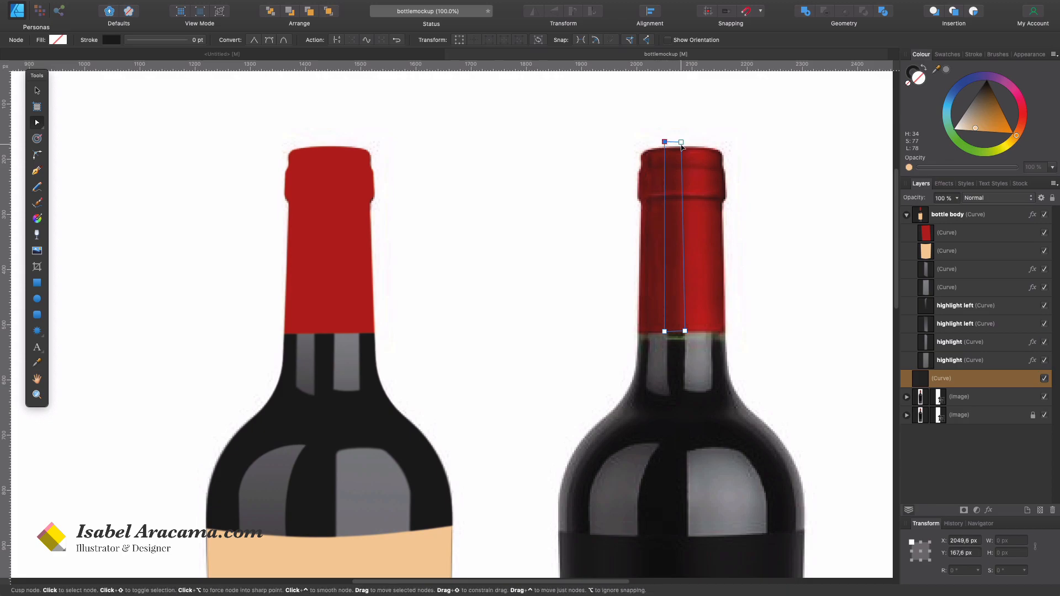
pyautogui.moveTo(685, 332); pyautogui.dragTo(681, 332)
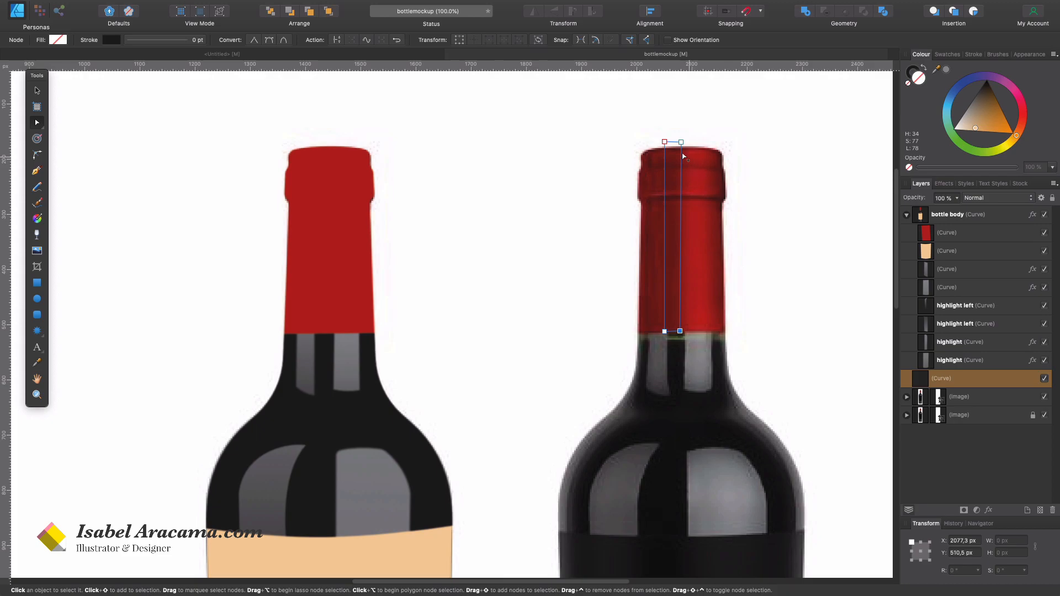
# - Move the strip's upper-right node slightly inward and place the strip over the vector bottle's red cap
pyautogui.moveTo(682, 142); pyautogui.dragTo(679, 143)
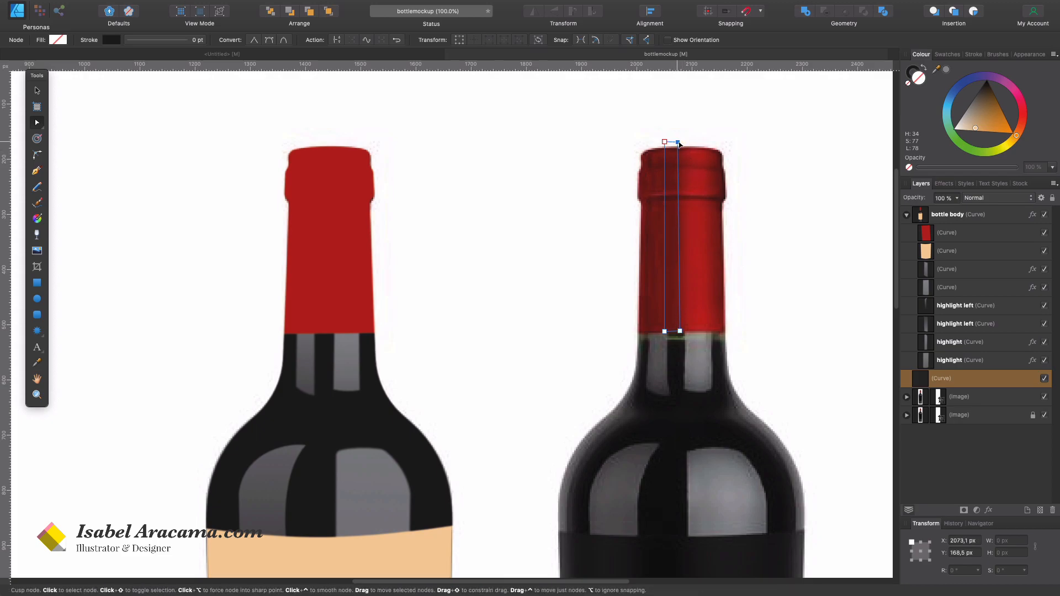
pyautogui.press('v')
pyautogui.moveTo(676, 224); pyautogui.dragTo(316, 236)
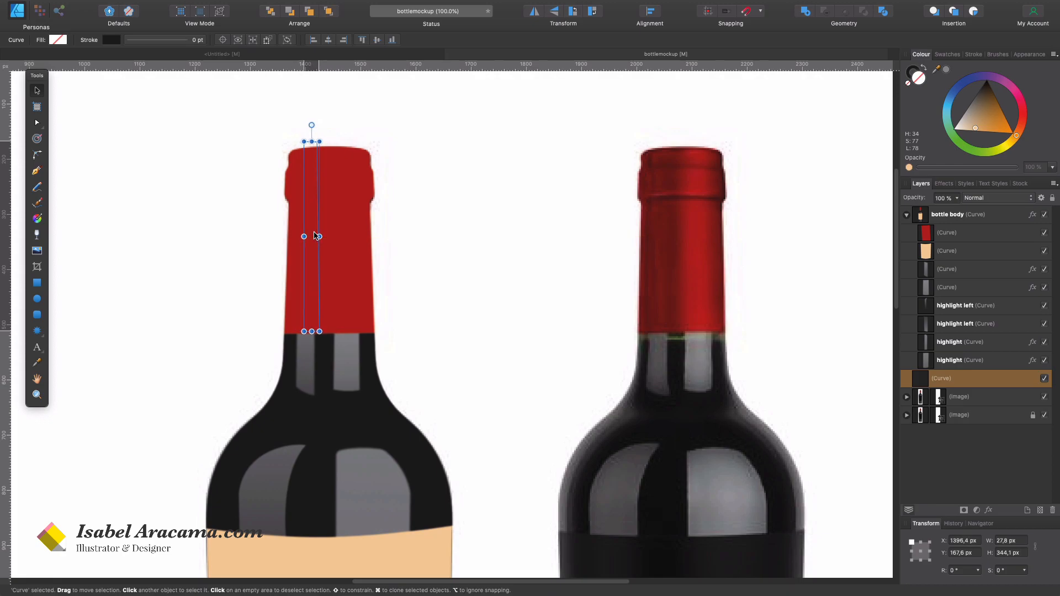
# - Fill the strip with a dark red sampled from the reference cap and clip it inside the bottle body above the cap
pyautogui.click(58, 39)
pyautogui.moveTo(194, 53); pyautogui.dragTo(673, 231)
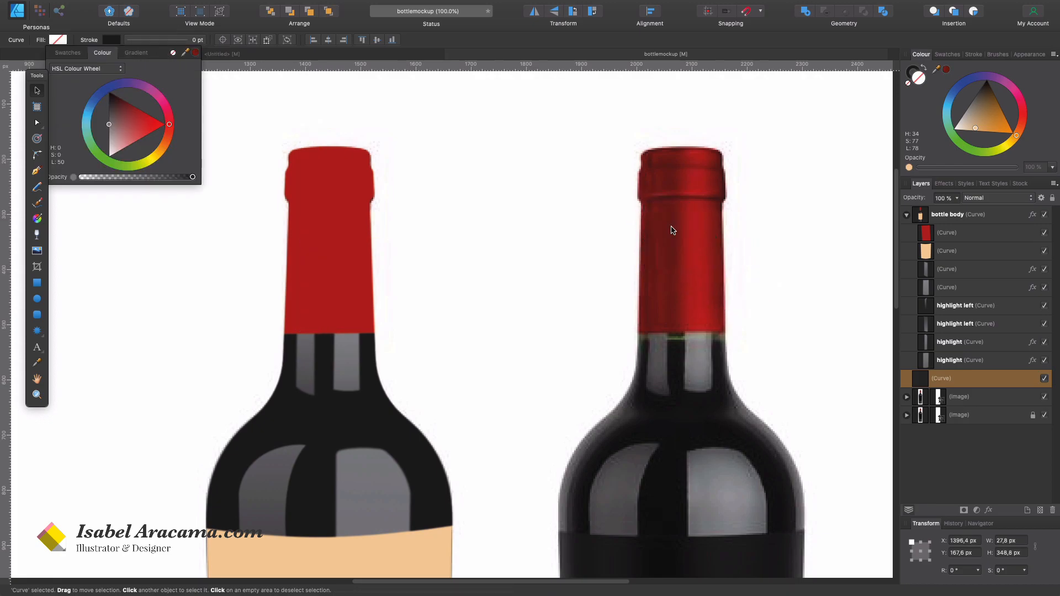
pyautogui.click(196, 52)
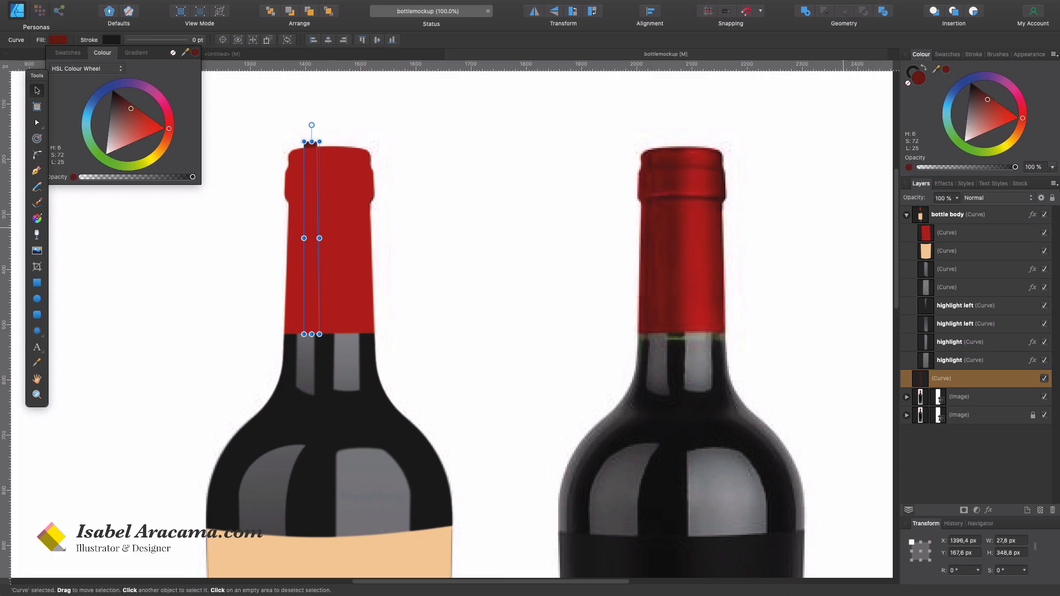
pyautogui.moveTo(976, 385); pyautogui.dragTo(880, 228)
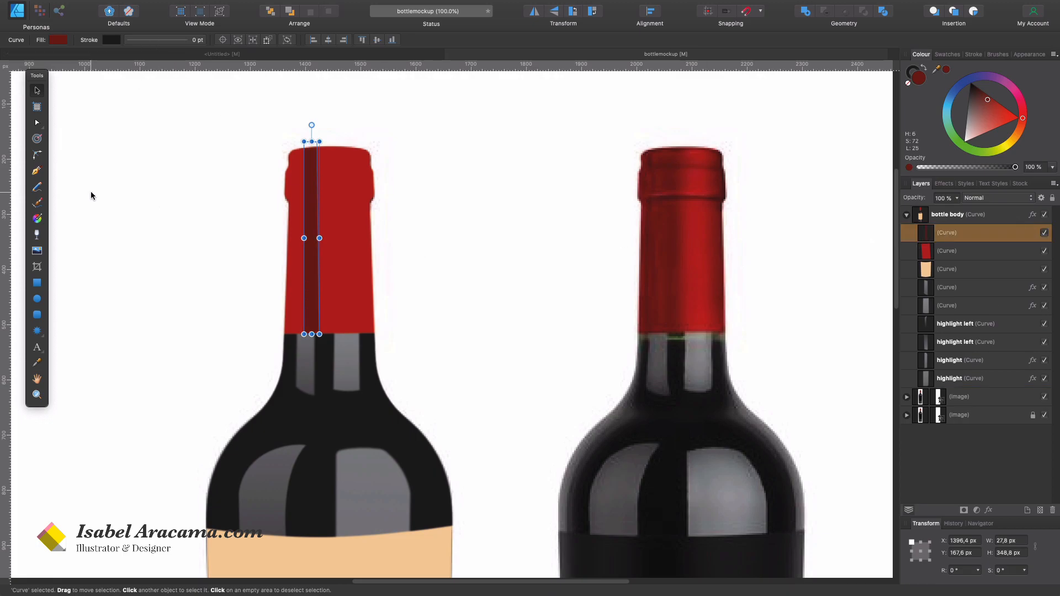
# - Duplicate the dark red strip, narrow the copy to about 8.3 px wide and place it near the cap's left edge
pyautogui.press('super+j')
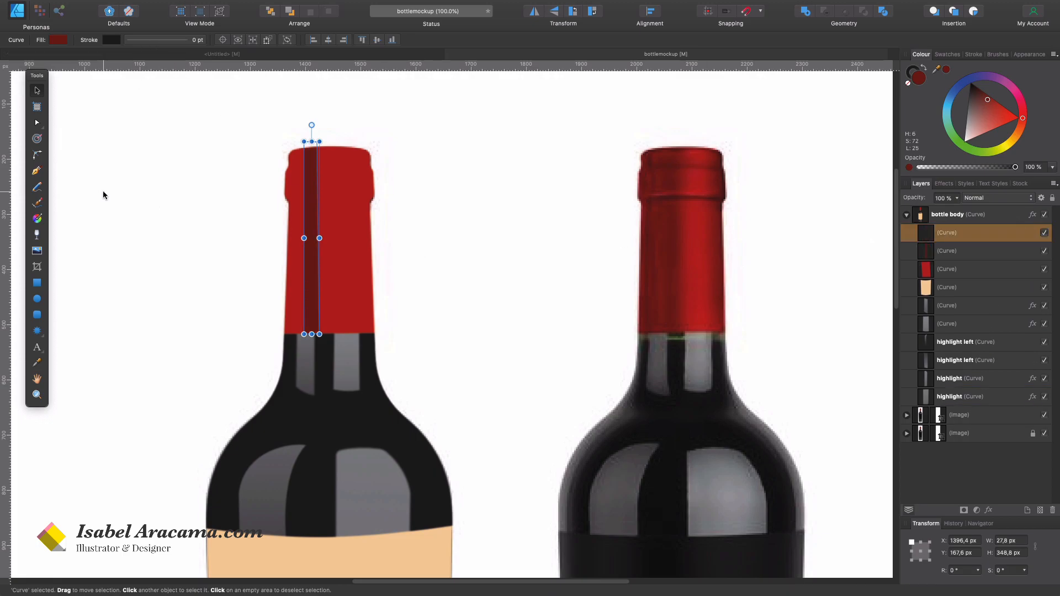
pyautogui.moveTo(320, 238); pyautogui.dragTo(296, 217)
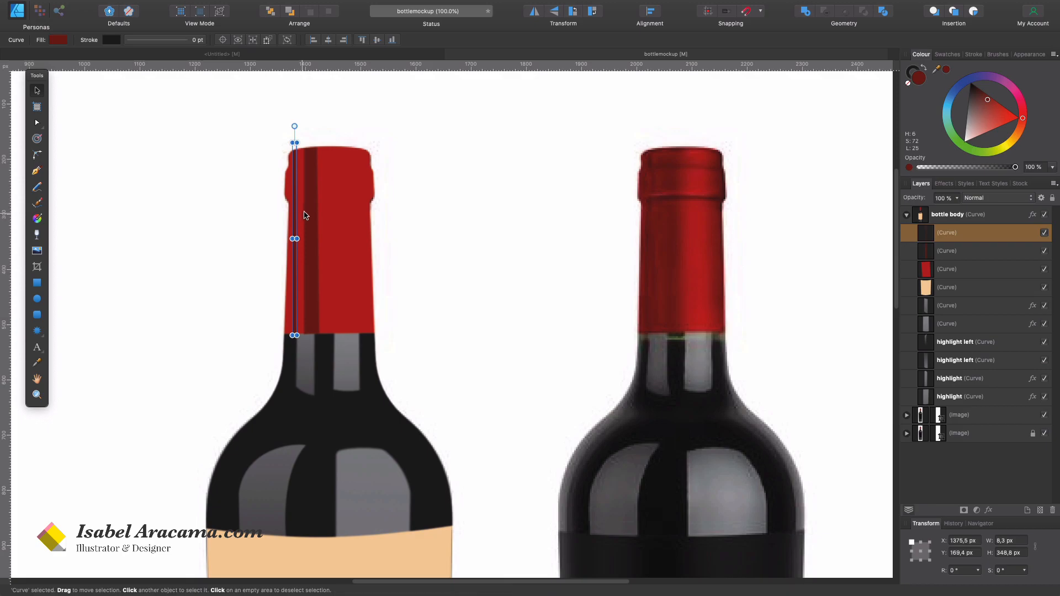
# - Apply a 6.6 px Gaussian Blur to both cap strips and darken their fill to H 6, S 75, L 16
pyautogui.keyDown('shift'); pyautogui.click(306, 216); pyautogui.keyUp('shift')
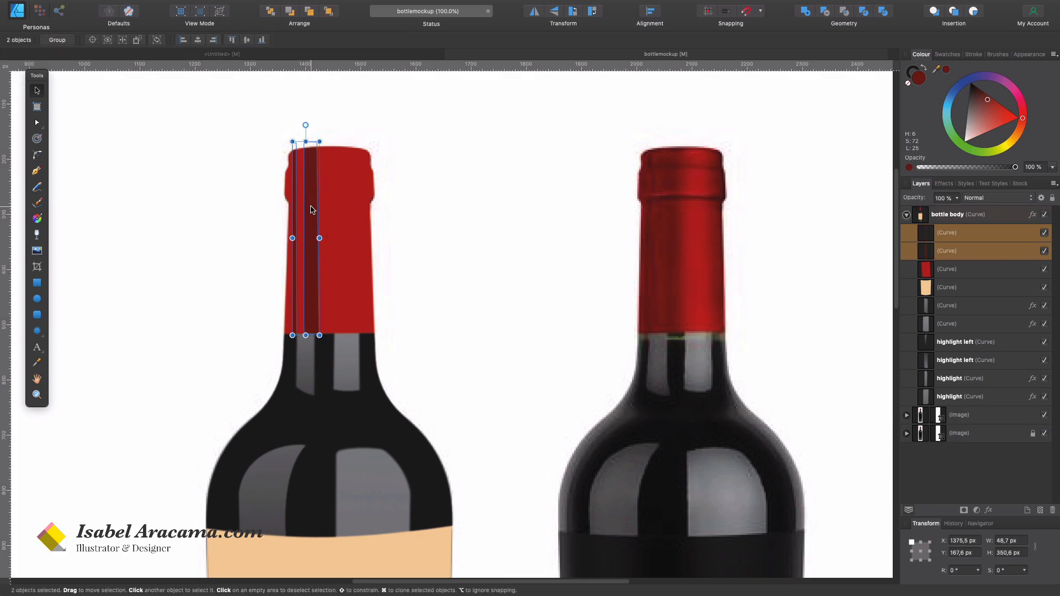
pyautogui.click(943, 183)
pyautogui.moveTo(929, 239); pyautogui.dragTo(957, 239)
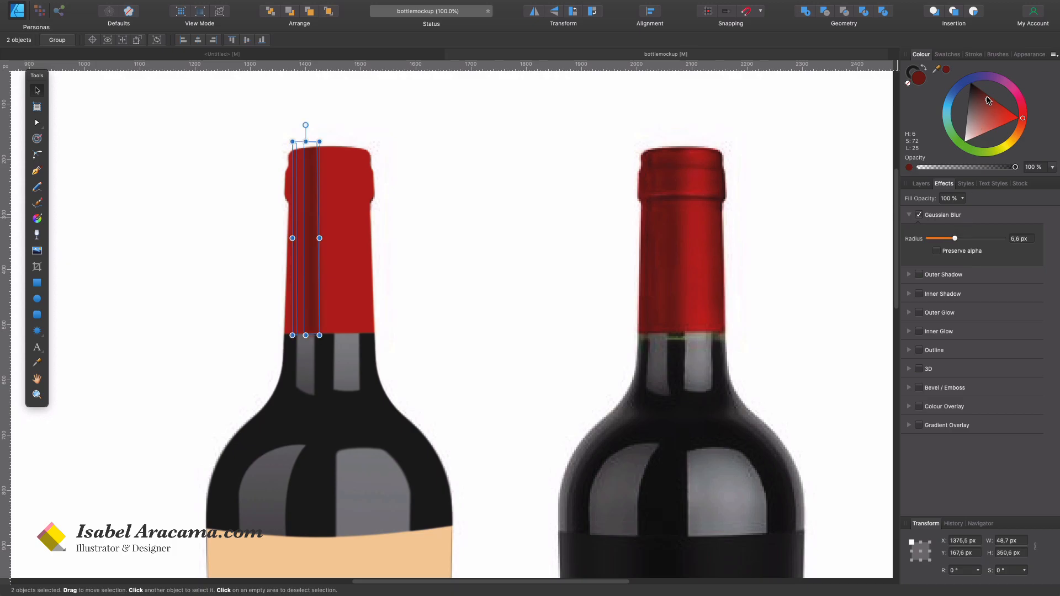
pyautogui.moveTo(987, 98); pyautogui.dragTo(983, 95)
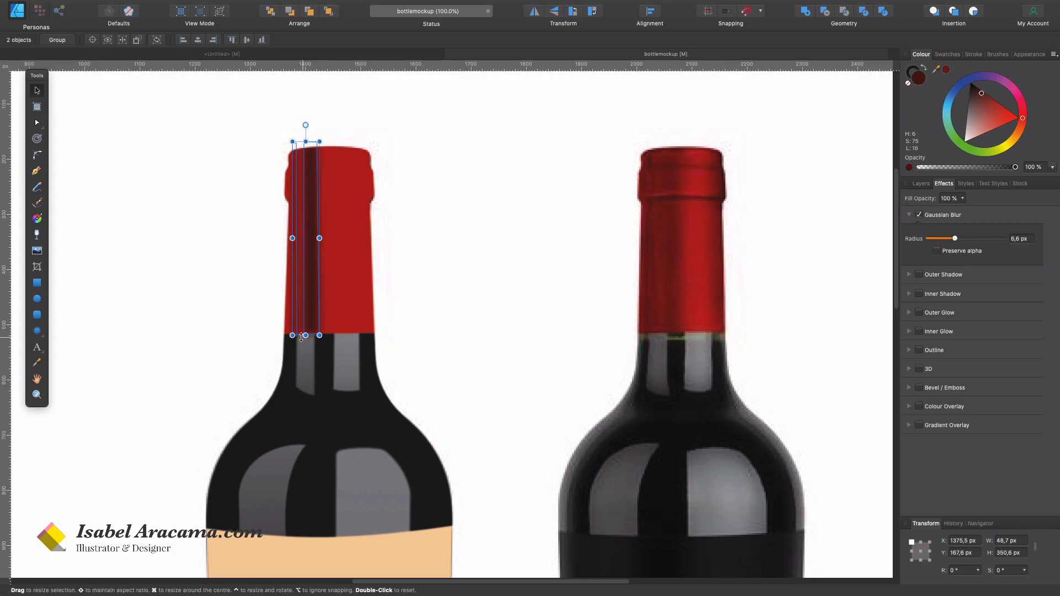
# - Extend both strips below the cap to about 380 px high and clip them inside the red cap curve
pyautogui.moveTo(307, 333); pyautogui.dragTo(306, 352)
pyautogui.click(920, 184)
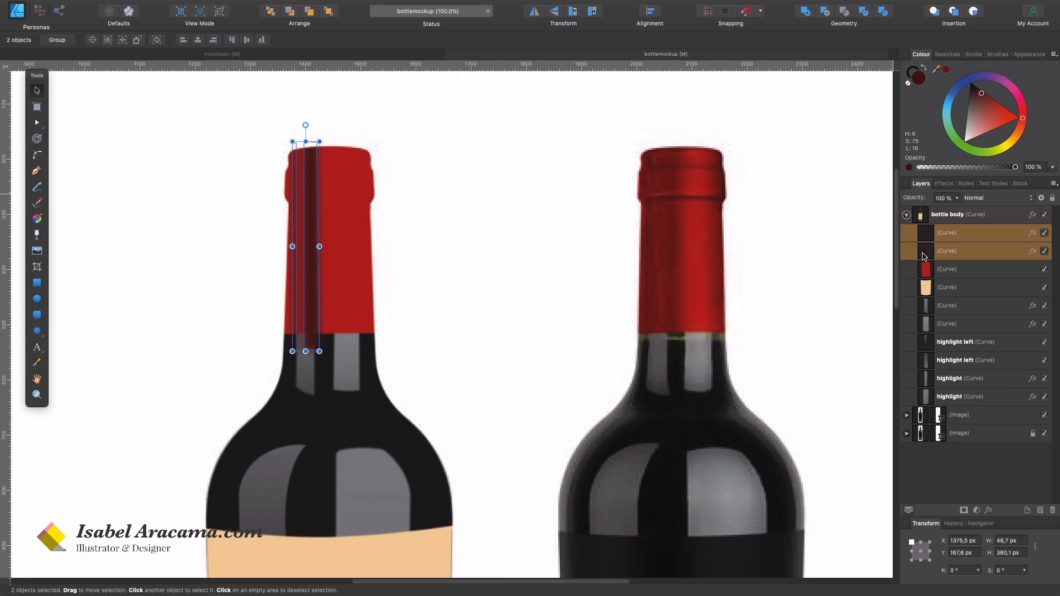
pyautogui.moveTo(929, 255); pyautogui.dragTo(1000, 274)
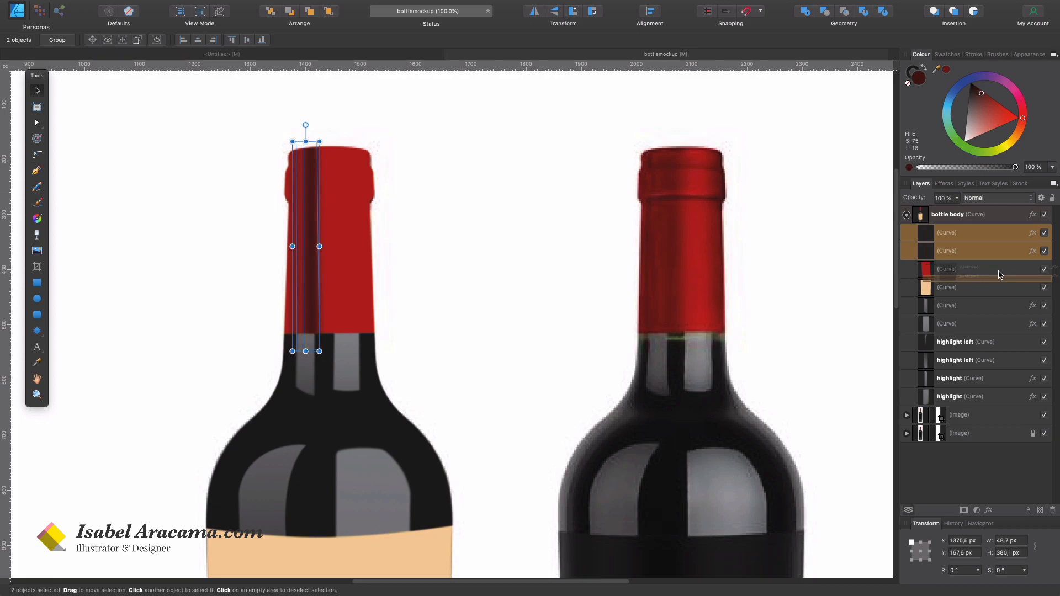
pyautogui.moveTo(1000, 275); pyautogui.dragTo(999, 275)
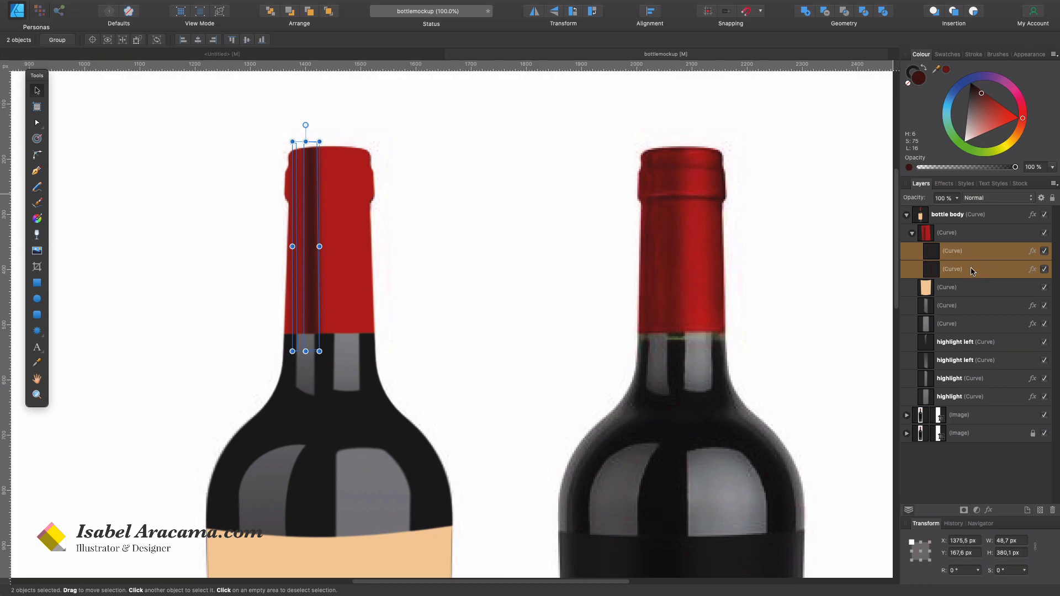
pyautogui.click(277, 344)
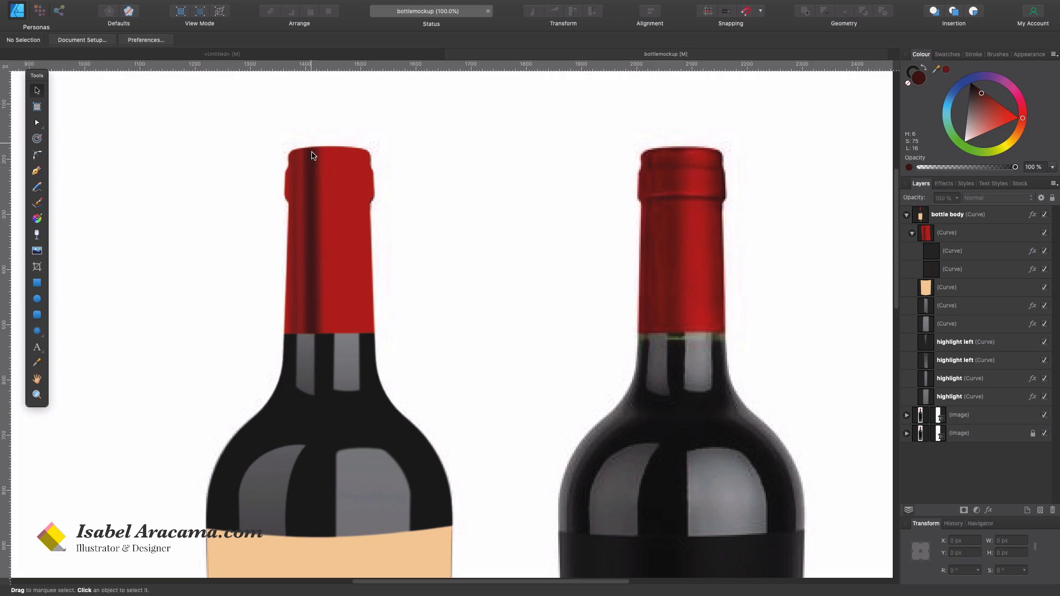
# - Duplicate the wider cap shadow strip and move the copy to the cap's right edge
pyautogui.click(315, 247)
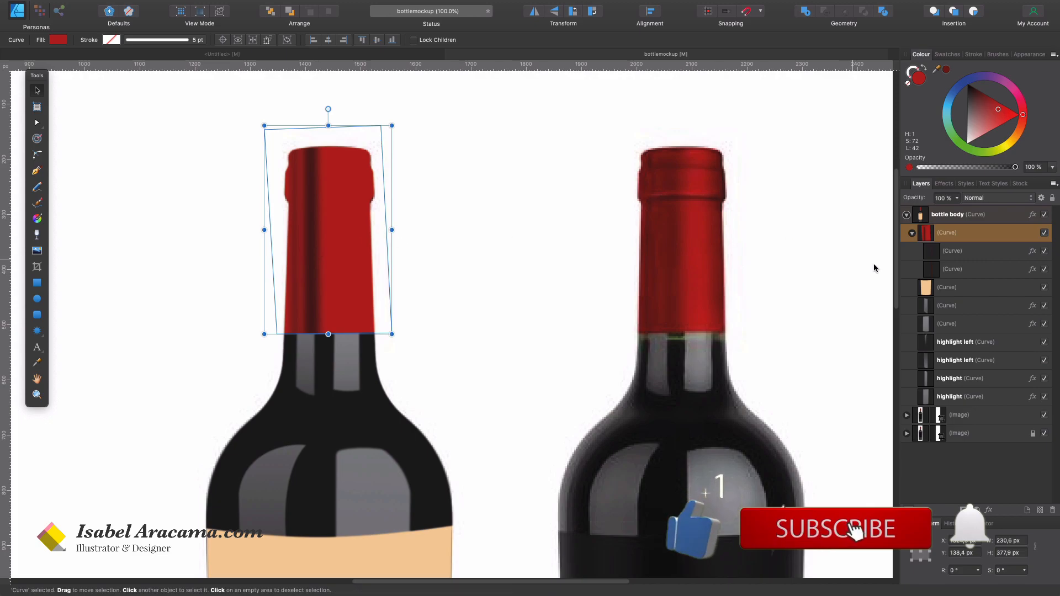
pyautogui.click(971, 255)
pyautogui.click(973, 270)
pyautogui.press('super+j')
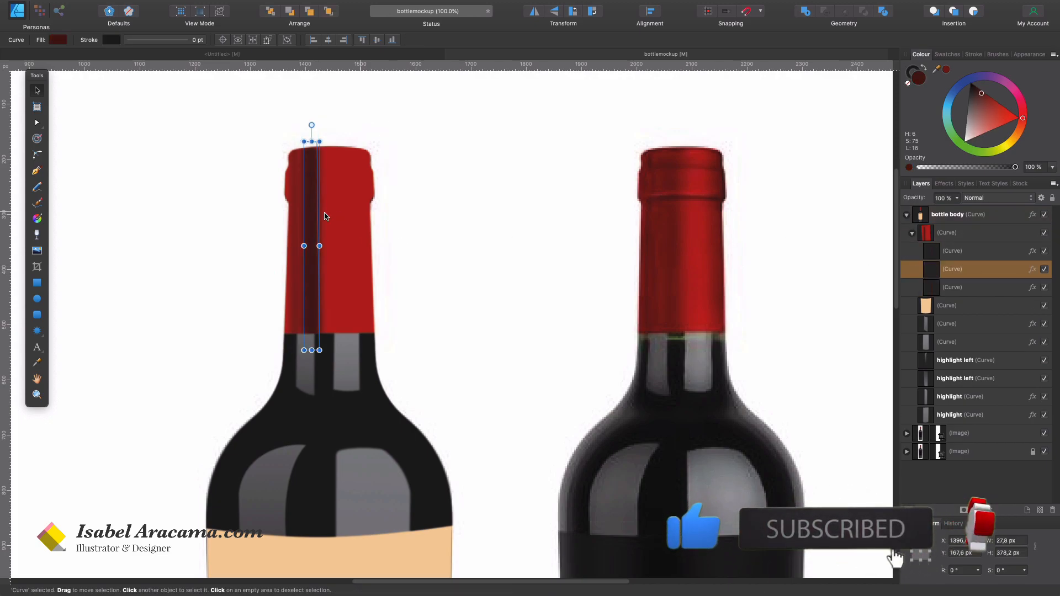
pyautogui.press('a')
pyautogui.press('v')
pyautogui.moveTo(312, 220); pyautogui.dragTo(374, 217)
# - Darken the right-edge strip to H 6, S 100, L 9 and raise its Gaussian Blur radius to 12.1 px
pyautogui.moveTo(982, 97); pyautogui.dragTo(979, 90)
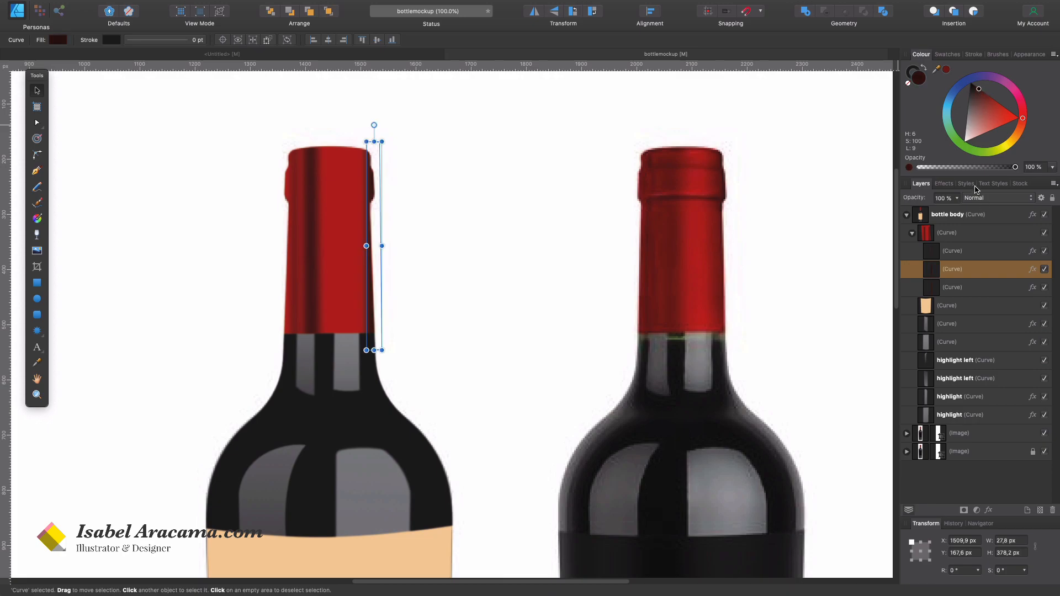
pyautogui.click(944, 184)
pyautogui.moveTo(955, 240); pyautogui.dragTo(962, 240)
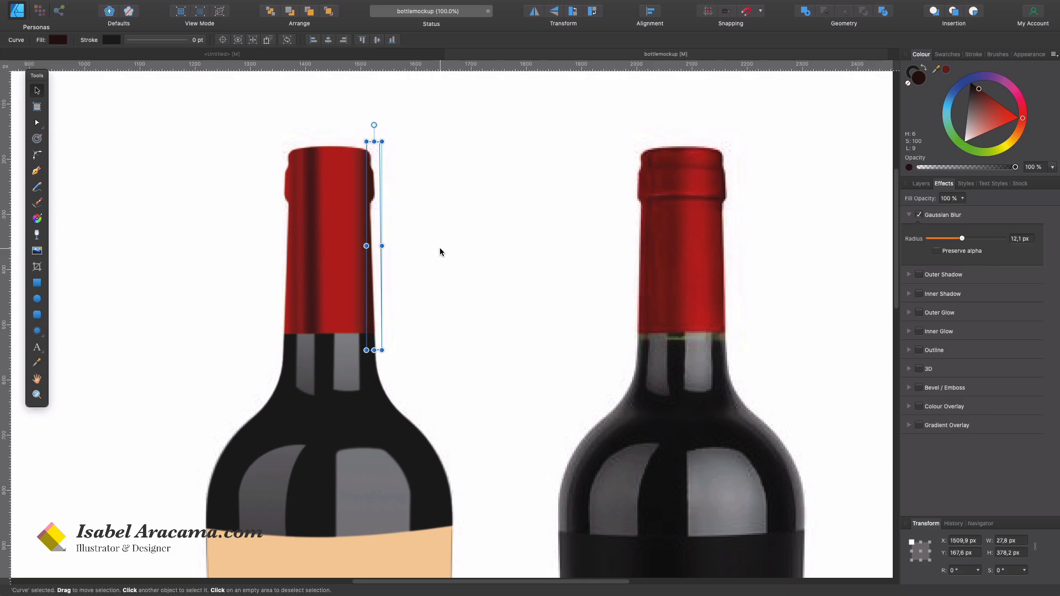
# - Try a 3.1 px blur on the right-edge strip, shifting it 10 px right and pulling its upper-left node to the cap edge
pyautogui.moveTo(963, 238); pyautogui.dragTo(948, 239)
pyautogui.hotkey('shift', 'Right')
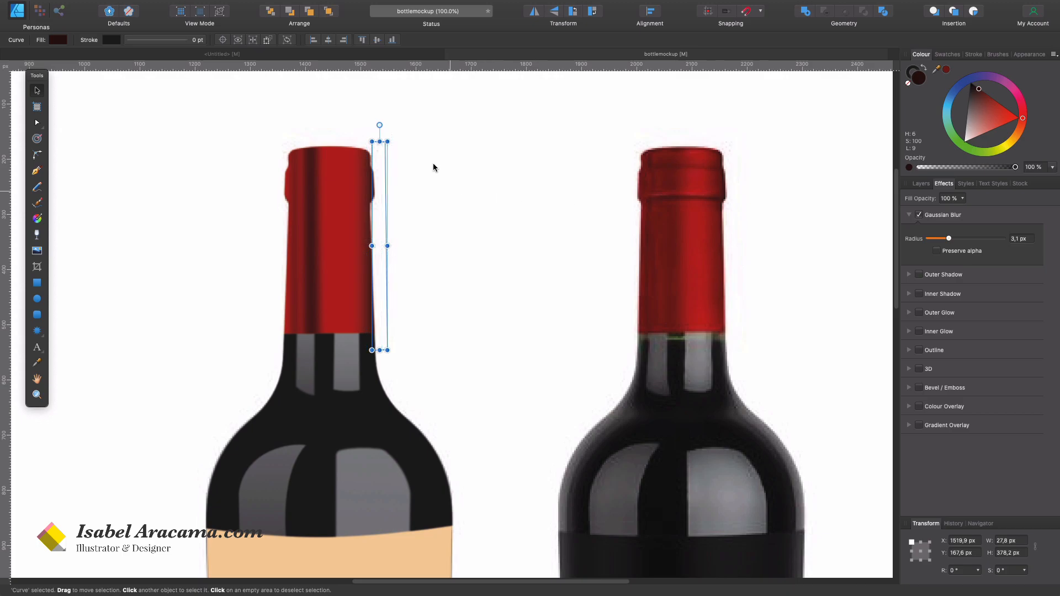
pyautogui.press('a')
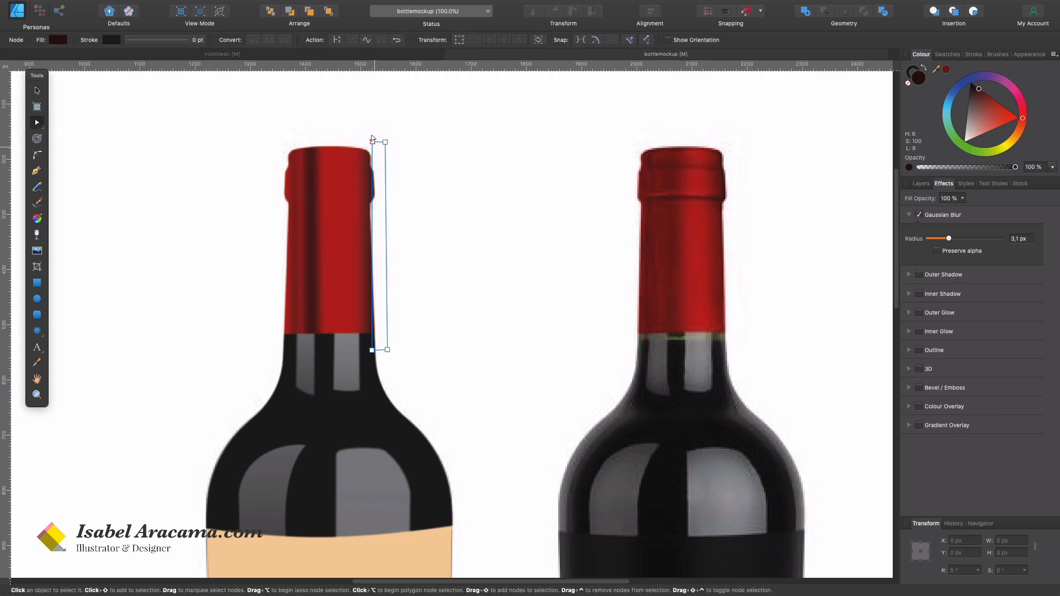
pyautogui.click(372, 142)
pyautogui.moveTo(372, 142)
pyautogui.mouseDown()
pyautogui.moveTo(357, 135)
pyautogui.moveTo(370, 168)
pyautogui.moveTo(368, 155)
pyautogui.mouseUp()
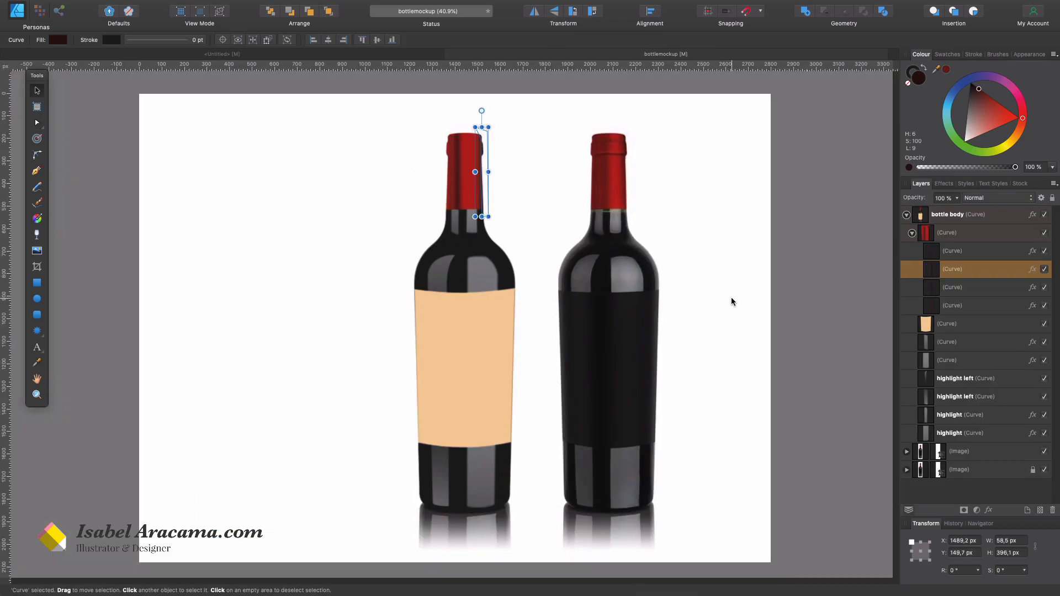
pyautogui.click(731, 299)
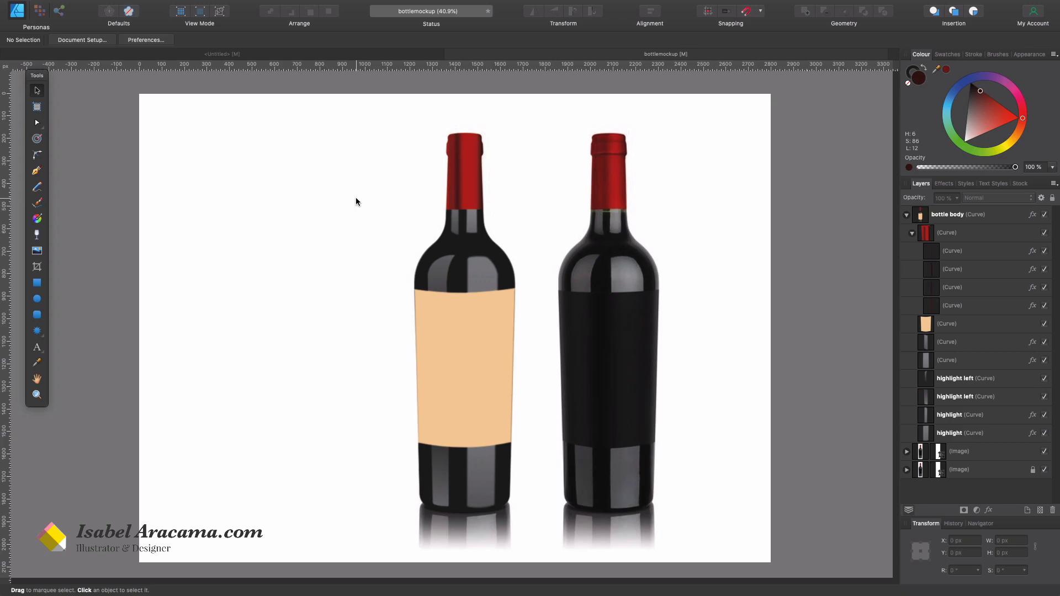
# - Duplicate the right-edge shadow strip, rotate the copy 90° and place it horizontally across the cap's top rim
pyautogui.scroll(2, 473, 257)
pyautogui.press('z')
pyautogui.click(498, 175)
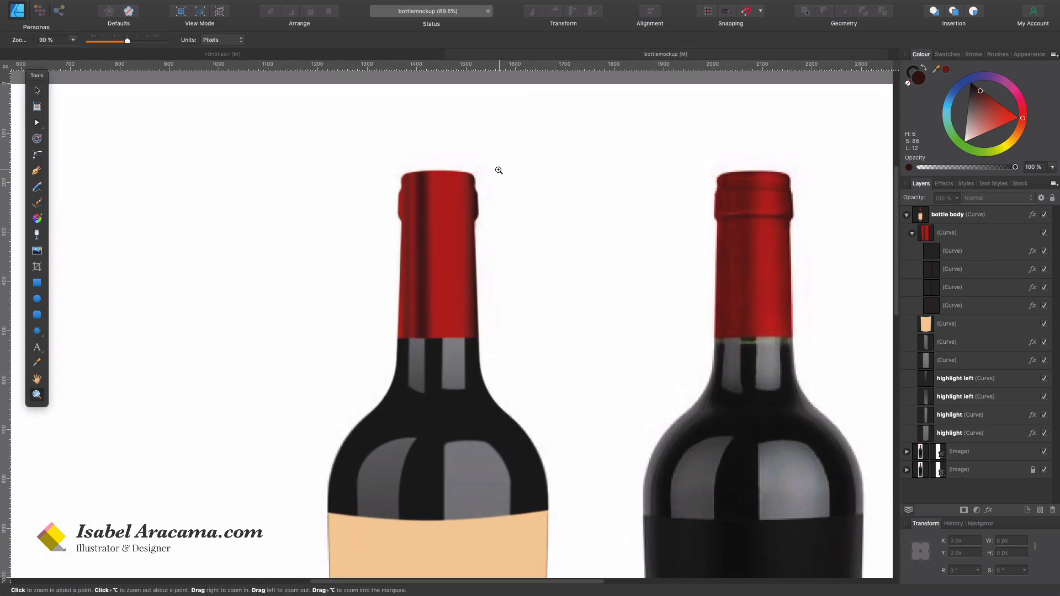
pyautogui.moveTo(499, 170); pyautogui.dragTo(653, 168)
pyautogui.moveTo(629, 233); pyautogui.dragTo(493, 227)
pyautogui.press('space')
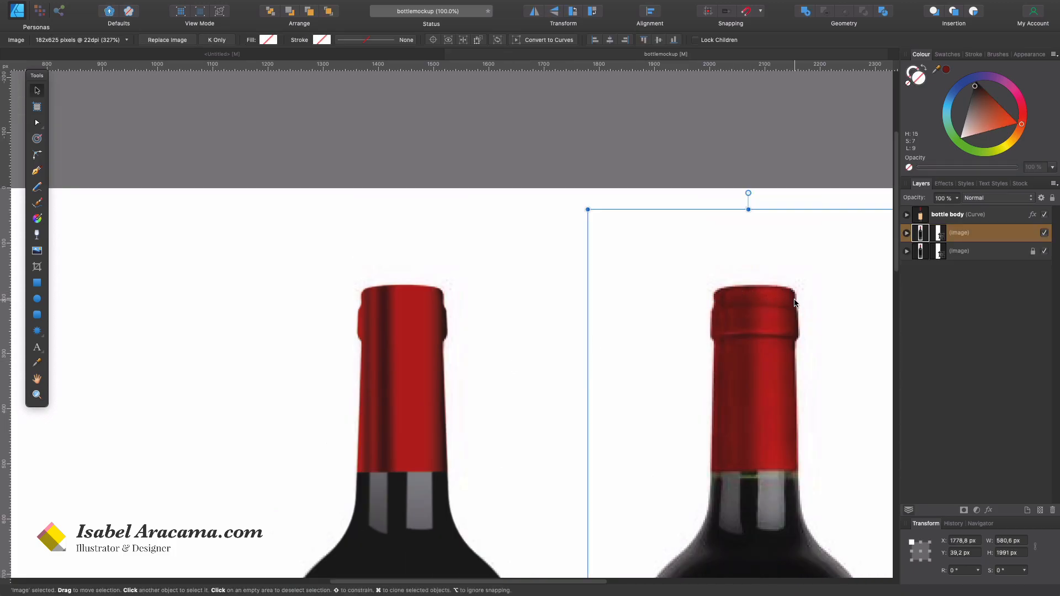
pyautogui.click(442, 366)
pyautogui.click(990, 253)
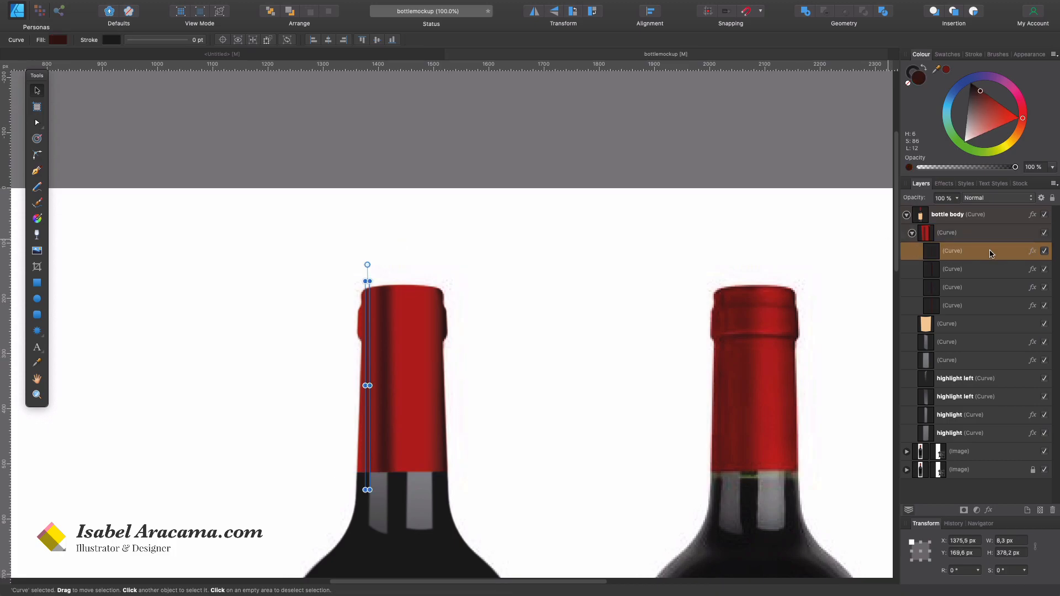
pyautogui.click(988, 287)
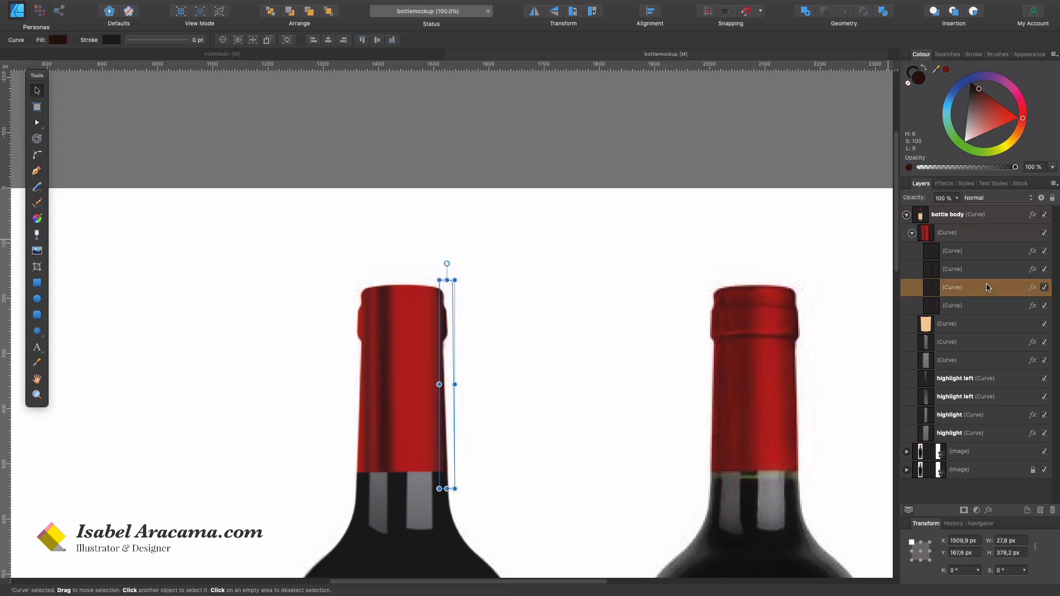
pyautogui.press('super+j')
pyautogui.moveTo(447, 263); pyautogui.dragTo(274, 374)
pyautogui.moveTo(466, 386); pyautogui.dragTo(425, 286)
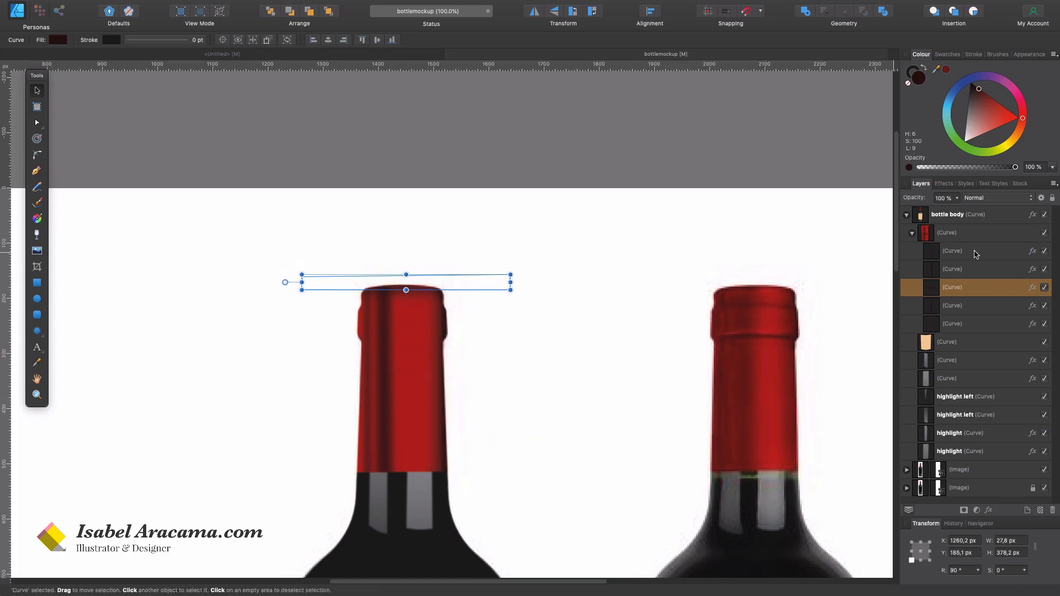
# - Reduce the Gaussian Blur radius of the horizontal rim strip to 0.8 px and deselect it
pyautogui.click(944, 183)
pyautogui.moveTo(963, 242); pyautogui.dragTo(943, 243)
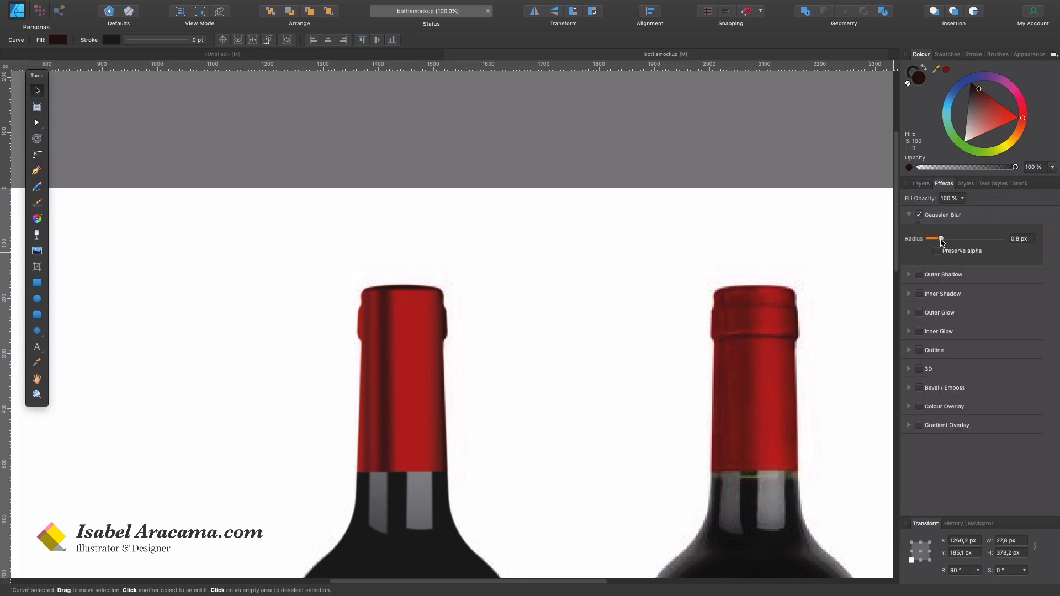
pyautogui.click(540, 279)
# - Add two nodes on the rim strip's lower edge and move them down to the cap's upper-left and upper-right corners
pyautogui.press('z')
pyautogui.moveTo(399, 289); pyautogui.dragTo(779, 227)
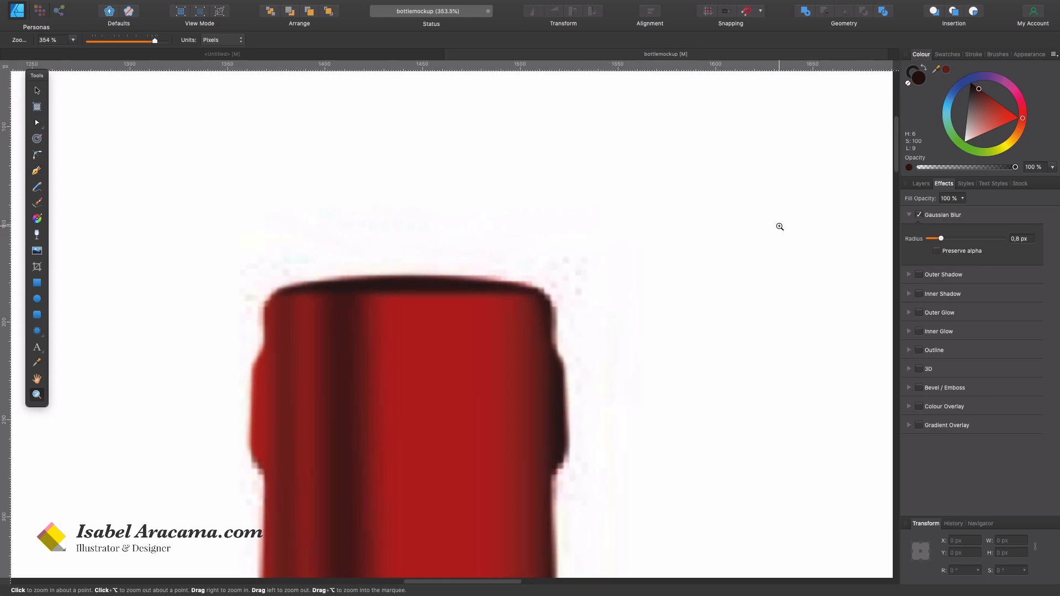
pyautogui.press('a')
pyautogui.click(267, 294)
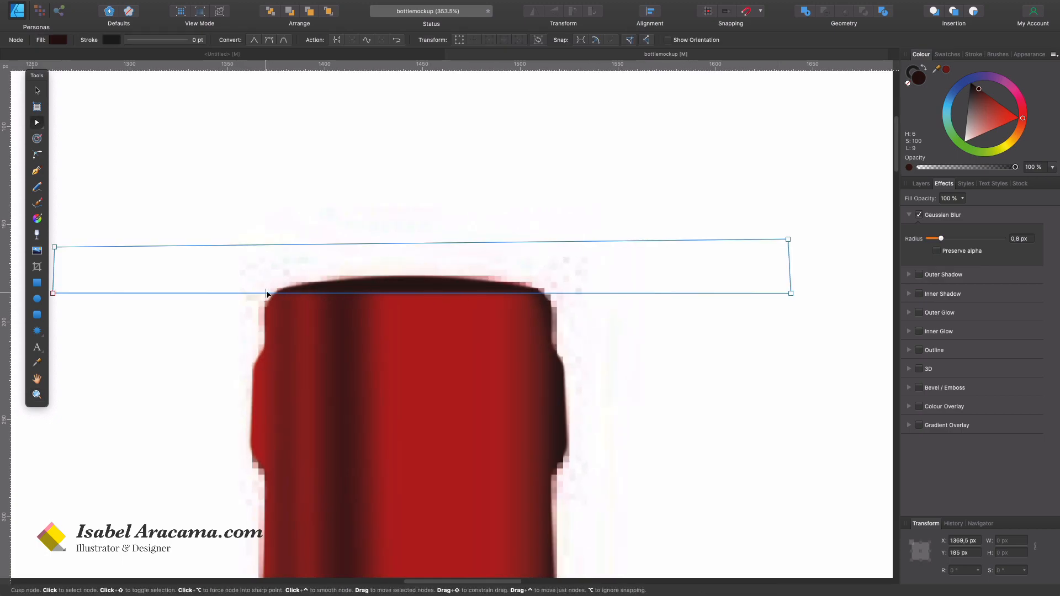
pyautogui.moveTo(267, 294); pyautogui.dragTo(257, 303)
pyautogui.click(551, 298)
pyautogui.moveTo(550, 299); pyautogui.dragTo(553, 306)
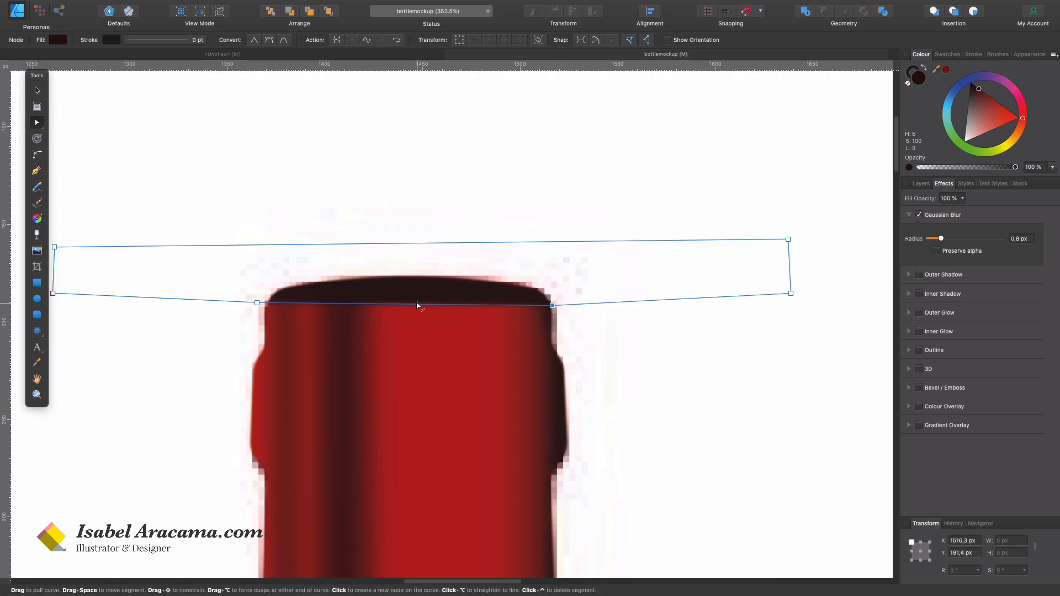
# - Bend the rim strip's lower edge upward along the cap's top curve and add a node at its centre
pyautogui.moveTo(417, 304); pyautogui.dragTo(422, 284)
pyautogui.click(423, 282)
pyautogui.moveTo(552, 305); pyautogui.dragTo(551, 304)
# - Shorten the rim strip by moving its overhanging right and left end nodes in close to the cap's sides
pyautogui.moveTo(832, 224); pyautogui.dragTo(734, 320)
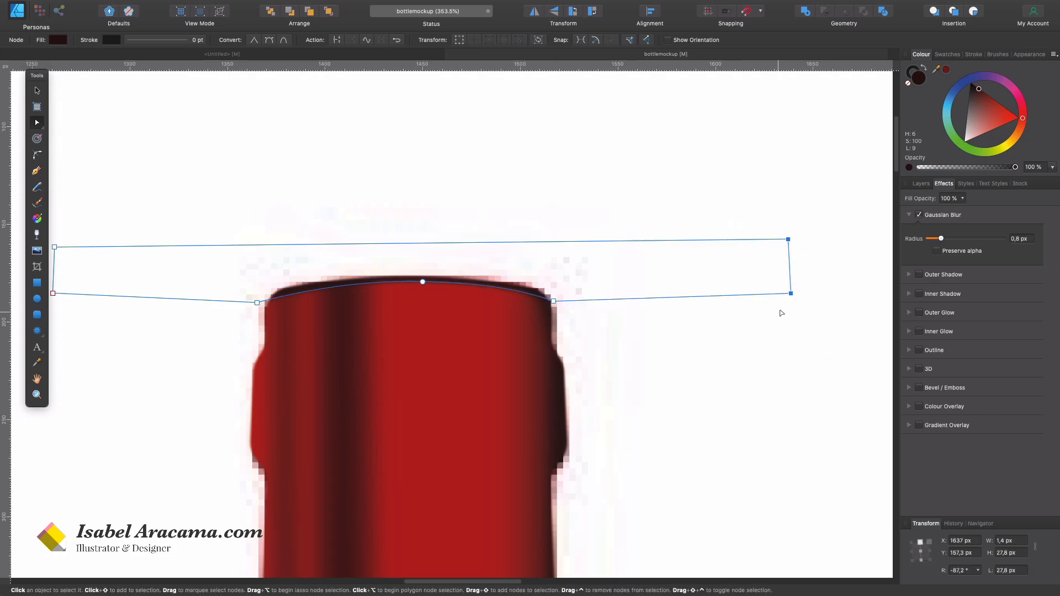
pyautogui.moveTo(791, 293); pyautogui.dragTo(575, 302)
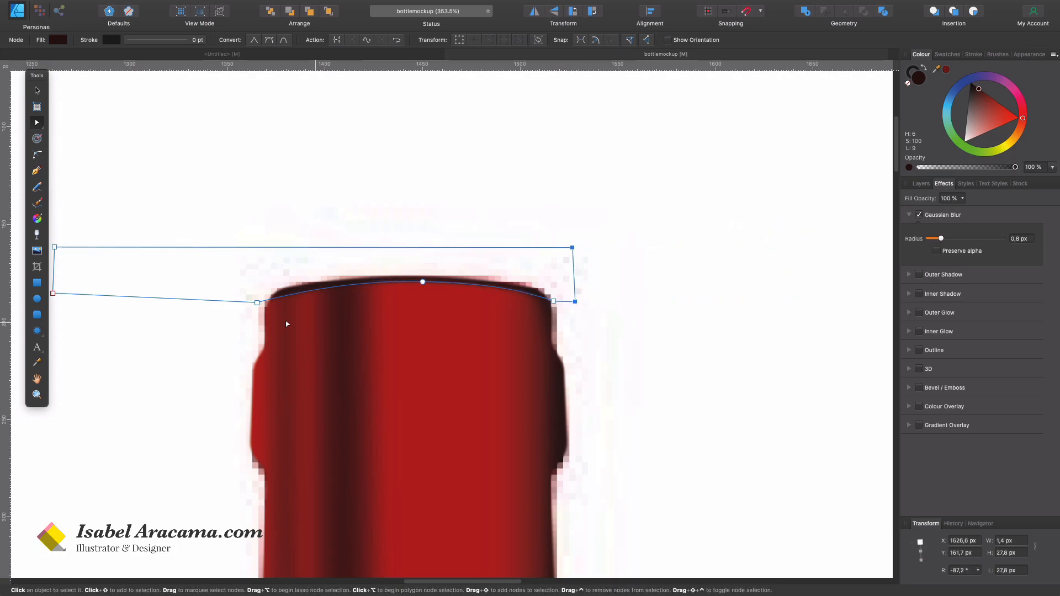
pyautogui.moveTo(85, 231); pyautogui.dragTo(246, 299)
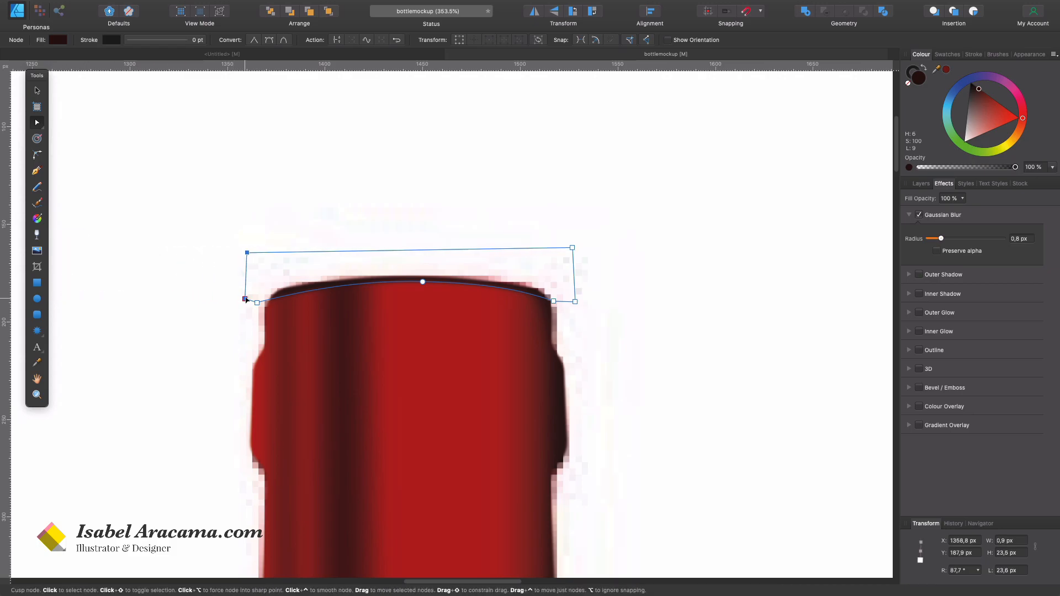
# - Delete the rim strip's outer lower-left node, lower its top nodes toward the rim and move the right end nodes inward
pyautogui.click(247, 299)
pyautogui.press('Delete')
pyautogui.moveTo(224, 244); pyautogui.dragTo(641, 267)
pyautogui.moveTo(573, 248); pyautogui.dragTo(570, 320)
pyautogui.hotkey('shift', 'Left')
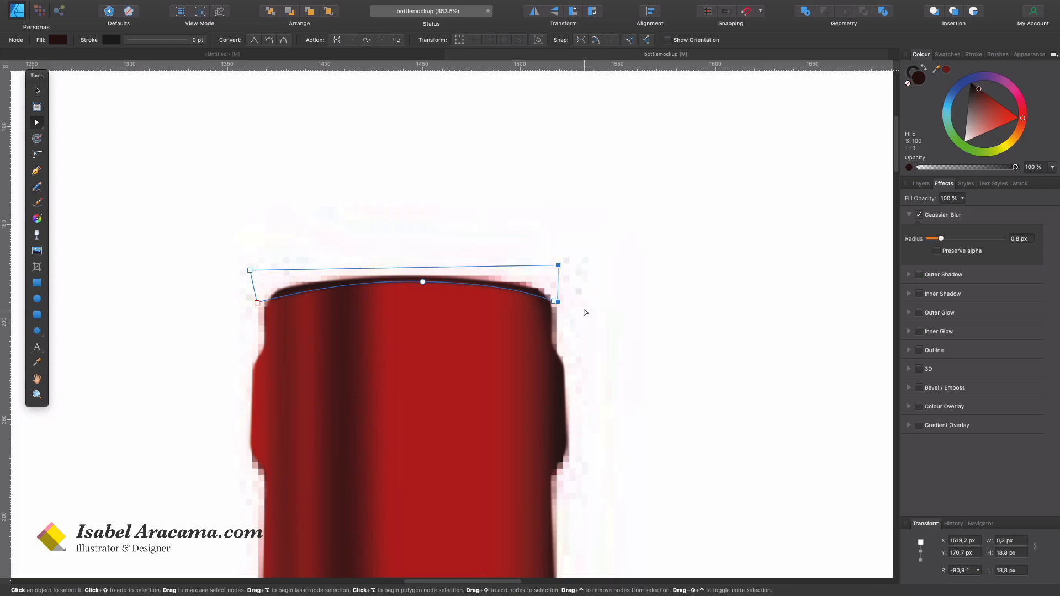
# - Move the rim strip's right end nodes slightly outward and remove its outer lower-right node
pyautogui.click(565, 306)
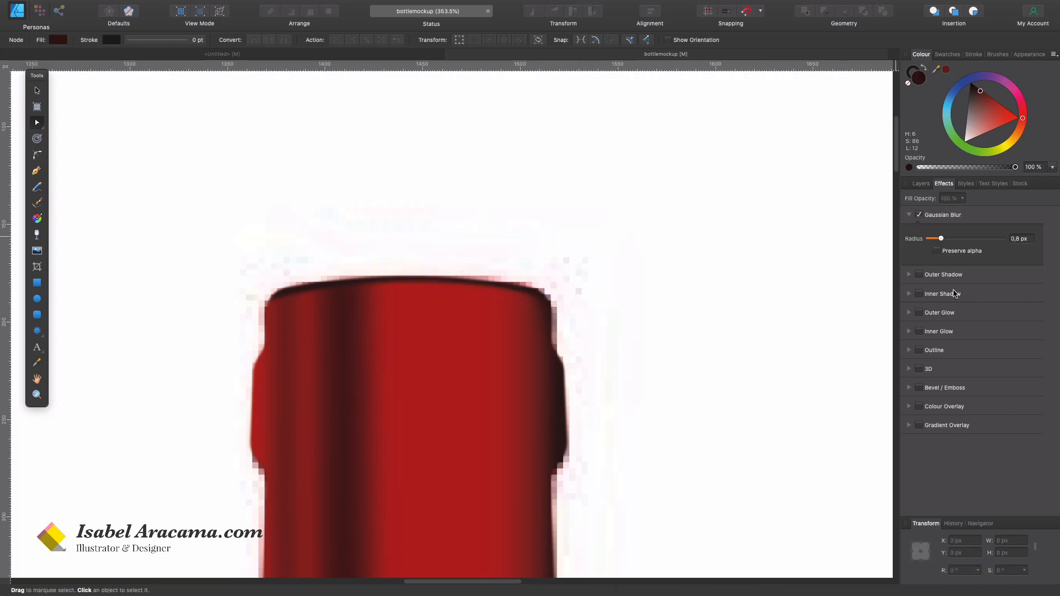
pyautogui.press('super+z')
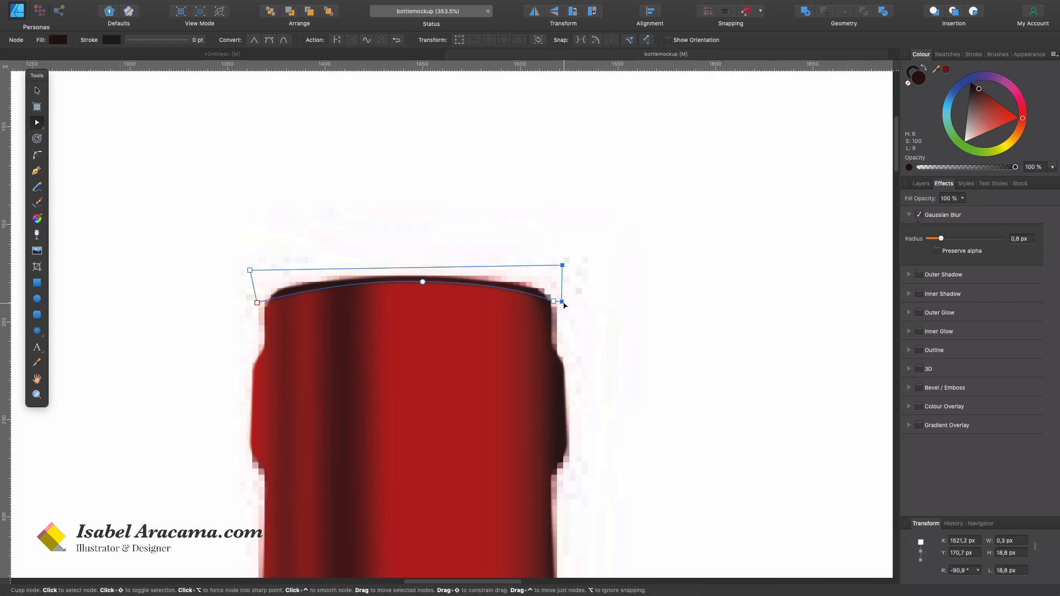
pyautogui.click(610, 309)
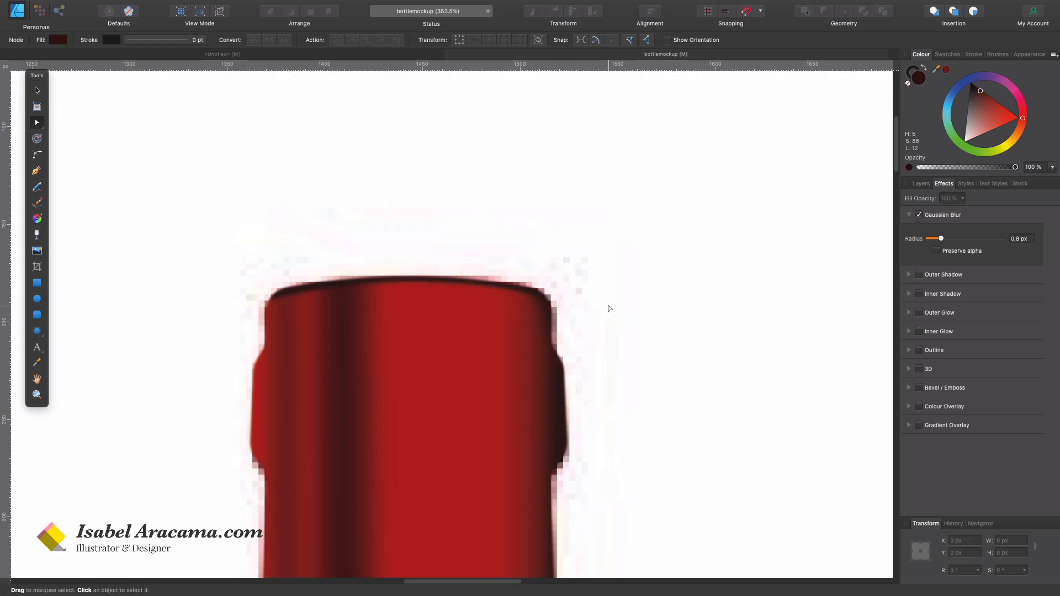
pyautogui.click(554, 305)
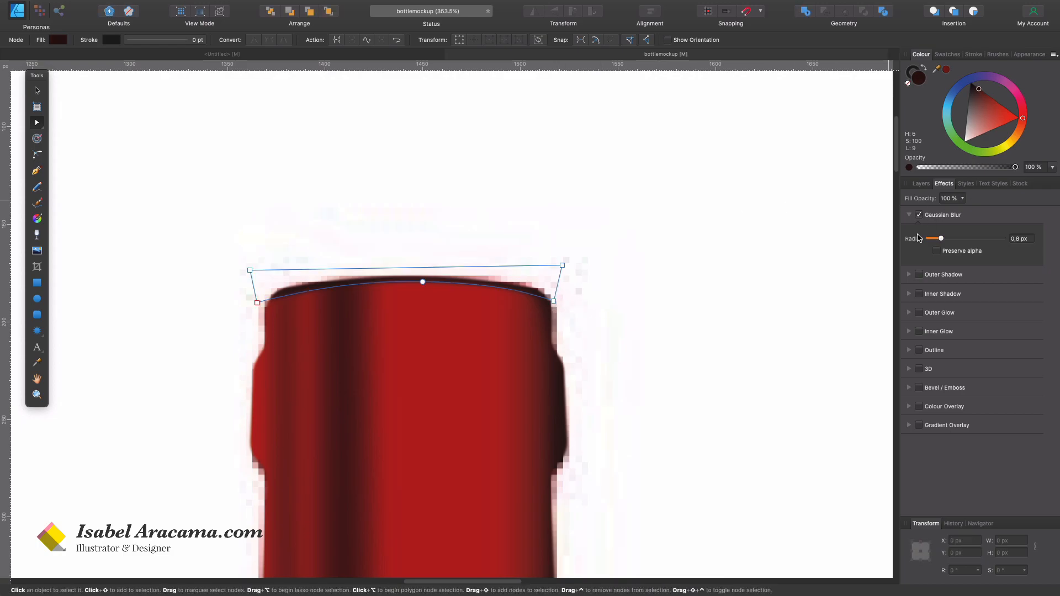
# - Fine-tune the rim strip's Gaussian blur radius and layer opacity
pyautogui.moveTo(942, 240); pyautogui.dragTo(948, 240)
pyautogui.click(921, 183)
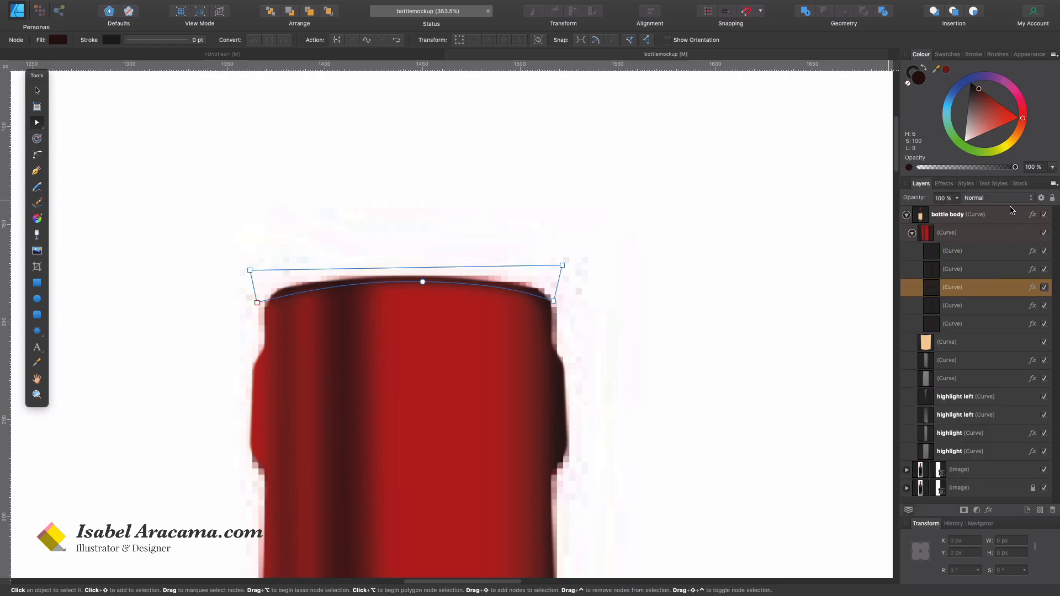
pyautogui.moveTo(957, 198); pyautogui.dragTo(949, 211)
pyautogui.click(950, 212)
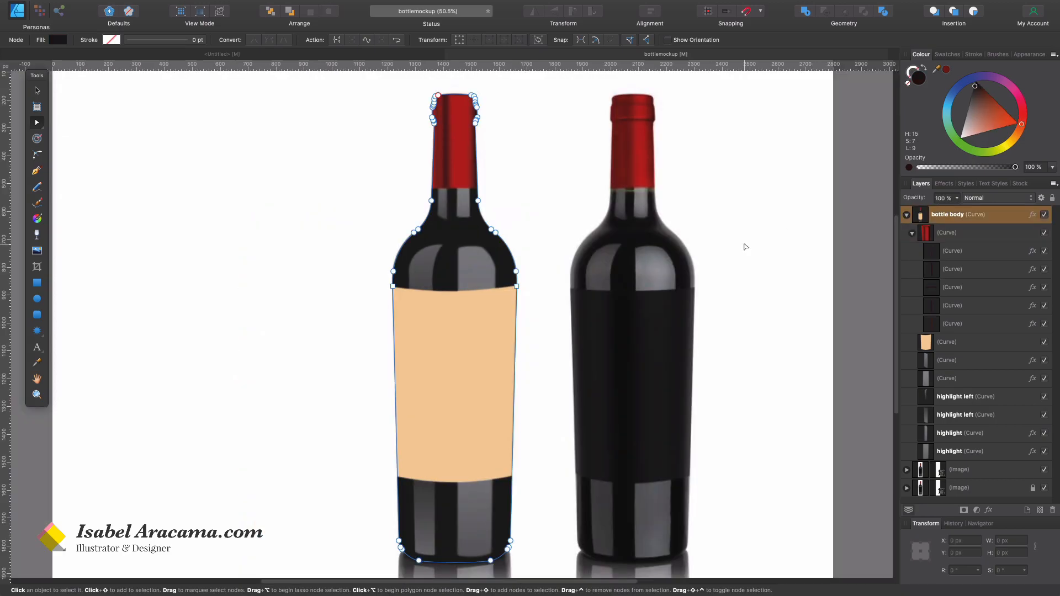
pyautogui.click(745, 247)
pyautogui.scroll(3, 723, 321)
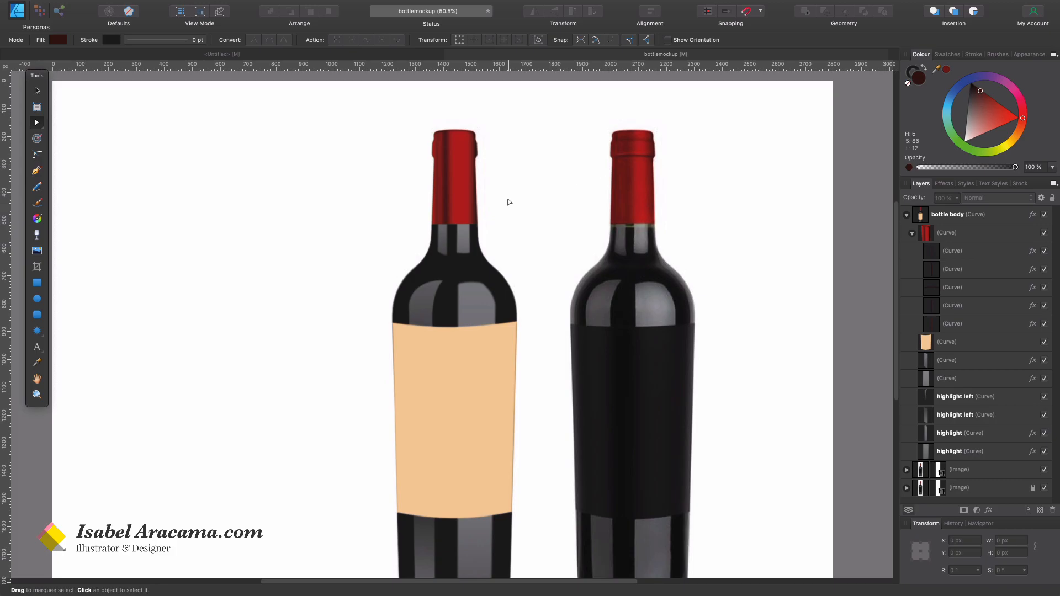
# - Add two blurred dark horizontal strips across the cap, along the upper and lower edges of its raised collar
pyautogui.press('z')
pyautogui.moveTo(459, 145); pyautogui.dragTo(522, 144)
pyautogui.click(958, 254)
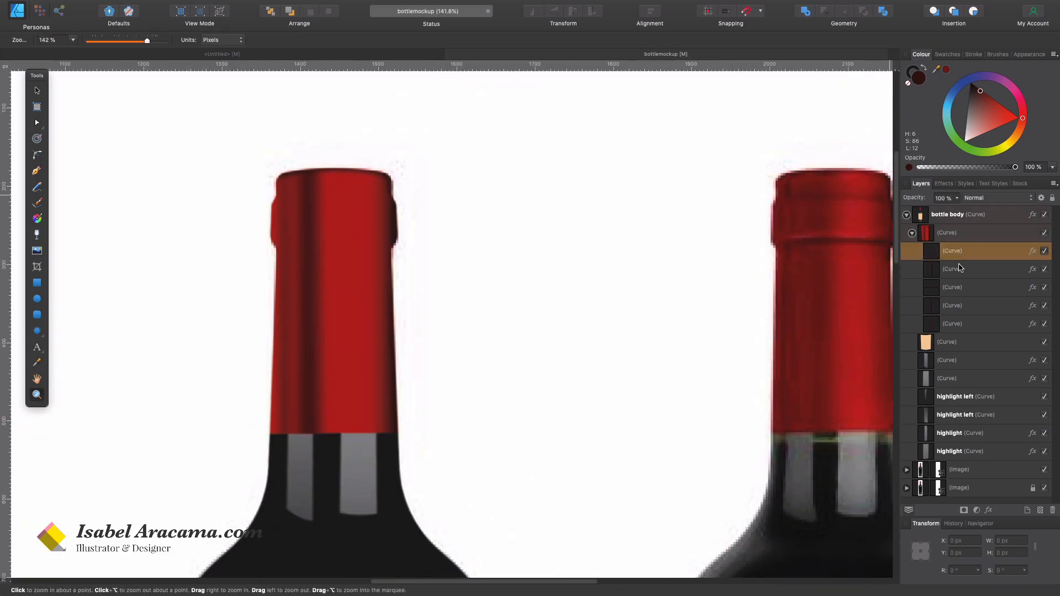
pyautogui.press('v')
pyautogui.click(960, 270)
pyautogui.click(966, 310)
pyautogui.click(963, 289)
pyautogui.moveTo(355, 240); pyautogui.dragTo(272, 250)
pyautogui.press('a')
pyautogui.press('v')
pyautogui.click(502, 246)
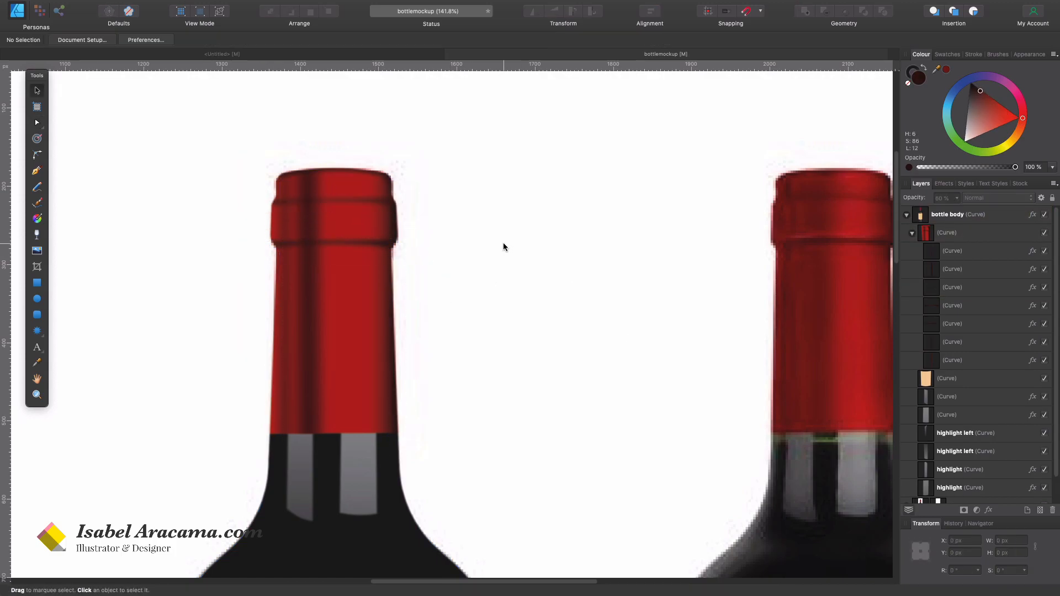
# - Set the opacity of the upper collar strip to 54 %
pyautogui.click(362, 202)
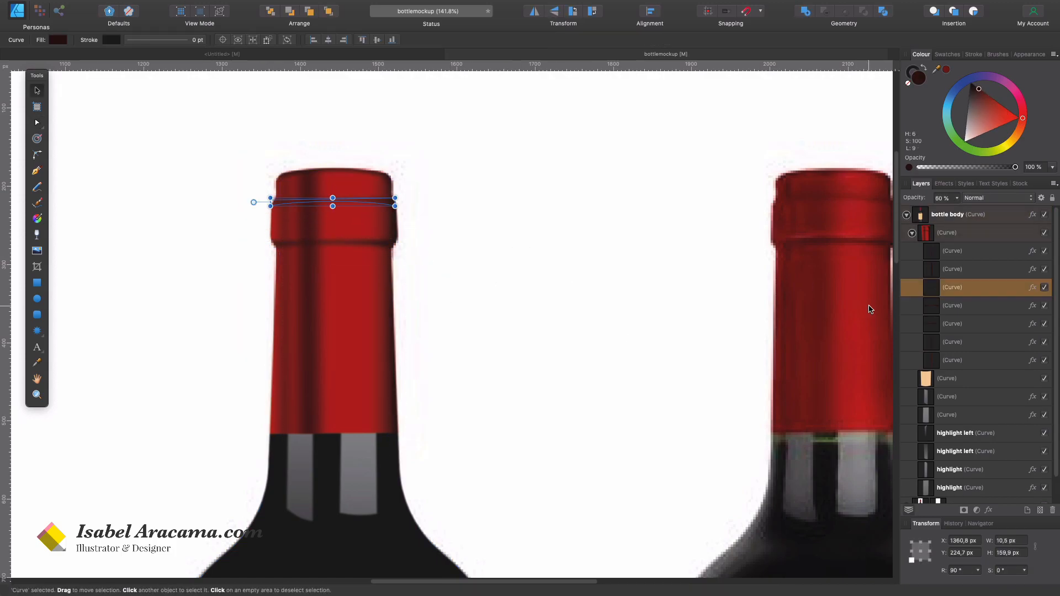
pyautogui.click(957, 197)
pyautogui.moveTo(956, 211); pyautogui.dragTo(942, 217)
# - Move the upper collar strip's right end nodes and lower-left node outward past the cap's sides
pyautogui.press('a')
pyautogui.click(396, 198)
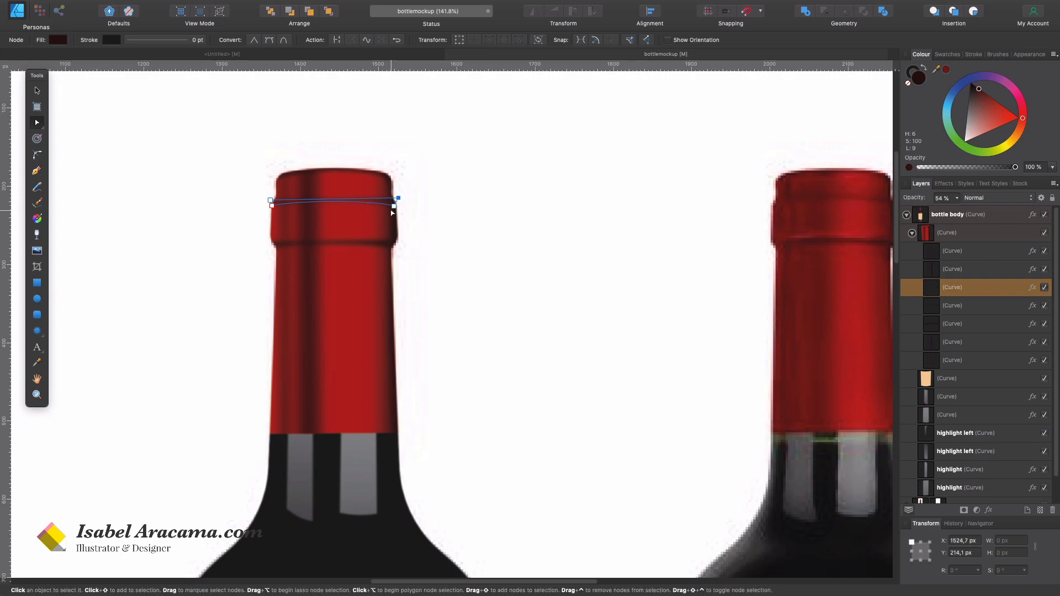
pyautogui.click(394, 206)
pyautogui.press('Right')
pyautogui.press('Right')
pyautogui.click(271, 206)
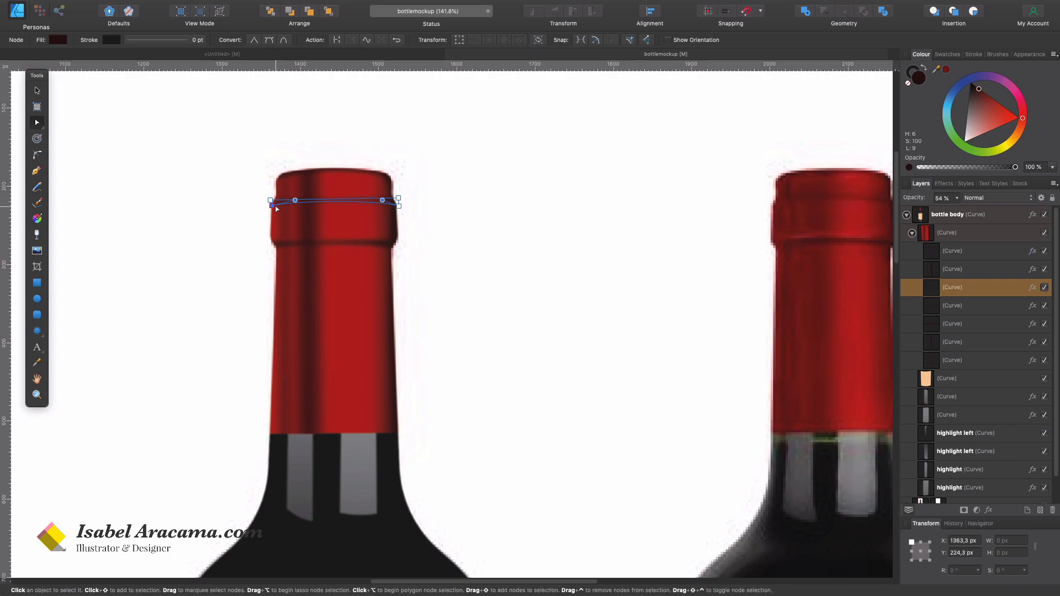
pyautogui.click(478, 221)
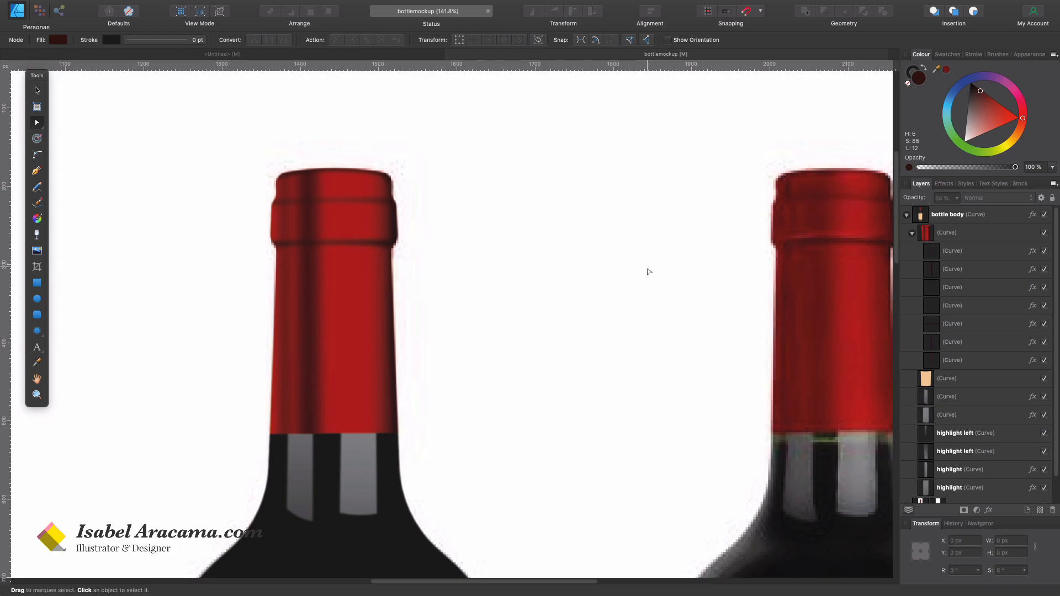
# - Duplicate the upper collar strip and move the copy down to just above the dark lower collar strip
pyautogui.click(961, 253)
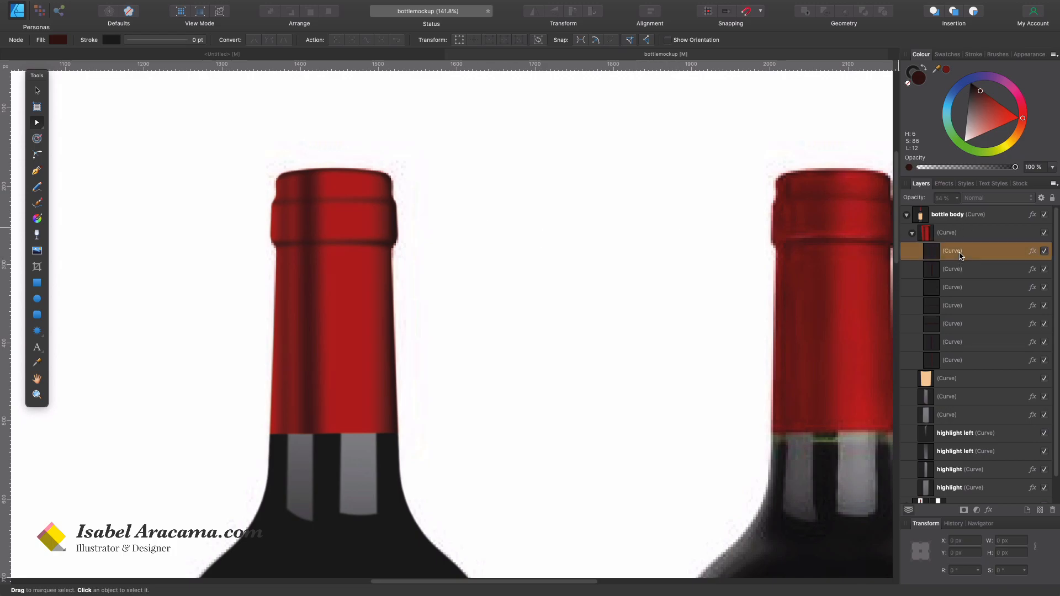
pyautogui.click(970, 341)
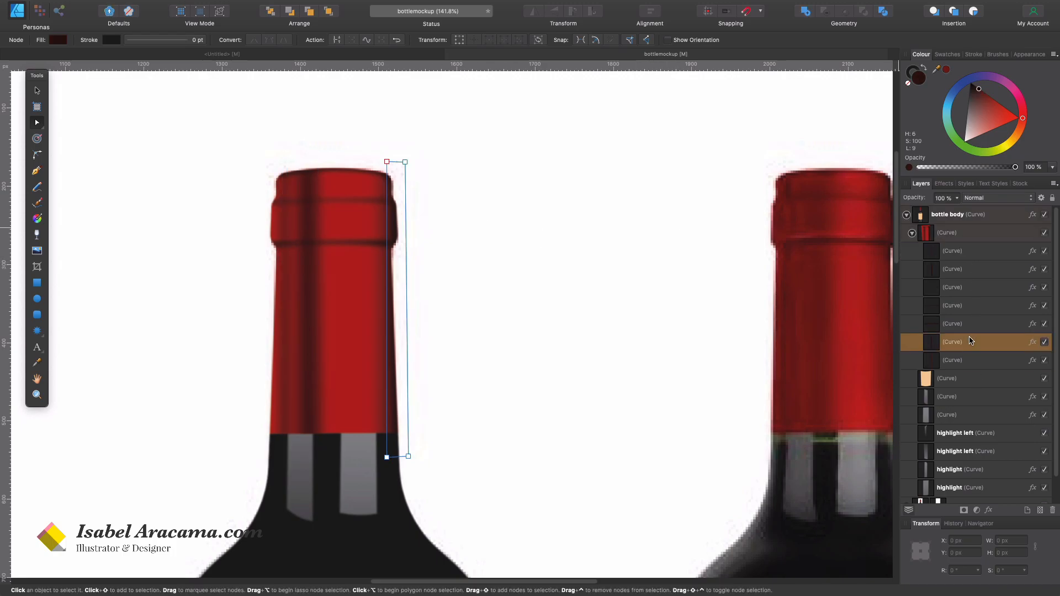
pyautogui.click(364, 203)
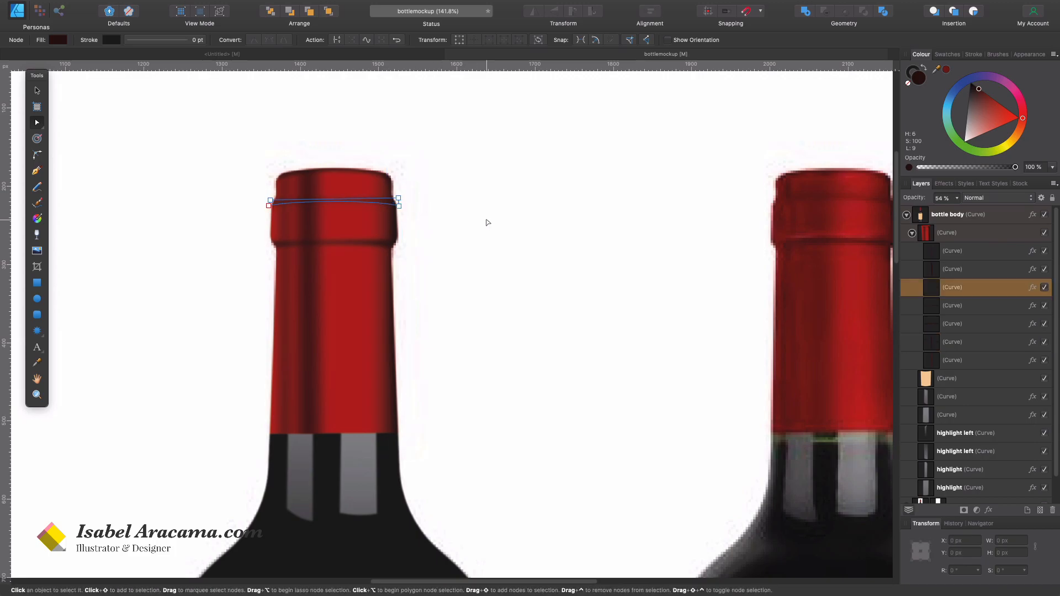
pyautogui.press('super+j')
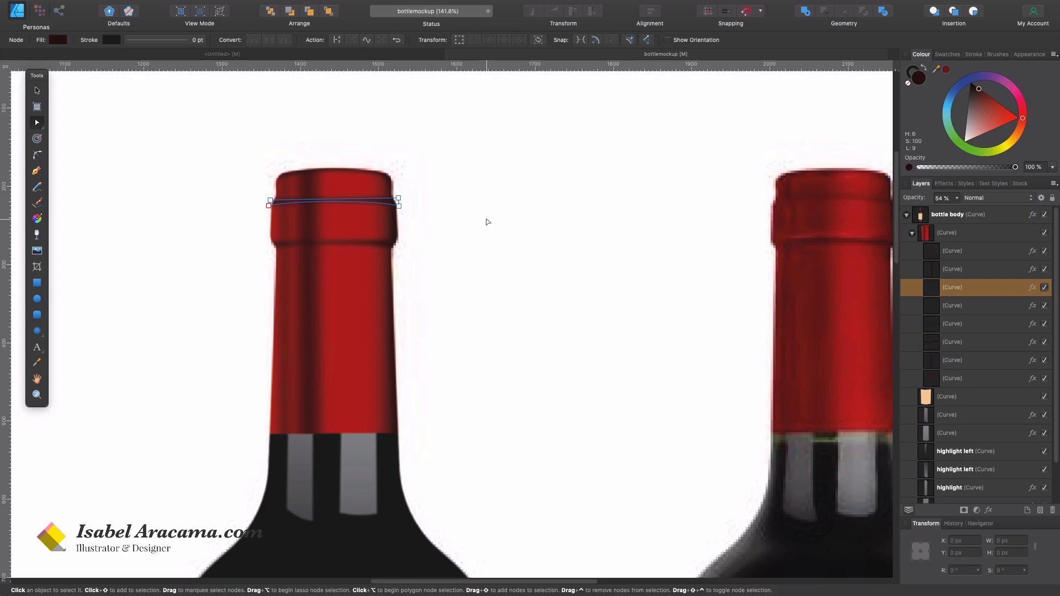
pyautogui.press('v')
pyautogui.hotkey('shift', 'Down')
pyautogui.hotkey('shift', 'Down')
pyautogui.hotkey('shift', 'Down')
pyautogui.press('Down')
pyautogui.press('Down')
pyautogui.press('Down')
pyautogui.press('Down')
pyautogui.press('Down')
pyautogui.press('Down')
pyautogui.press('Down')
pyautogui.press('Down')
pyautogui.press('Down')
pyautogui.press('Down')
pyautogui.press('Down')
pyautogui.press('Down')
pyautogui.press('Down')
pyautogui.press('Down')
pyautogui.press('Down')
pyautogui.press('Down')
pyautogui.press('Down')
pyautogui.press('Up')
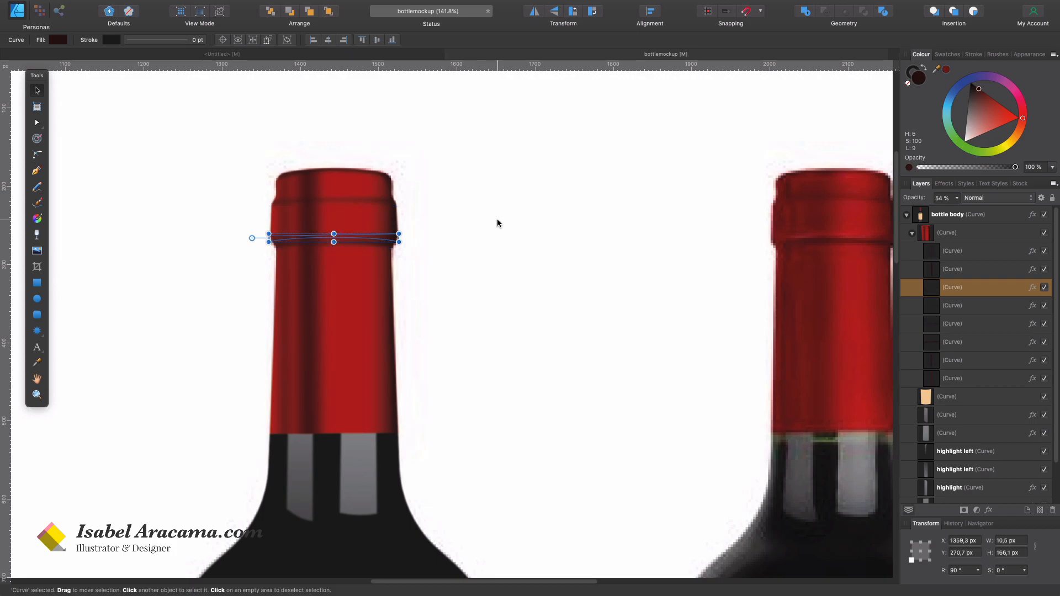
# - Fill the copied strip with light red (H 6, S 100, L 73) and reshape its ends and edge to the collar's lower curve
pyautogui.moveTo(975, 130)
pyautogui.mouseDown()
pyautogui.moveTo(958, 130)
pyautogui.moveTo(1000, 130)
pyautogui.moveTo(992, 135)
pyautogui.mouseUp()
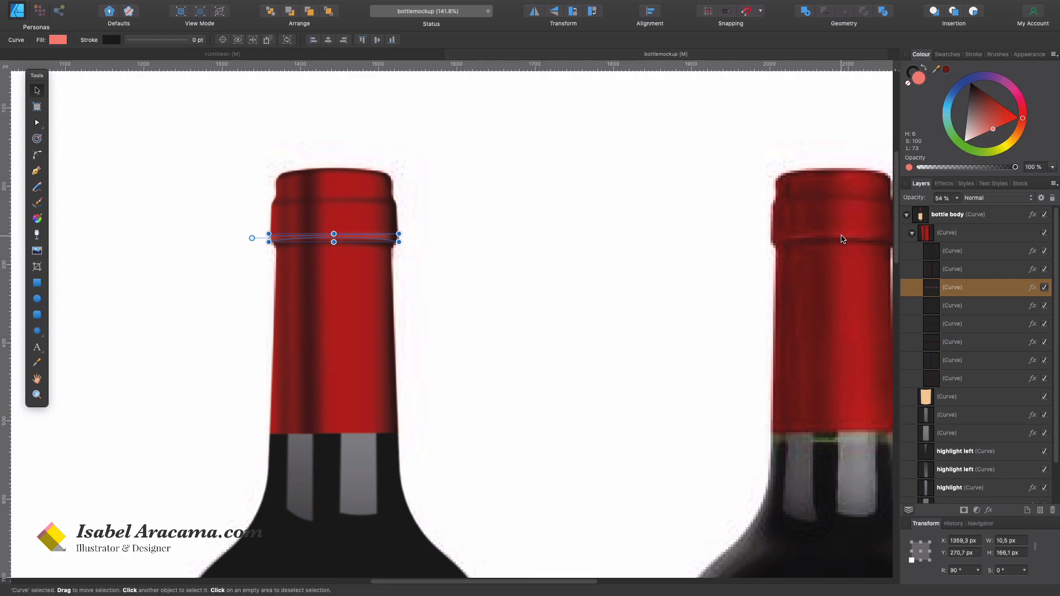
pyautogui.press('z')
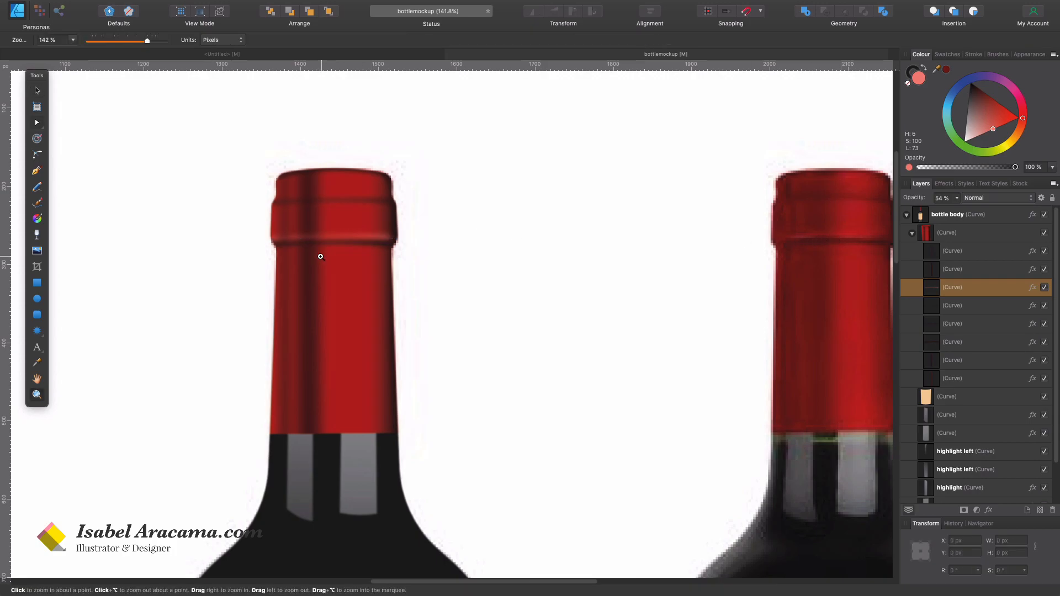
pyautogui.moveTo(300, 249); pyautogui.dragTo(726, 239)
pyautogui.keyDown('alt'); pyautogui.click(601, 255); pyautogui.keyUp('alt')
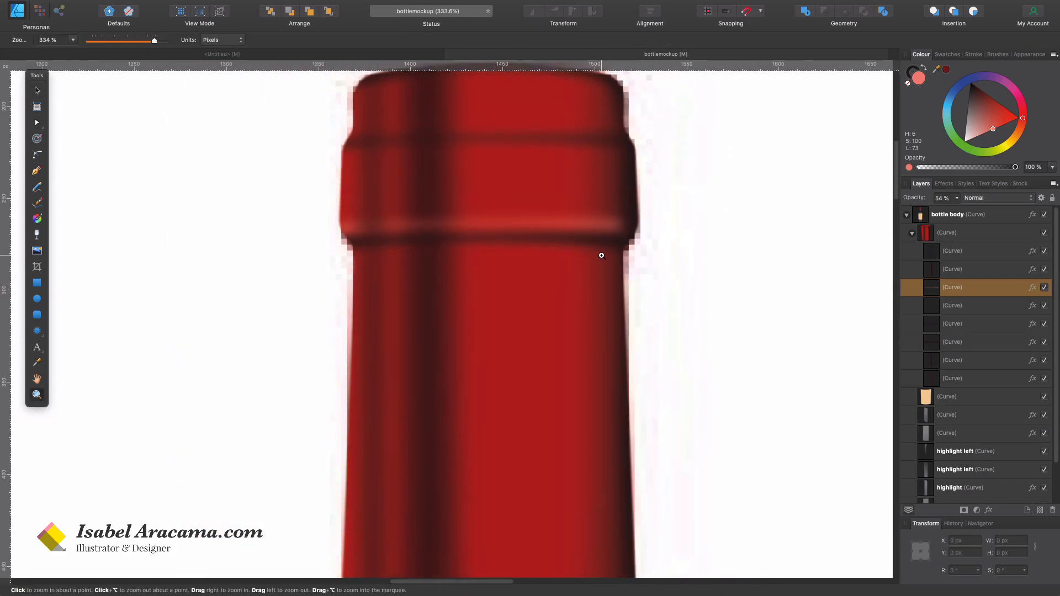
pyautogui.press('a')
pyautogui.click(646, 221)
pyautogui.moveTo(646, 221); pyautogui.dragTo(645, 223)
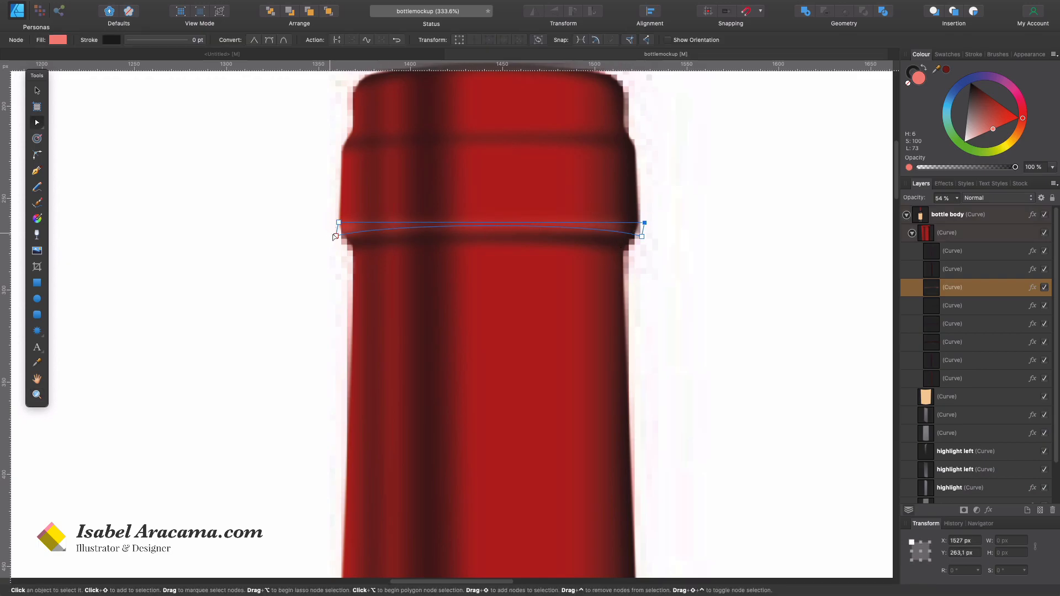
pyautogui.moveTo(491, 231); pyautogui.dragTo(490, 233)
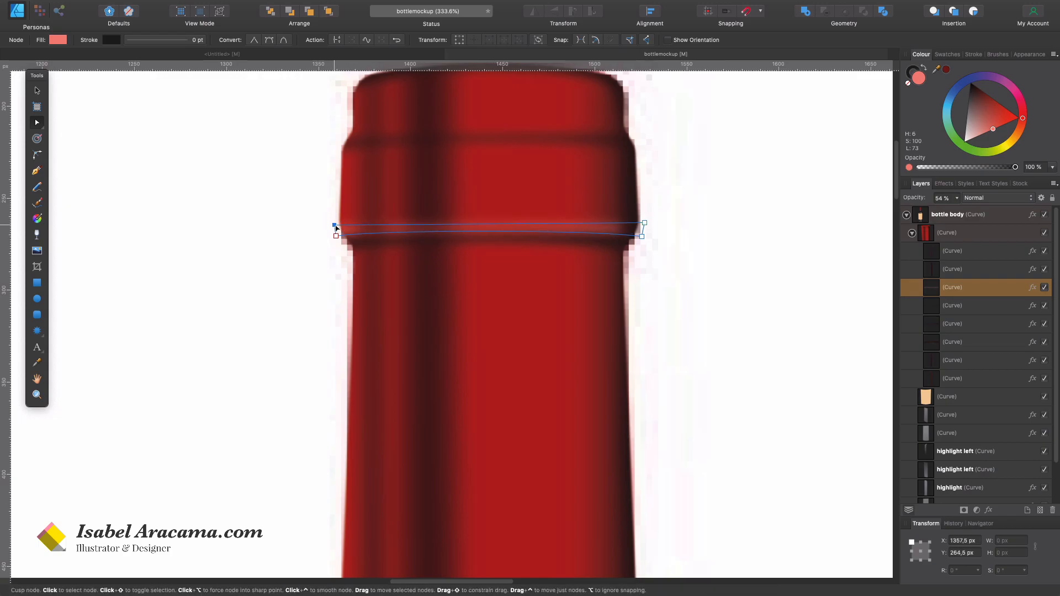
pyautogui.click(747, 266)
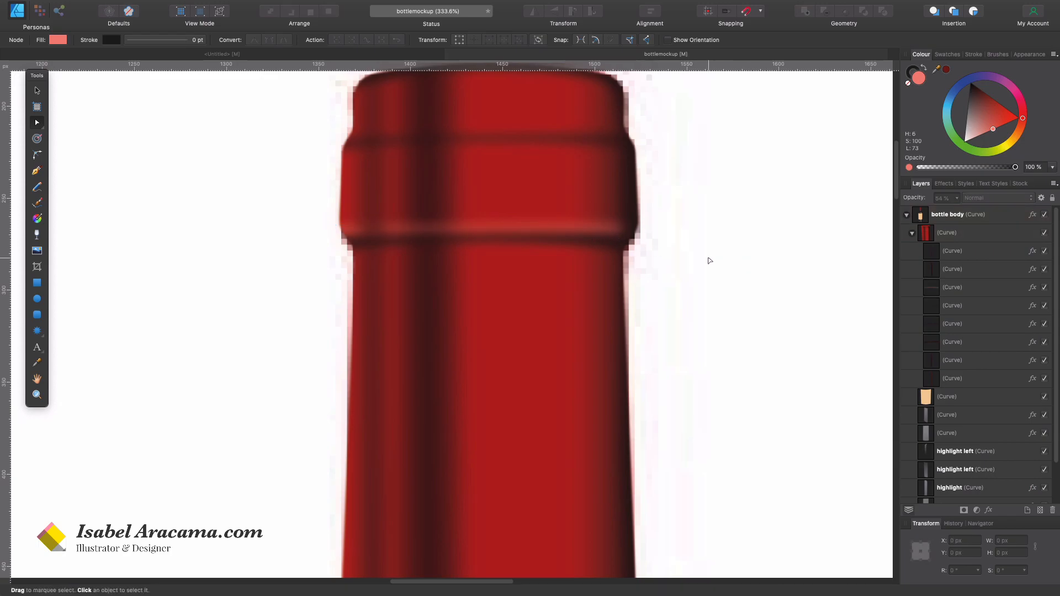
# - Widen the cap's dark vertical strip by moving its two right nodes 20 px toward the cap's centre
pyautogui.press('super+0')
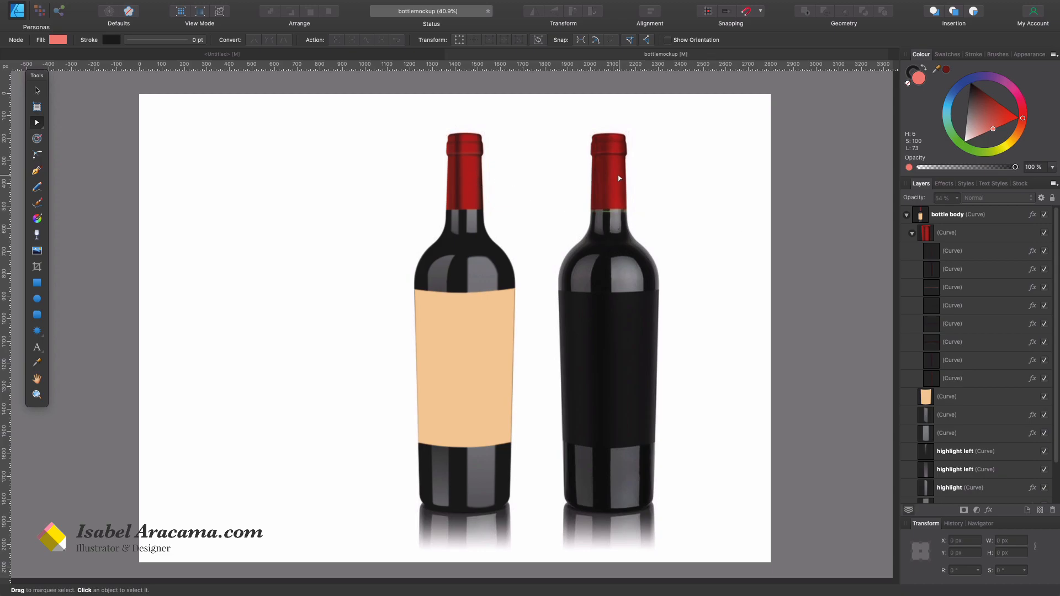
pyautogui.click(456, 192)
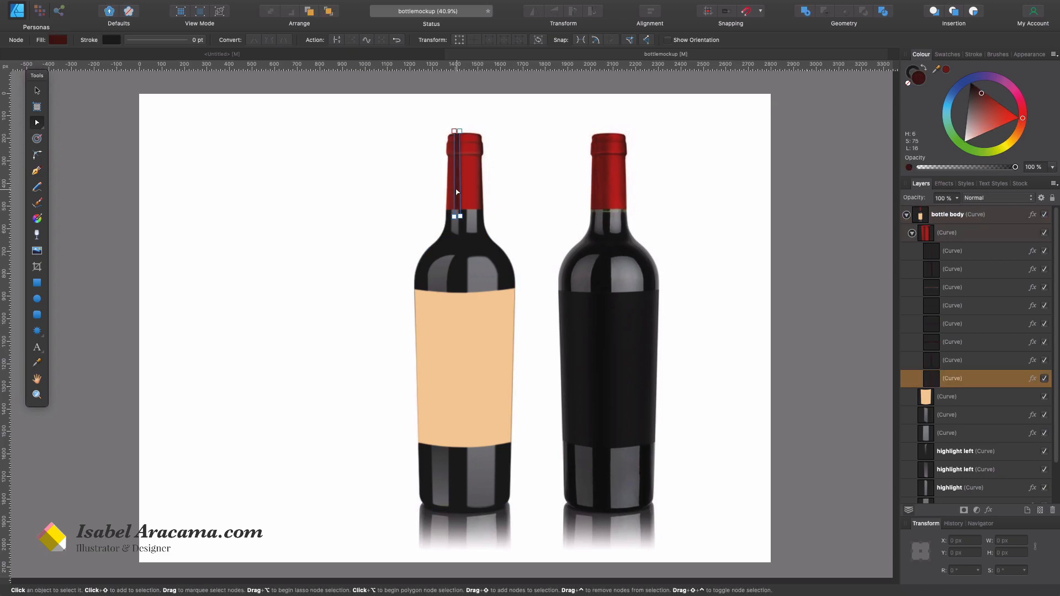
pyautogui.click(460, 216)
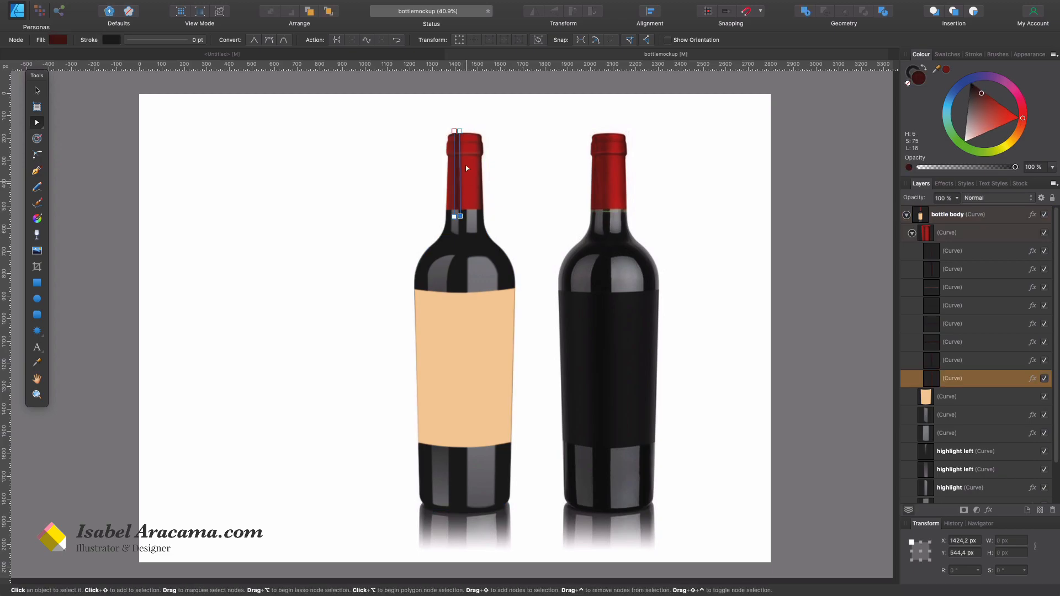
pyautogui.keyDown('shift'); pyautogui.click(459, 131); pyautogui.keyUp('shift')
pyautogui.hotkey('shift', 'Right')
pyautogui.hotkey('shift', 'Right')
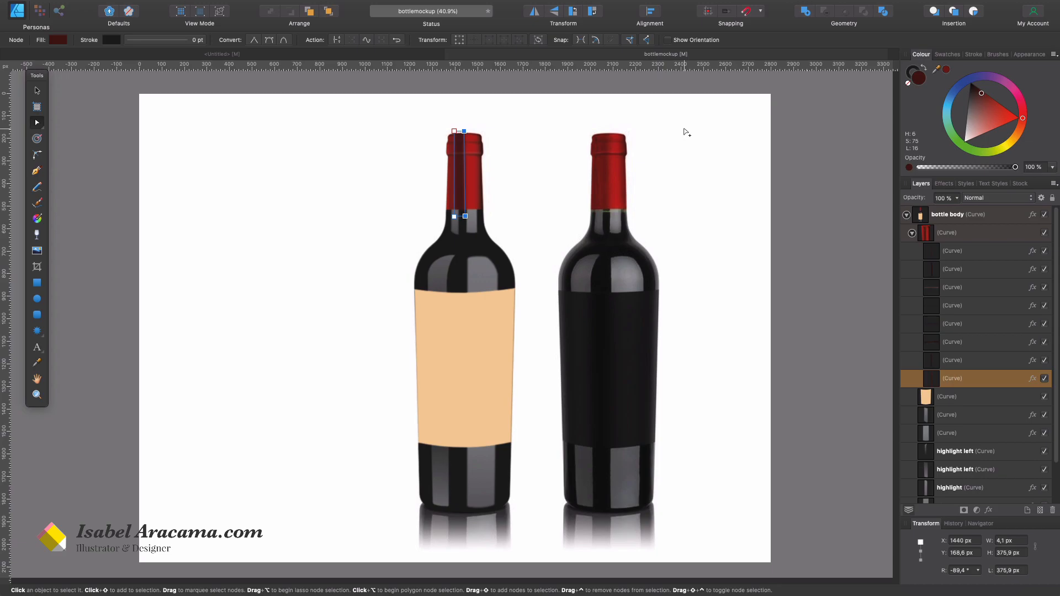
# - Set the dark vertical strip's Gaussian blur radius to 13,1 px
pyautogui.click(943, 183)
pyautogui.moveTo(957, 241); pyautogui.dragTo(965, 242)
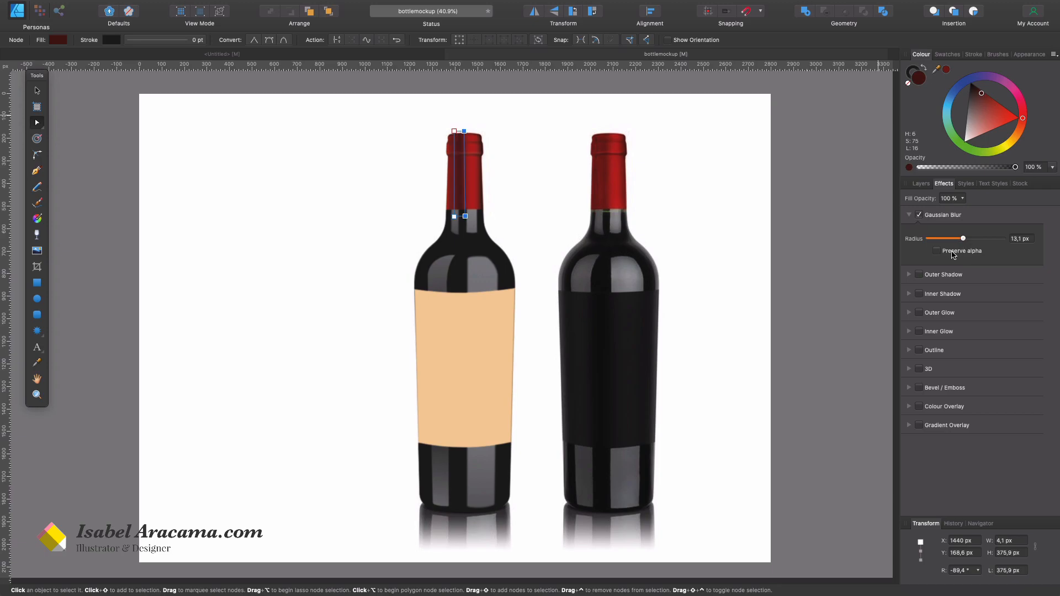
pyautogui.click(475, 192)
pyautogui.click(773, 207)
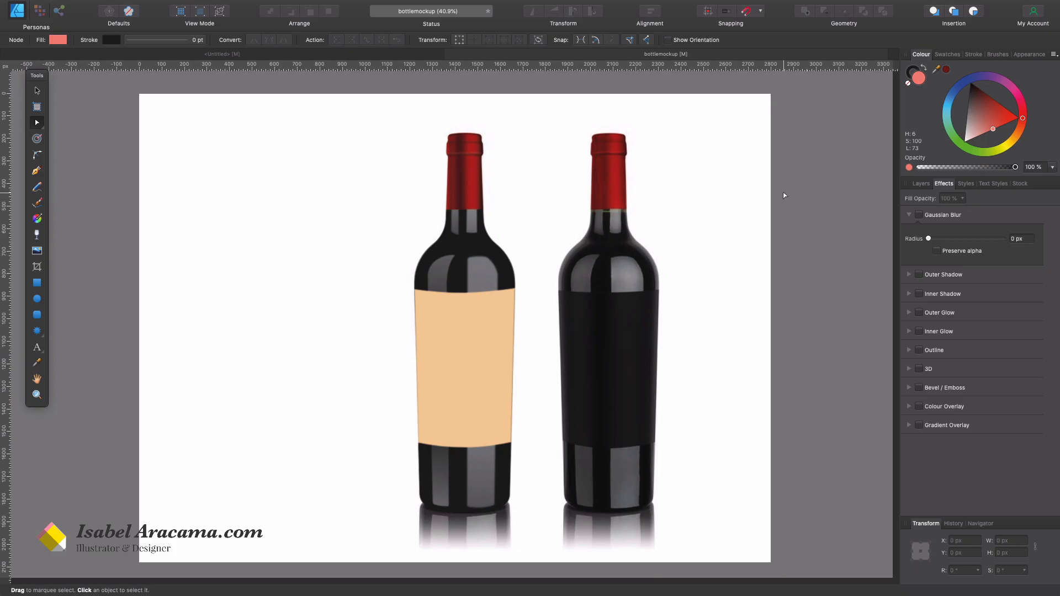
# - Draw a thin strip about 192 by 16 px across the neck at the cap's lower edge and fill it dark green
pyautogui.press('z')
pyautogui.moveTo(618, 211); pyautogui.dragTo(691, 198)
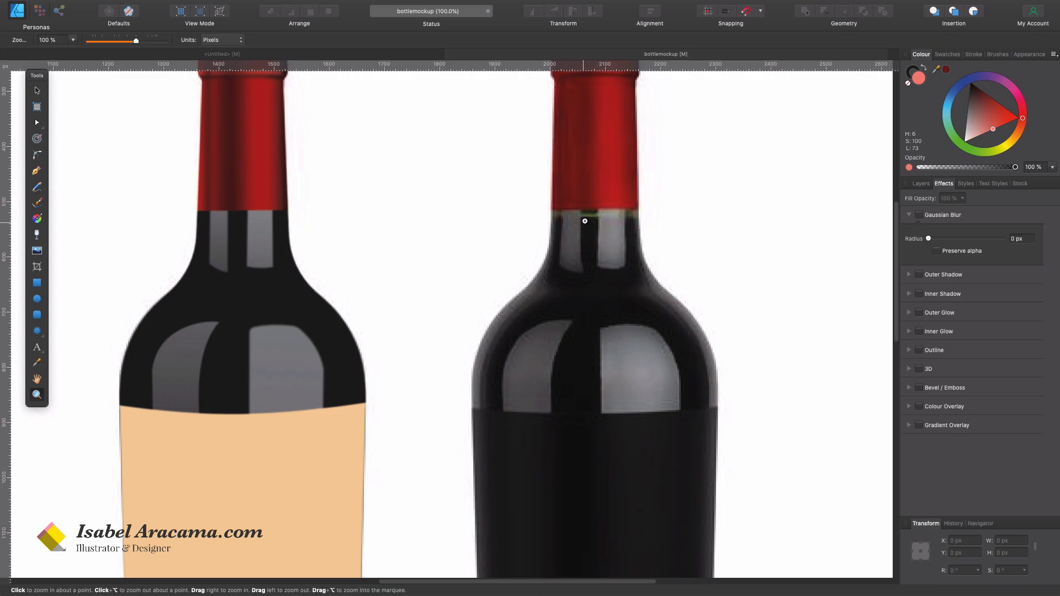
pyautogui.click(37, 171)
pyautogui.click(188, 215)
pyautogui.click(188, 207)
pyautogui.click(295, 207)
pyautogui.click(294, 214)
pyautogui.click(58, 39)
pyautogui.moveTo(136, 122)
pyautogui.mouseDown()
pyautogui.moveTo(97, 156)
pyautogui.moveTo(116, 117)
pyautogui.mouseUp()
# - Move the green strip's layer inside bottle body, directly above the highlight left layers
pyautogui.click(921, 183)
pyautogui.moveTo(992, 219); pyautogui.dragTo(940, 406)
pyautogui.scroll(-4, 955, 390)
pyautogui.moveTo(957, 371); pyautogui.dragTo(961, 397)
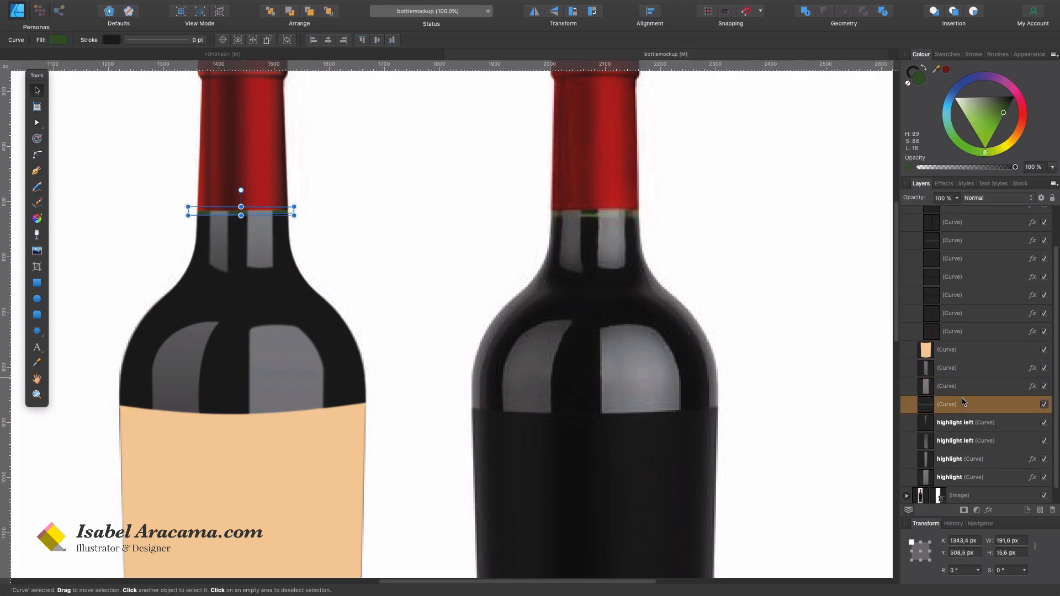
# - Raise the middle of the green strip's lower edge slightly and adjust its lower-right corner
pyautogui.press('a')
pyautogui.moveTo(240, 217); pyautogui.dragTo(240, 215)
pyautogui.click(294, 218)
pyautogui.click(443, 228)
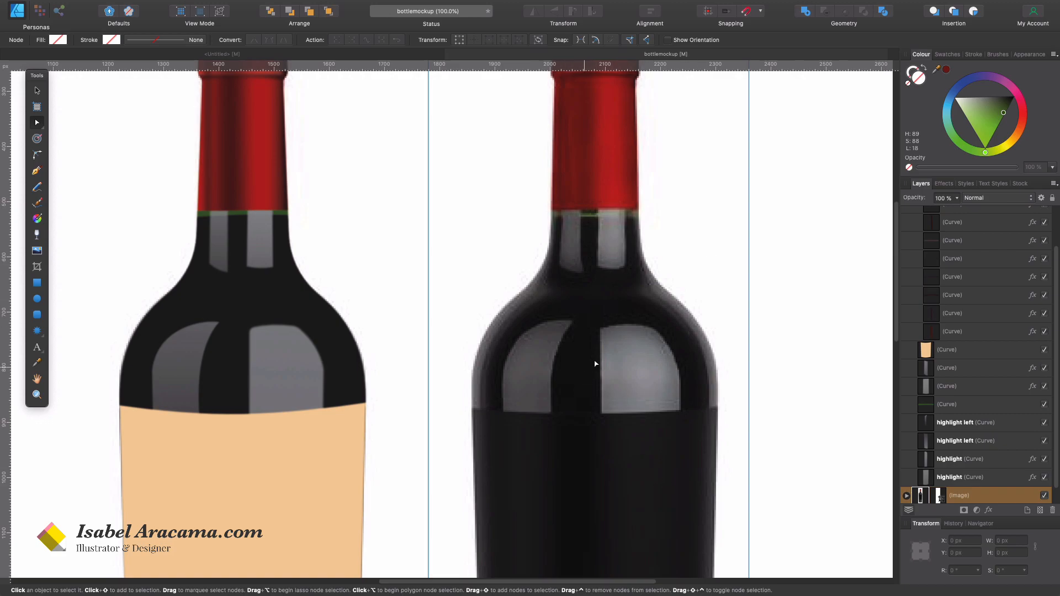
pyautogui.press('v')
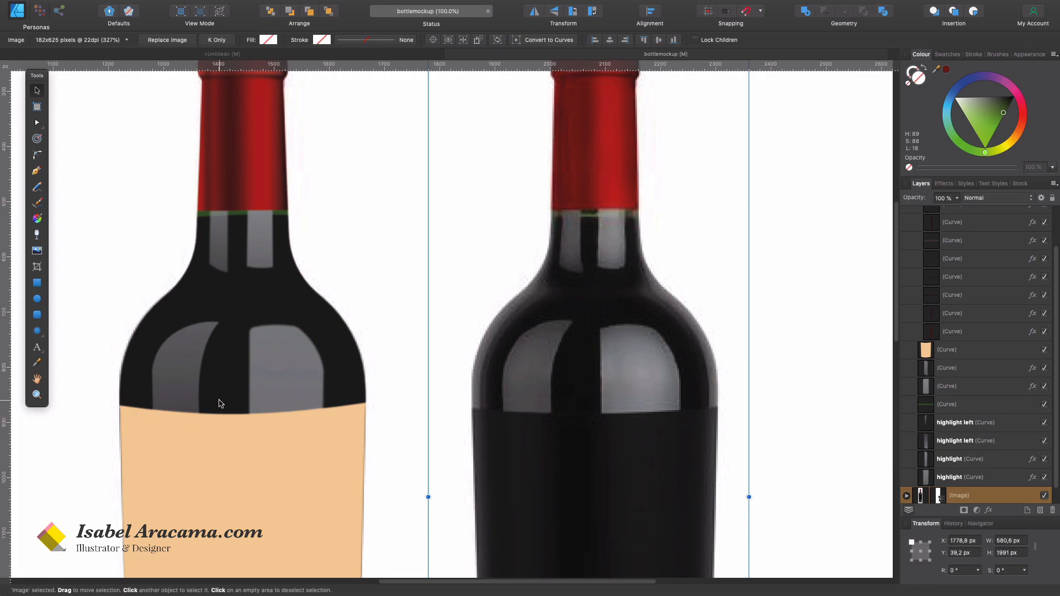
pyautogui.press('super+0')
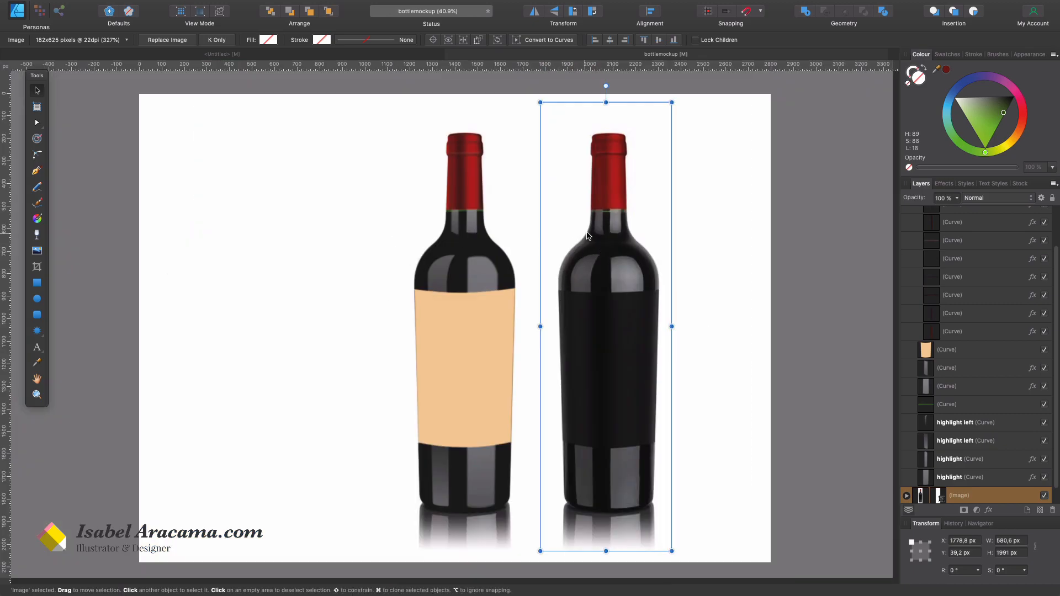
# - Duplicate the whole bottle body curve with its contents and move the copy onto the empty canvas beside the original
pyautogui.press('a')
pyautogui.click(443, 241)
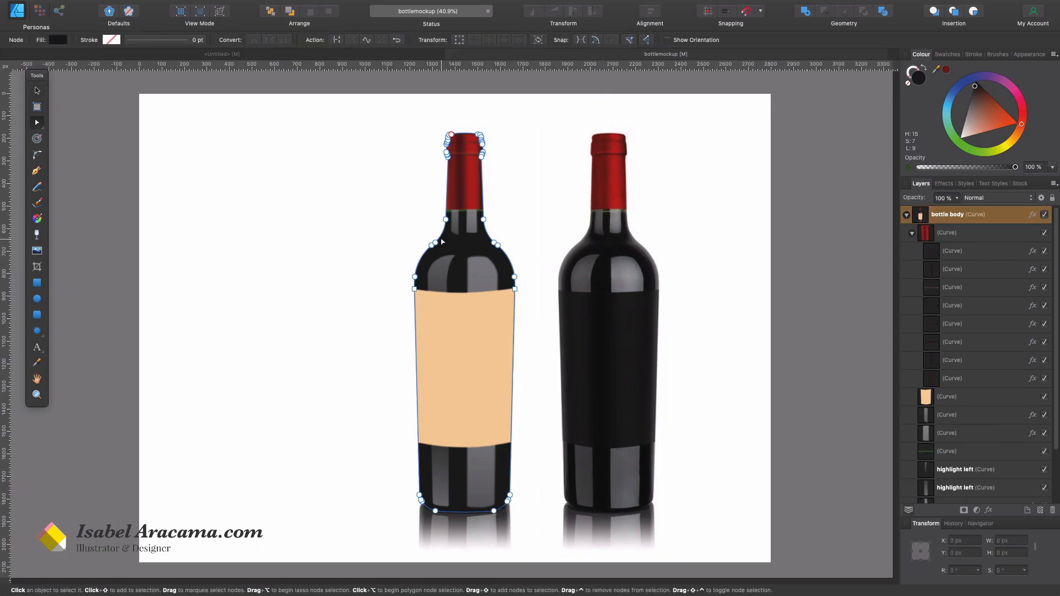
pyautogui.press('super+j')
pyautogui.press('v')
pyautogui.moveTo(447, 250); pyautogui.dragTo(272, 256)
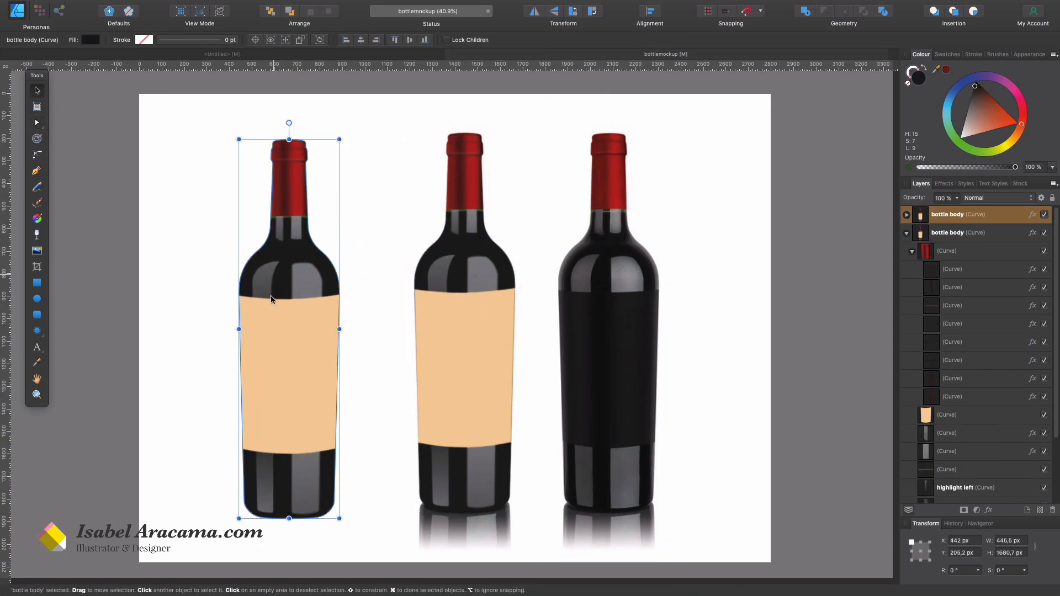
# - Delete all nine nested layers from the copied bottle body, from the red cap curve down to the last highlight
pyautogui.click(907, 232)
pyautogui.click(907, 214)
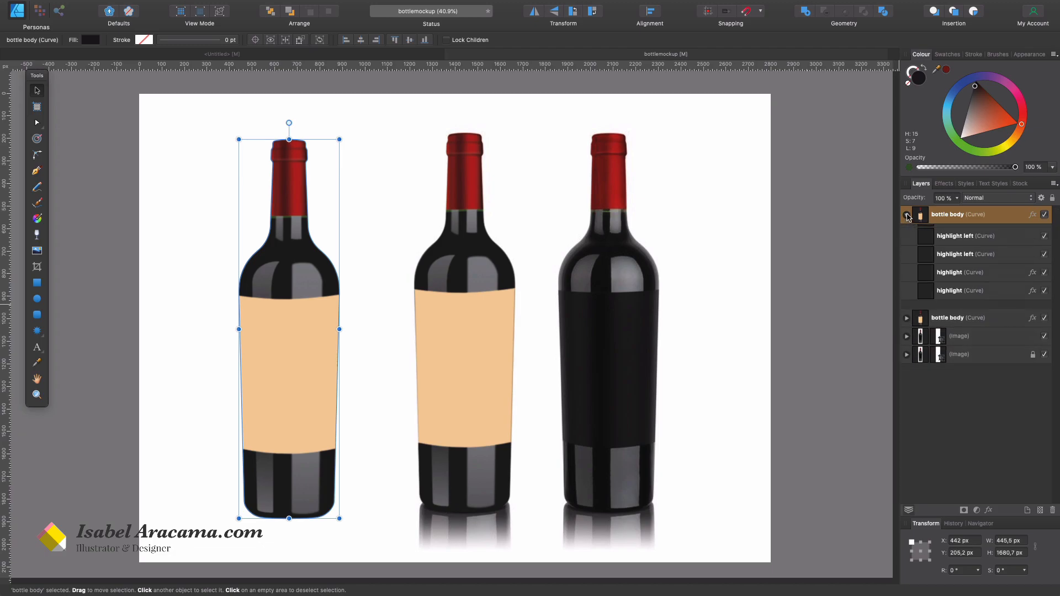
pyautogui.click(968, 236)
pyautogui.keyDown('shift'); pyautogui.click(966, 379); pyautogui.keyUp('shift')
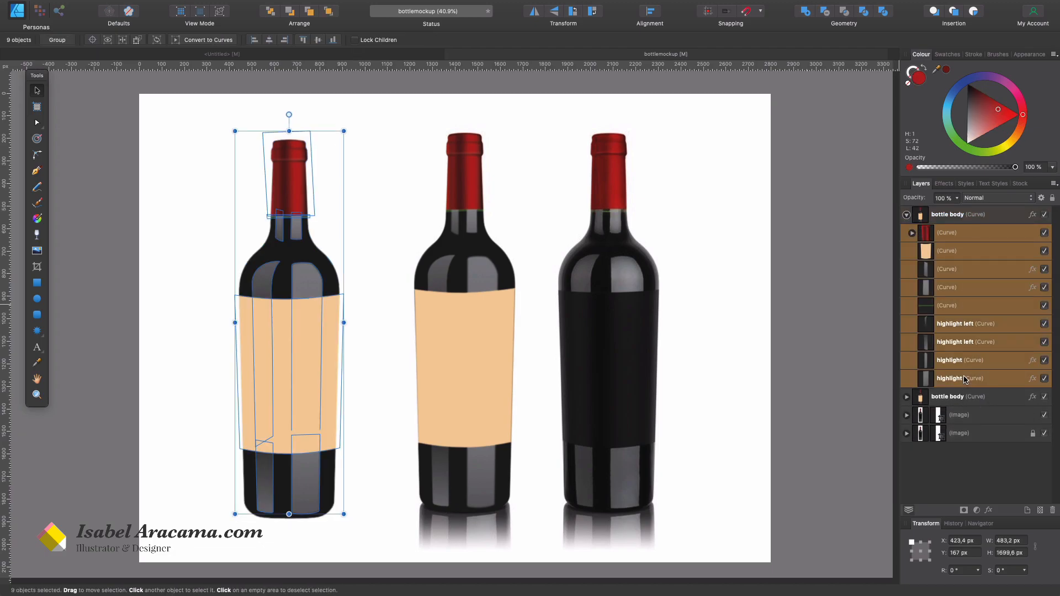
pyautogui.press('Delete')
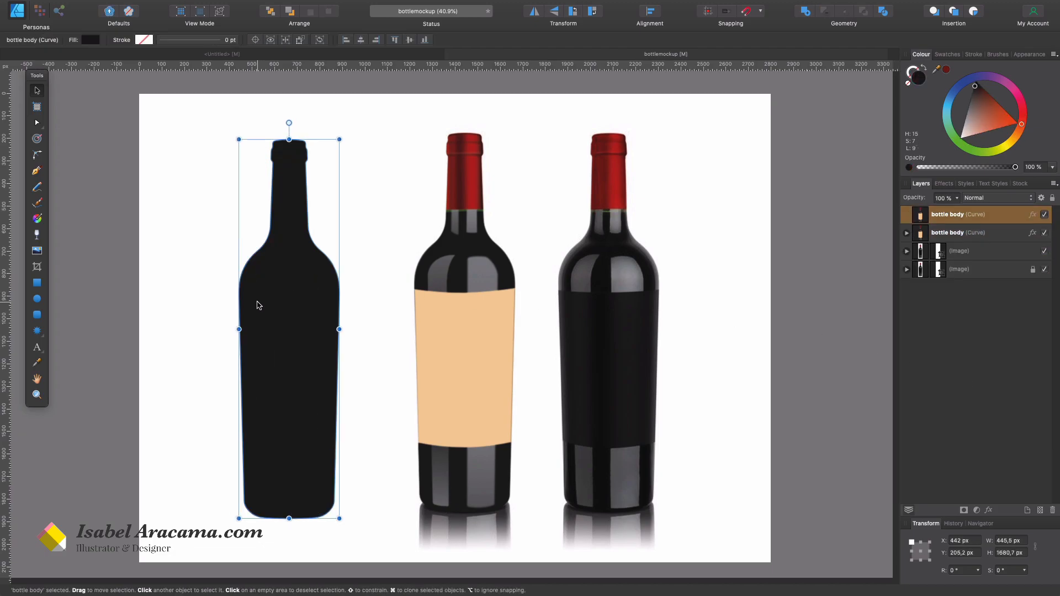
# - Duplicate the plain bottle silhouette, offset the copy 20 px to the right and subtract it from the original
pyautogui.press('super+j')
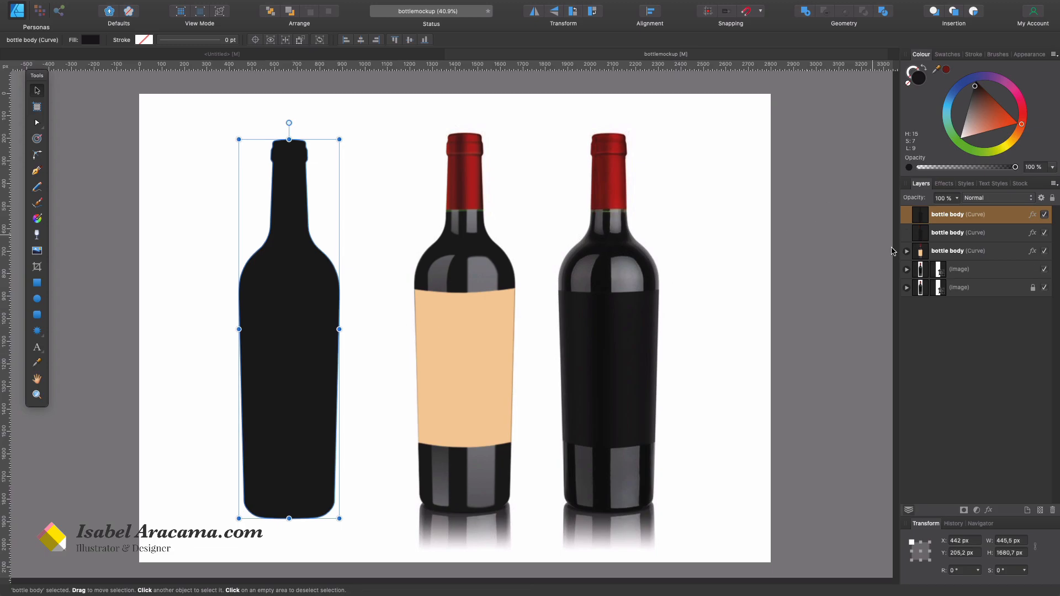
pyautogui.hotkey('shift', 'Right')
pyautogui.hotkey('shift', 'Right')
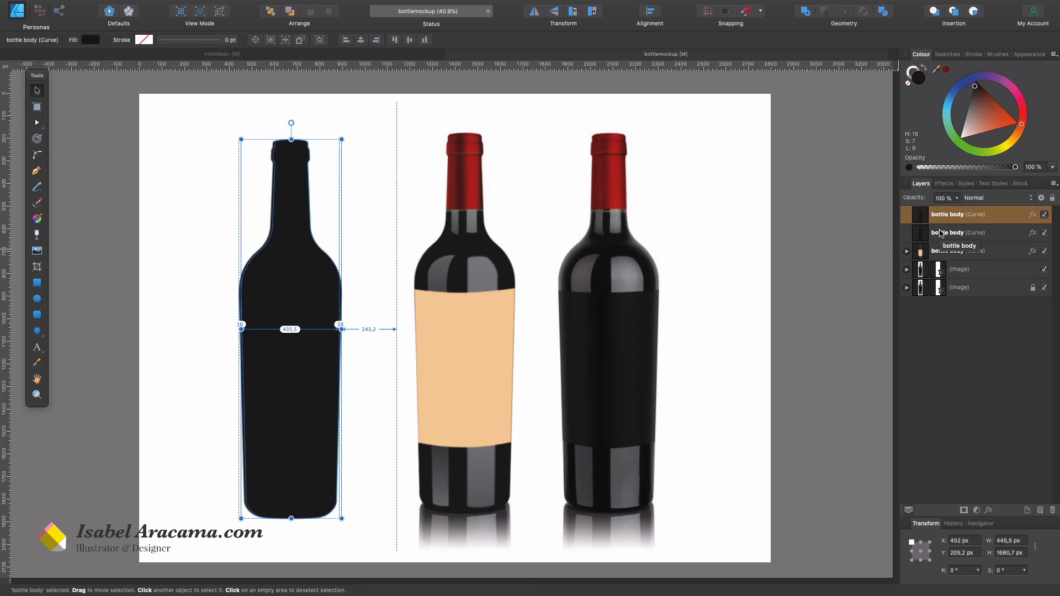
pyautogui.keyDown('shift'); pyautogui.click(967, 236); pyautogui.keyUp('shift')
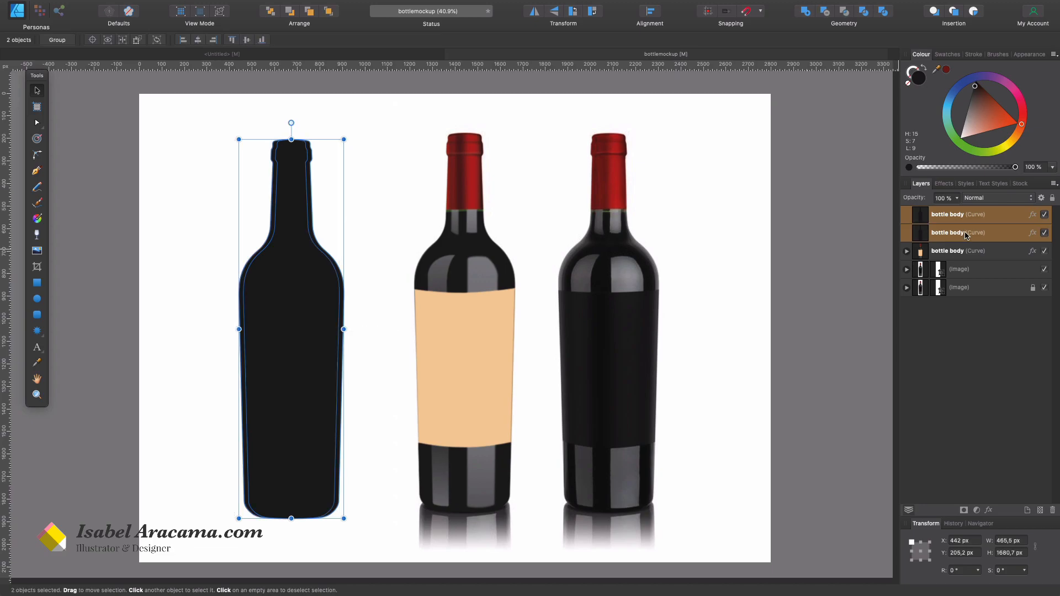
pyautogui.click(826, 12)
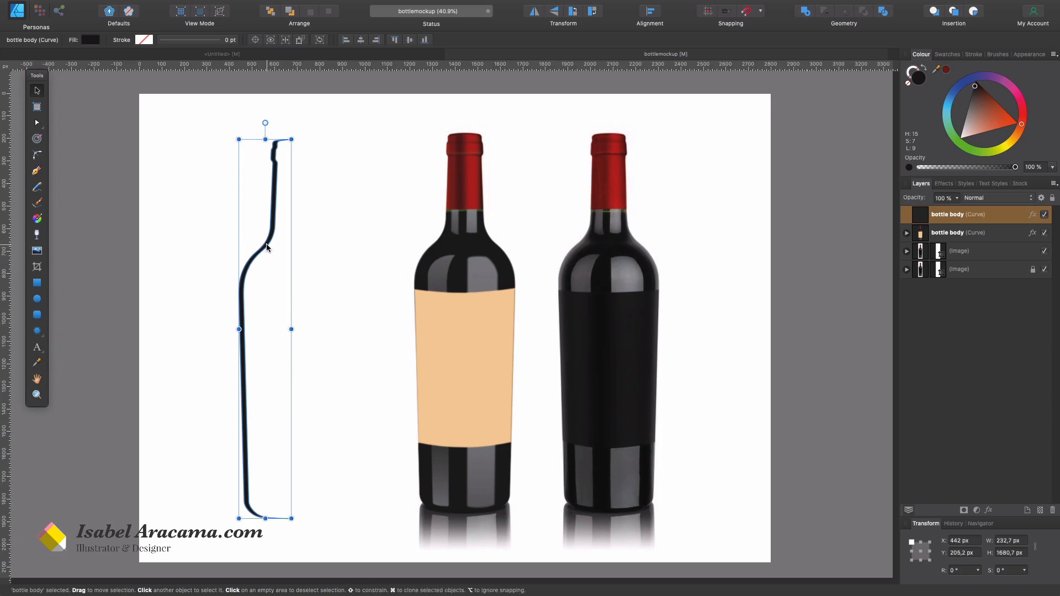
# - Place the thin edge sliver along the illustrated bottle's left edge and give it the style of the highlight left curve
pyautogui.moveTo(267, 246); pyautogui.dragTo(440, 239)
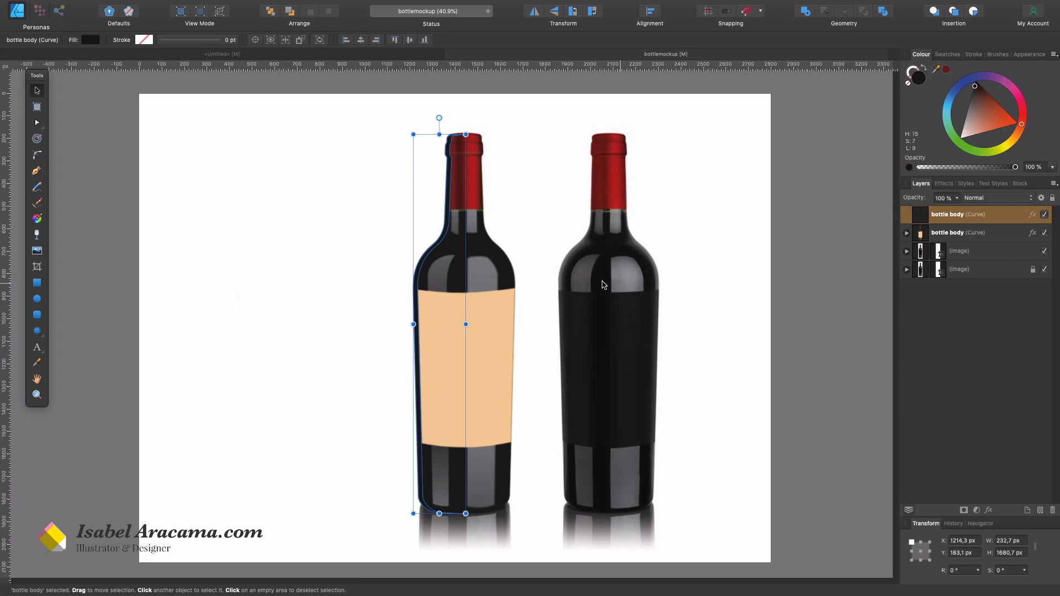
pyautogui.click(484, 273)
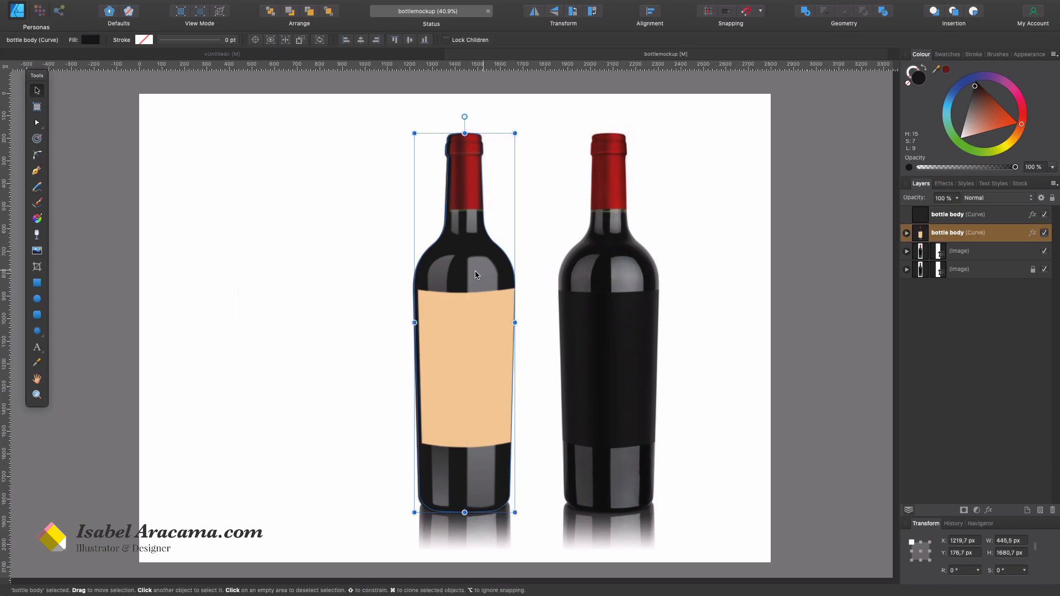
pyautogui.doubleClick(441, 274)
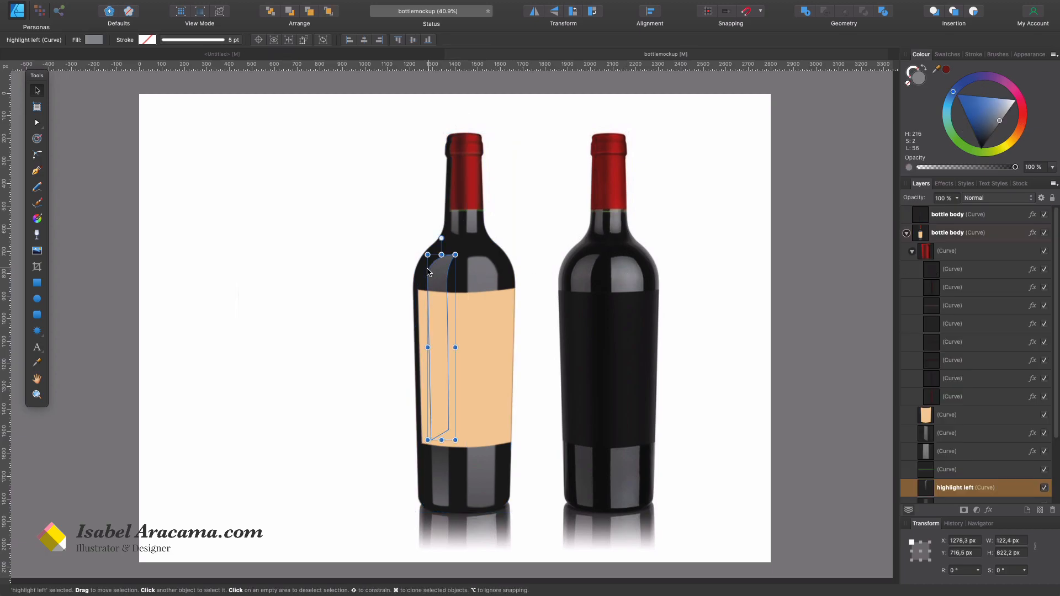
pyautogui.click(419, 270)
pyautogui.press('super+shift+v')
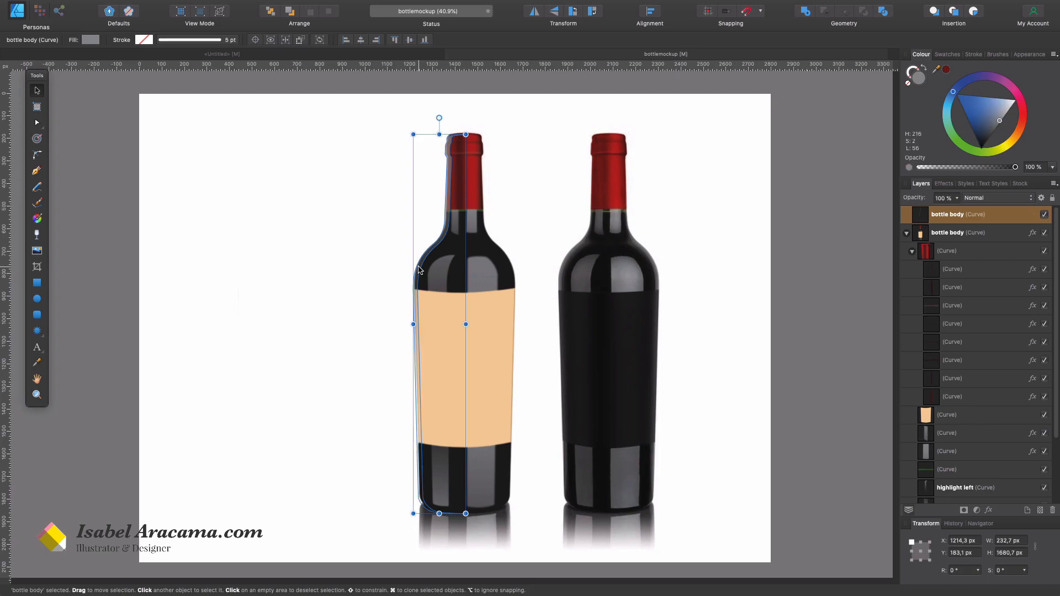
# - Cut the edge sliver and paste it inside bottle body, directly above the highlight left layers
pyautogui.press('Delete')
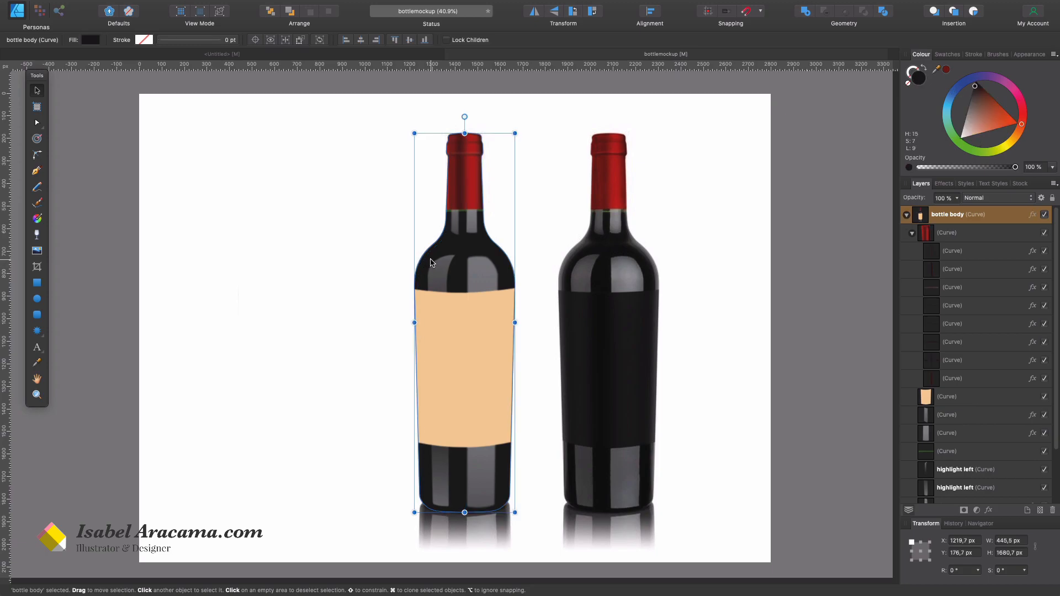
pyautogui.click(913, 233)
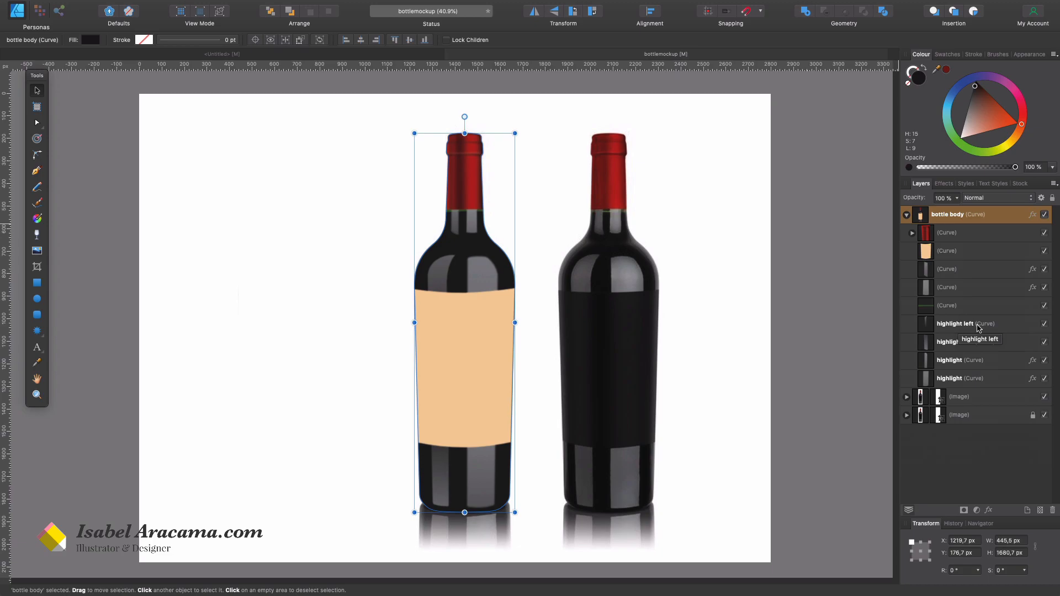
pyautogui.click(960, 327)
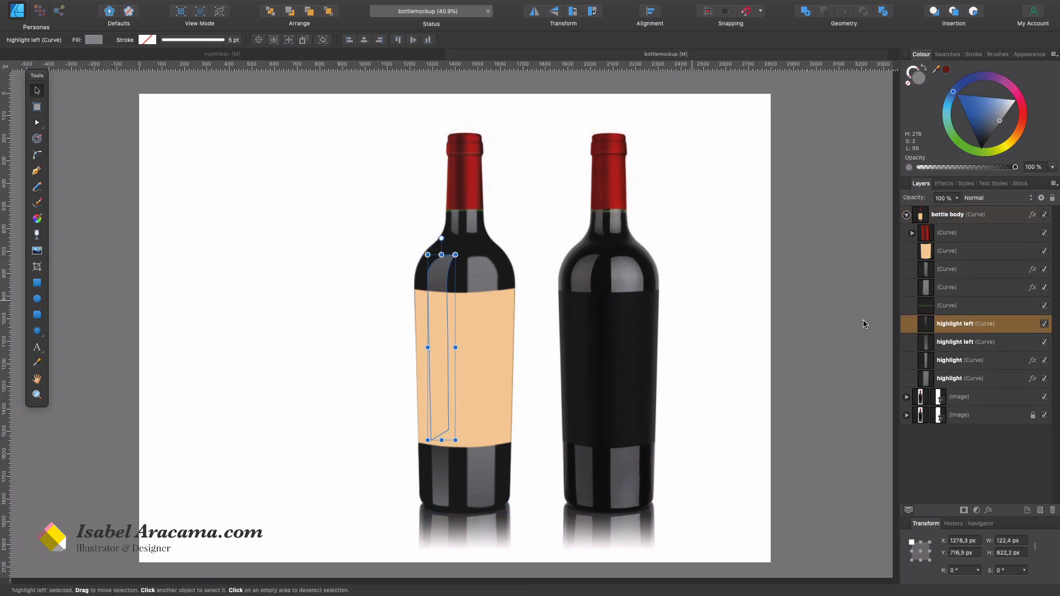
pyautogui.press('super+v')
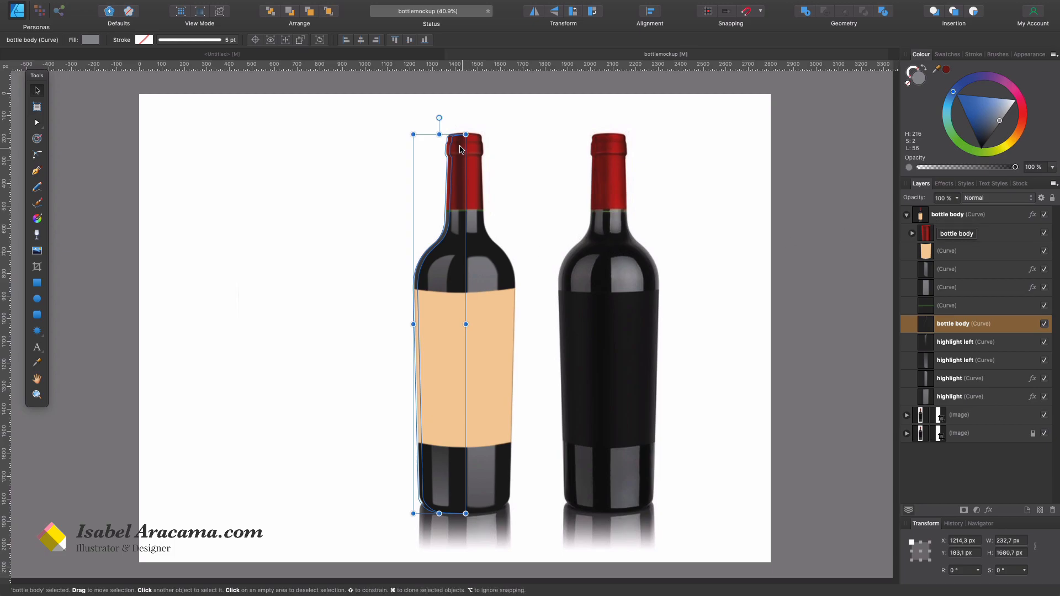
# - Fill the edge sliver with white and apply a Gaussian blur to it
pyautogui.click(392, 331)
pyautogui.press('super+z')
pyautogui.moveTo(999, 121); pyautogui.dragTo(1051, 107)
pyautogui.click(944, 184)
pyautogui.click(919, 215)
pyautogui.moveTo(927, 239); pyautogui.dragTo(940, 239)
# - Fade the white edge sliver vertically along the bottle with a transparency gradient
pyautogui.click(37, 236)
pyautogui.scroll(4, 421, 331)
pyautogui.moveTo(415, 511)
pyautogui.mouseDown()
pyautogui.moveTo(421, 224)
pyautogui.moveTo(400, 178)
pyautogui.mouseUp()
pyautogui.scroll(-5, 422, 332)
pyautogui.moveTo(410, 490); pyautogui.dragTo(409, 530)
# - Lower the white edge sliver's opacity to 27 % and readjust its transparency gradient and Gaussian blur
pyautogui.click(922, 183)
pyautogui.moveTo(957, 199); pyautogui.dragTo(911, 212)
pyautogui.scroll(-1, 405, 221)
pyautogui.moveTo(400, 169)
pyautogui.mouseDown()
pyautogui.moveTo(405, 244)
pyautogui.moveTo(391, 169)
pyautogui.mouseUp()
pyautogui.click(604, 235)
pyautogui.press('super+z')
pyautogui.click(944, 183)
pyautogui.moveTo(940, 239); pyautogui.dragTo(946, 243)
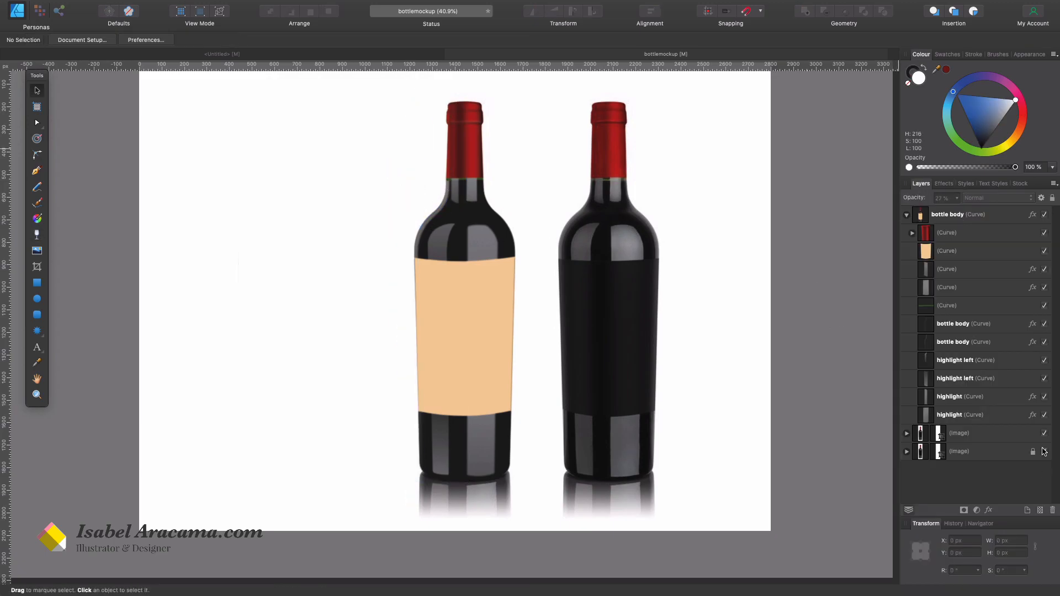
pyautogui.click(1044, 451)
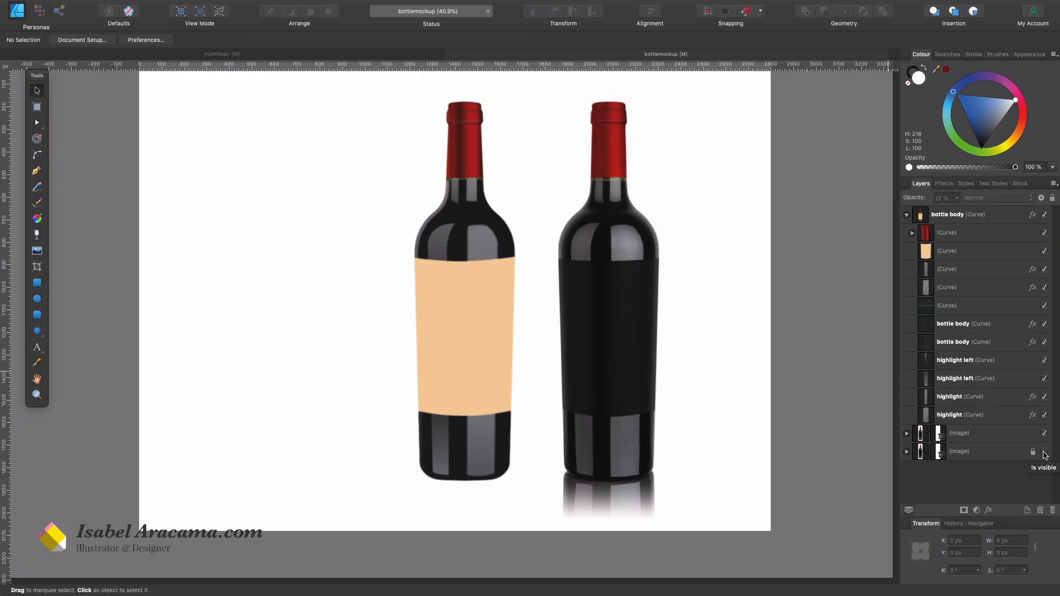
pyautogui.click(1044, 452)
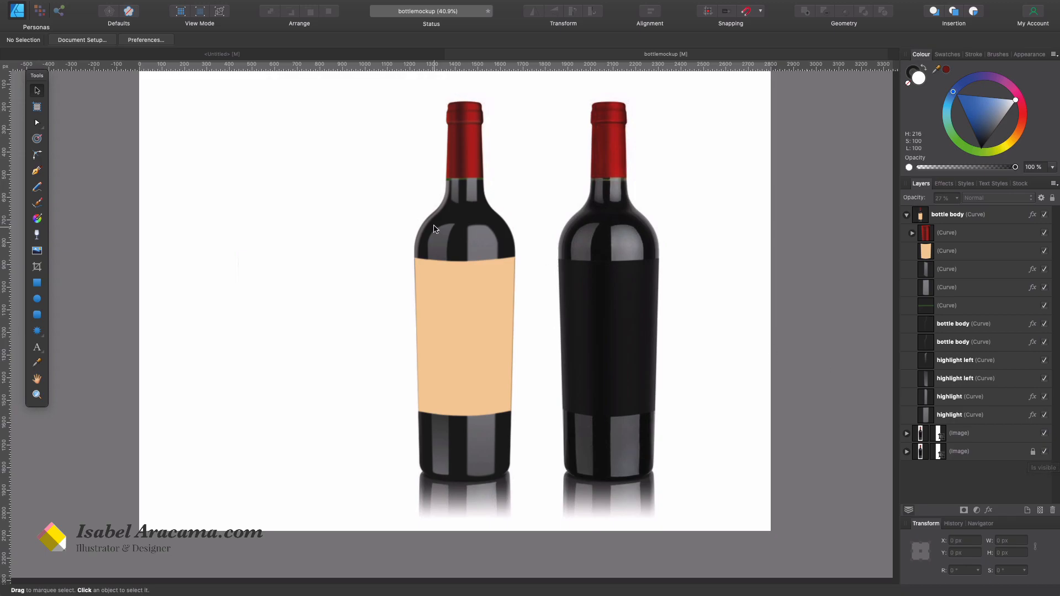
# - Duplicate the two nested bottle body slivers, flip the copies horizontally and move them to the bottle's right edge
pyautogui.click(957, 348)
pyautogui.keyDown('shift'); pyautogui.click(954, 332); pyautogui.keyUp('shift')
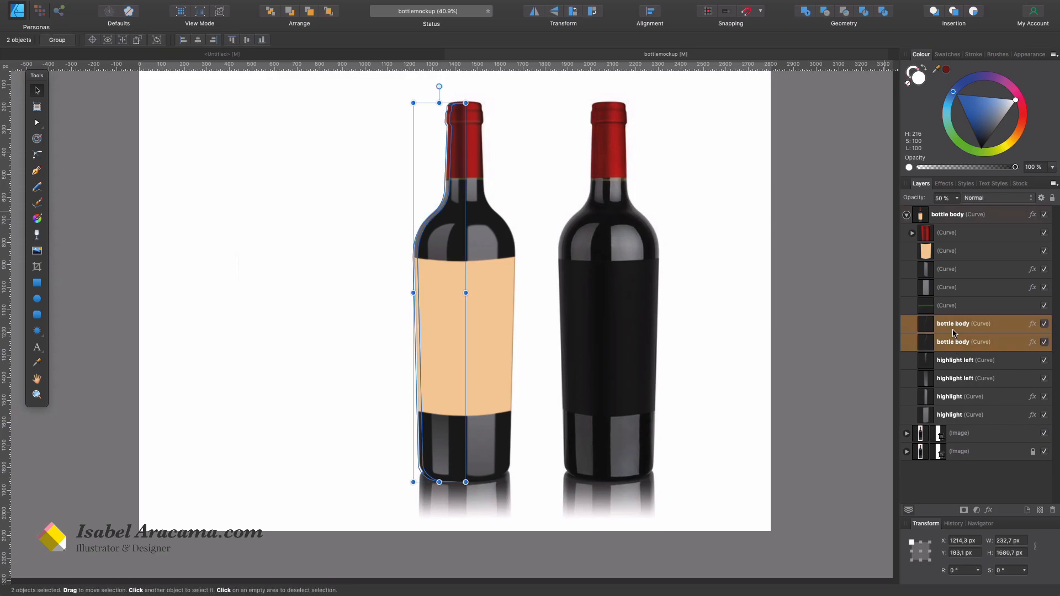
pyautogui.press('super+j')
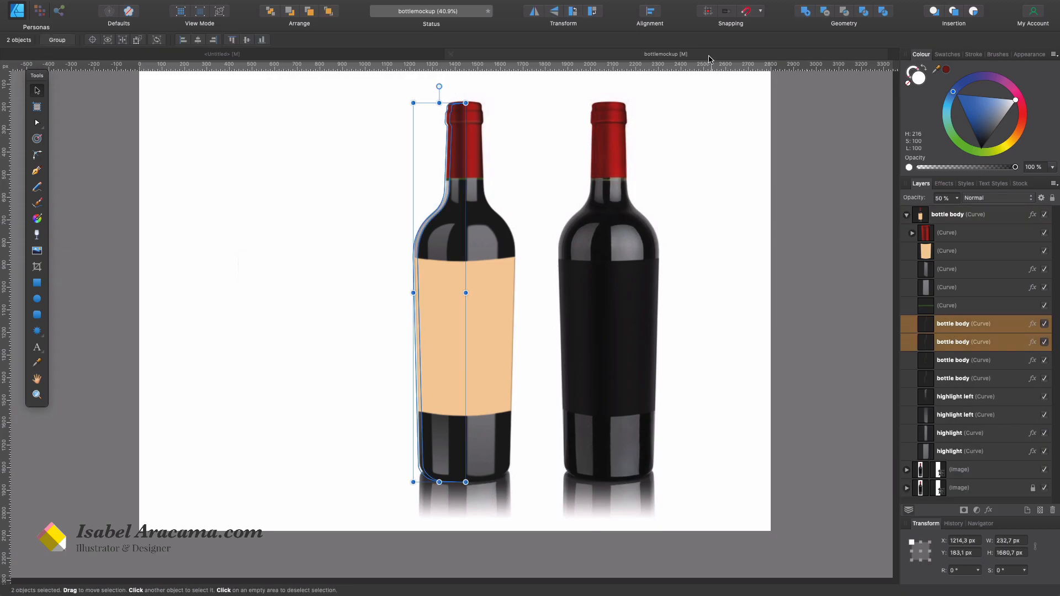
pyautogui.click(534, 13)
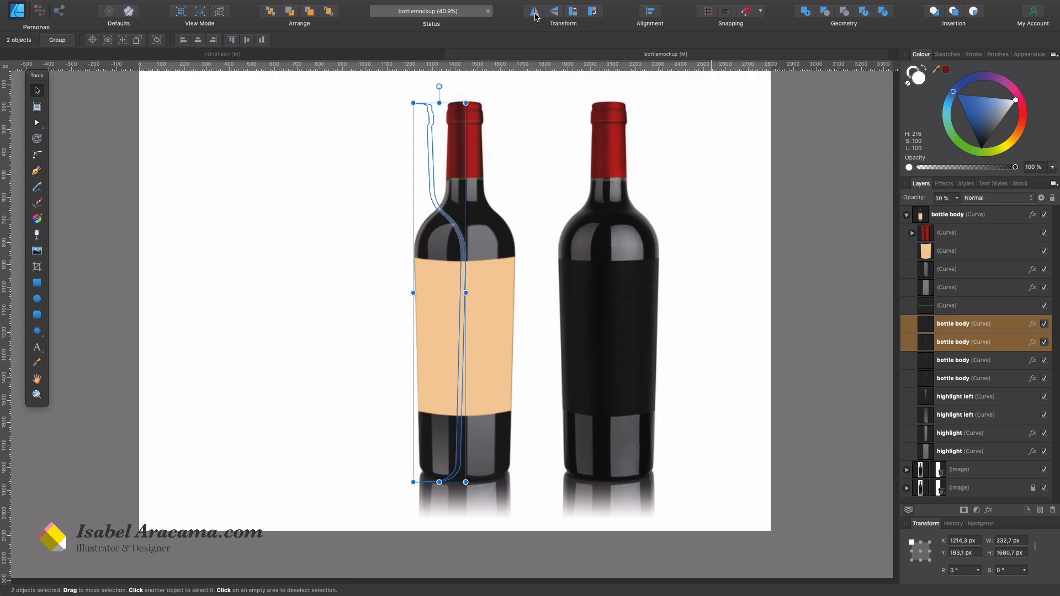
pyautogui.moveTo(450, 222); pyautogui.dragTo(501, 223)
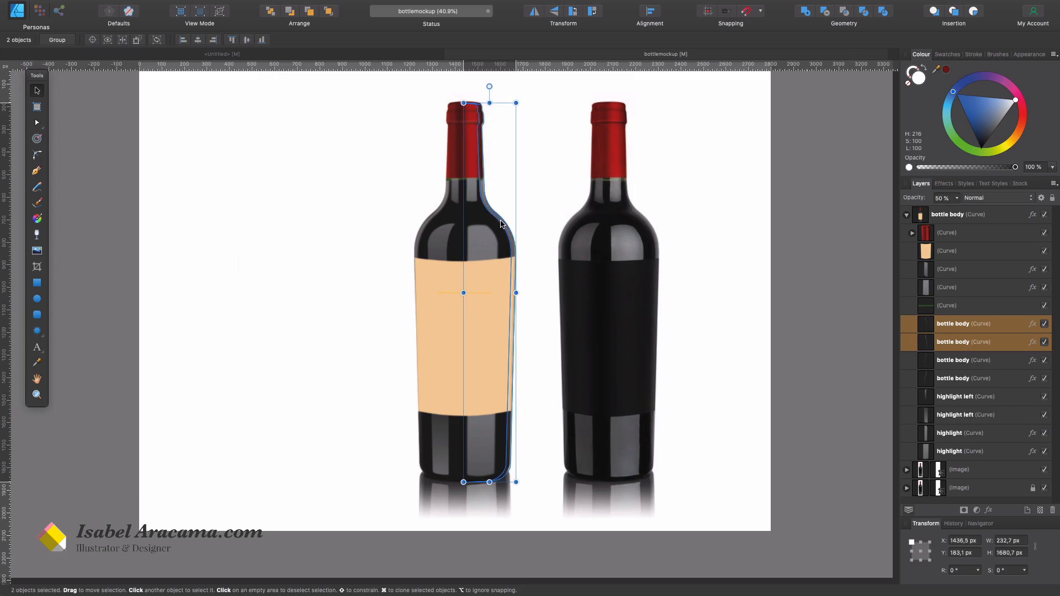
# - Nudge the two flipped slivers 4 px to the right and set their opacity to 36 %
pyautogui.click(786, 268)
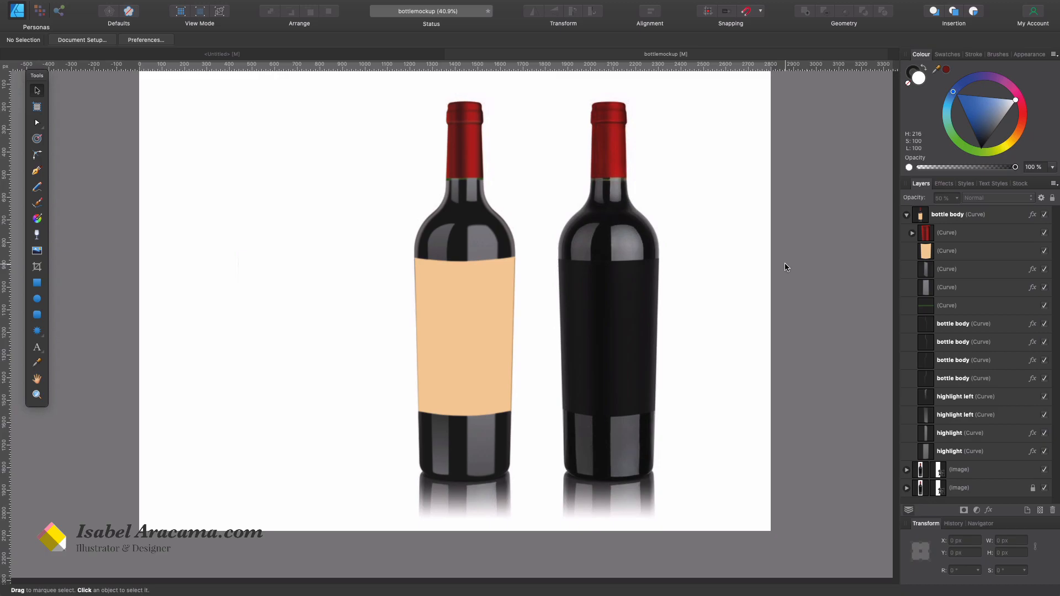
pyautogui.press('super+z')
pyautogui.press('Right')
pyautogui.press('Right')
pyautogui.press('Right')
pyautogui.press('Right')
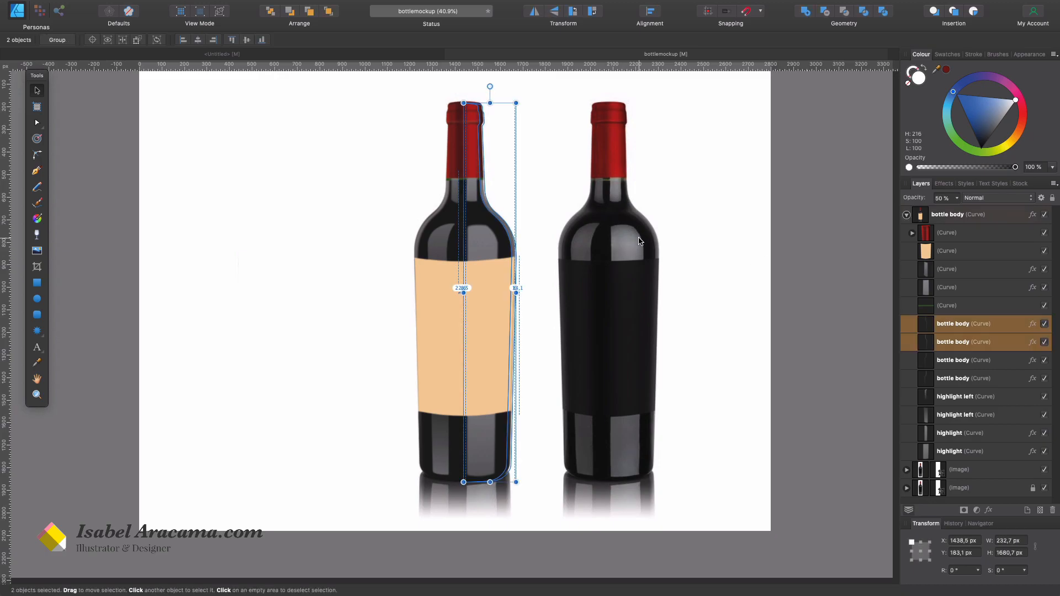
pyautogui.click(957, 199)
pyautogui.moveTo(956, 210); pyautogui.dragTo(943, 213)
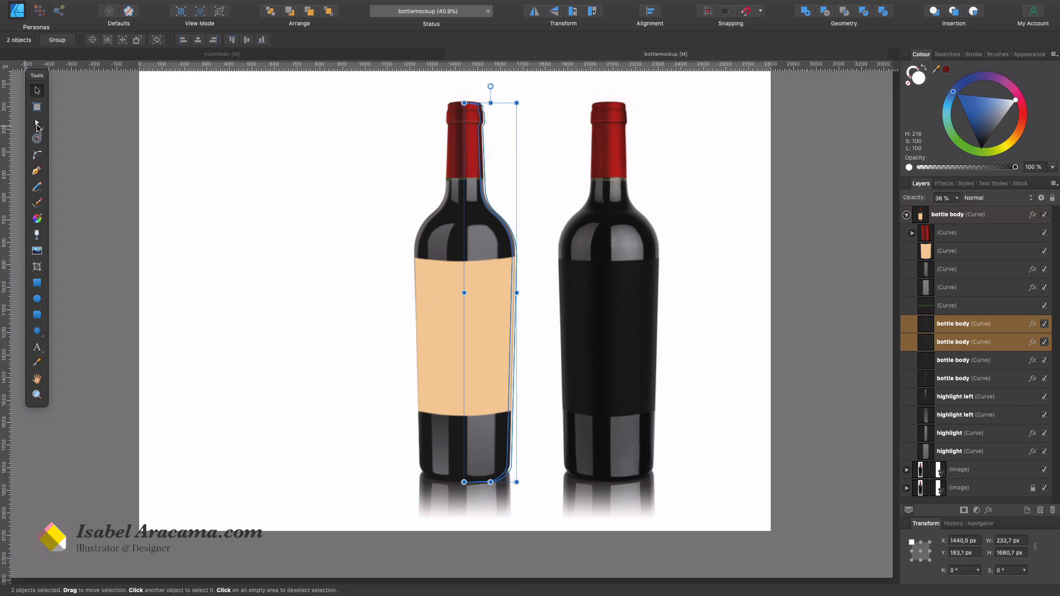
# - Break the right-edge slivers at a new node just above the label's lower edge
pyautogui.click(37, 124)
pyautogui.click(167, 204)
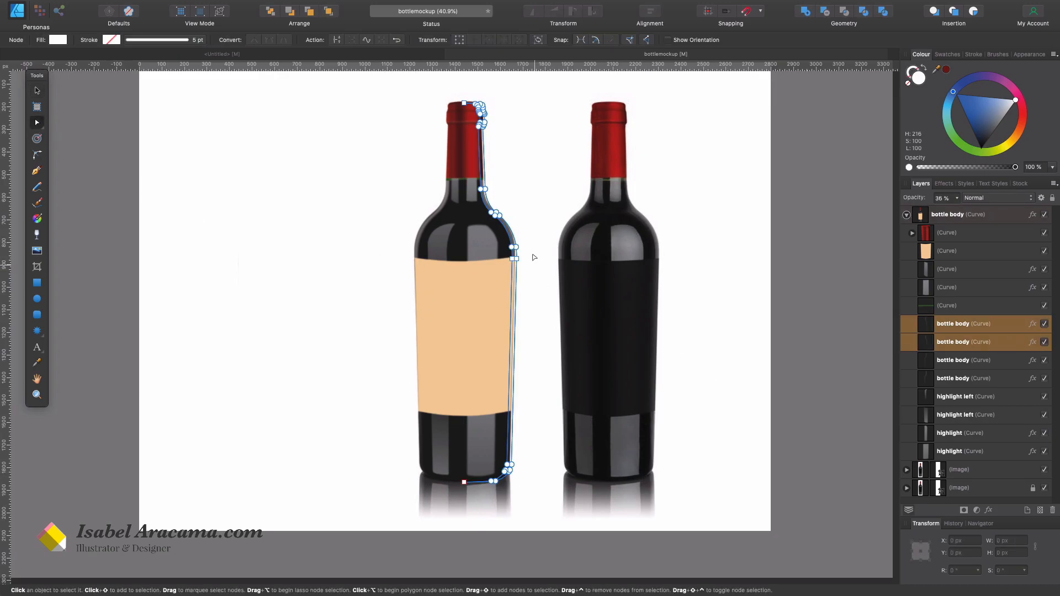
pyautogui.click(513, 403)
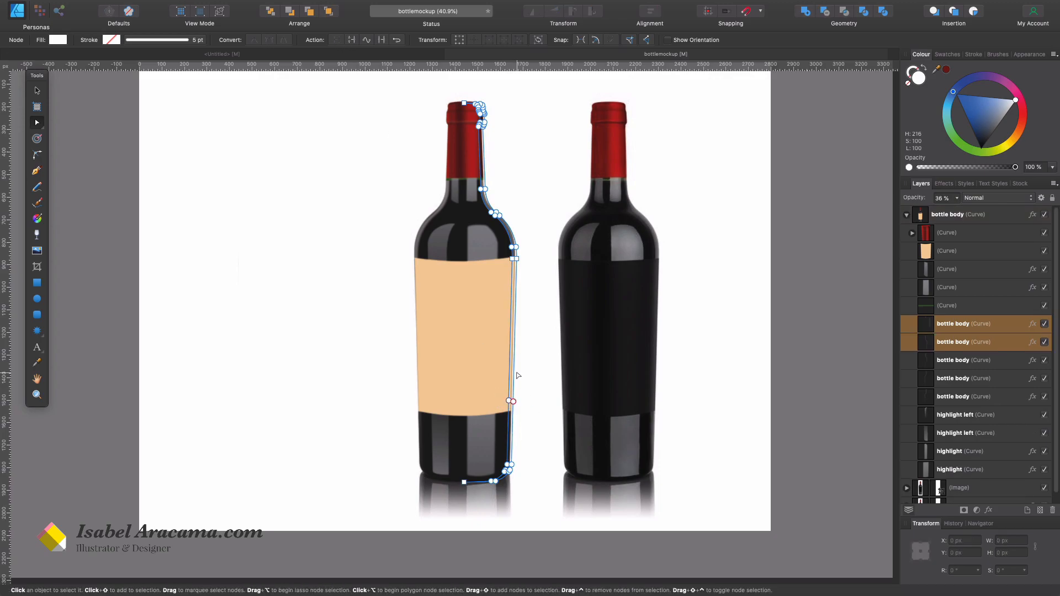
pyautogui.click(382, 39)
# - Fade the topmost nested bottle body curve along the right edge with a transparency gradient
pyautogui.click(964, 324)
pyautogui.click(37, 235)
pyautogui.moveTo(521, 518)
pyautogui.mouseDown()
pyautogui.moveTo(540, 168)
pyautogui.moveTo(518, 383)
pyautogui.mouseUp()
pyautogui.moveTo(520, 519); pyautogui.dragTo(493, 510)
pyautogui.moveTo(518, 383); pyautogui.dragTo(505, 437)
# - Raise the opacity of the topmost nested bottle body curve on the right edge
pyautogui.click(958, 198)
pyautogui.moveTo(957, 210)
pyautogui.mouseDown()
pyautogui.moveTo(978, 216)
pyautogui.moveTo(966, 214)
pyautogui.mouseUp()
pyautogui.click(760, 322)
pyautogui.click(964, 324)
pyautogui.click(957, 198)
pyautogui.click(944, 184)
pyautogui.click(272, 370)
# - Set the fill noise of the upper highlight curve on the bottle's right shoulder to 41 %
pyautogui.click(37, 91)
pyautogui.click(482, 242)
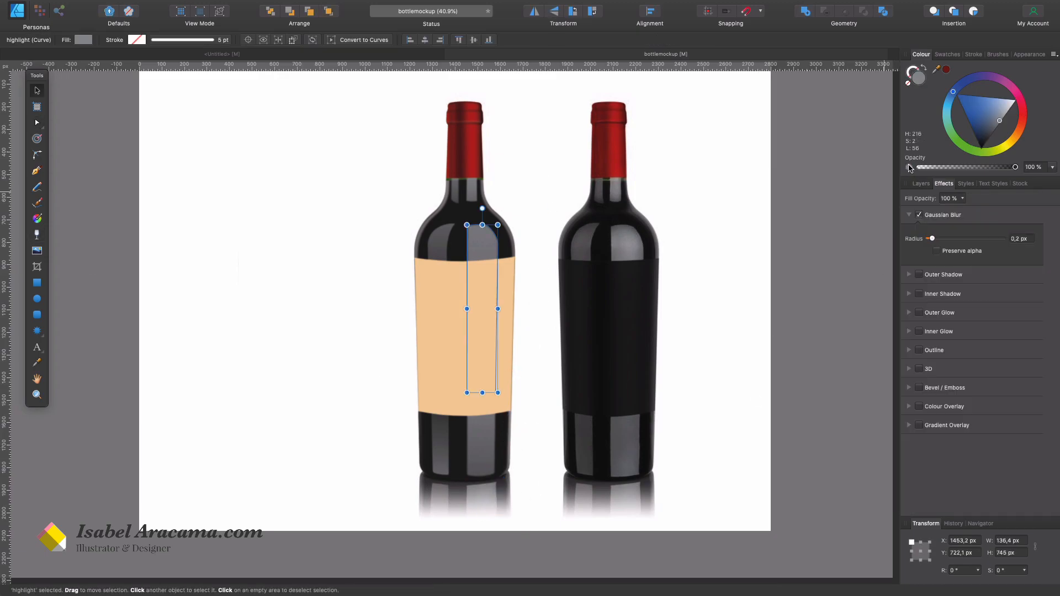
pyautogui.click(909, 168)
pyautogui.moveTo(919, 168); pyautogui.dragTo(959, 168)
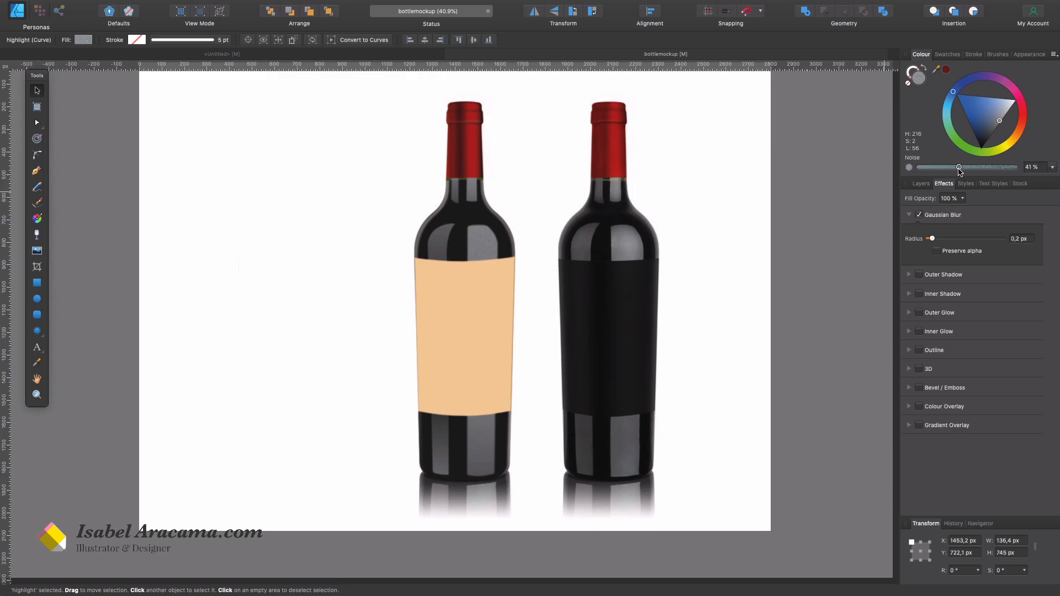
pyautogui.click(922, 184)
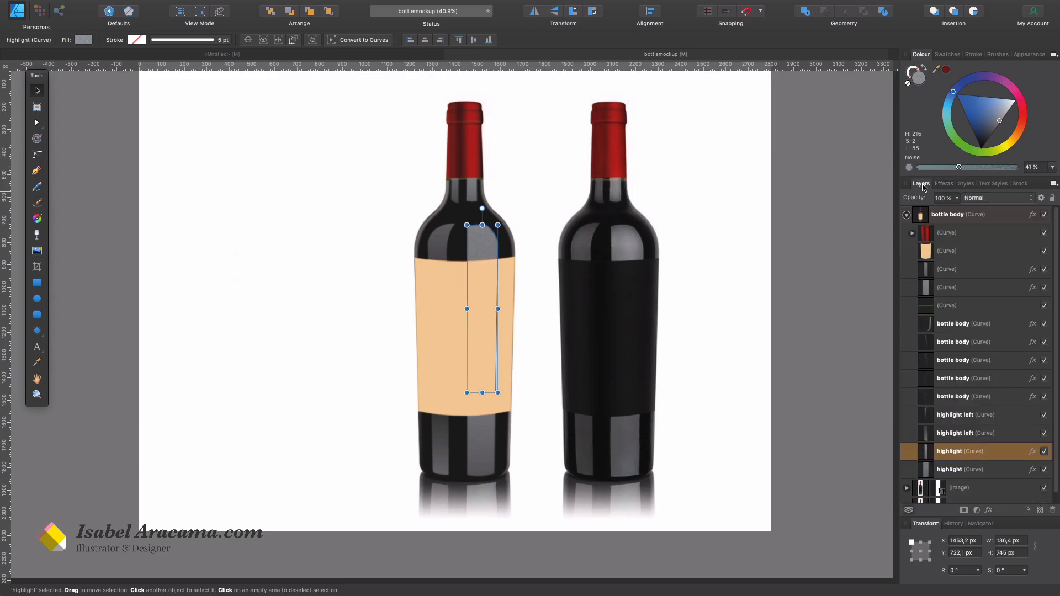
pyautogui.click(820, 389)
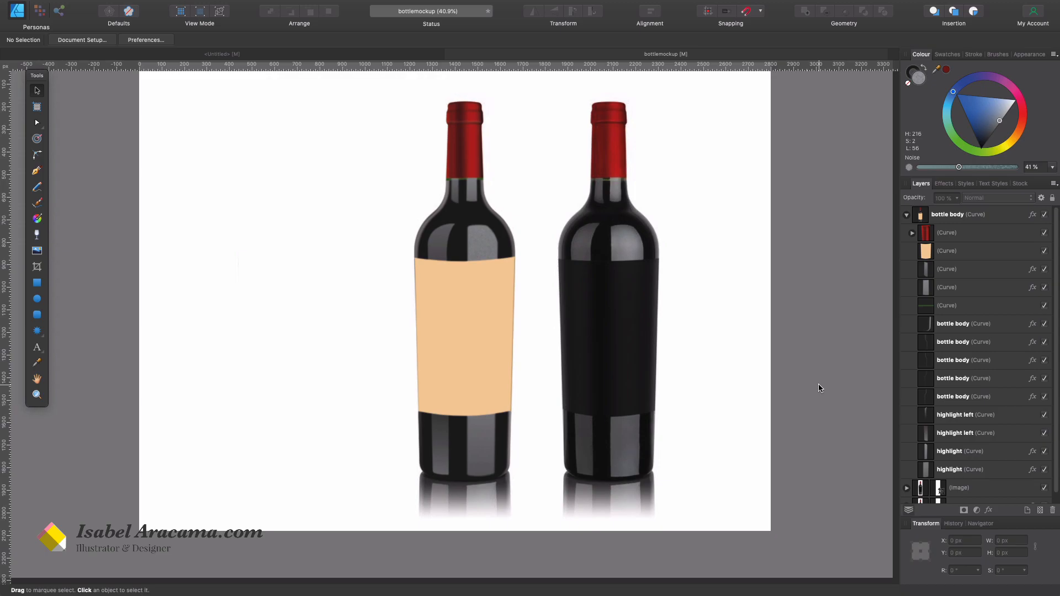
# - Hide the locked reference image and inspect the illustrated bottle's outline and lower edges
pyautogui.scroll(-1, 953, 492)
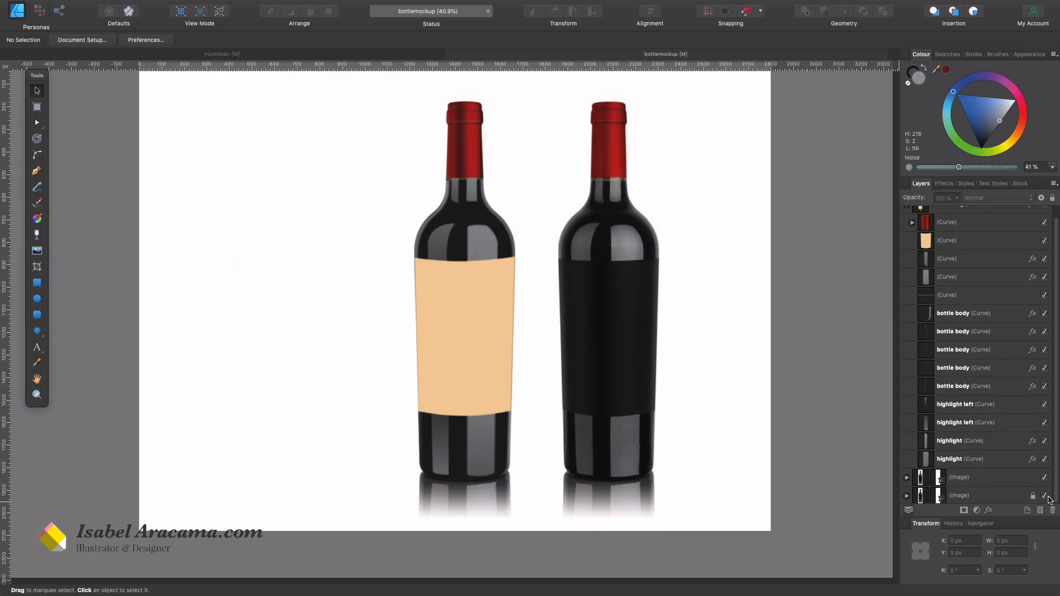
pyautogui.click(1044, 496)
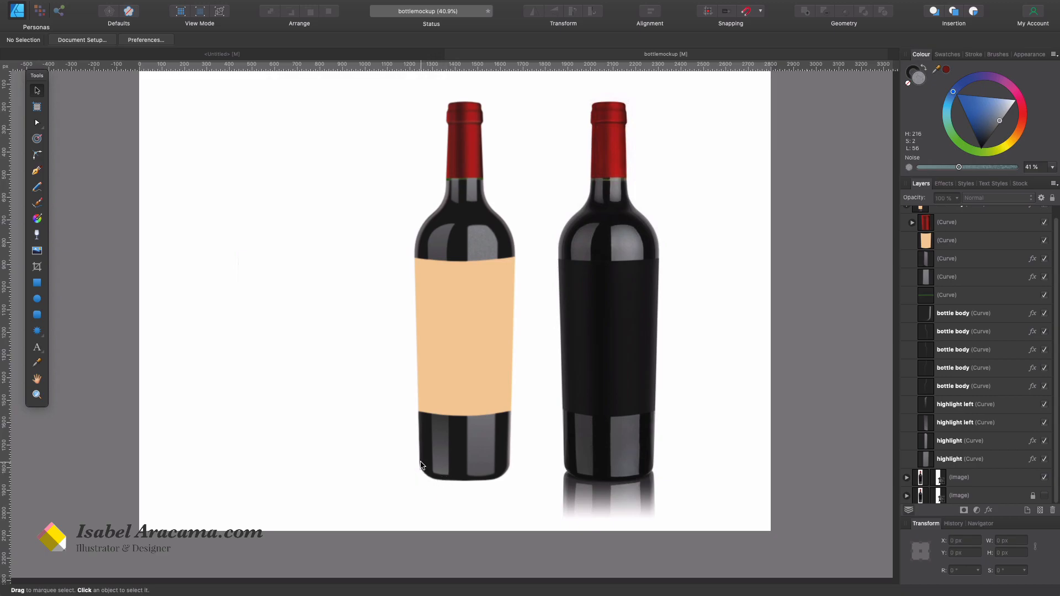
pyautogui.doubleClick(421, 462)
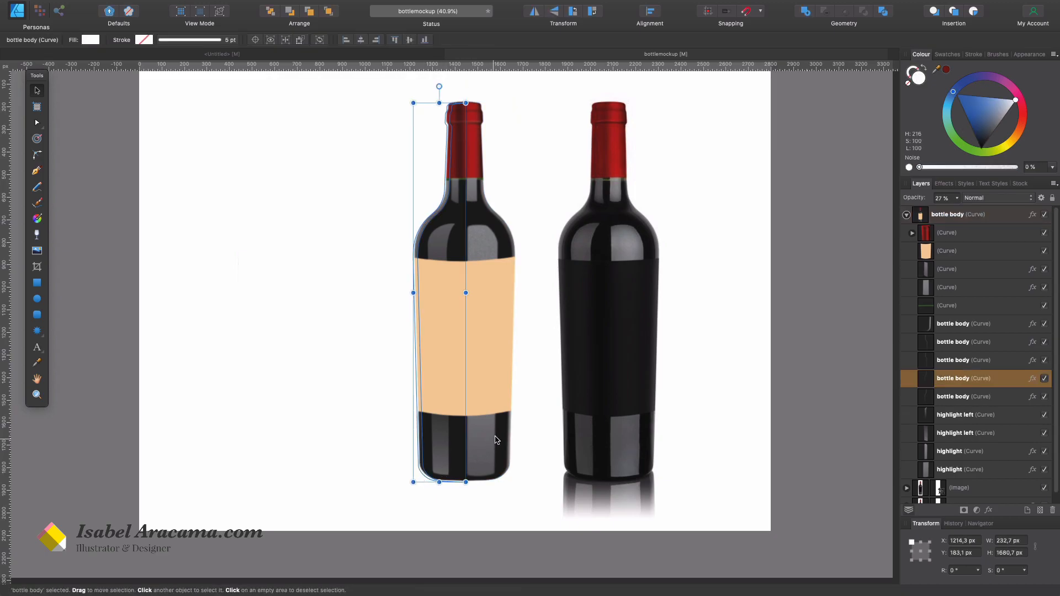
pyautogui.click(501, 432)
pyautogui.press('a')
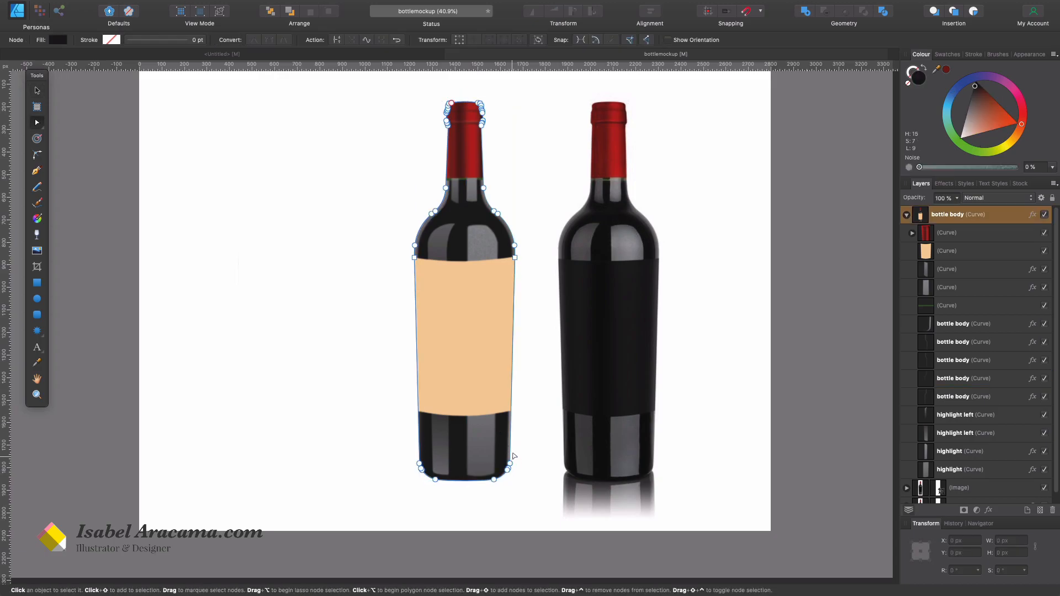
pyautogui.press('v')
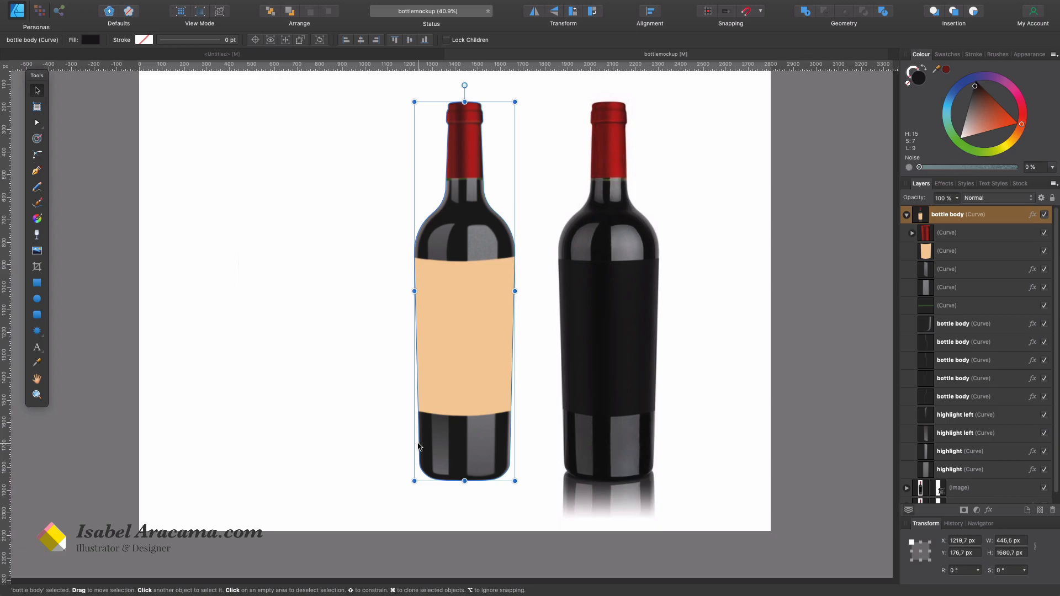
pyautogui.press('a')
pyautogui.click(379, 441)
pyautogui.scroll(2, 755, 474)
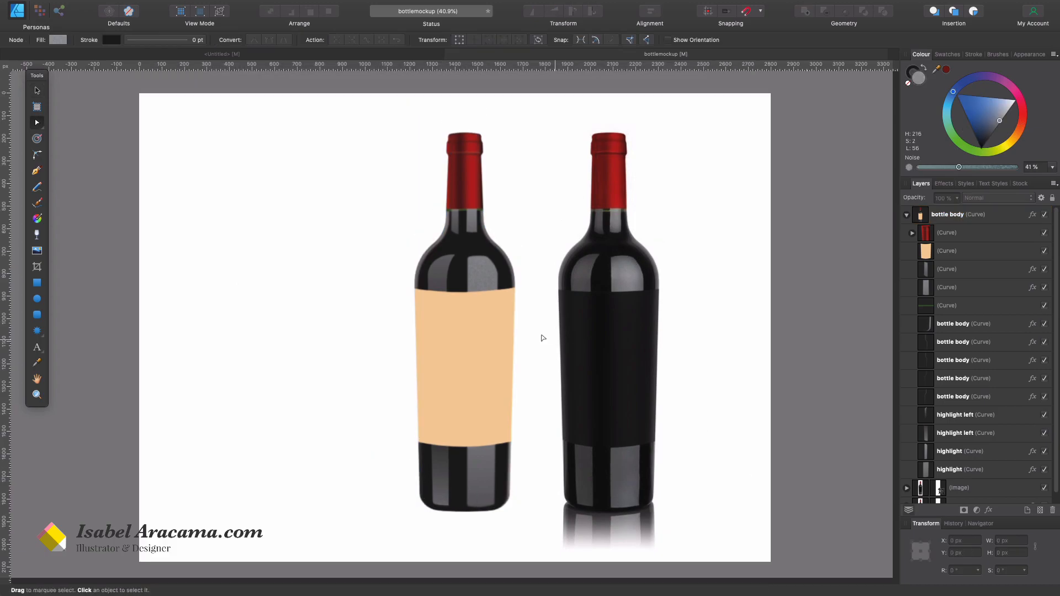
# - Recolour the bottle's label to a saturated orange with H 34, S 100, L 54
pyautogui.click(485, 339)
pyautogui.click(485, 338)
pyautogui.moveTo(982, 109); pyautogui.dragTo(1008, 137)
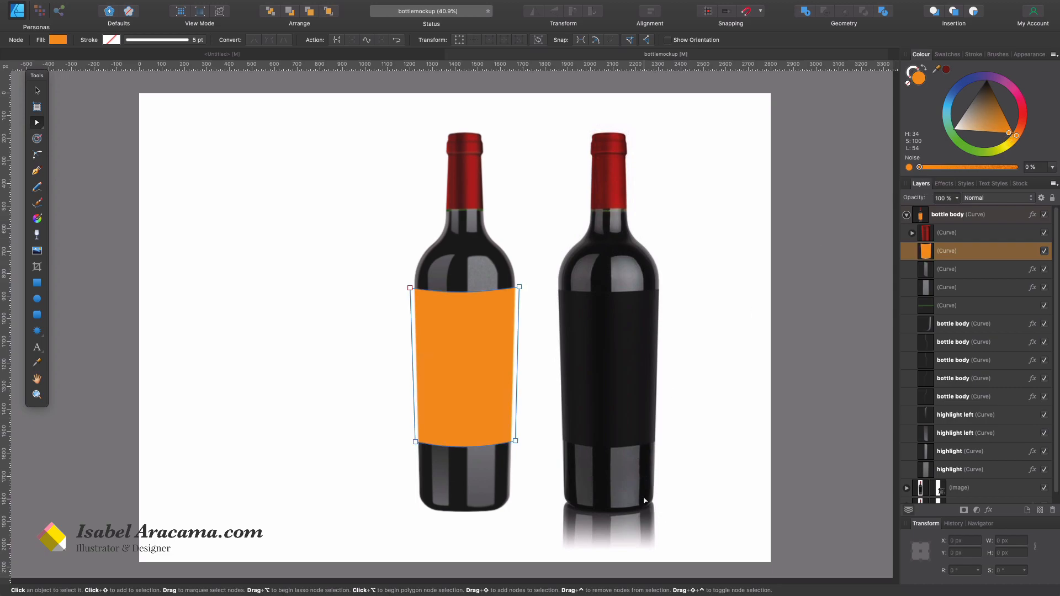